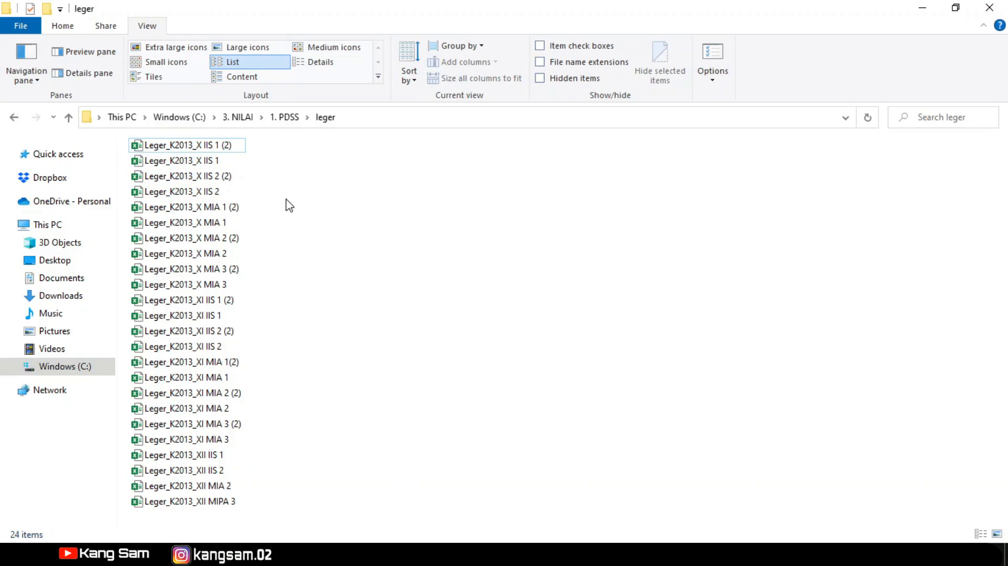
- Open the Leger_K2013_X MIA 1 workbook and look through its subject, Lintas Minat and Rata-Rata columns
{"action": "left_click", "coordinate": [215, 224]}
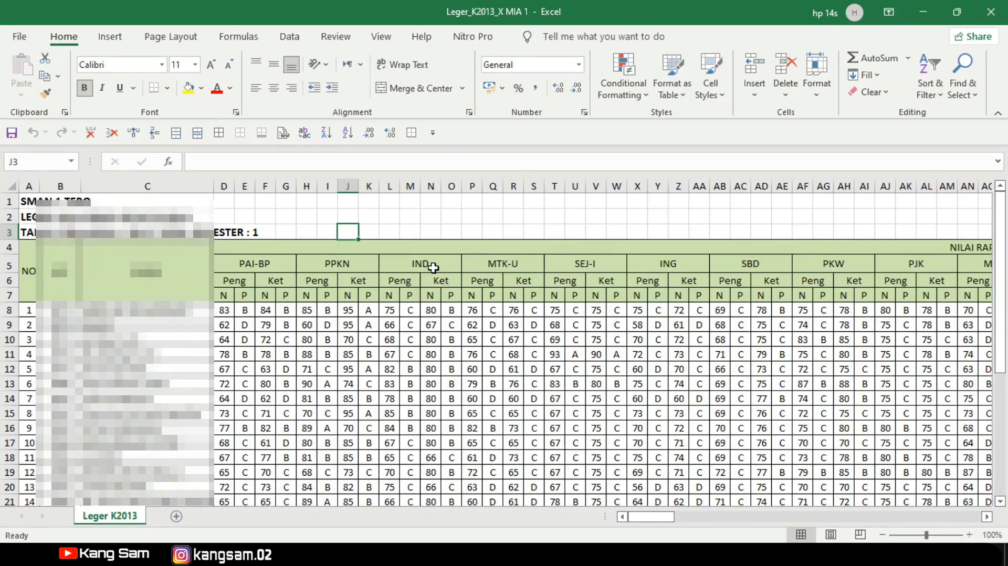
{"action": "left_click_drag", "start_coordinate": [653, 517], "coordinate": [675, 521]}
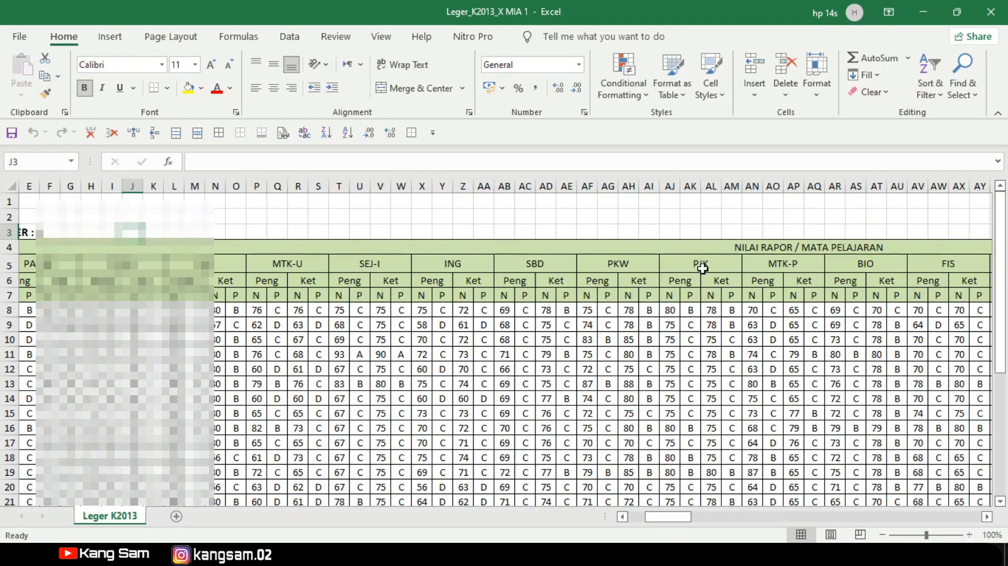
{"action": "left_click_drag", "start_coordinate": [665, 517], "coordinate": [793, 505]}
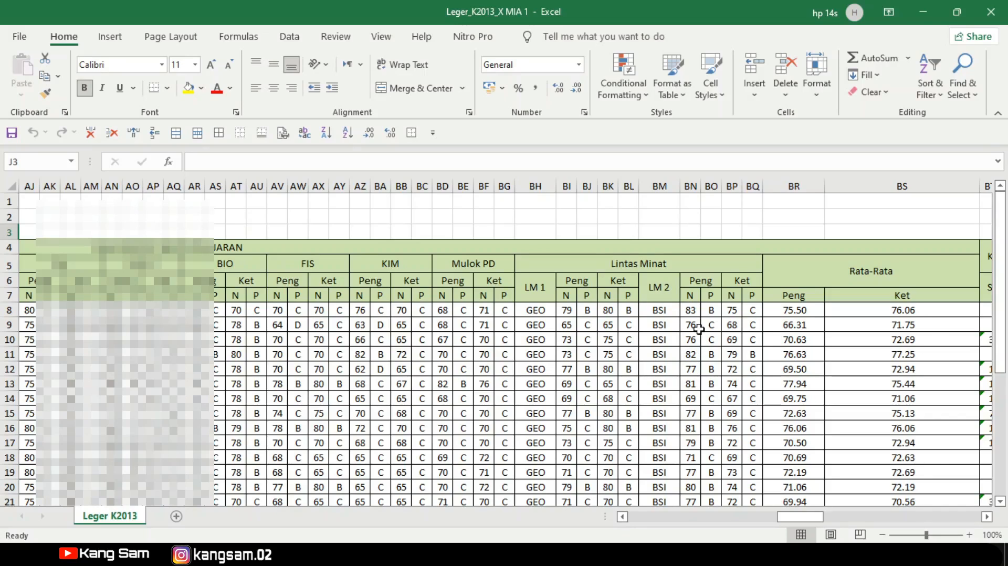
{"action": "left_click_drag", "start_coordinate": [810, 517], "coordinate": [629, 507]}
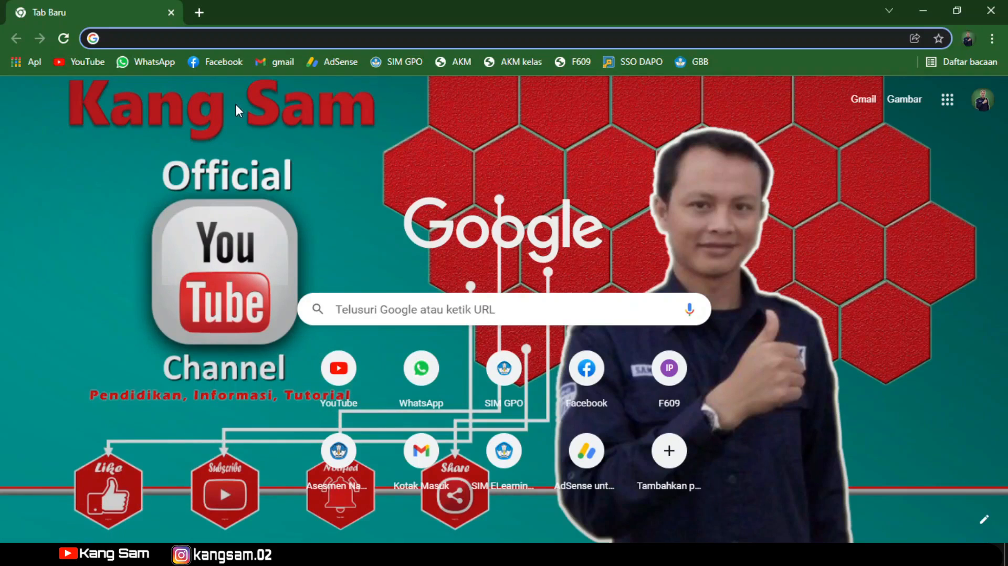
- Search for "ltmpt 2022" in Chrome and open the snmptn 2022 page of the official LTMPT website
{"action": "type", "text": "lt"}
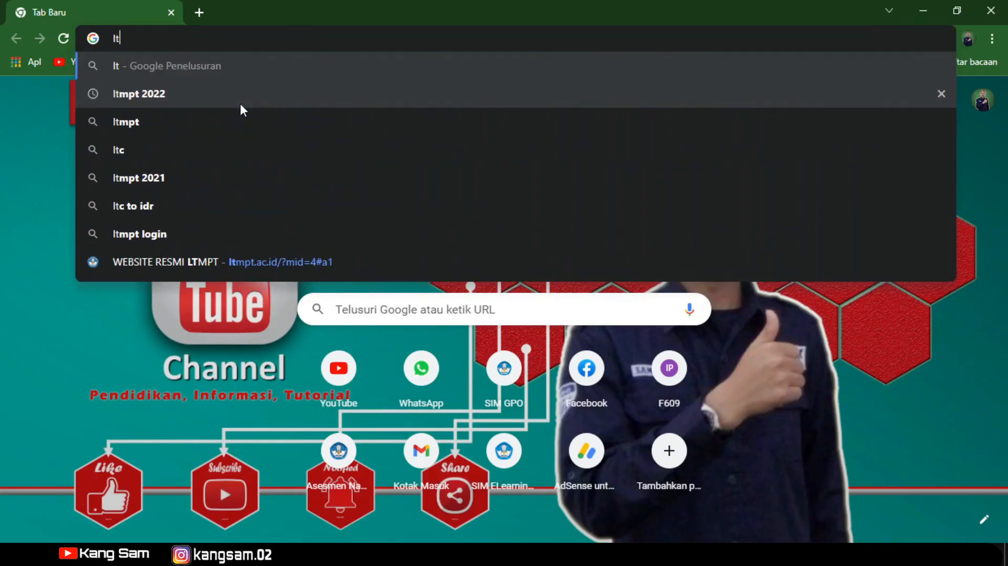
{"action": "left_click", "coordinate": [184, 93]}
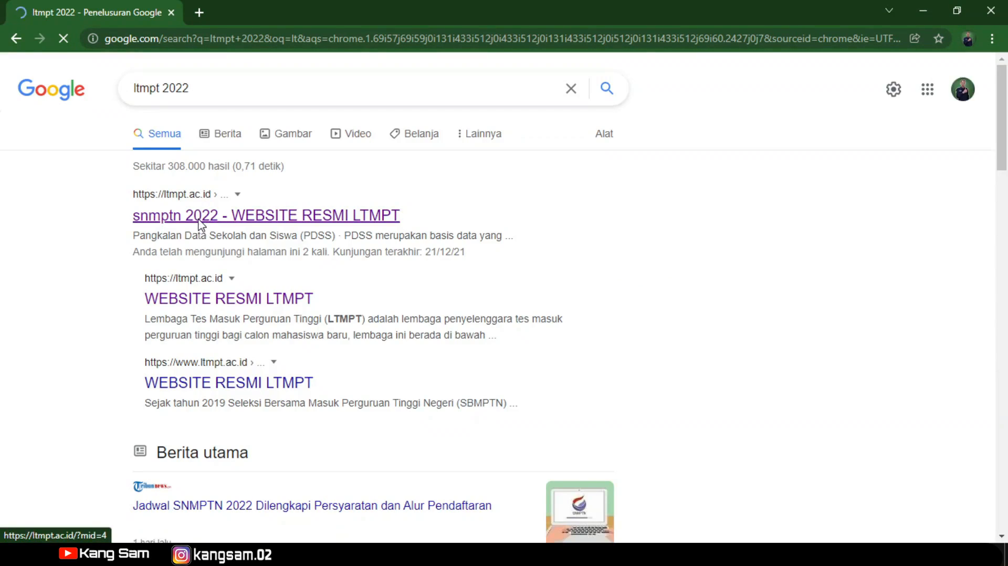
{"action": "left_click", "coordinate": [201, 225]}
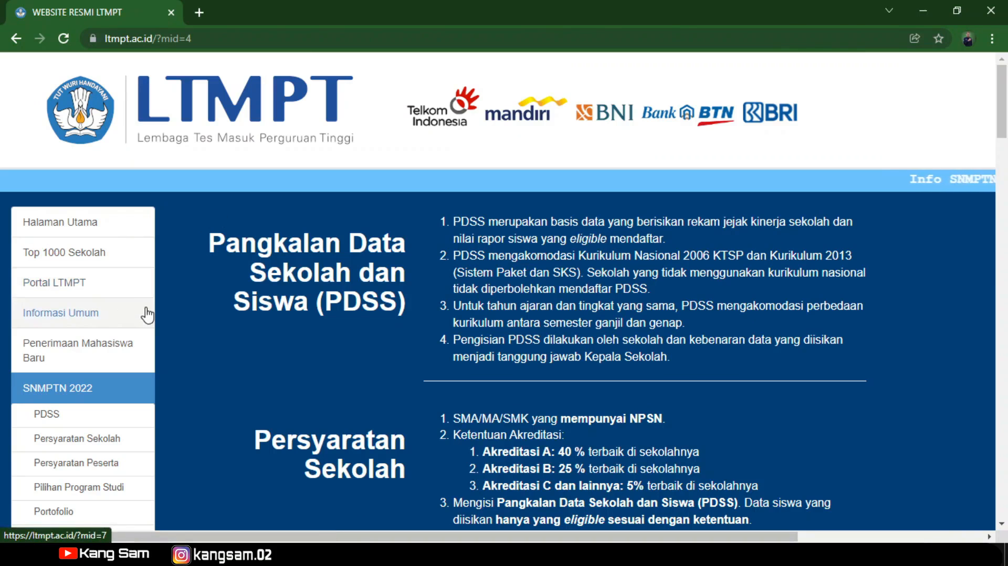
- Read the SNMPTN 2022 student ranking rules (Ketentuan Pemeringkatan Siswa), then return to the grade workbook in Excel
{"action": "scroll", "coordinate": [79, 361], "scroll_direction": "down", "scroll_amount": 1}
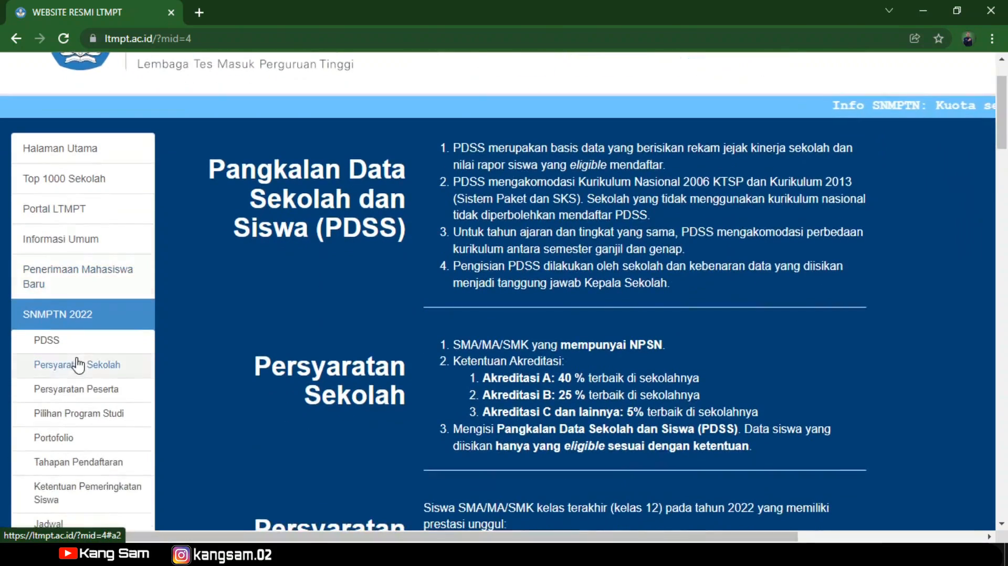
{"action": "left_click", "coordinate": [84, 398]}
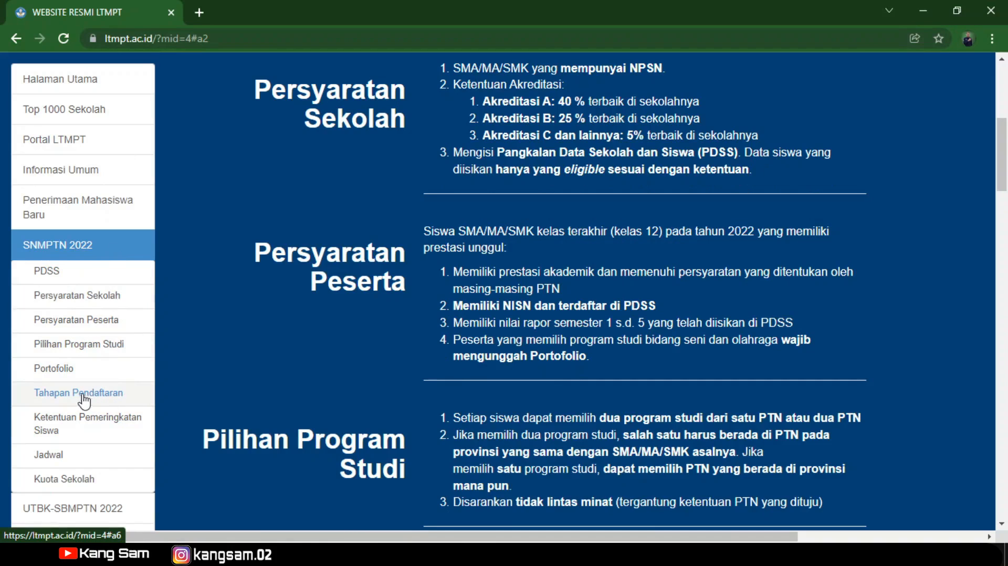
{"action": "left_click", "coordinate": [64, 426]}
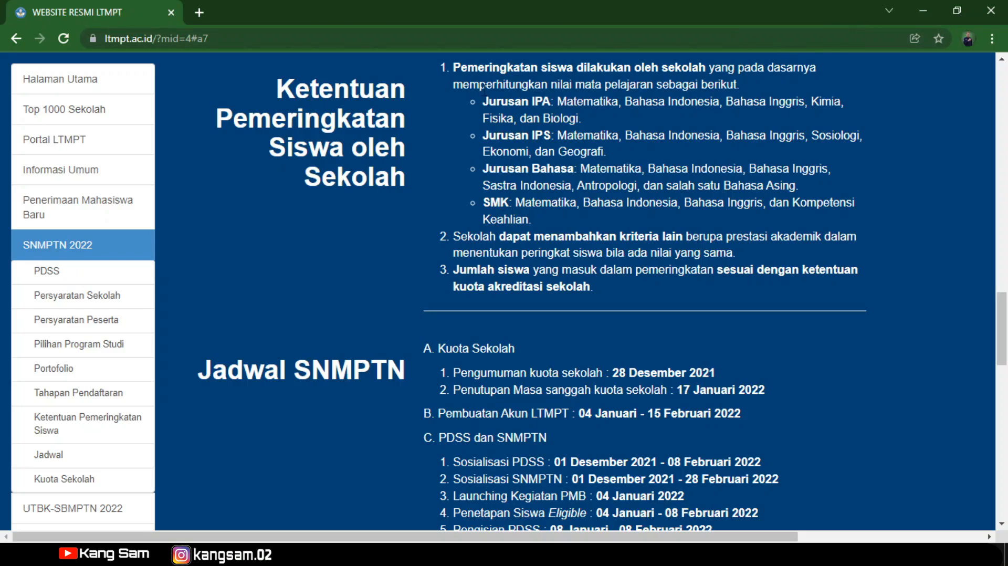
{"action": "left_click", "coordinate": [922, 11]}
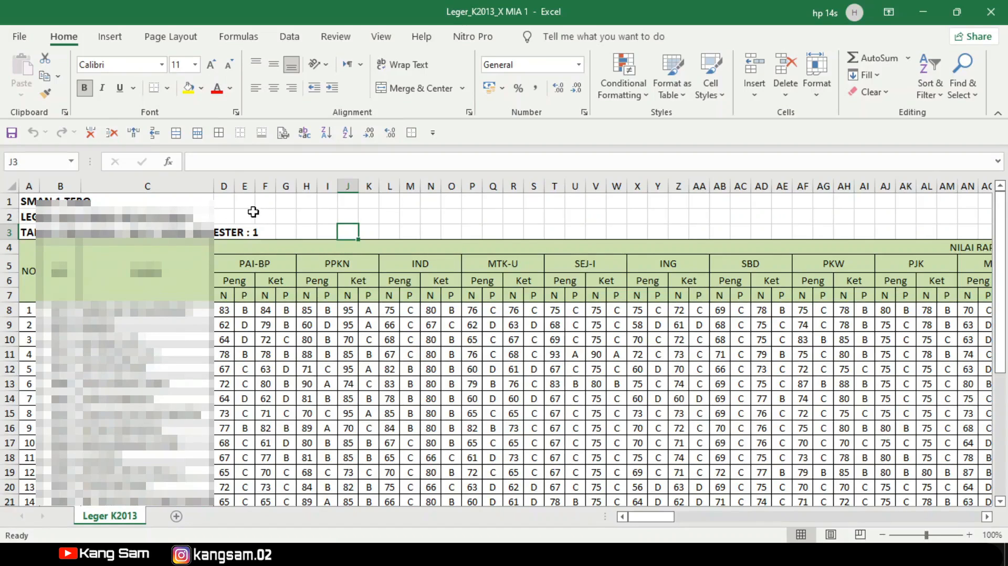
- Delete the PAI-BP, PPKN and SEJ-I subject columns from the Leger K2013 sheet
{"action": "left_click_drag", "start_coordinate": [223, 180], "coordinate": [366, 198]}
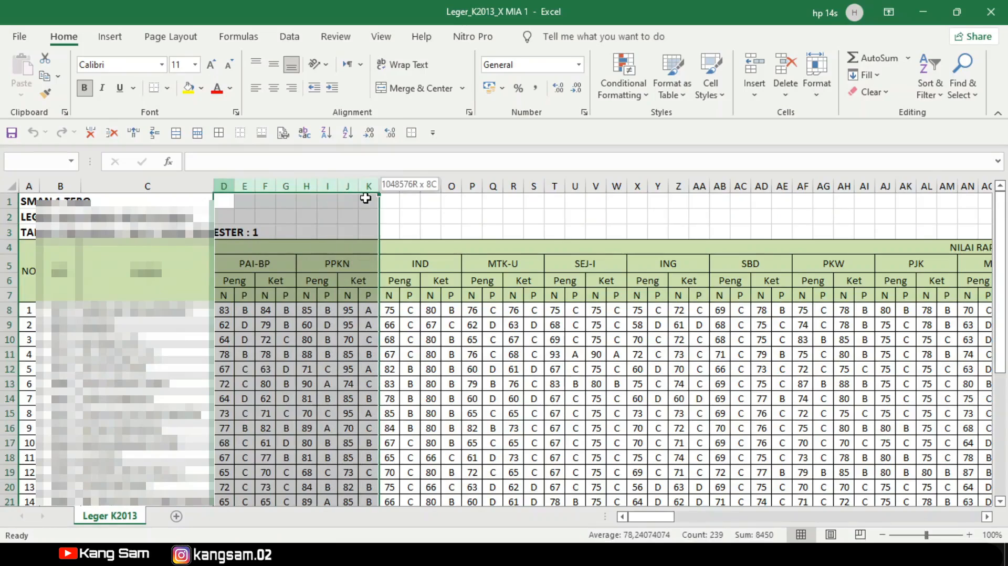
{"action": "left_click", "coordinate": [92, 135]}
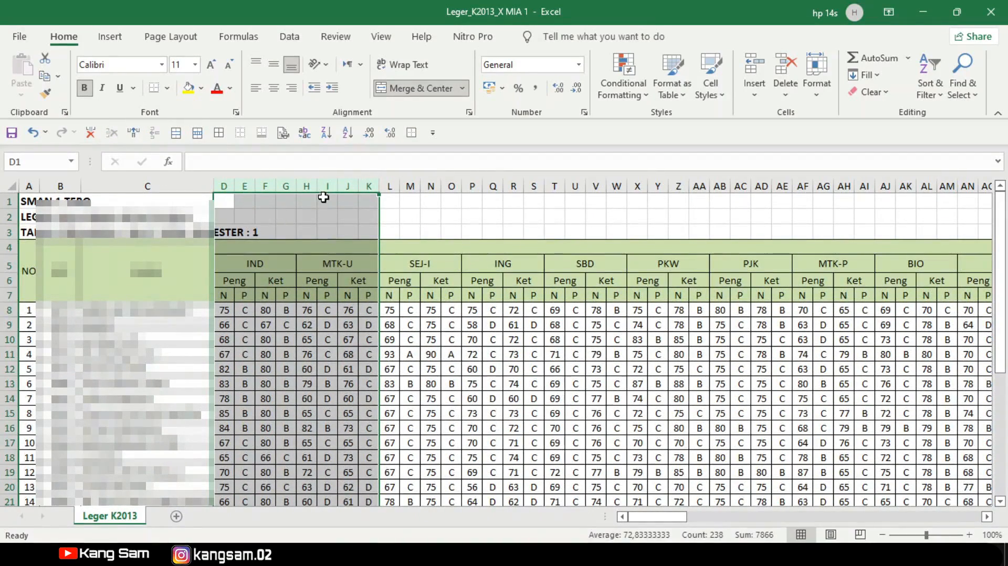
{"action": "left_click", "coordinate": [421, 263]}
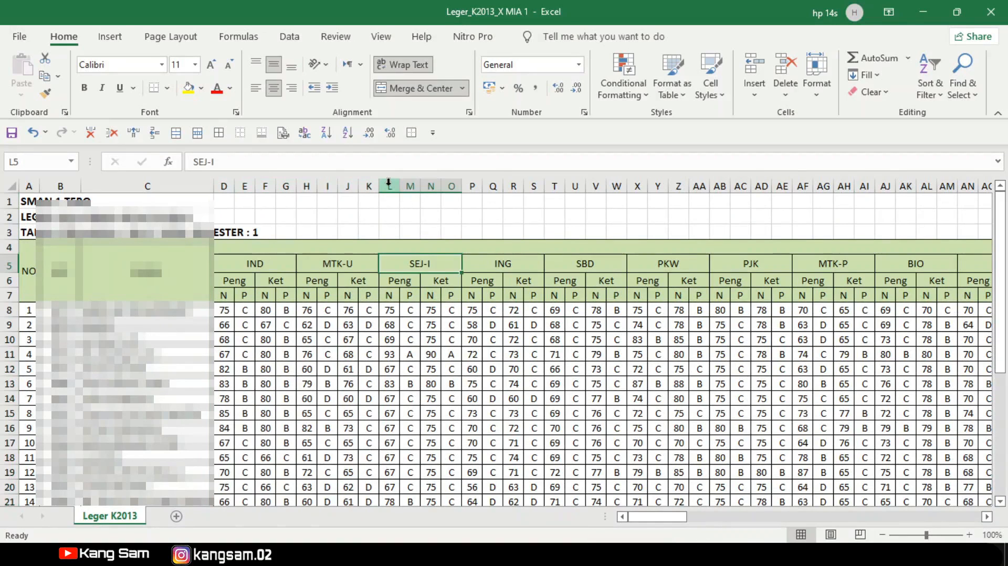
{"action": "left_click_drag", "start_coordinate": [388, 186], "coordinate": [453, 195]}
{"action": "left_click", "coordinate": [112, 132]}
- Delete the SBD, PKW and PJK subject columns, columns P to AA
{"action": "left_click_drag", "start_coordinate": [471, 186], "coordinate": [697, 206]}
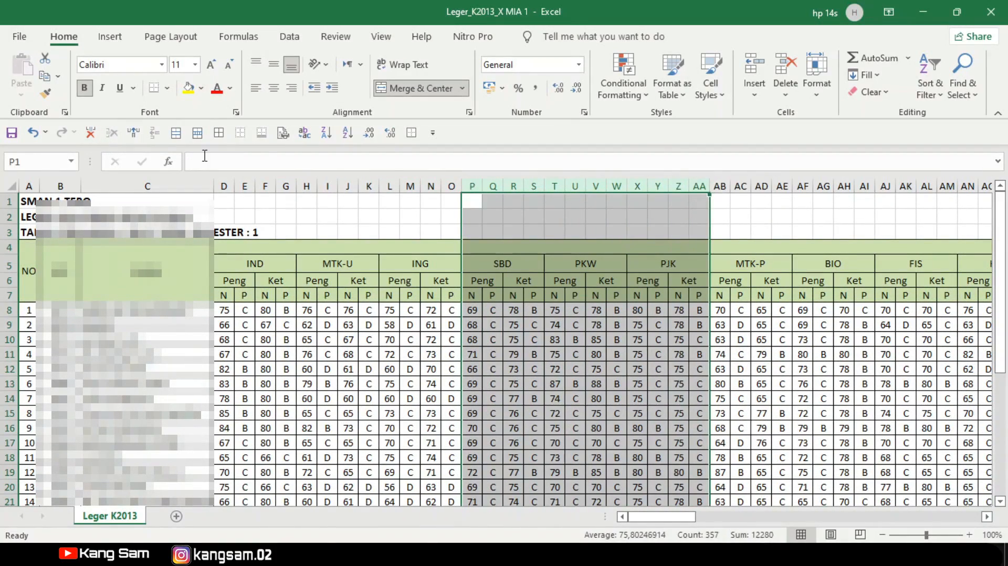
{"action": "left_click", "coordinate": [92, 134]}
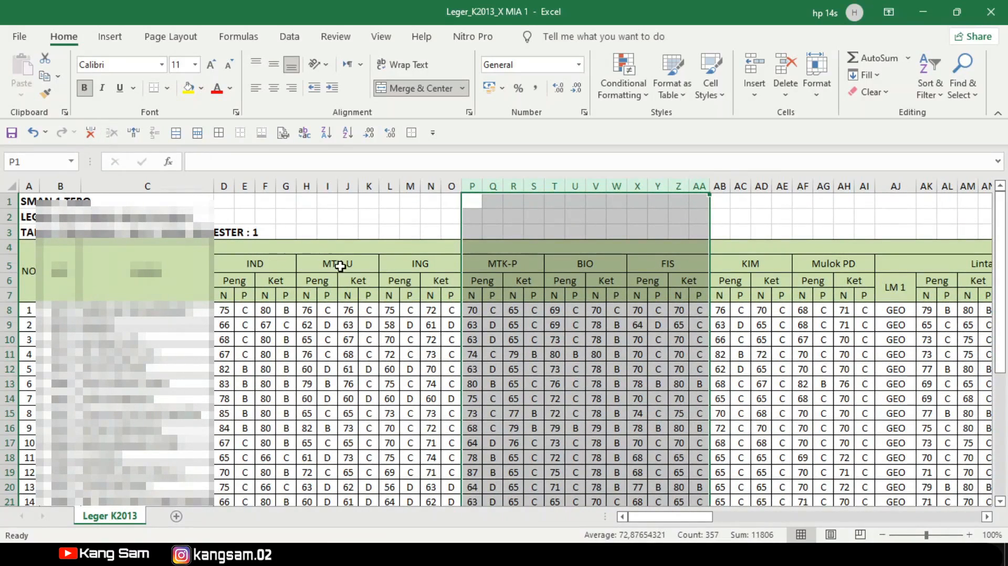
{"action": "left_click", "coordinate": [513, 269]}
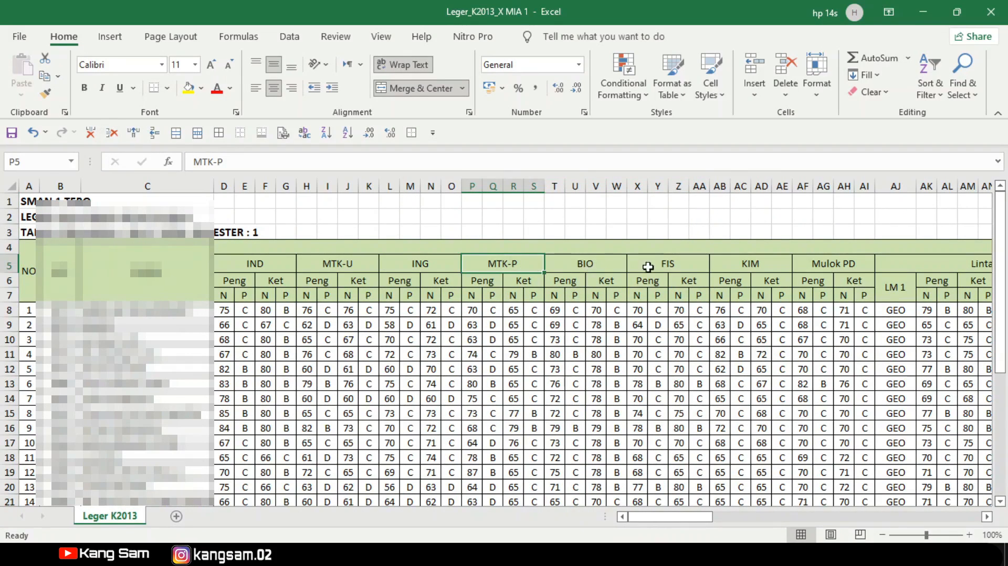
- Delete the Mulok PD columns and all remaining data columns after KIM, starting from column AF
{"action": "left_click_drag", "start_coordinate": [801, 185], "coordinate": [624, 189]}
{"action": "left_click", "coordinate": [91, 132]}
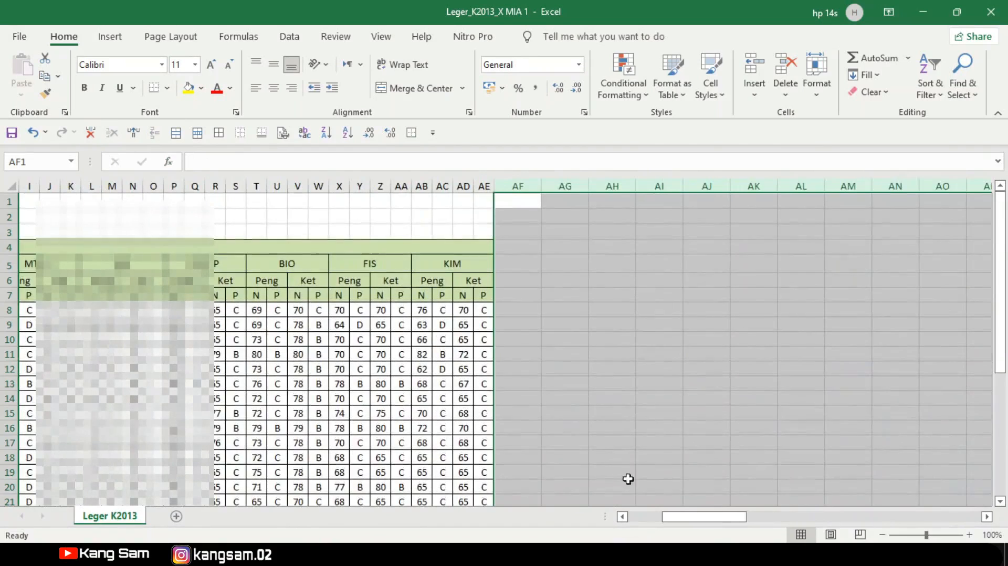
{"action": "left_click", "coordinate": [551, 367]}
{"action": "left_click_drag", "start_coordinate": [685, 516], "coordinate": [651, 526]}
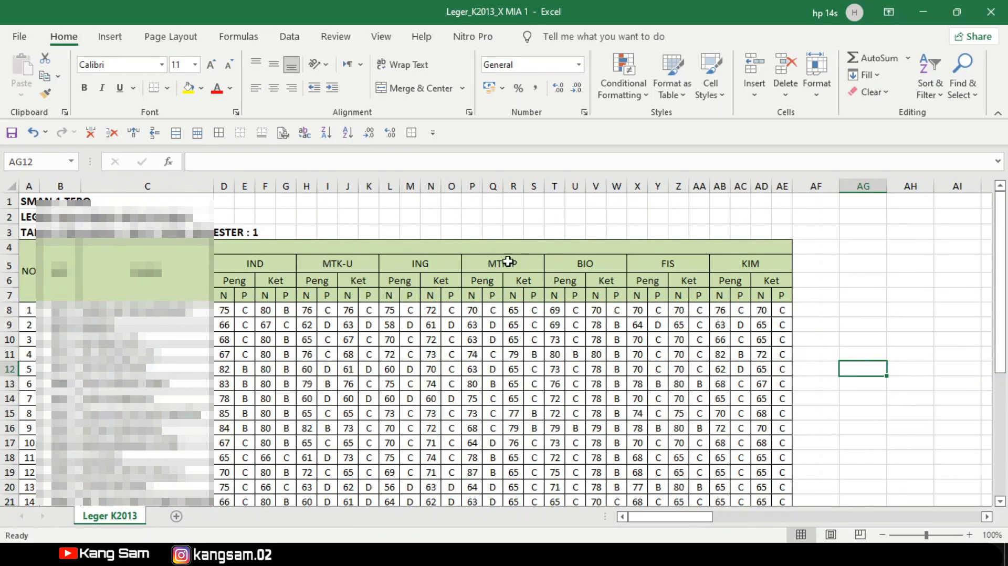
{"action": "left_click", "coordinate": [910, 339]}
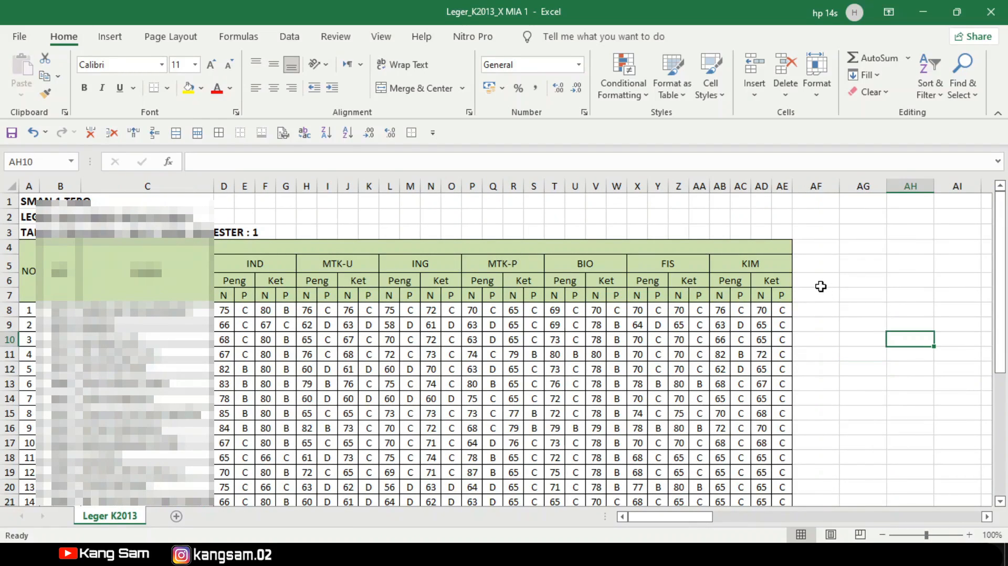
- Add the header "rata2" in AF7 and calculate the first student's average in AF8 with =AVERAGE(D8:AE8)
{"action": "left_click", "coordinate": [823, 294]}
{"action": "type", "text": "rata2"}
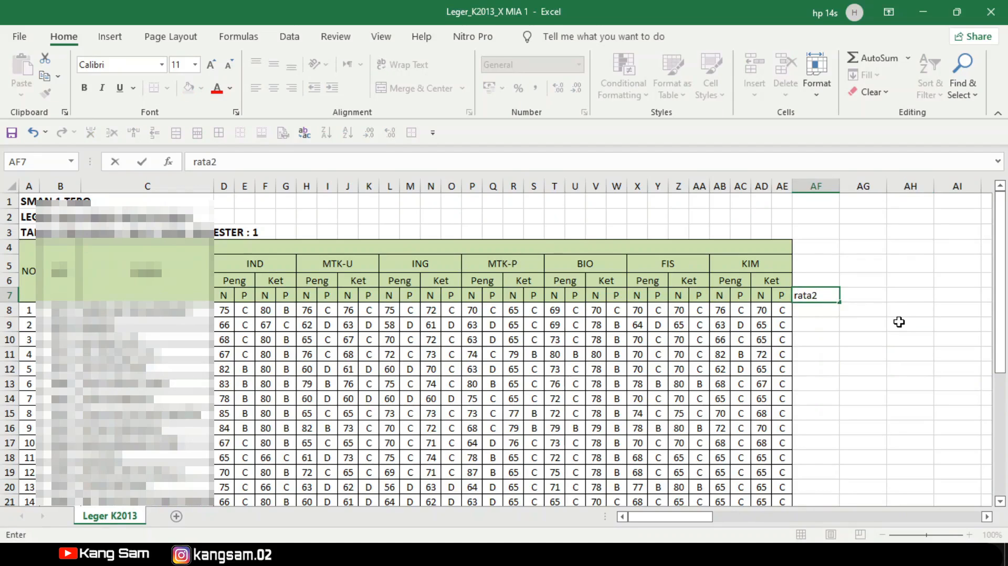
{"action": "key", "text": "Return"}
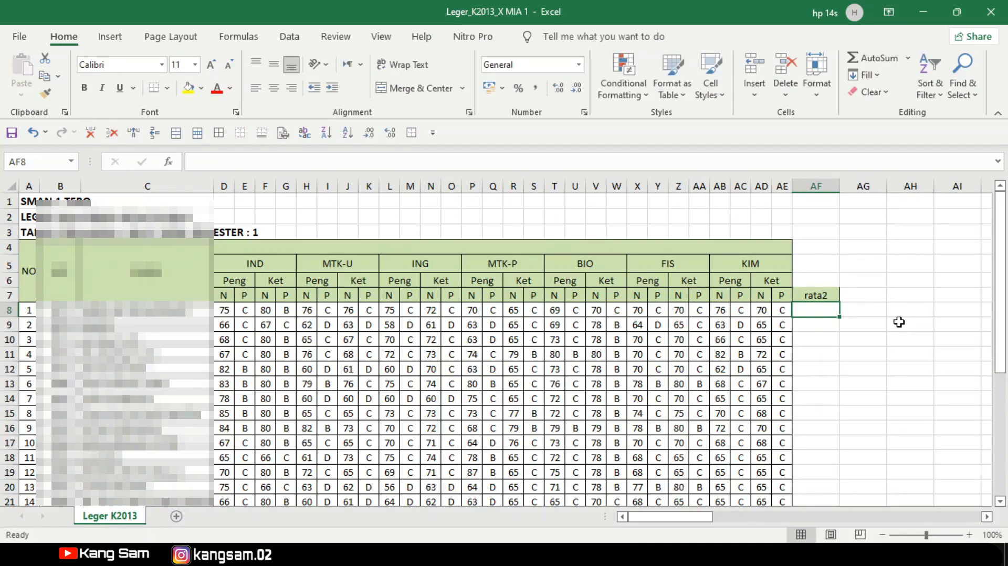
{"action": "type", "text": "=aver"}
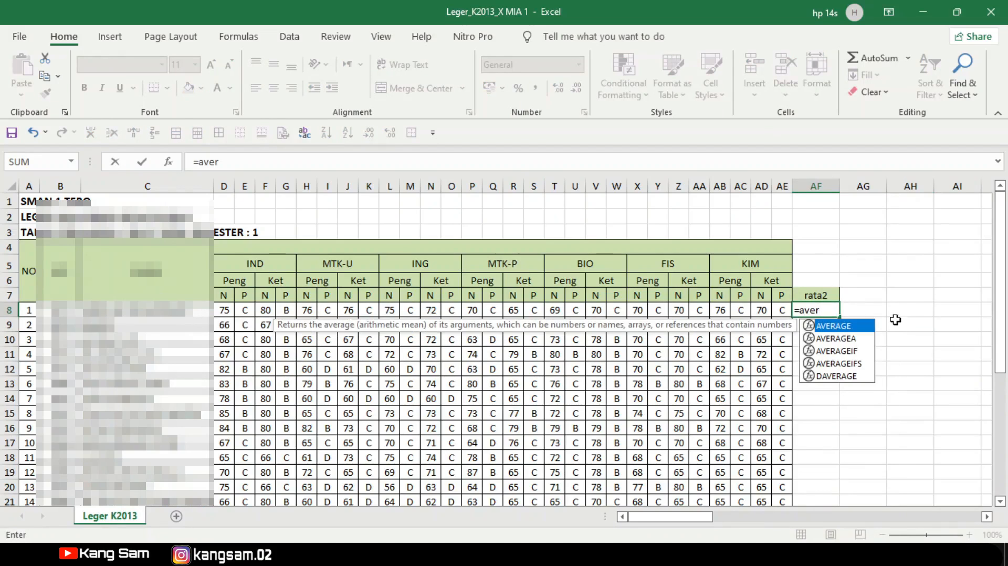
{"action": "double_click", "coordinate": [834, 326]}
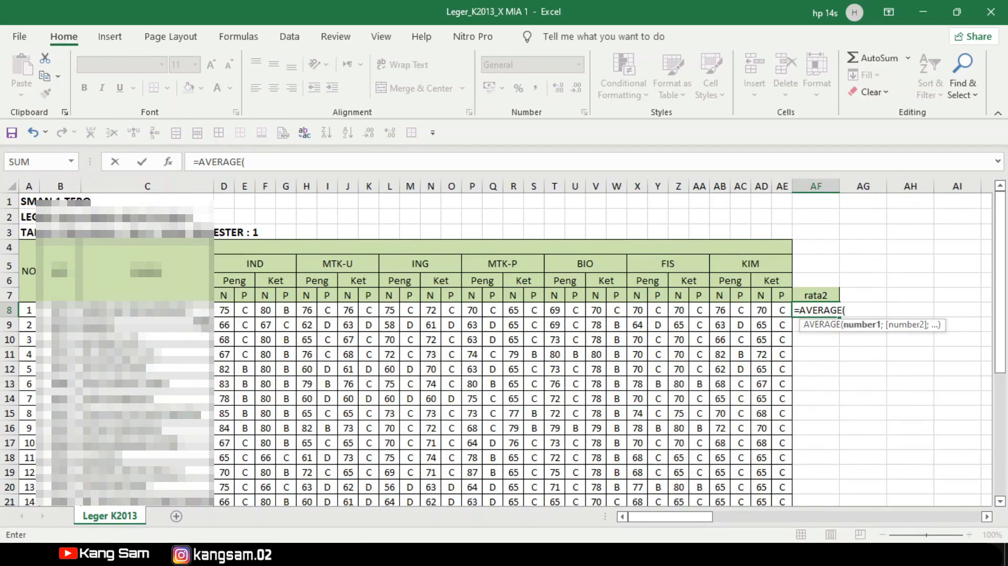
{"action": "left_click_drag", "start_coordinate": [225, 309], "coordinate": [776, 309]}
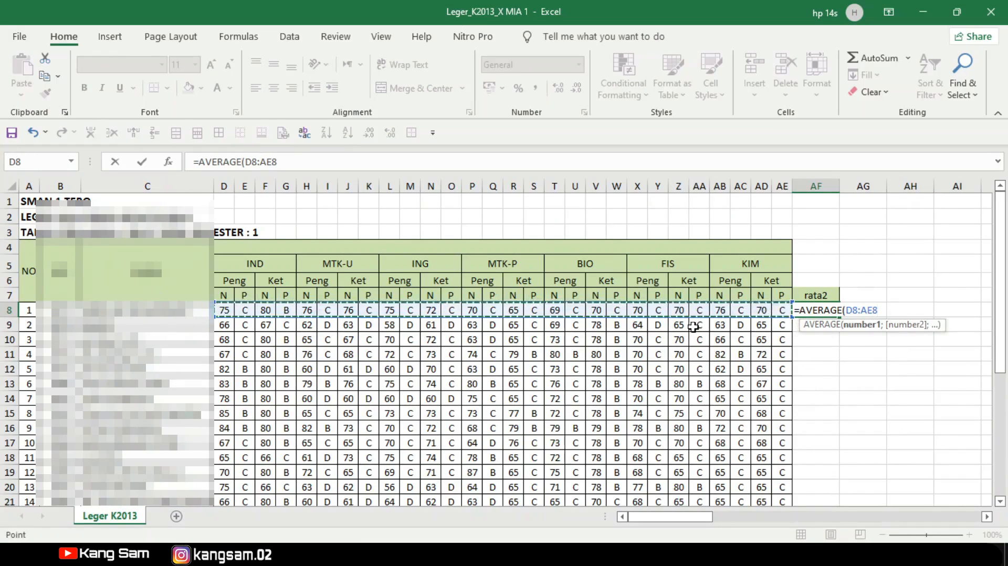
{"action": "key", "text": "Return"}
- Show the average in AF8 with two decimals and fill the formula down to AF35
{"action": "left_click", "coordinate": [817, 312]}
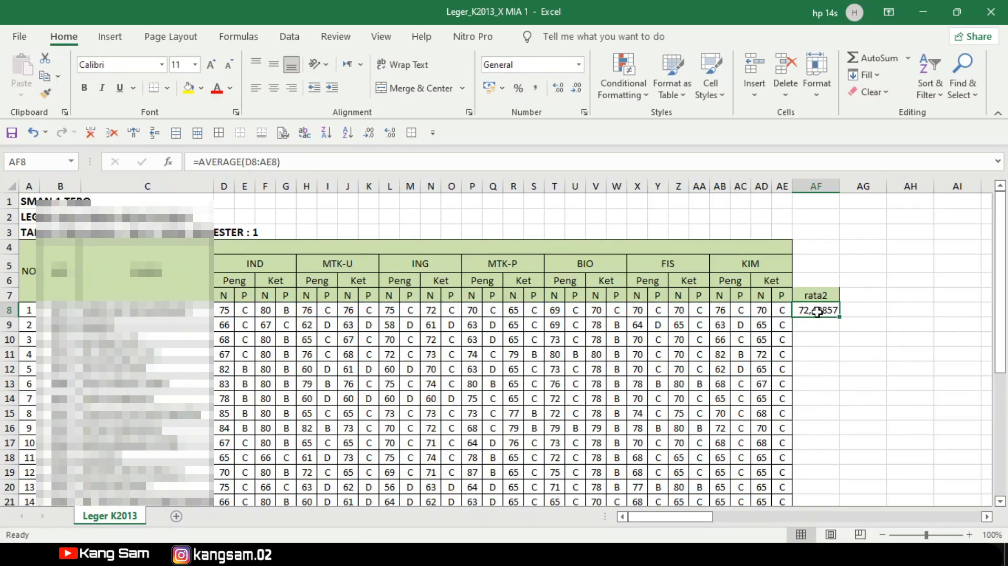
{"action": "left_click", "coordinate": [576, 88]}
{"action": "left_click", "coordinate": [577, 87]}
{"action": "left_click", "coordinate": [577, 87]}
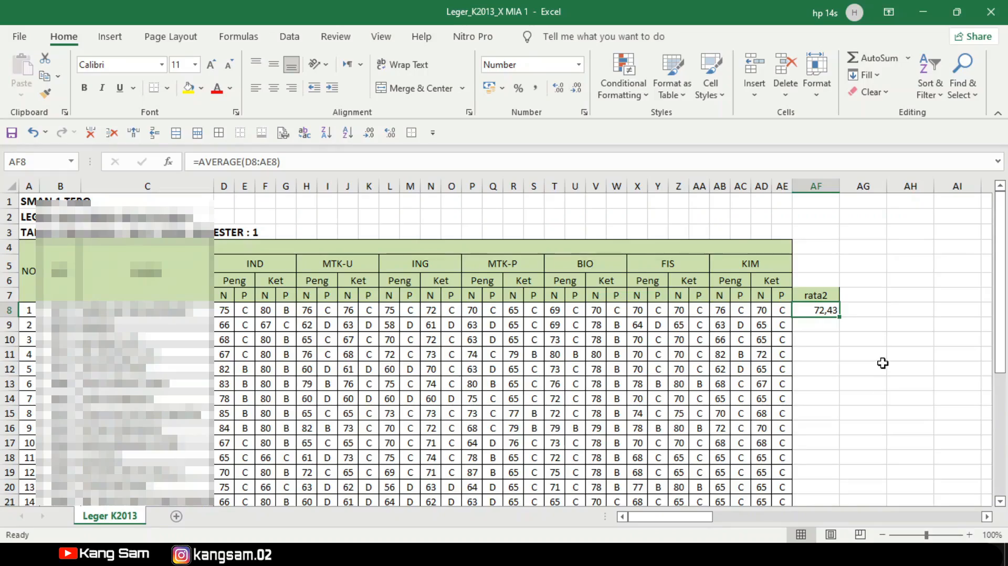
{"action": "left_click_drag", "start_coordinate": [840, 317], "coordinate": [849, 480]}
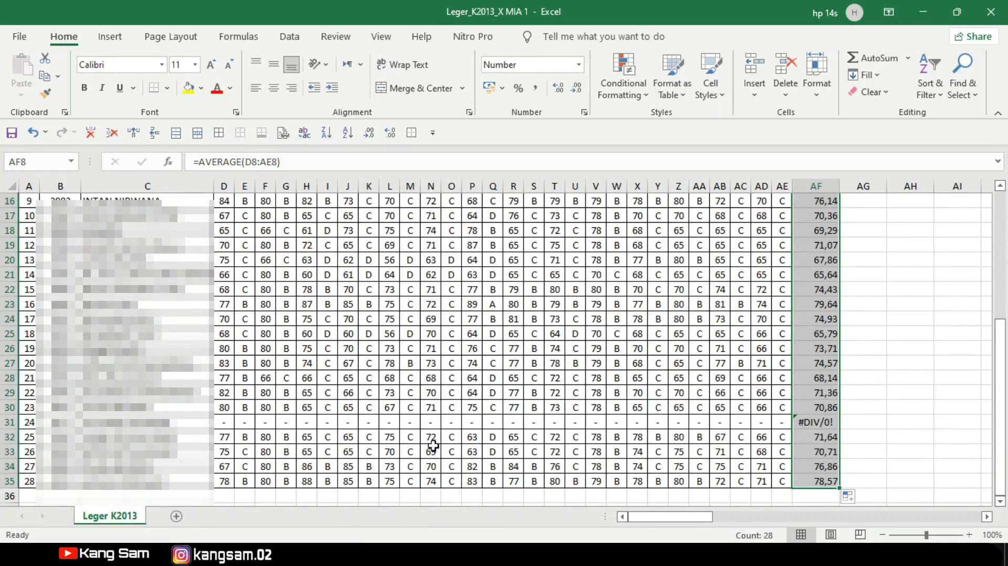
- Replace the average formula in AF31 with 0 for the student without grades and check the column
{"action": "left_click", "coordinate": [816, 422]}
{"action": "key", "text": "Delete"}
{"action": "type", "text": "0"}
{"action": "key", "text": "Return"}
{"action": "scroll", "coordinate": [845, 433], "scroll_direction": "up", "scroll_amount": 3}
{"action": "scroll", "coordinate": [845, 433], "scroll_direction": "up", "scroll_amount": 2}
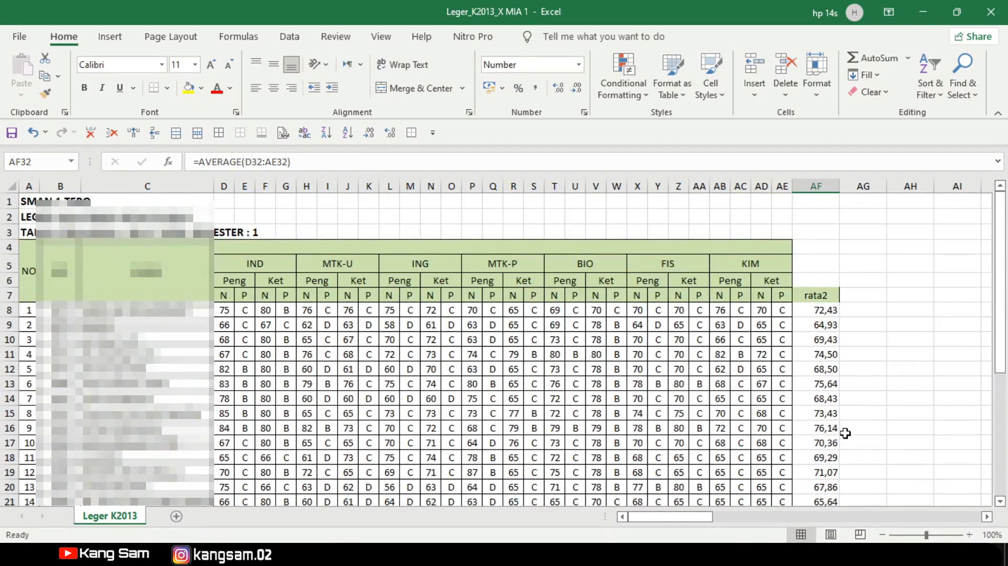
{"action": "scroll", "coordinate": [845, 433], "scroll_direction": "down", "scroll_amount": 4}
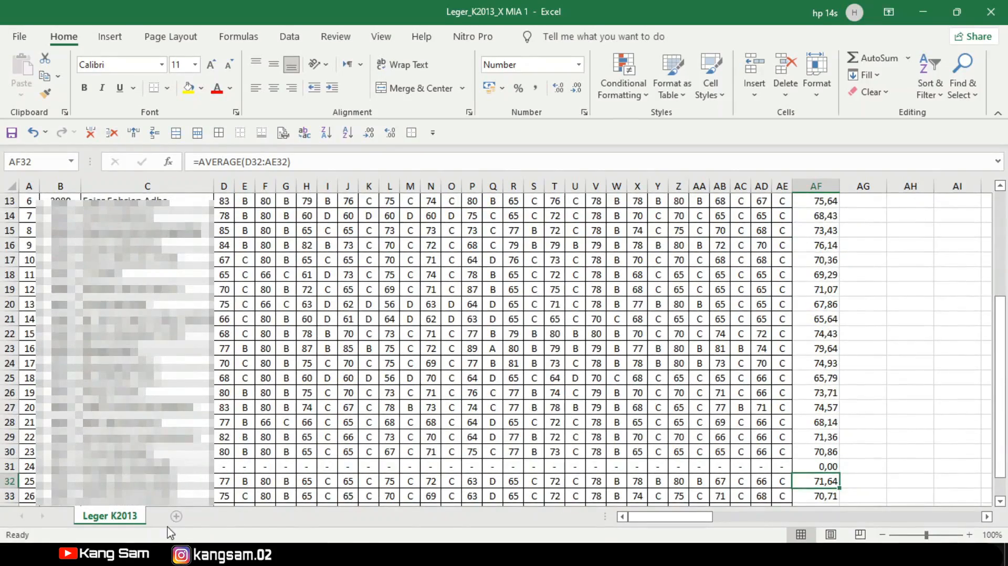
- Center the contents of the rata2 column AF horizontally
{"action": "scroll", "coordinate": [826, 297], "scroll_direction": "up", "scroll_amount": 3}
{"action": "scroll", "coordinate": [827, 297], "scroll_direction": "down", "scroll_amount": 1}
{"action": "left_click", "coordinate": [815, 185]}
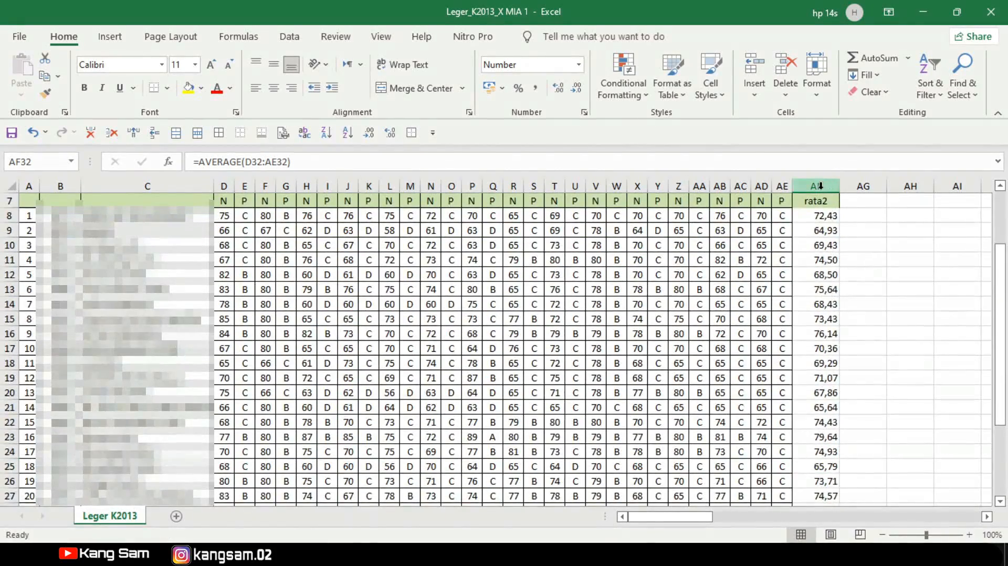
{"action": "left_click", "coordinate": [274, 90]}
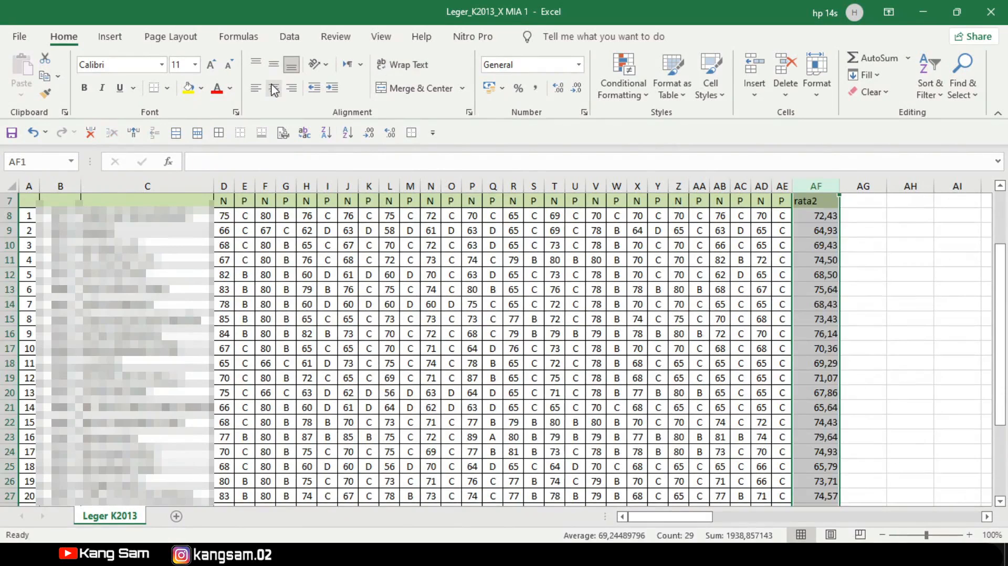
{"action": "left_click", "coordinate": [274, 89]}
{"action": "left_click", "coordinate": [893, 264]}
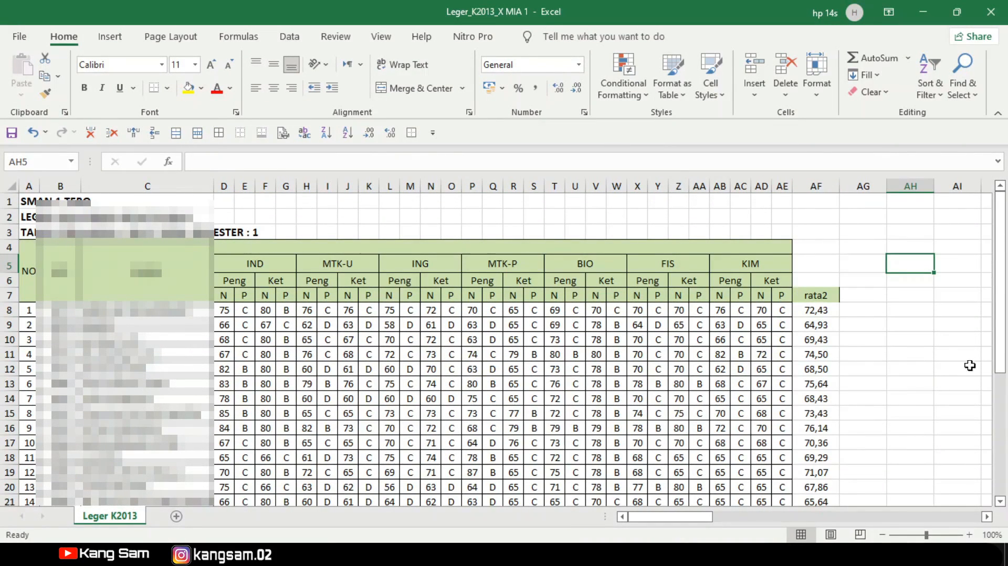
{"action": "scroll", "coordinate": [934, 362], "scroll_direction": "down", "scroll_amount": 5}
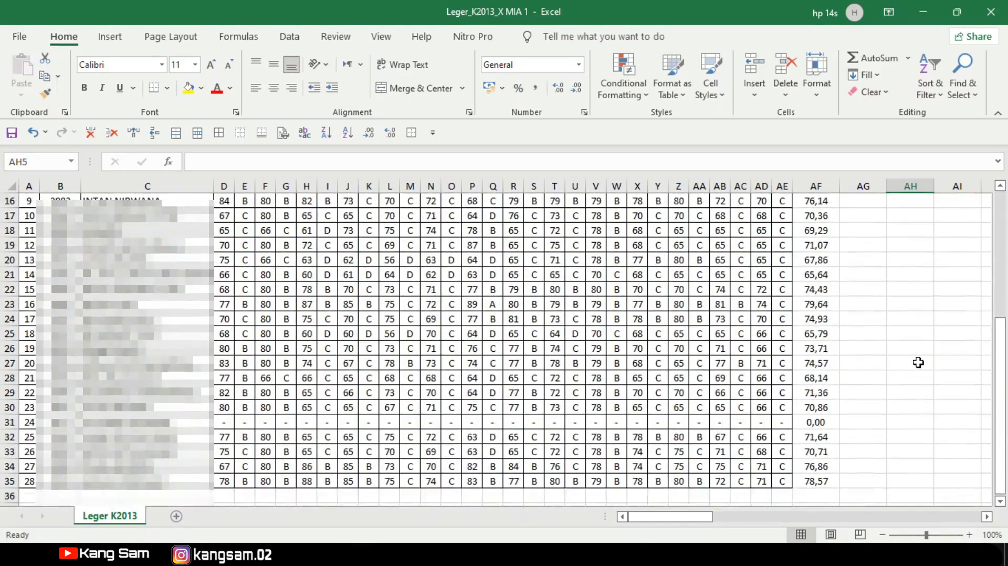
{"action": "scroll", "coordinate": [918, 362], "scroll_direction": "up", "scroll_amount": 1}
{"action": "scroll", "coordinate": [918, 363], "scroll_direction": "down", "scroll_amount": 1}
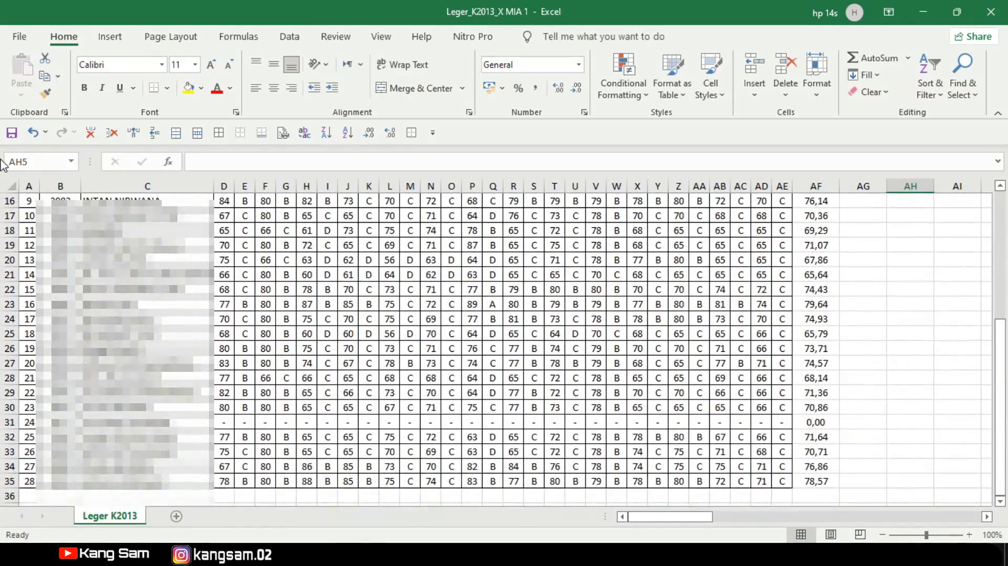
- Save the finished semester 1 ledger workbook
{"action": "left_click", "coordinate": [12, 134]}
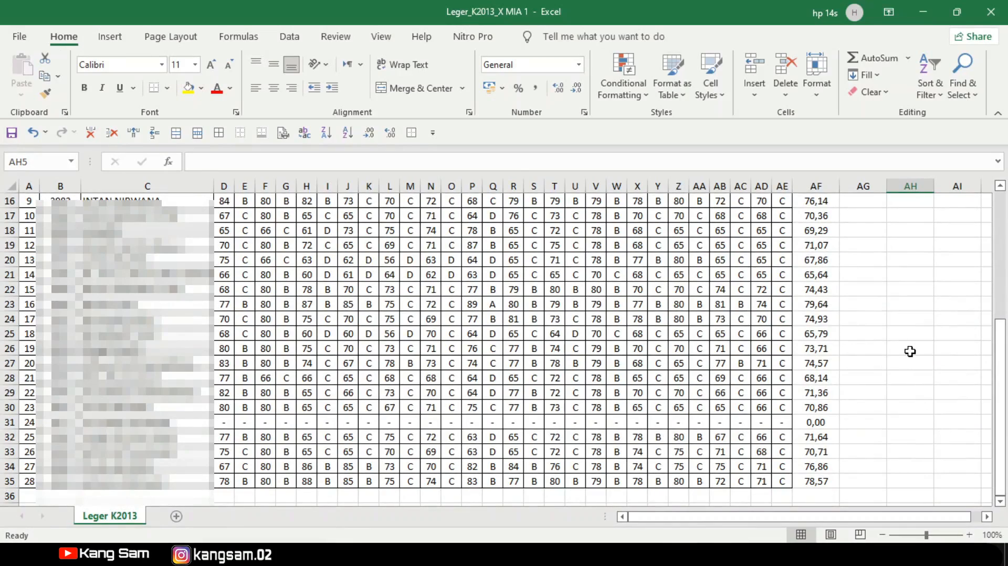
{"action": "scroll", "coordinate": [909, 351], "scroll_direction": "up", "scroll_amount": 4}
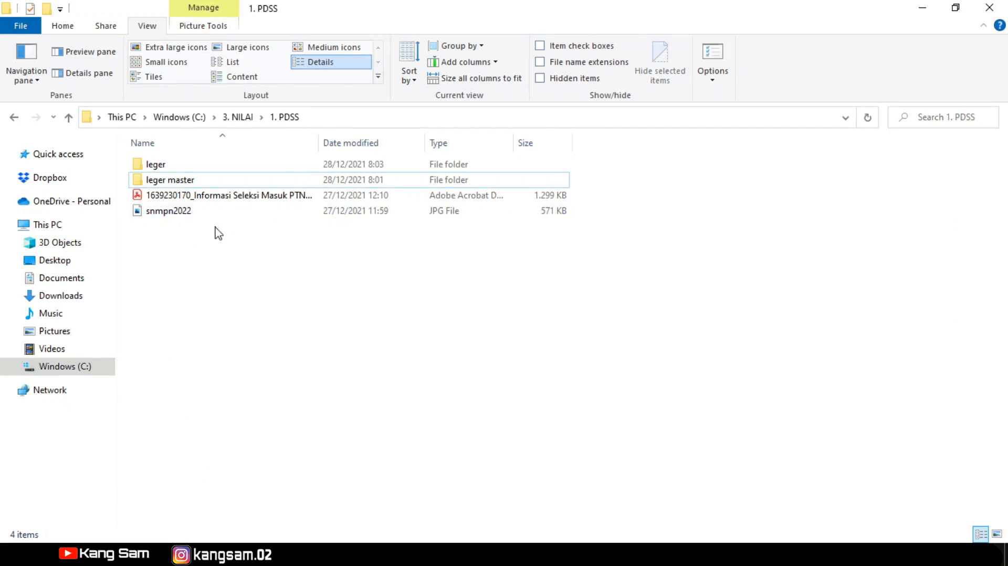
- Open Leger_K2013_X MIA 1 (2) from the leger folder and enable editing
{"action": "double_click", "coordinate": [168, 164]}
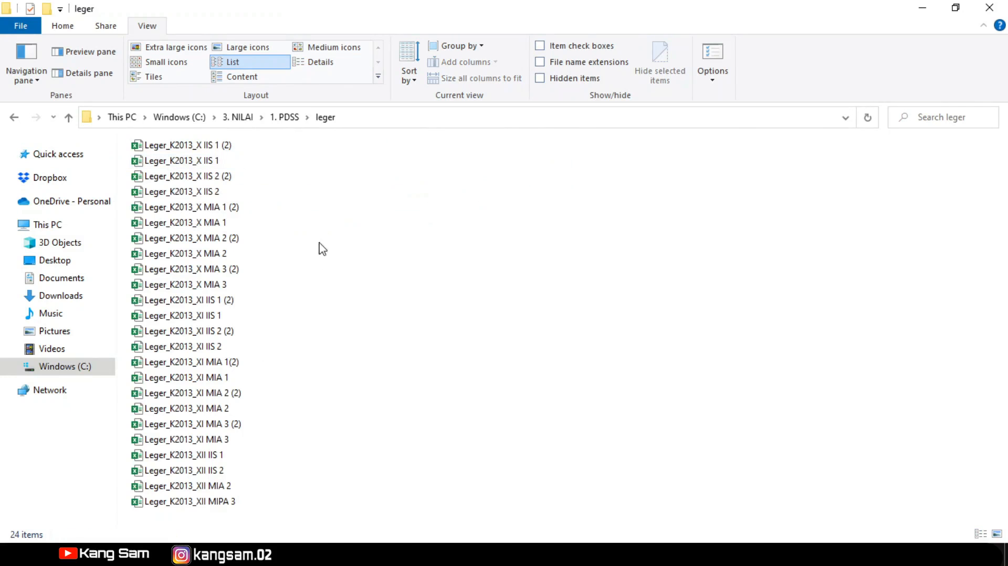
{"action": "double_click", "coordinate": [220, 208]}
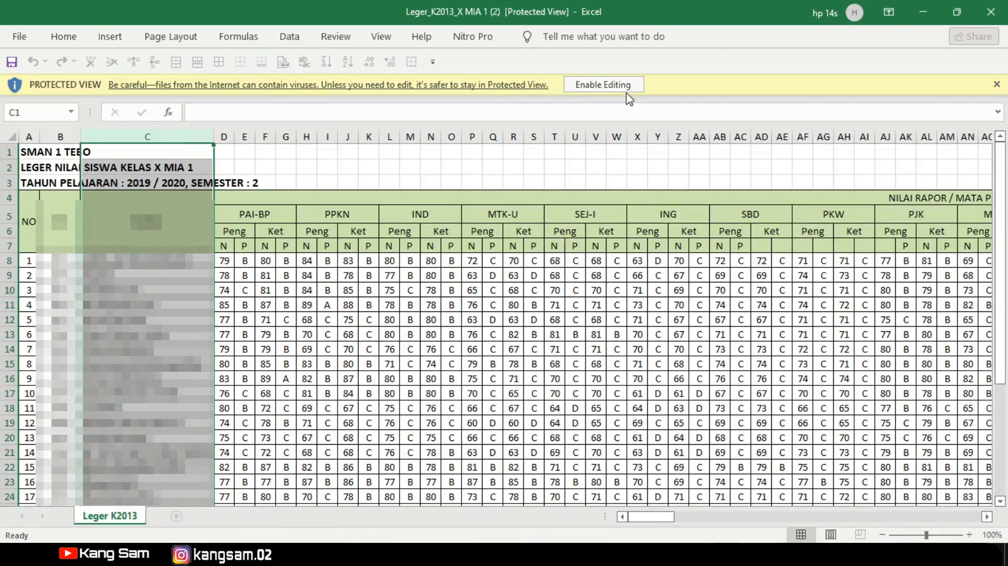
{"action": "left_click", "coordinate": [602, 85]}
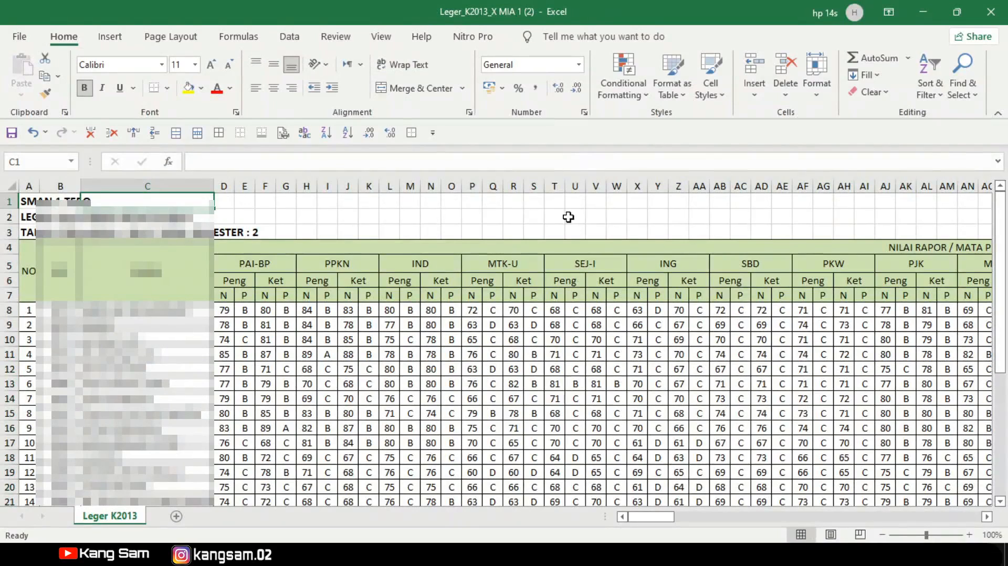
{"action": "left_click", "coordinate": [563, 214]}
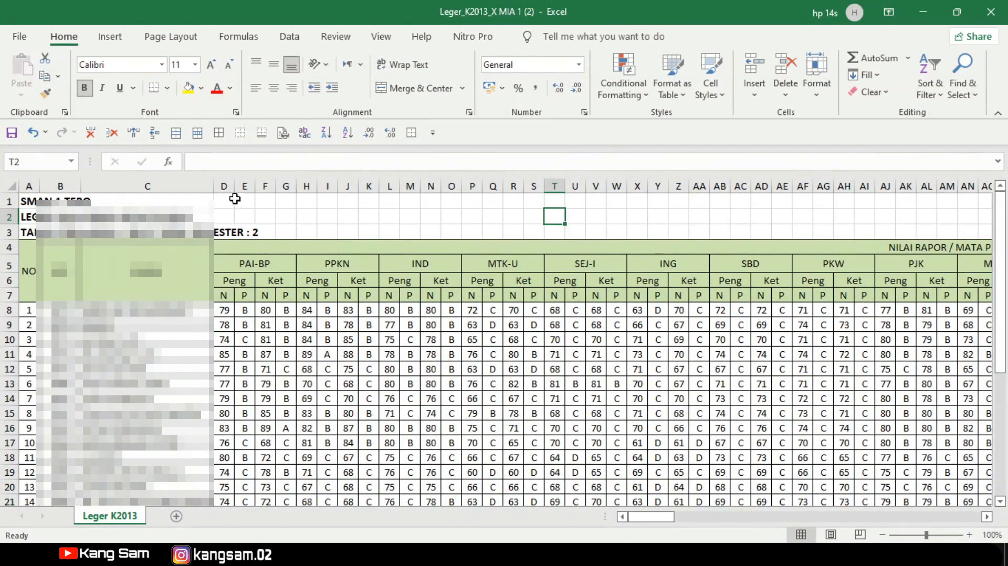
- Delete the subject columns PAI-BP, PPKN, SEJ-I, SBD, PKW and PJK (D:K, T:W and AB:AM)
{"action": "left_click_drag", "start_coordinate": [223, 186], "coordinate": [362, 192]}
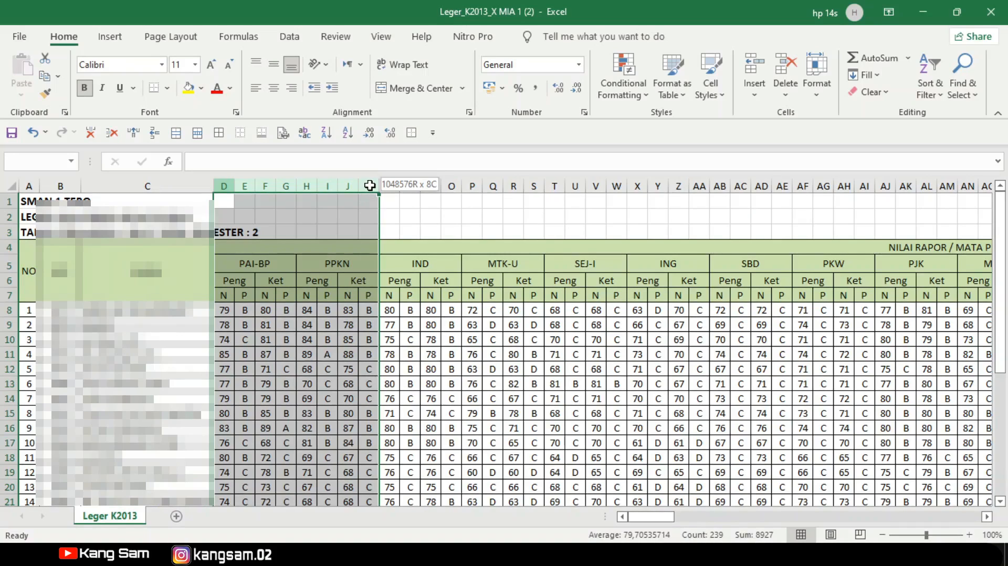
{"action": "left_click_drag", "start_coordinate": [369, 185], "coordinate": [370, 185]}
{"action": "left_click_drag", "start_coordinate": [555, 185], "coordinate": [616, 185]}
{"action": "left_click_drag", "start_coordinate": [721, 185], "coordinate": [691, 206]}
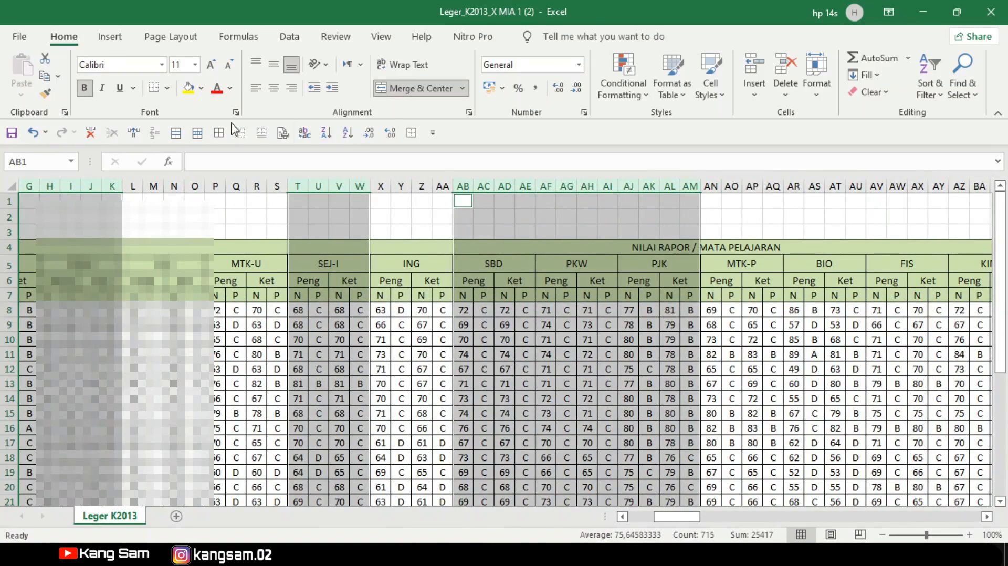
{"action": "left_click", "coordinate": [92, 132]}
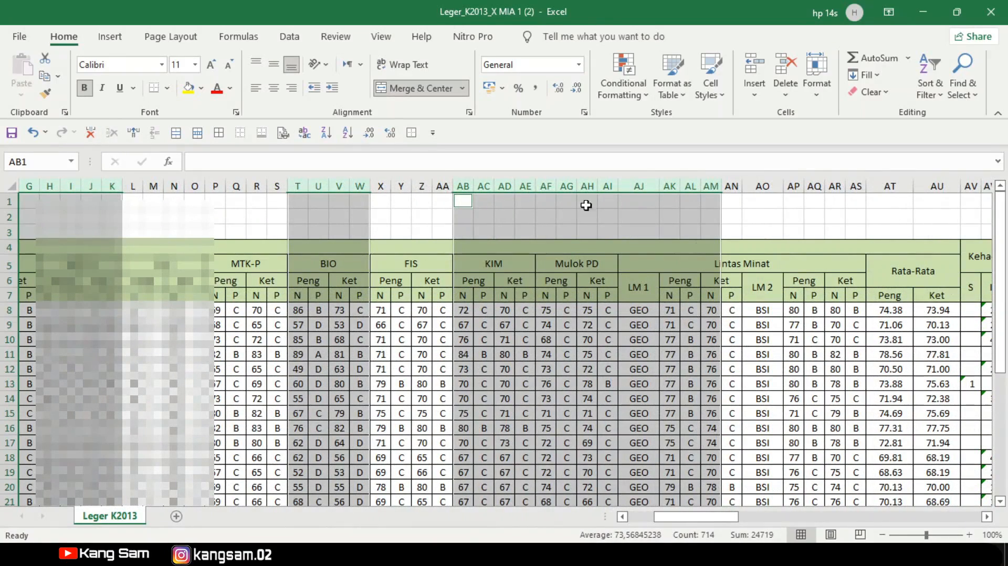
- Delete all columns after KIM, from Mulok PD in AF through BT
{"action": "left_click_drag", "start_coordinate": [546, 186], "coordinate": [714, 251]}
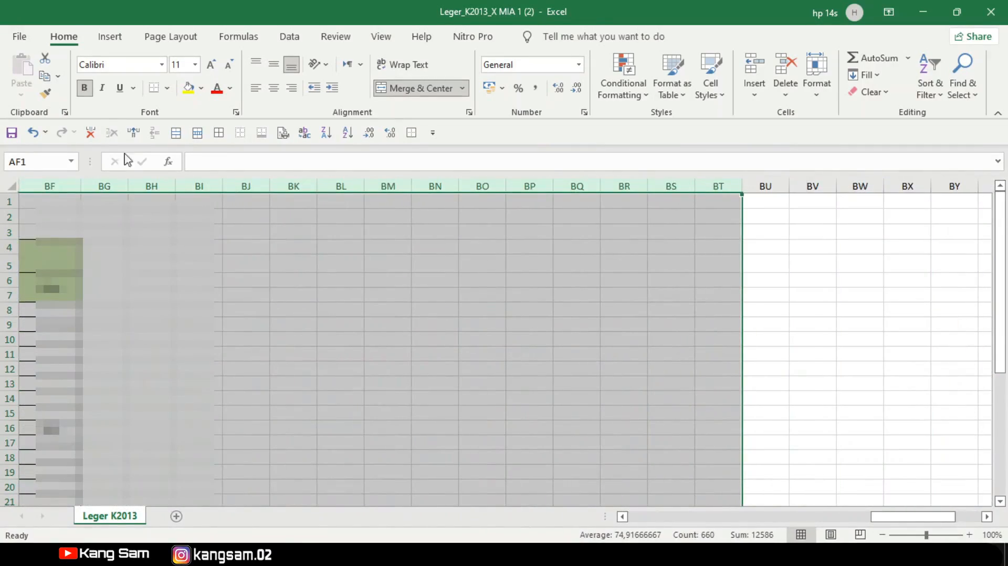
{"action": "left_click", "coordinate": [90, 132]}
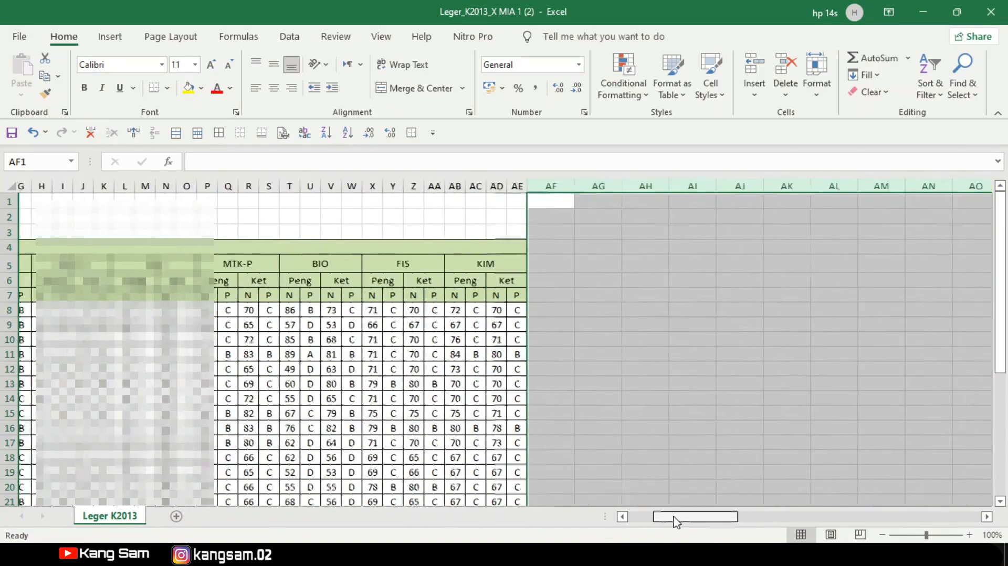
{"action": "left_click_drag", "start_coordinate": [684, 521], "coordinate": [654, 522]}
{"action": "left_click", "coordinate": [861, 353]}
- Add the header "rata2" in AF7 and average the first student's grades in AF8 with =AVERAGE(D8:AE8)
{"action": "left_click", "coordinate": [822, 295]}
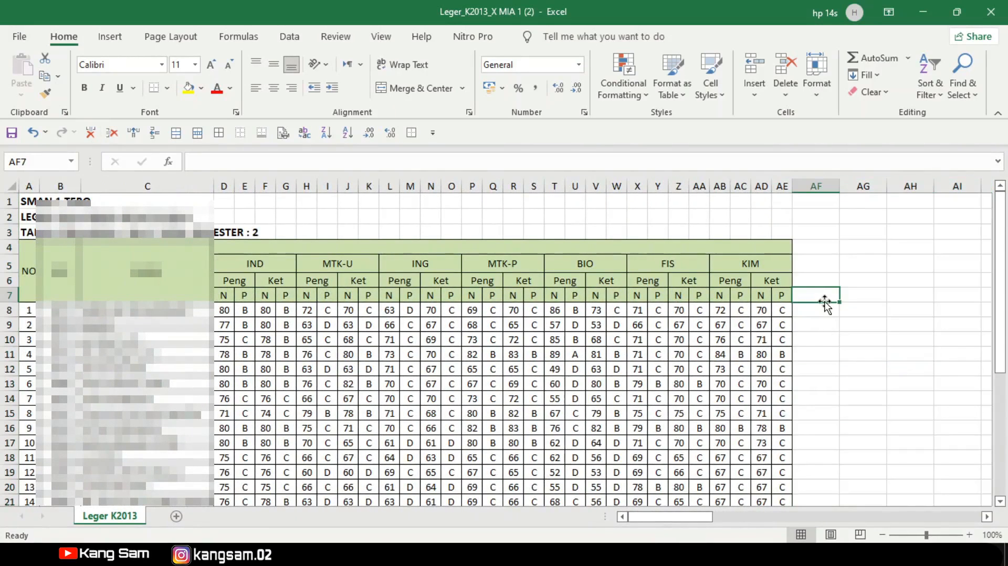
{"action": "type", "text": "rata2"}
{"action": "key", "text": "Return"}
{"action": "type", "text": "=a"}
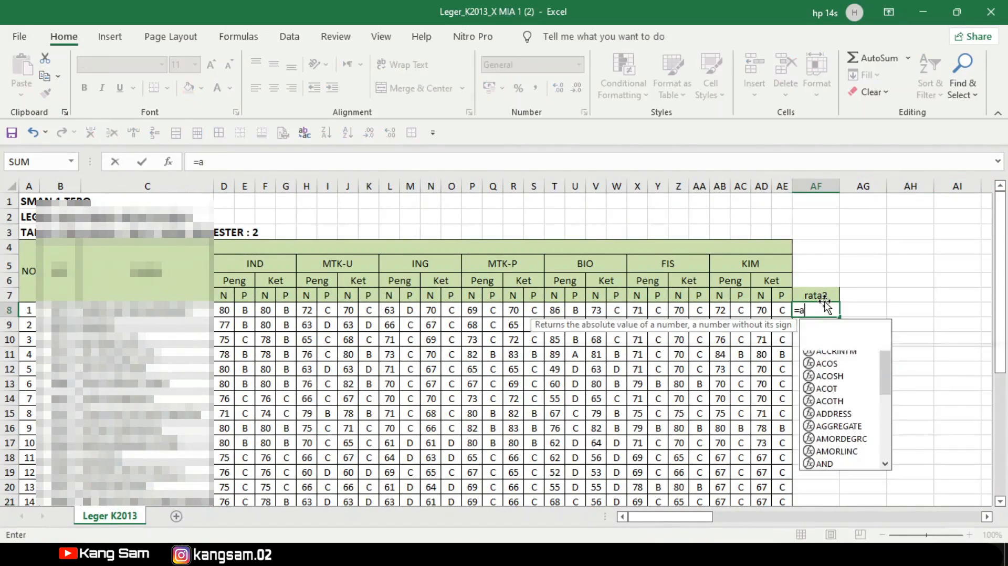
{"action": "type", "text": "vera"}
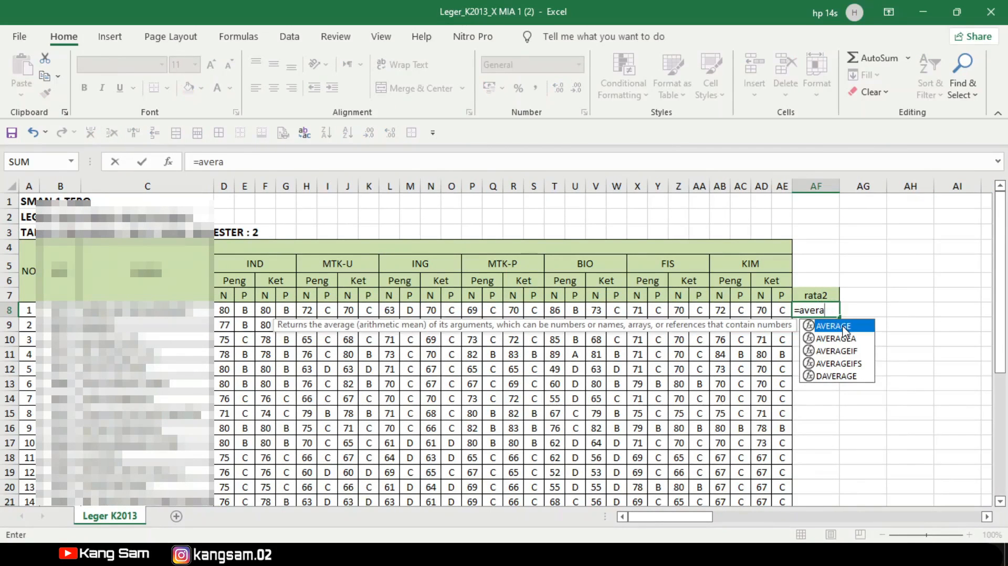
{"action": "double_click", "coordinate": [833, 326]}
{"action": "left_click_drag", "start_coordinate": [225, 311], "coordinate": [781, 310]}
{"action": "key", "text": "Return"}
{"action": "key", "text": "Up"}
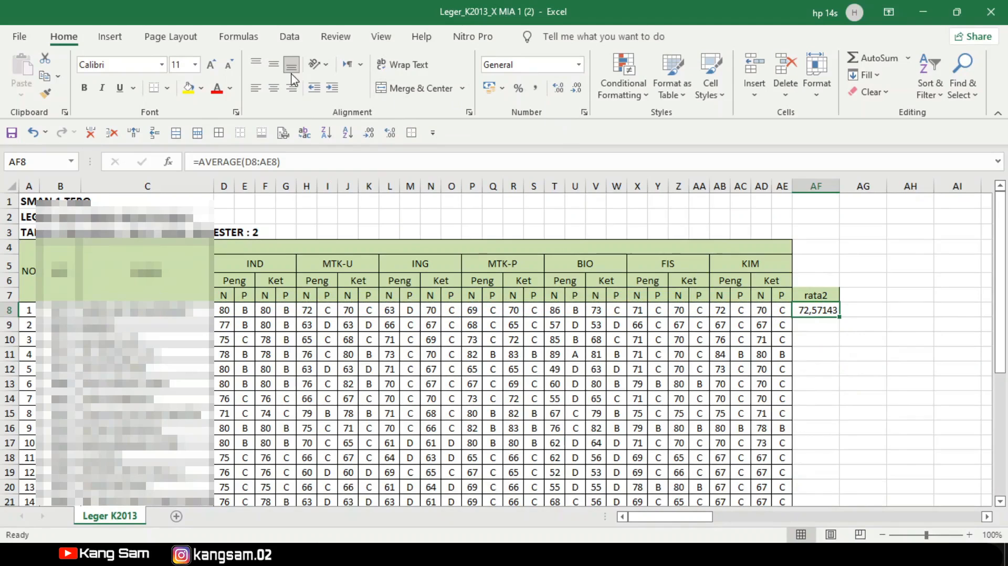
- Show the average in AF8 with two decimals
{"action": "left_click", "coordinate": [577, 88]}
{"action": "left_click", "coordinate": [576, 89]}
{"action": "left_click", "coordinate": [577, 89]}
{"action": "left_click", "coordinate": [577, 88]}
{"action": "left_click", "coordinate": [577, 88]}
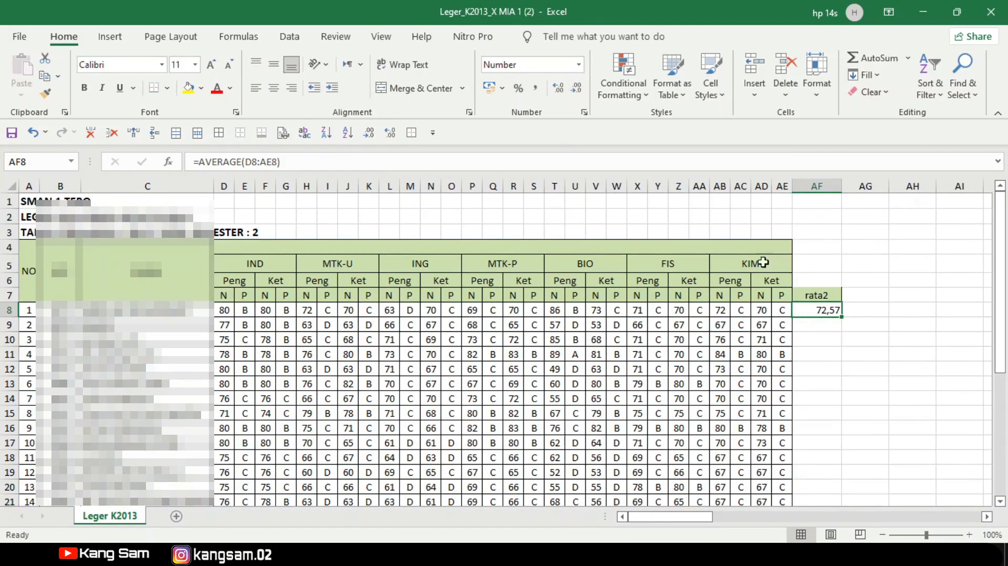
{"action": "left_click", "coordinate": [879, 322]}
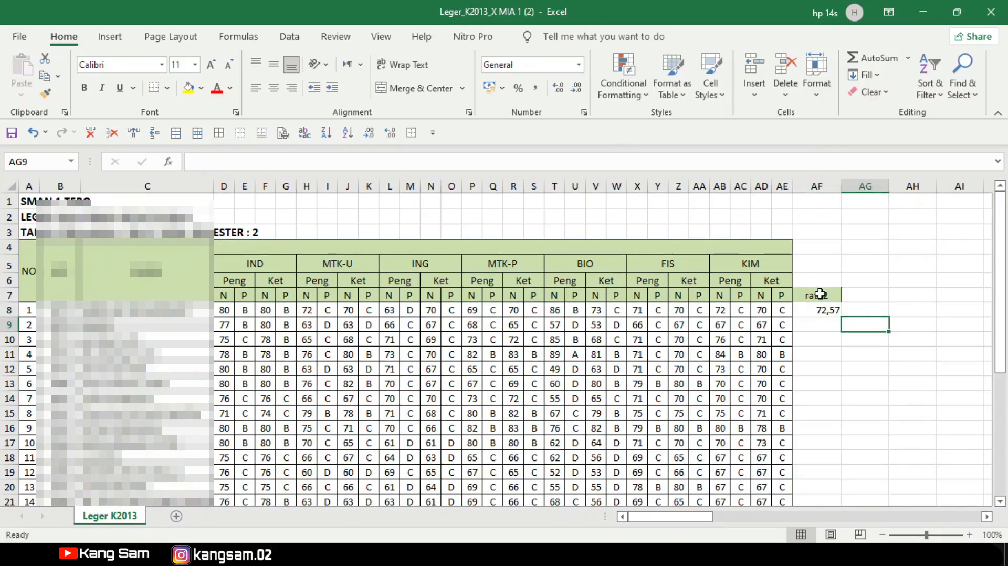
- Fill the average formula from AF8 down to AF35 and center the results horizontally
{"action": "left_click", "coordinate": [822, 312]}
{"action": "left_click_drag", "start_coordinate": [841, 317], "coordinate": [844, 477]}
{"action": "scroll", "coordinate": [853, 467], "scroll_direction": "up", "scroll_amount": 5}
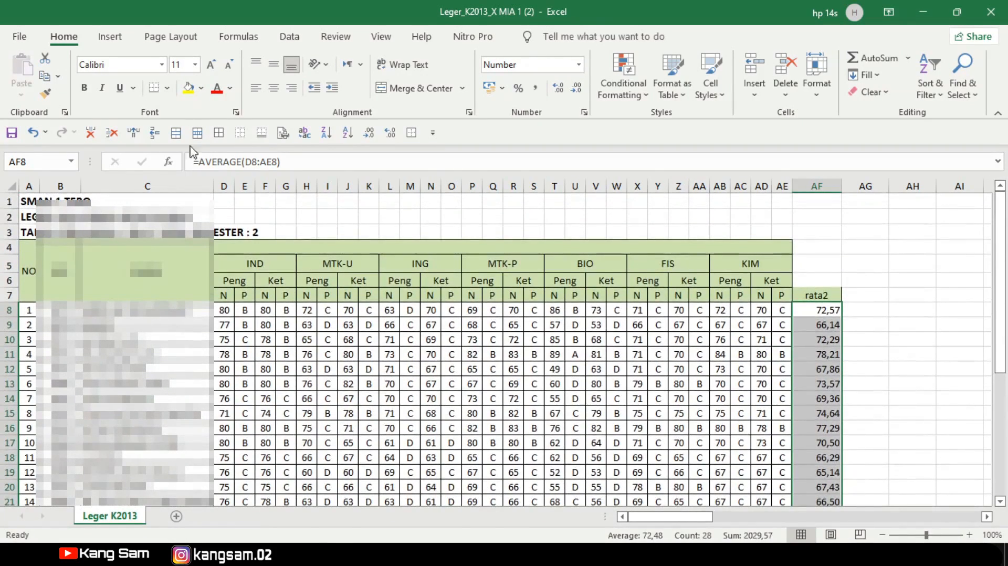
{"action": "left_click", "coordinate": [273, 88]}
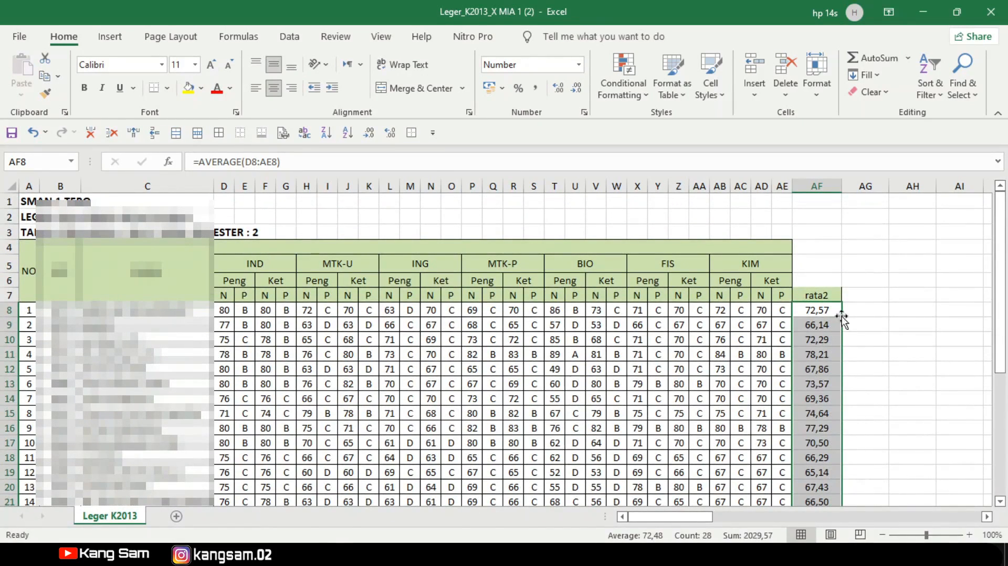
{"action": "left_click", "coordinate": [895, 299]}
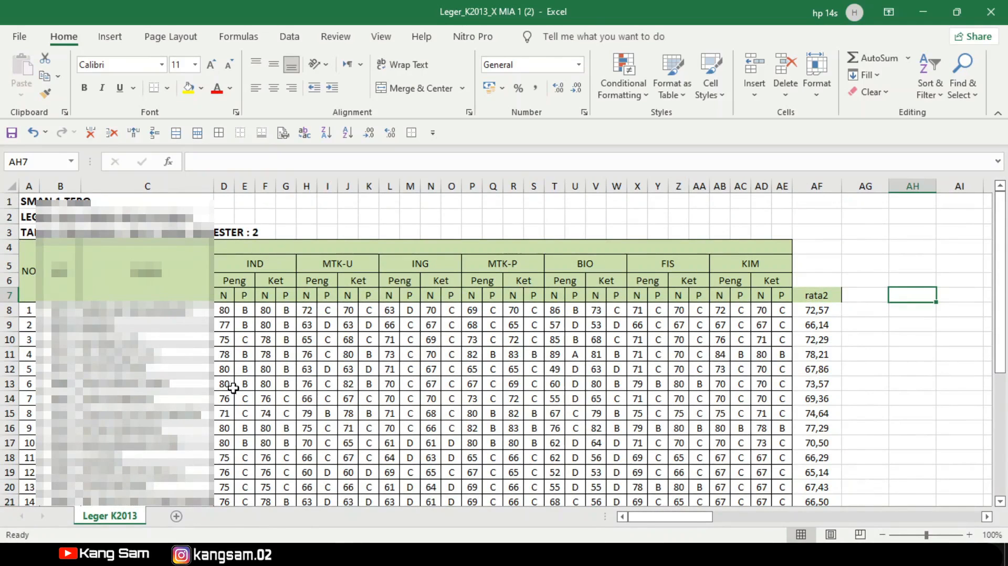
- Copy the Leger K2013 sheet to the end of the workbook Leger_K2013_X MIA 1.xlsx
{"action": "right_click", "coordinate": [115, 521]}
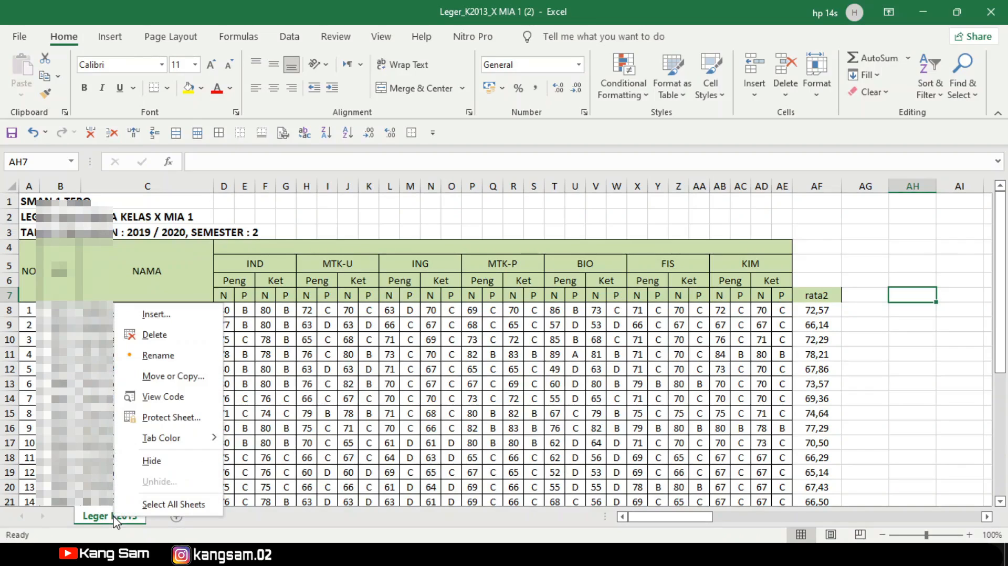
{"action": "left_click", "coordinate": [165, 377]}
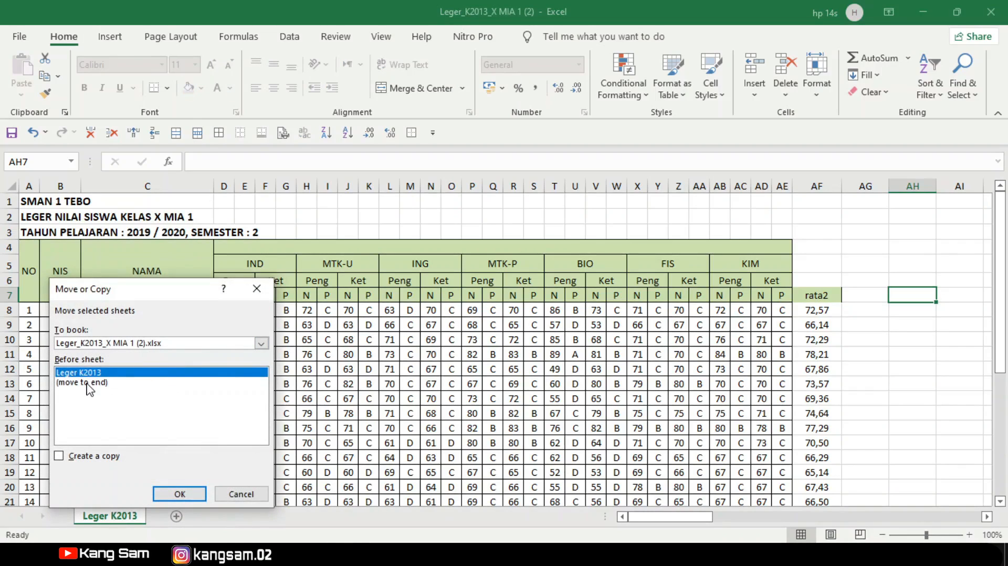
{"action": "left_click", "coordinate": [87, 383]}
{"action": "left_click", "coordinate": [260, 343]}
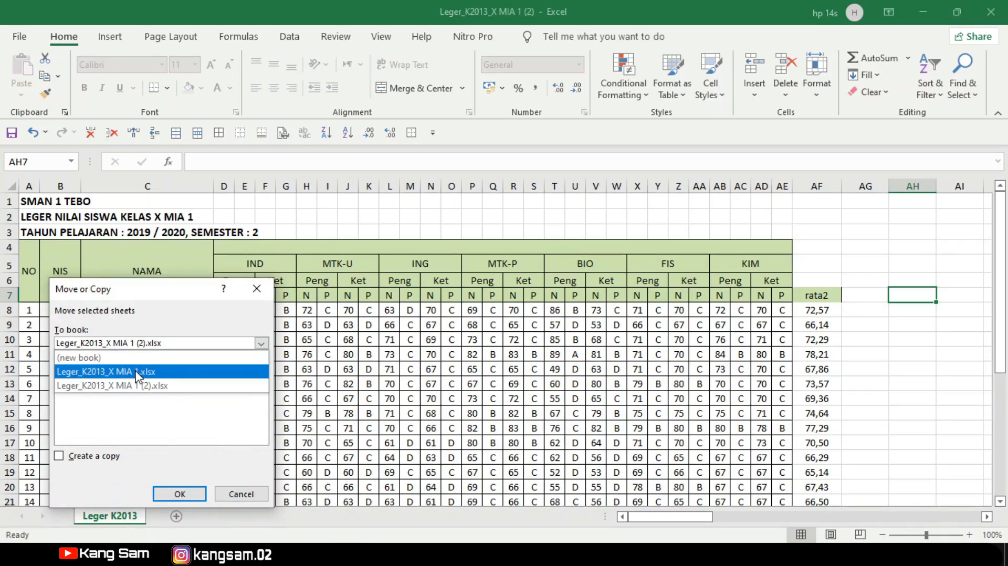
{"action": "left_click", "coordinate": [135, 372]}
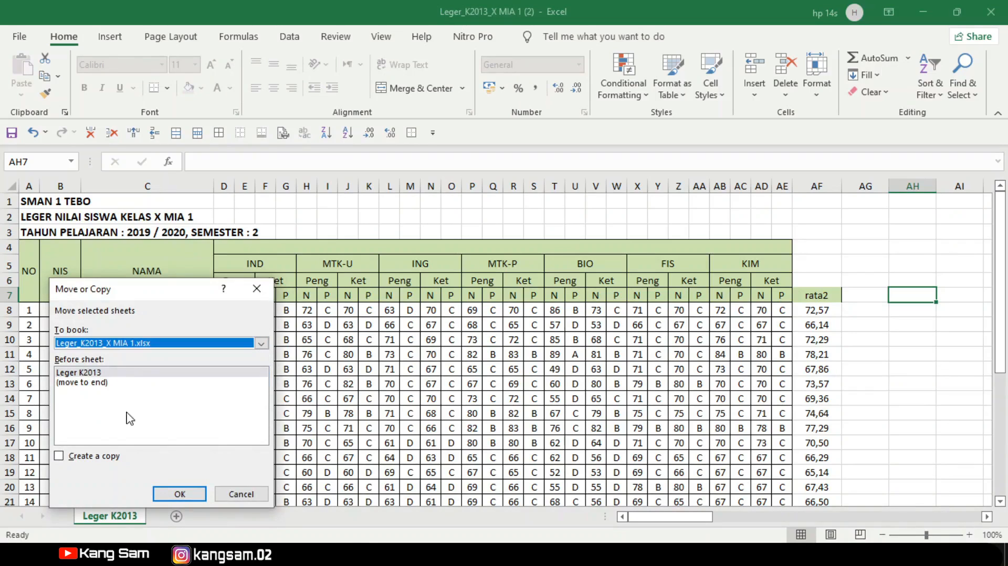
{"action": "left_click", "coordinate": [102, 383]}
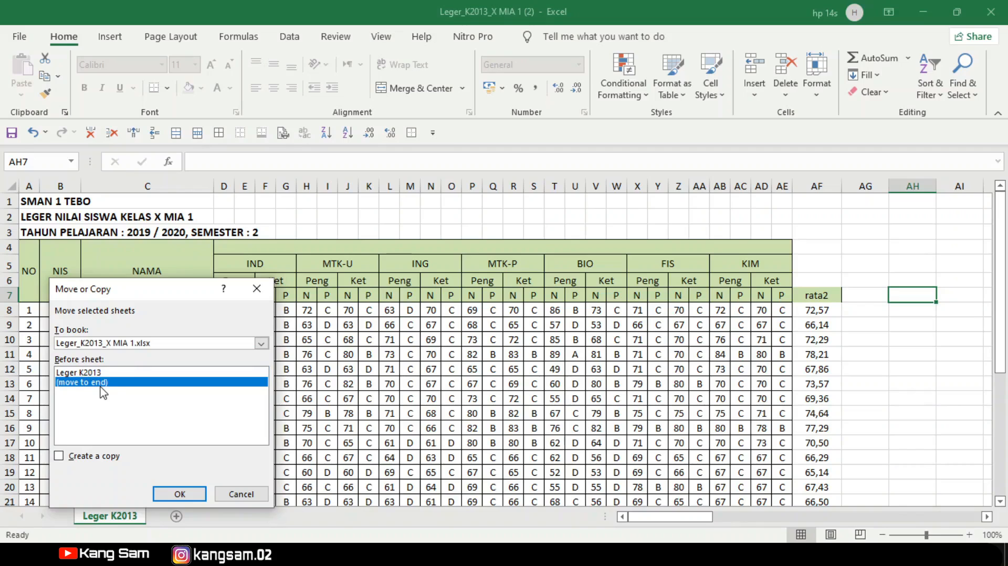
{"action": "left_click", "coordinate": [77, 457]}
{"action": "left_click", "coordinate": [178, 493]}
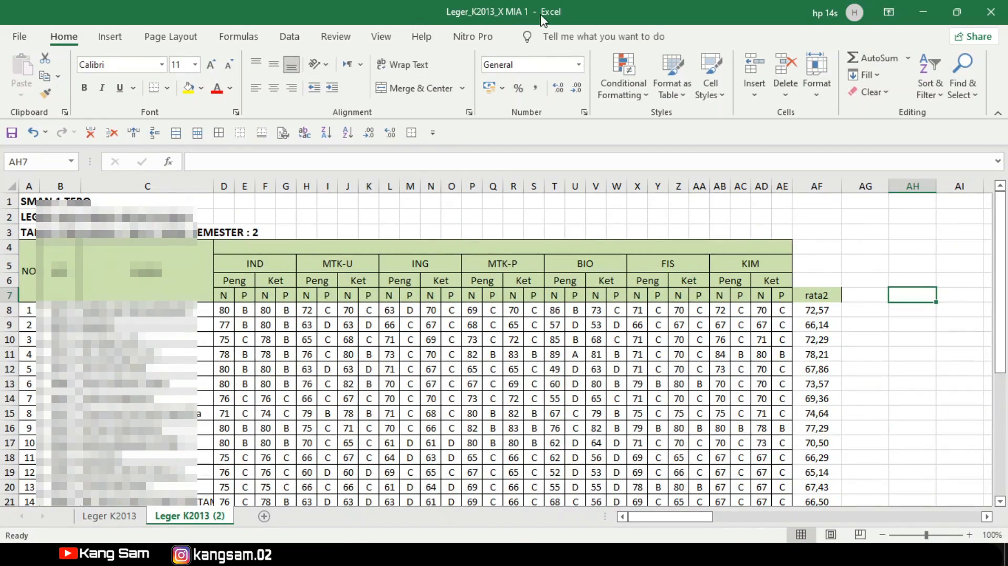
- Rename the semester 1 sheet Leger K2013 as s1
{"action": "left_click", "coordinate": [126, 519]}
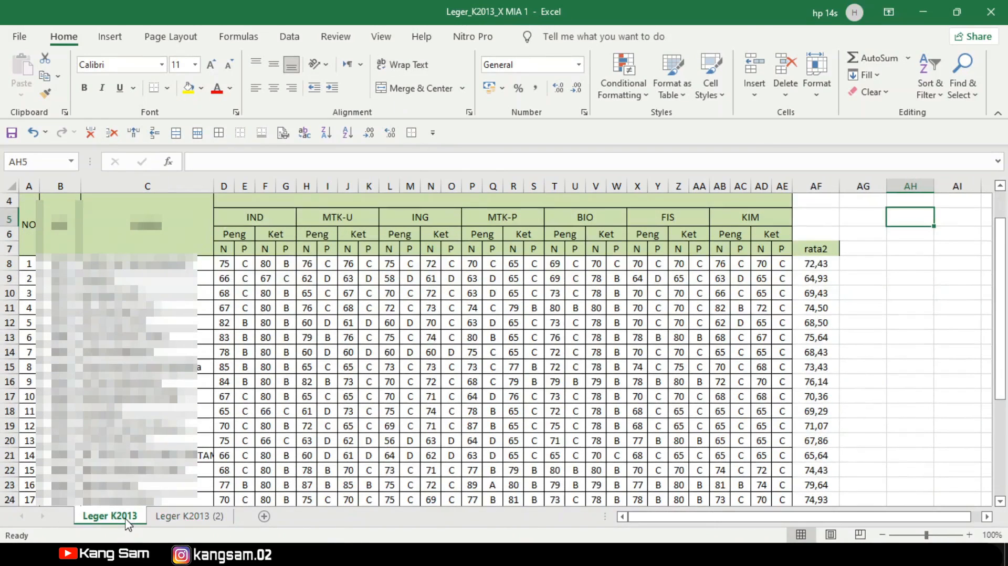
{"action": "right_click", "coordinate": [128, 518]}
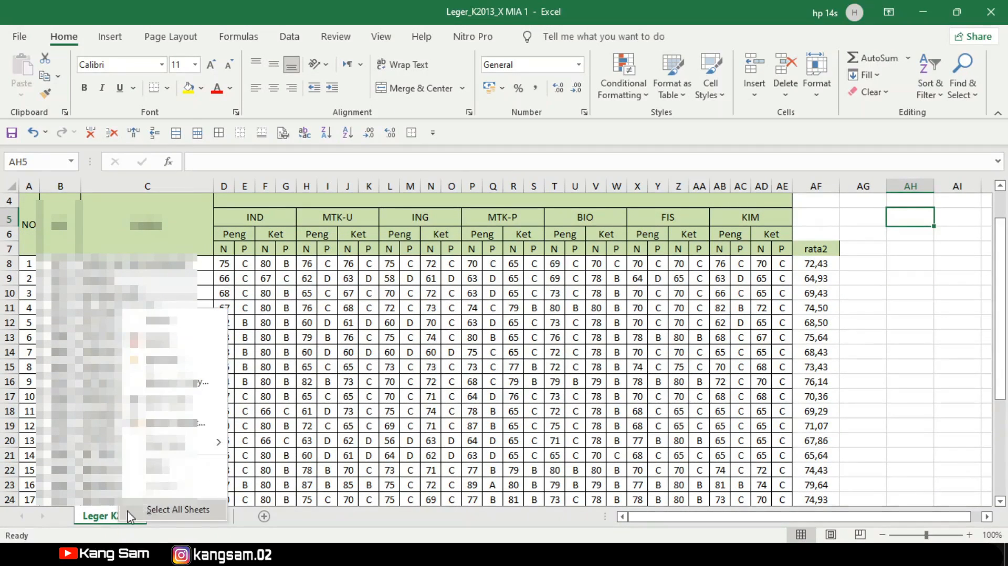
{"action": "left_click", "coordinate": [160, 359]}
{"action": "type", "text": "s"}
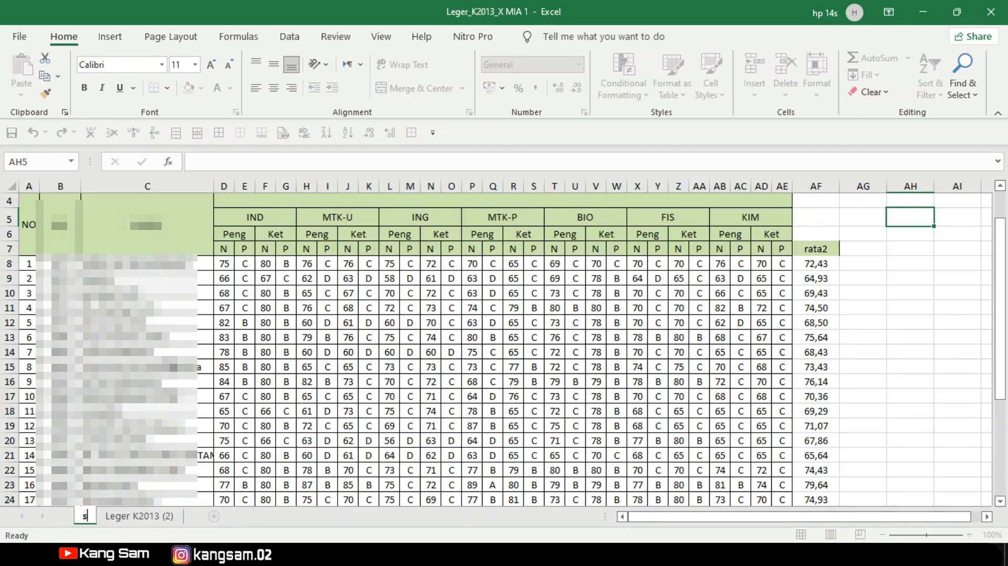
{"action": "type", "text": "1"}
{"action": "key", "text": "Return"}
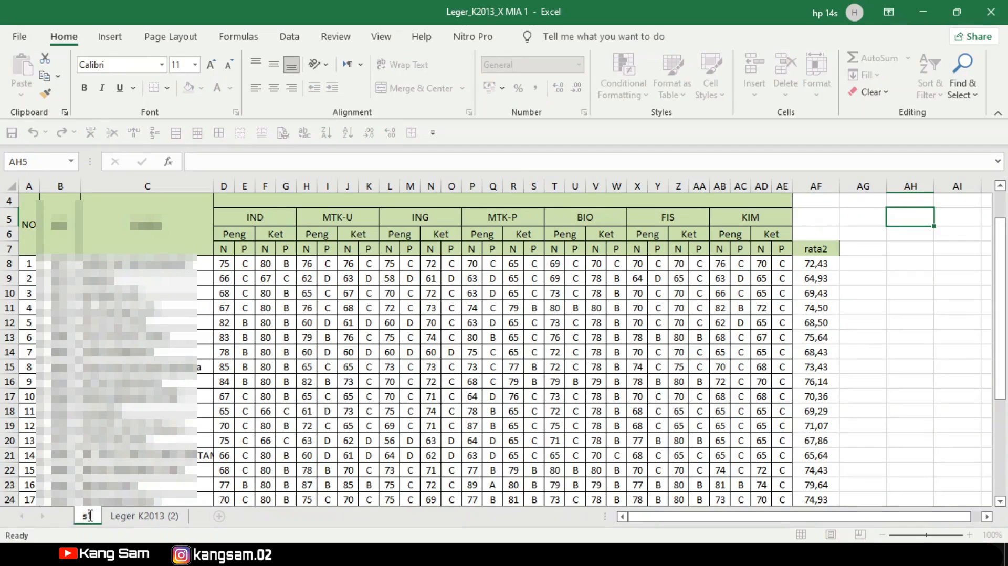
- Rename the copied sheet Leger K2013 (2) as 2 and minimize the combined workbook
{"action": "right_click", "coordinate": [143, 520]}
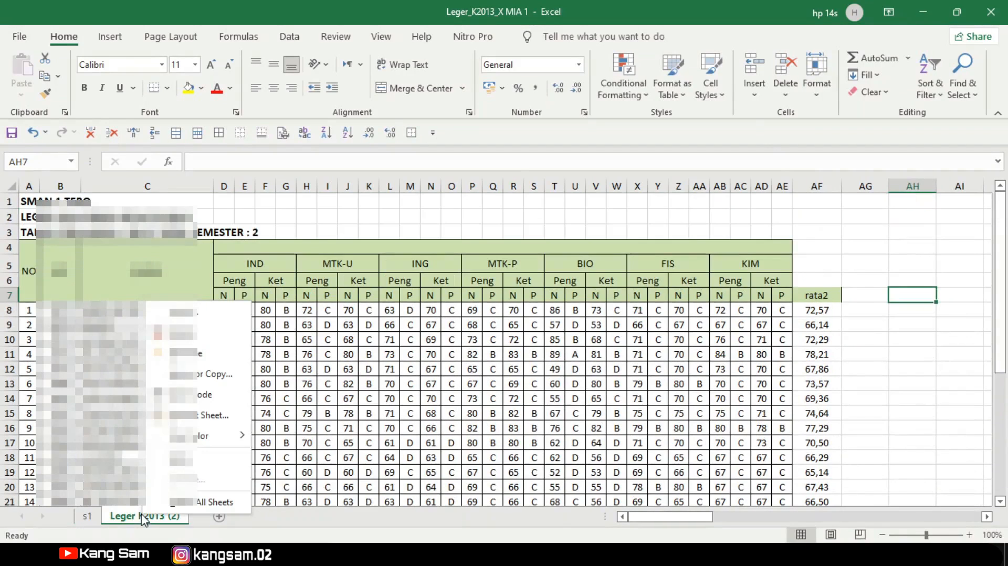
{"action": "left_click", "coordinate": [159, 359]}
{"action": "type", "text": "2"}
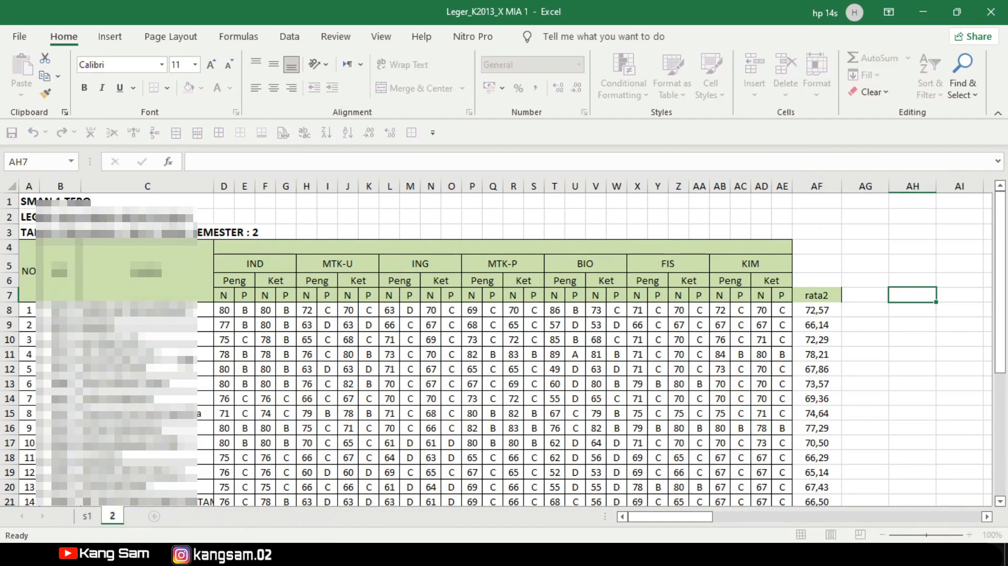
{"action": "key", "text": "Return"}
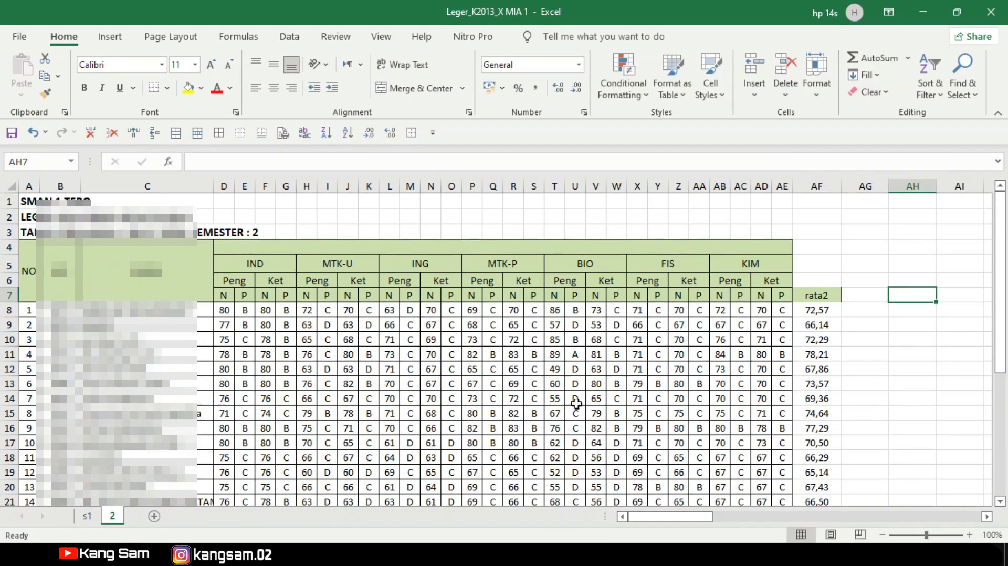
{"action": "left_click", "coordinate": [887, 258]}
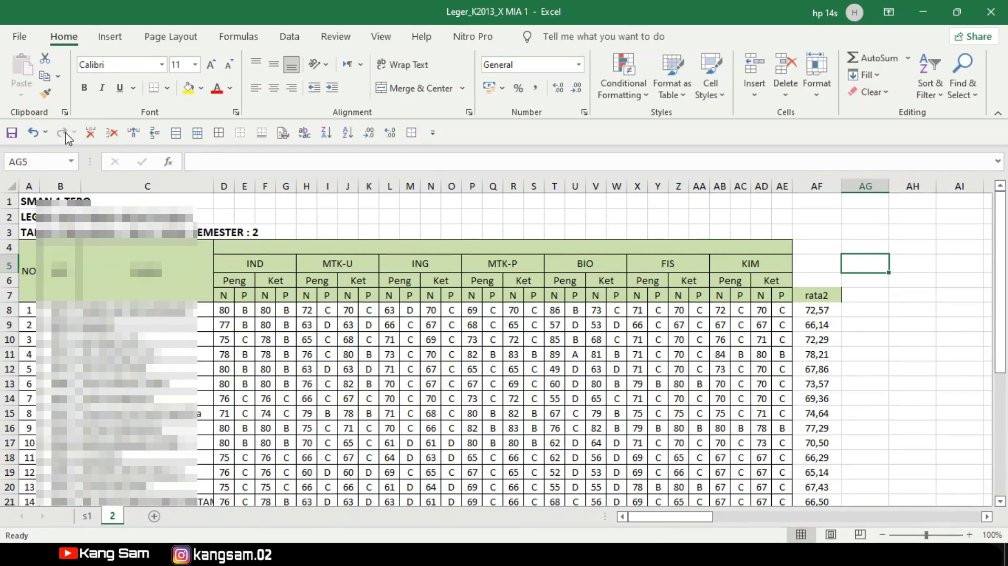
{"action": "left_click", "coordinate": [921, 12]}
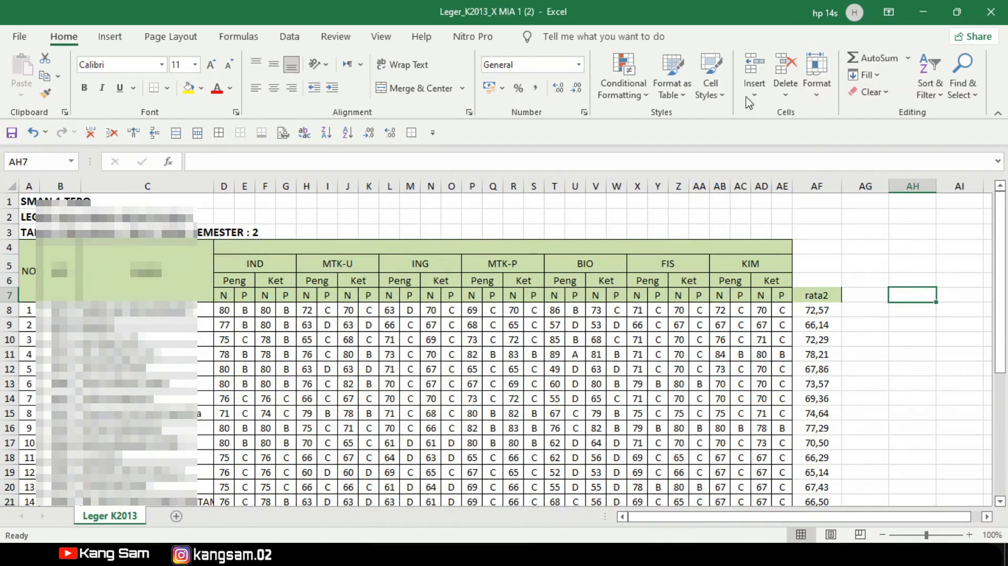
- Close the semester 2 workbook, open Leger_K2013_XI MIA 1 from the leger folder, and enable editing
{"action": "left_click", "coordinate": [994, 10]}
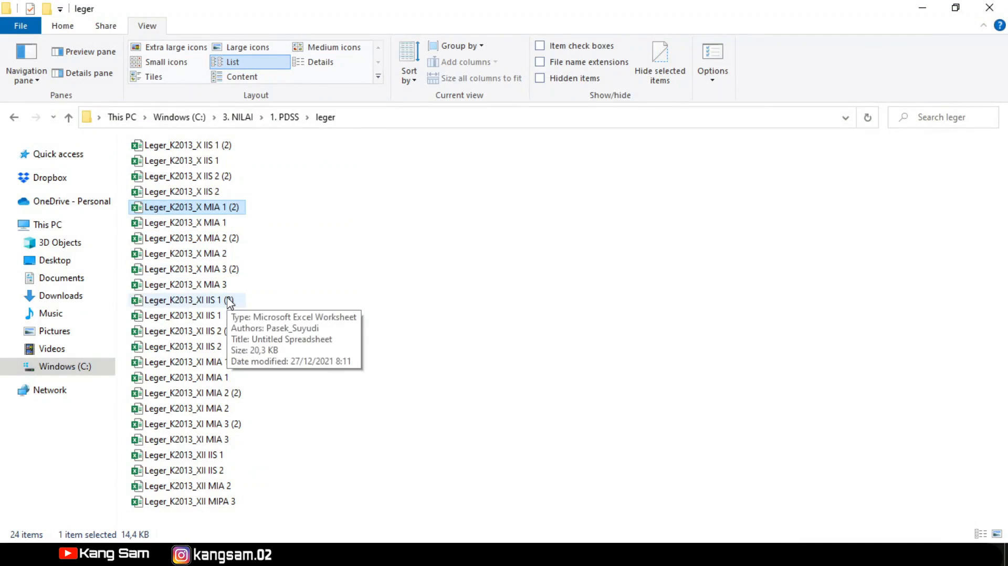
{"action": "double_click", "coordinate": [214, 378]}
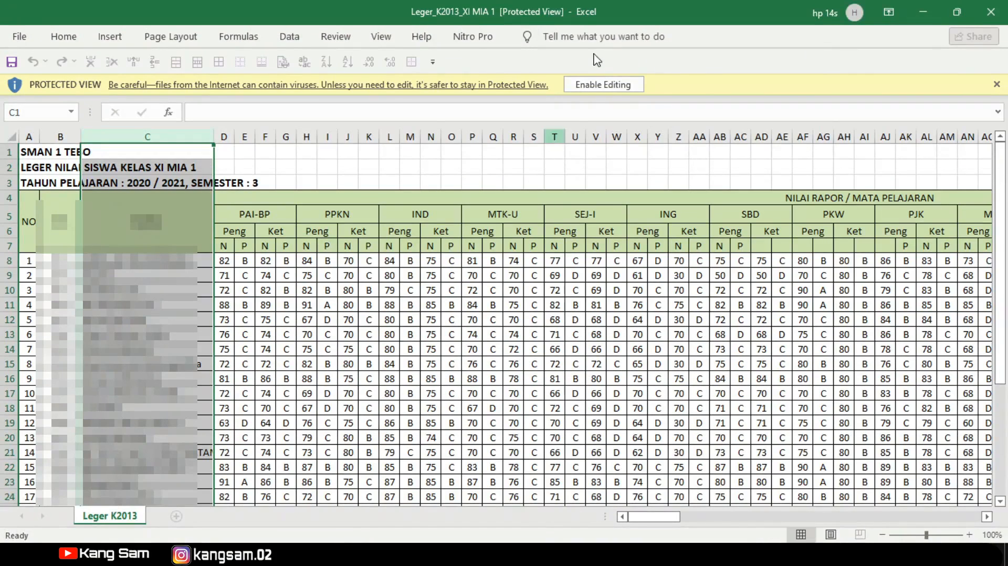
{"action": "left_click", "coordinate": [601, 86]}
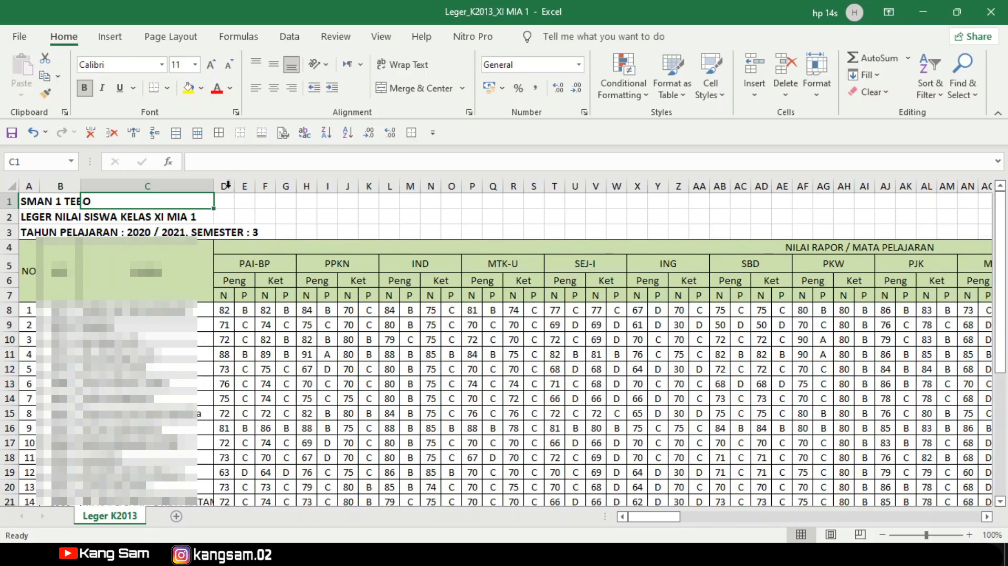
- Delete the non-ranking subject columns D:K (PAI-BP, PPKN), T:W (SEJ-I) and AB:AM (SBD, PKW, PJK) from the semester 3 ledger
{"action": "left_click_drag", "start_coordinate": [229, 189], "coordinate": [366, 201]}
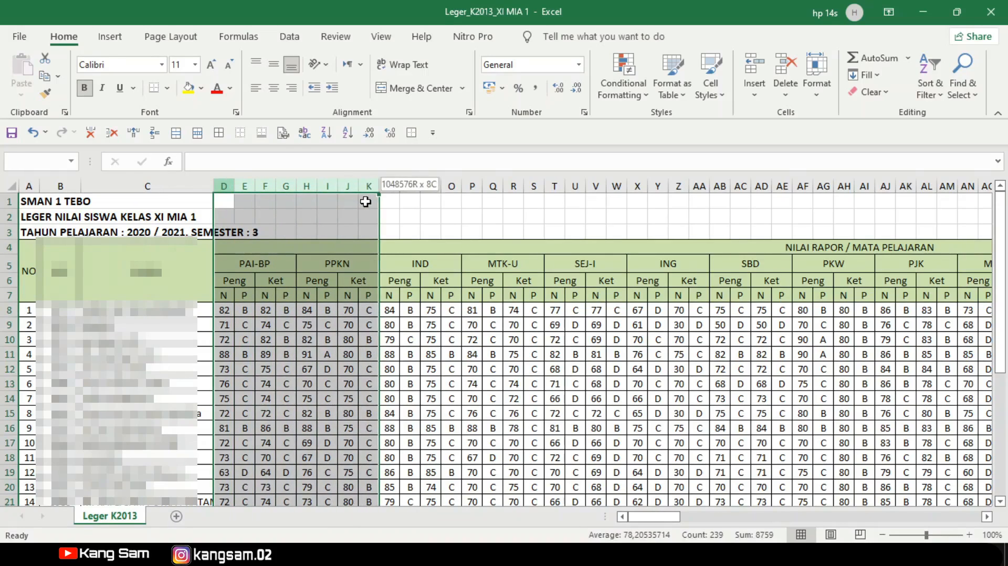
{"action": "left_click_drag", "start_coordinate": [554, 187], "coordinate": [619, 188]}
{"action": "left_click_drag", "start_coordinate": [719, 187], "coordinate": [944, 196]}
{"action": "left_click", "coordinate": [91, 134]}
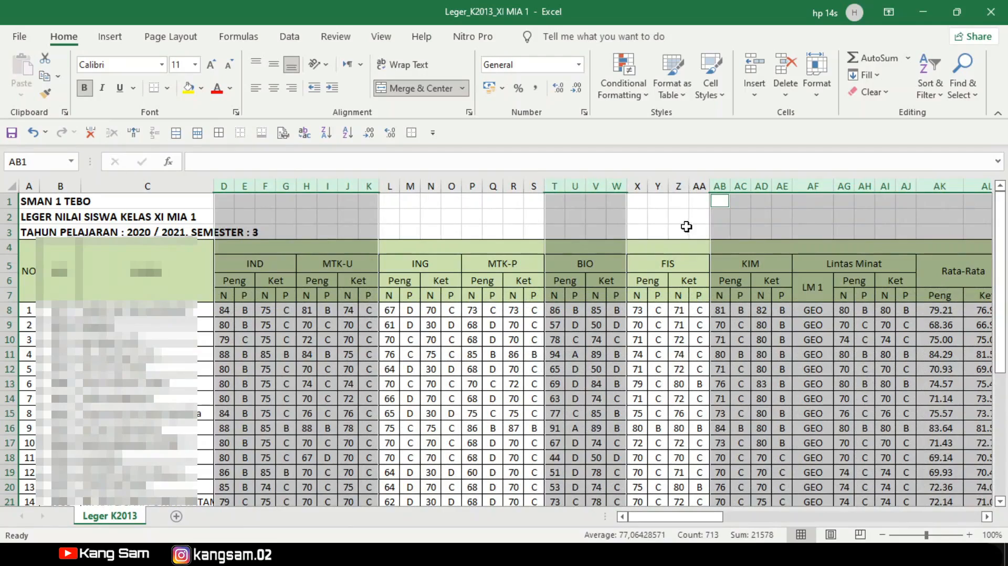
- Delete all columns after KIM, from Lintas Minat in AF through BN
{"action": "left_click_drag", "start_coordinate": [711, 518], "coordinate": [761, 518]}
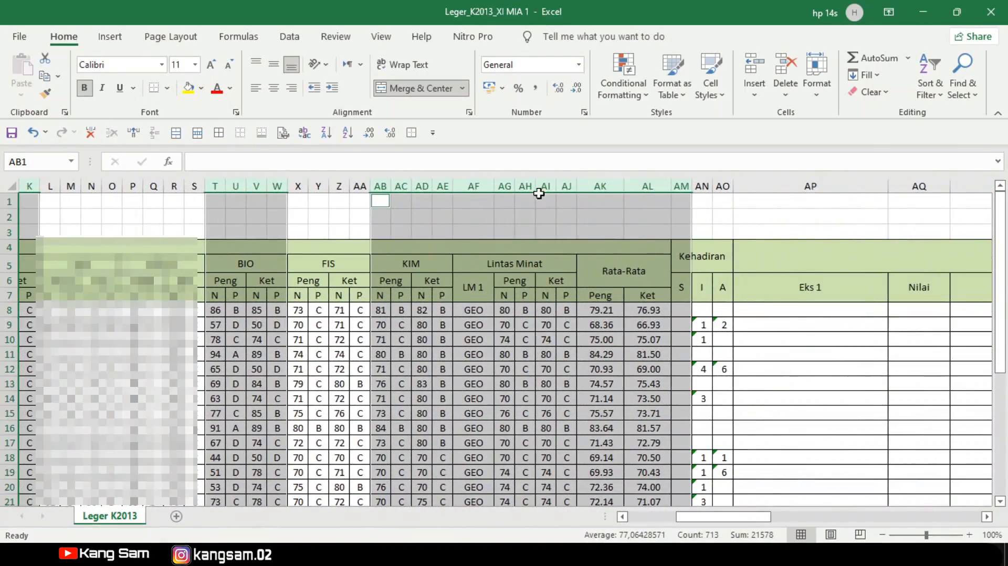
{"action": "left_click_drag", "start_coordinate": [473, 187], "coordinate": [1003, 226]}
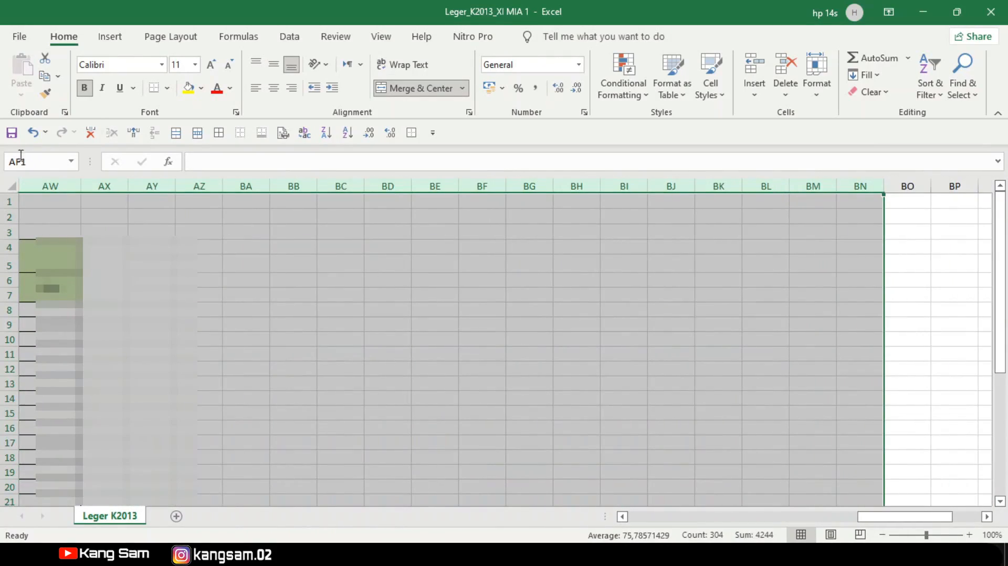
{"action": "left_click", "coordinate": [89, 134]}
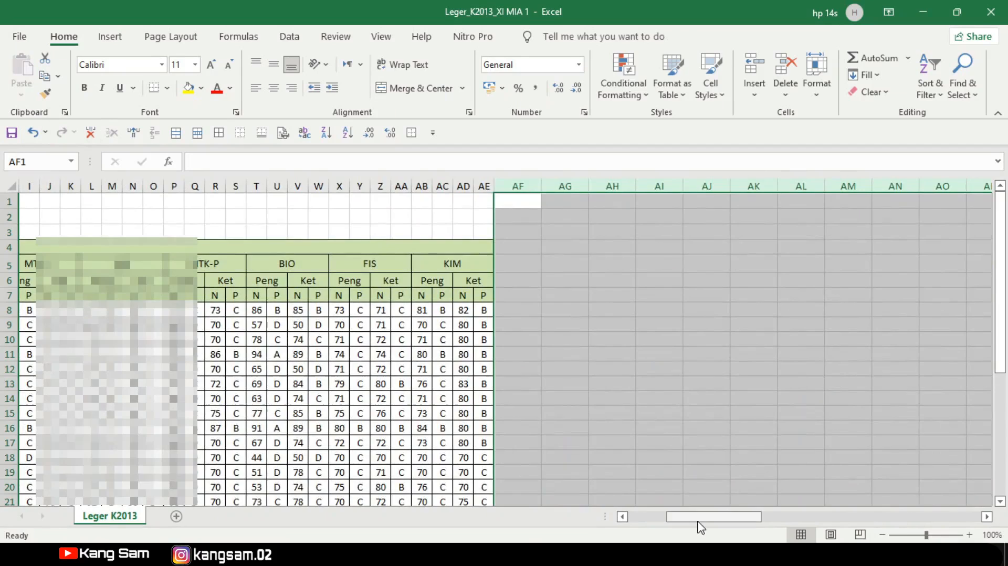
{"action": "left_click_drag", "start_coordinate": [697, 517], "coordinate": [654, 517]}
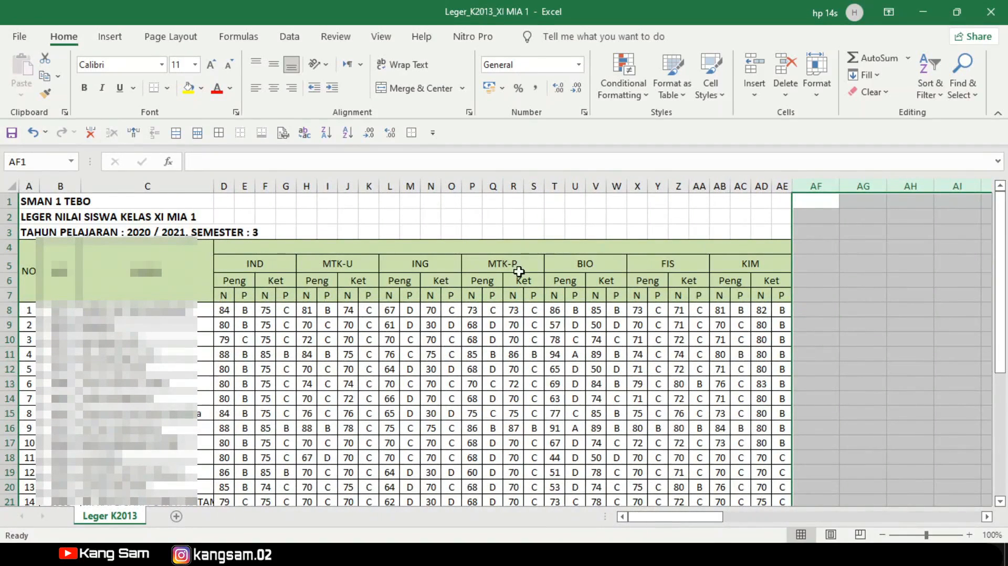
{"action": "left_click", "coordinate": [879, 259]}
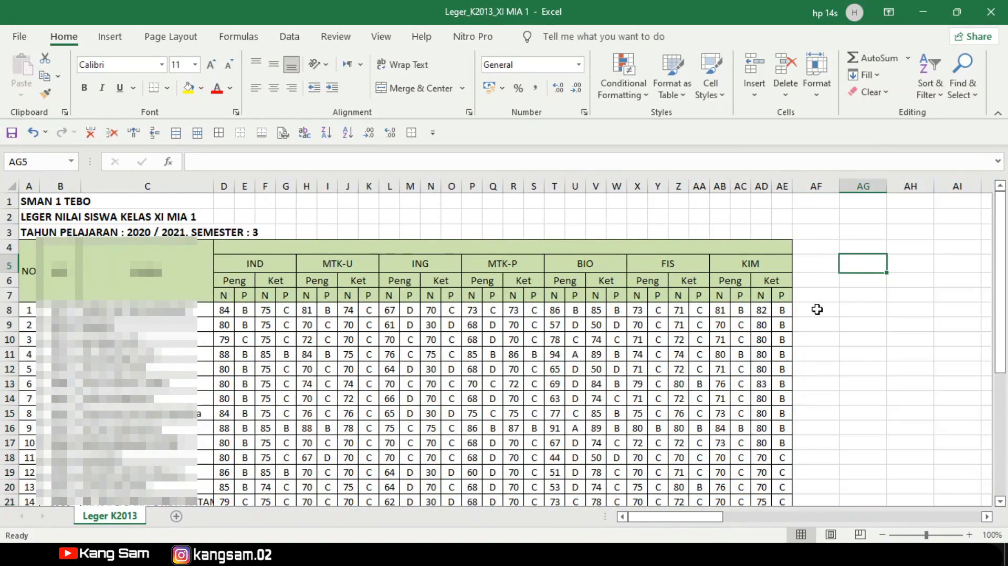
- Add the header rata2 in AF7 and enter the formula =AVERAGE(D8:AE8) in AF8
{"action": "left_click", "coordinate": [813, 294]}
{"action": "type", "text": "rat"}
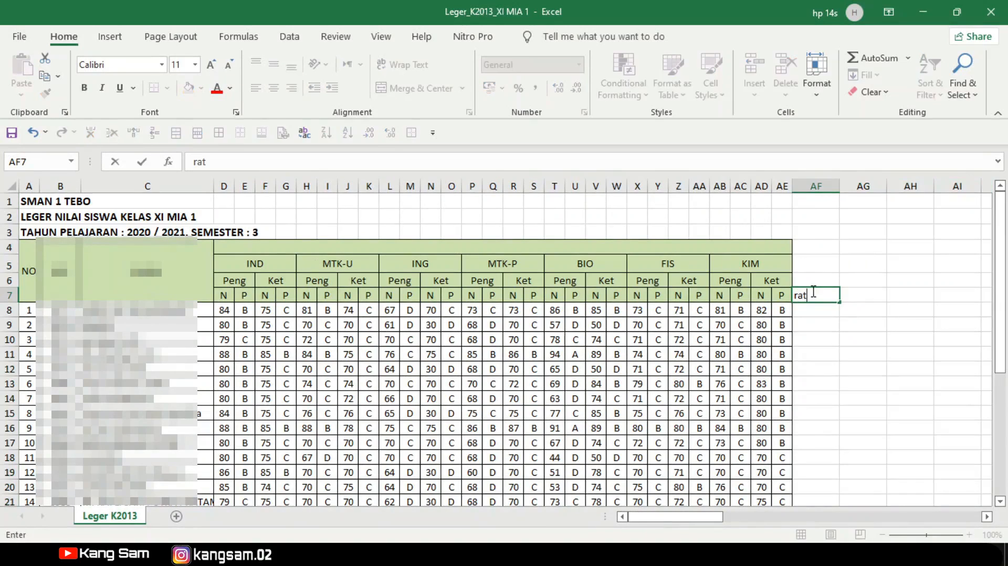
{"action": "type", "text": "a2"}
{"action": "left_click", "coordinate": [815, 311]}
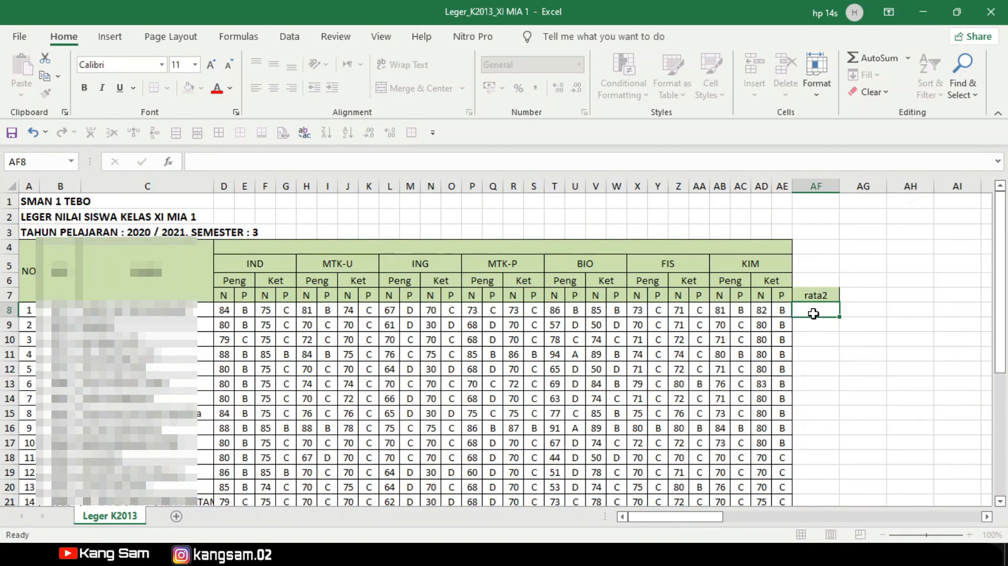
{"action": "type", "text": "=aver"}
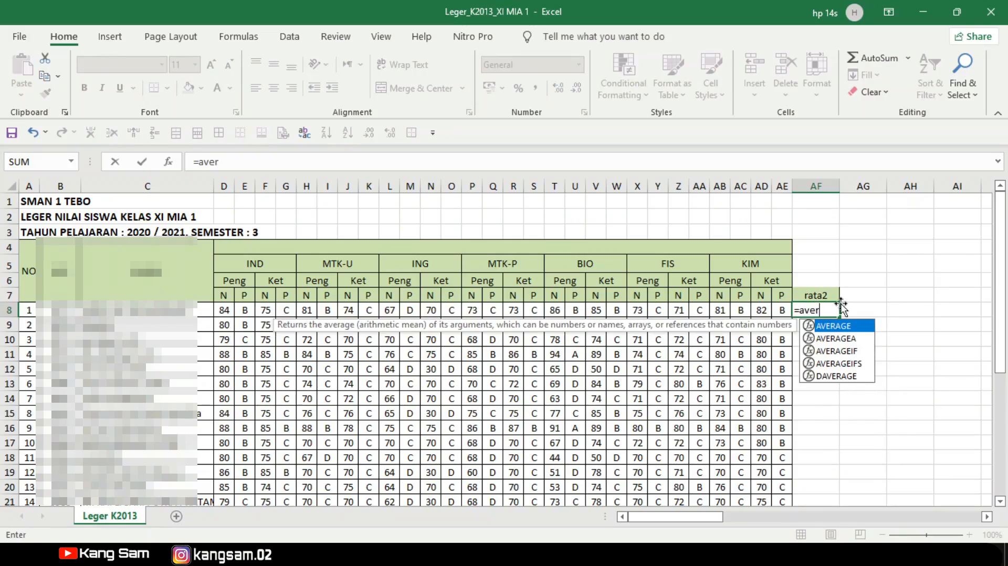
{"action": "double_click", "coordinate": [834, 332]}
{"action": "left_click_drag", "start_coordinate": [224, 310], "coordinate": [782, 313]}
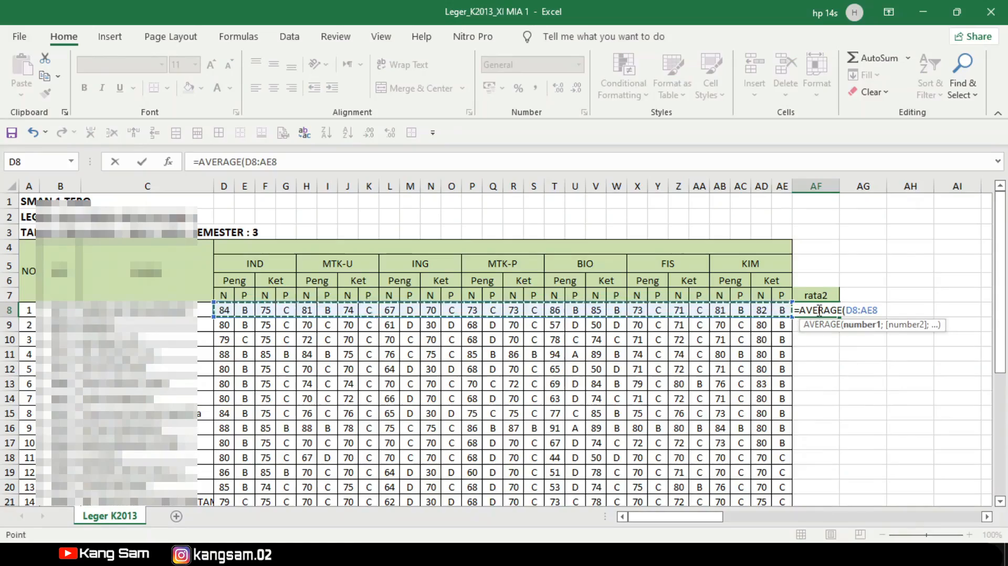
{"action": "key", "text": "Return"}
- Fill the average formula from AF8 down to AF35 and center the results
{"action": "left_click", "coordinate": [816, 310]}
{"action": "left_click_drag", "start_coordinate": [842, 319], "coordinate": [840, 488]}
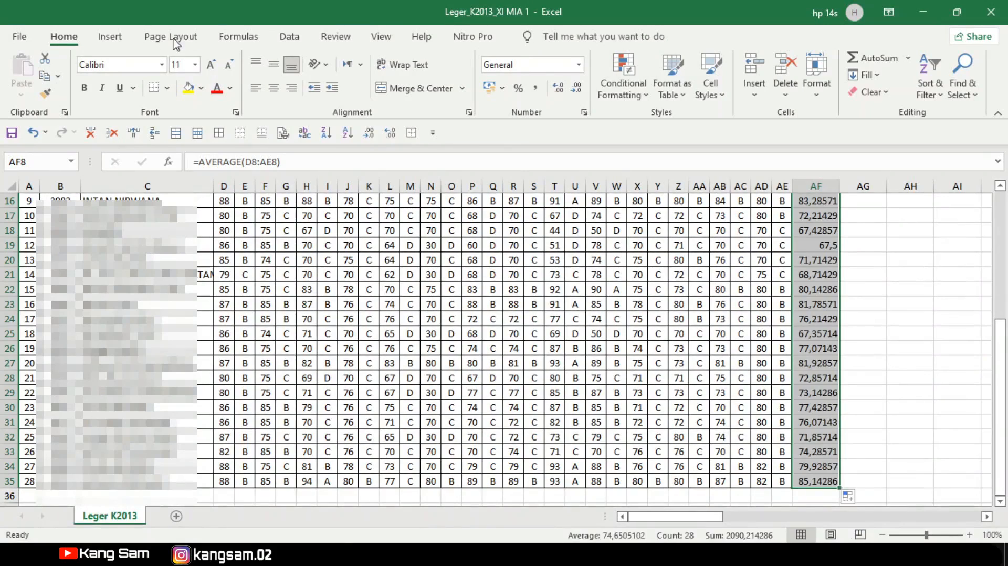
{"action": "scroll", "coordinate": [459, 236], "scroll_direction": "up", "scroll_amount": 5}
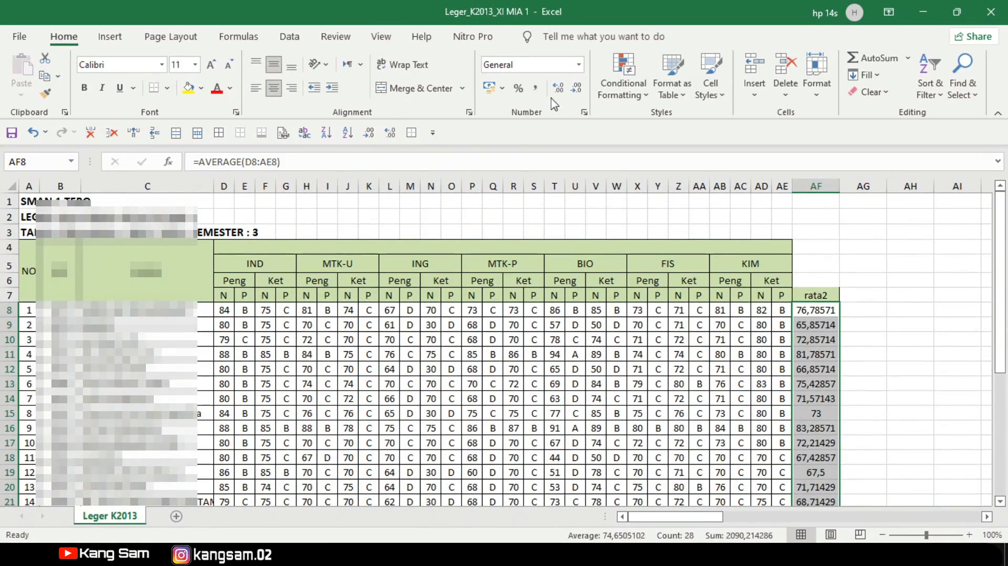
- Format the averages in AF8:AF35 to show two decimal places
{"action": "left_click", "coordinate": [576, 88]}
{"action": "left_click", "coordinate": [575, 88]}
{"action": "left_click", "coordinate": [576, 88]}
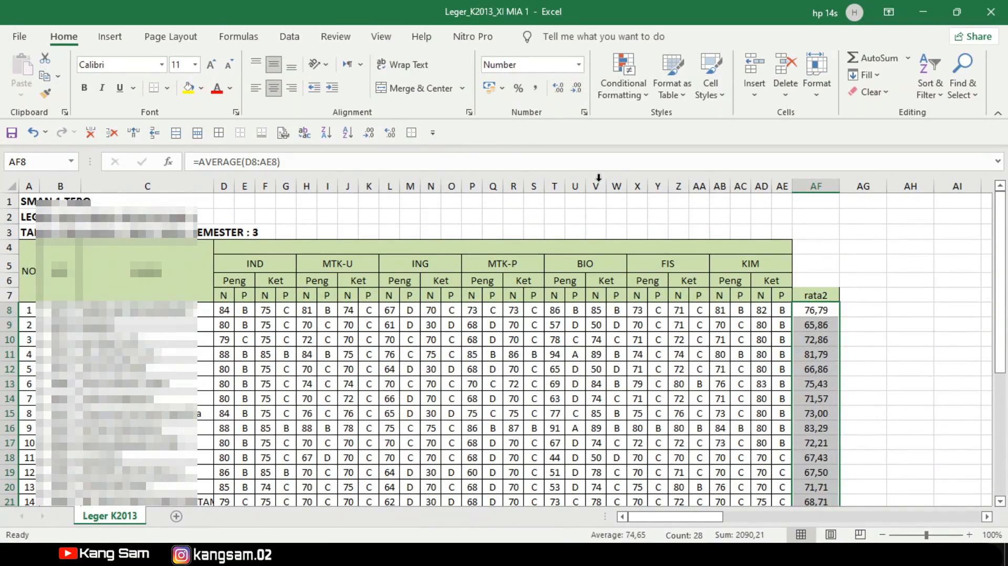
{"action": "left_click", "coordinate": [863, 295]}
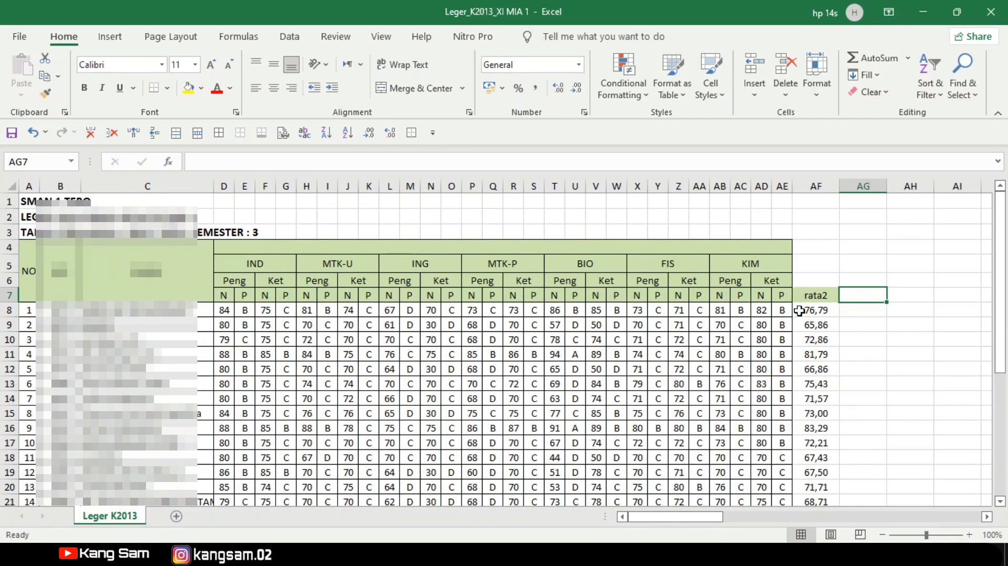
- Copy the semester 3 Leger K2013 sheet to the end of the workbook Leger_K2013_X MIA 1.xlsx
{"action": "scroll", "coordinate": [803, 320], "scroll_direction": "down", "scroll_amount": 2}
{"action": "scroll", "coordinate": [803, 320], "scroll_direction": "up", "scroll_amount": 2}
{"action": "right_click", "coordinate": [109, 516]}
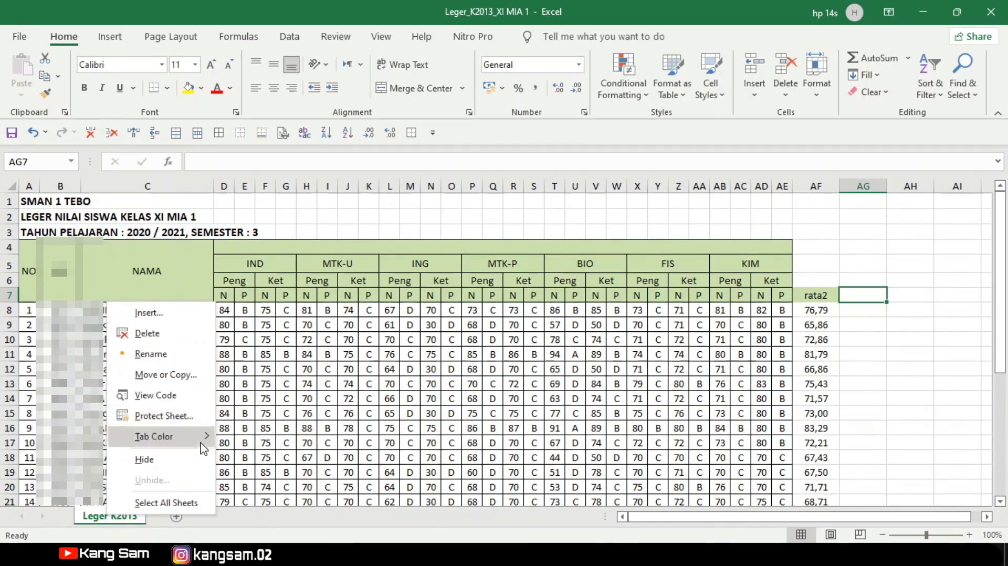
{"action": "left_click", "coordinate": [181, 374]}
{"action": "left_click", "coordinate": [182, 340]}
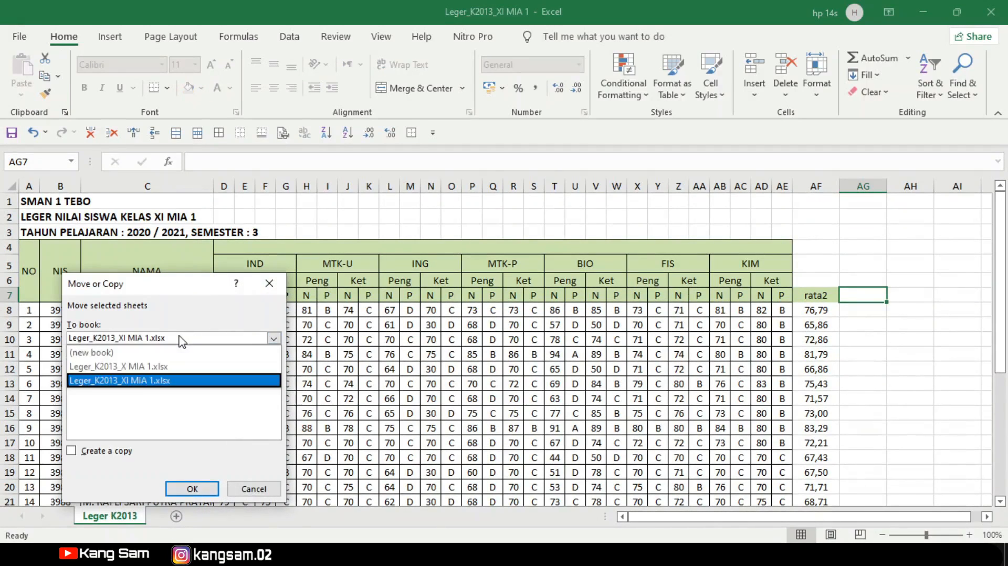
{"action": "left_click", "coordinate": [157, 367]}
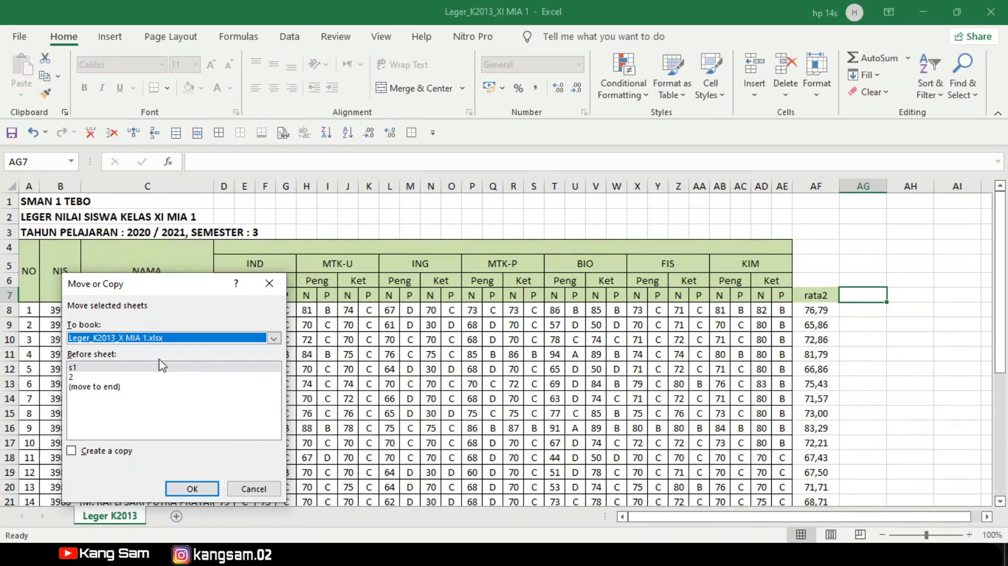
{"action": "left_click", "coordinate": [97, 387]}
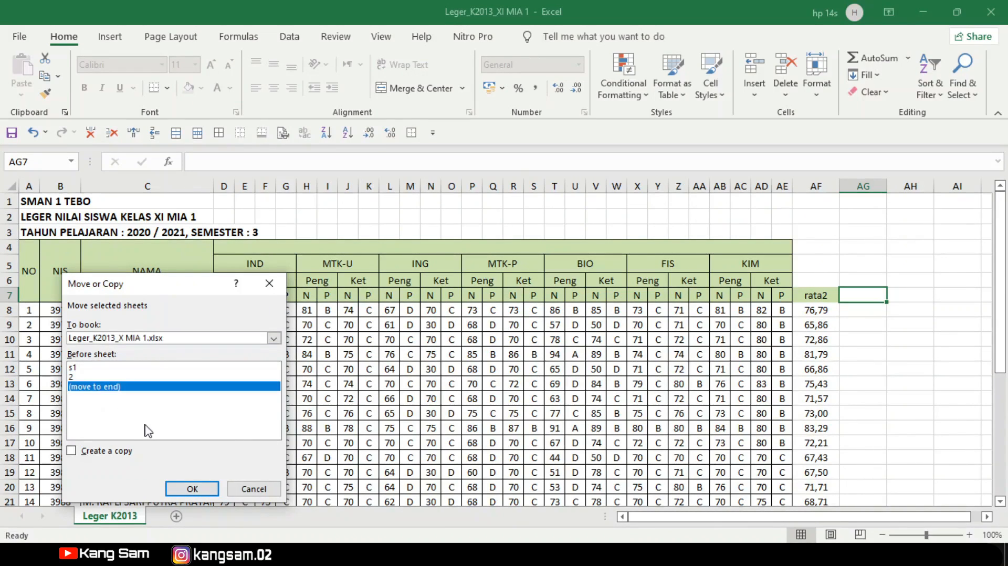
{"action": "left_click", "coordinate": [101, 453]}
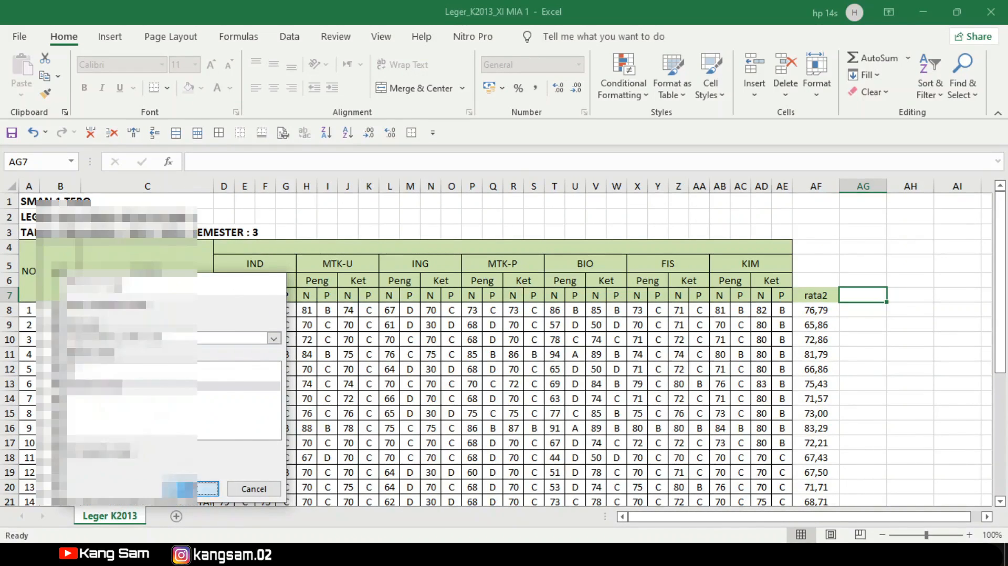
{"action": "left_click", "coordinate": [187, 488]}
- Rename sheet 2 of the combined workbook as s2
{"action": "left_click", "coordinate": [113, 517]}
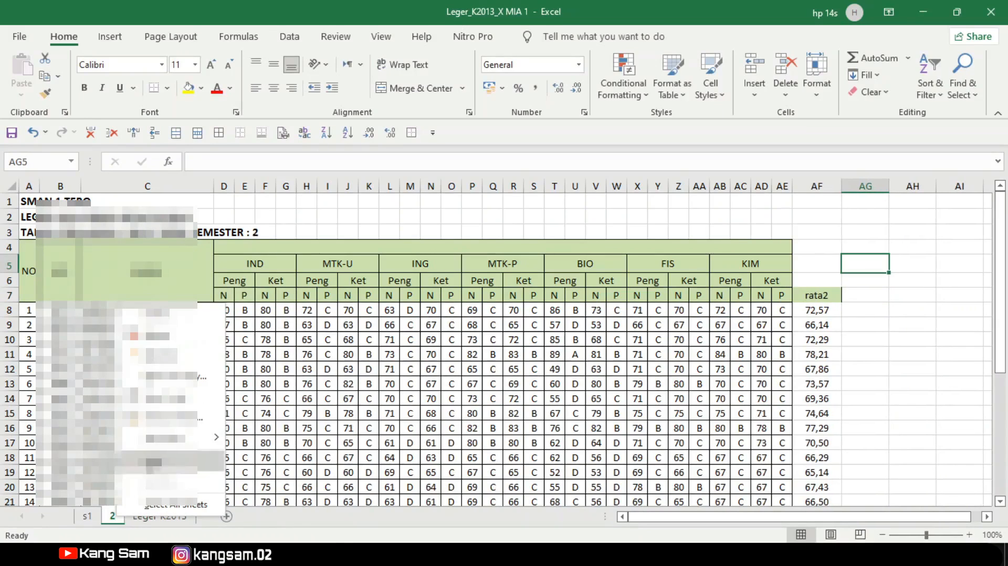
{"action": "double_click", "coordinate": [113, 517]}
{"action": "type", "text": "s2"}
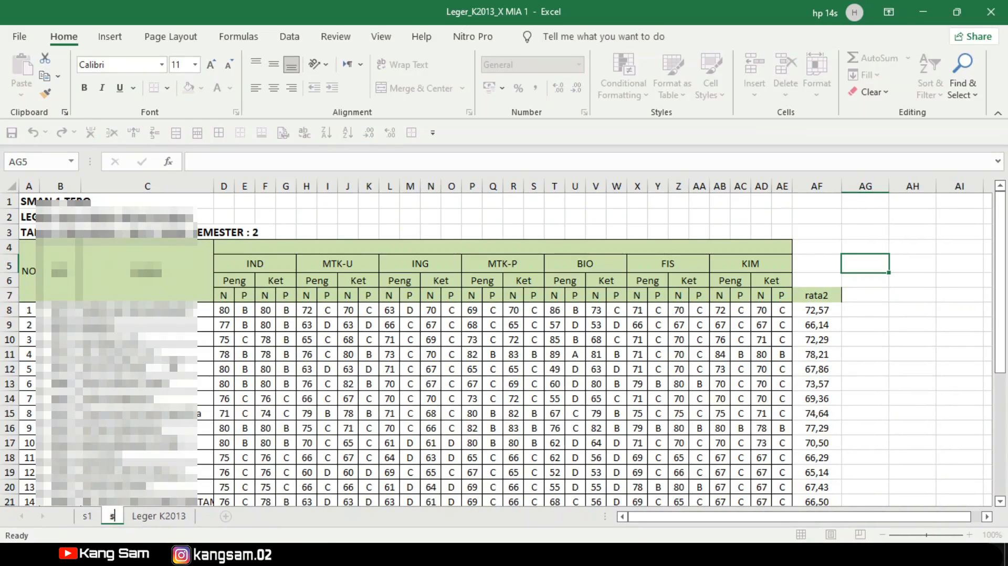
- Rename the copied semester 3 sheet Leger K2013 as s3
{"action": "right_click", "coordinate": [163, 519]}
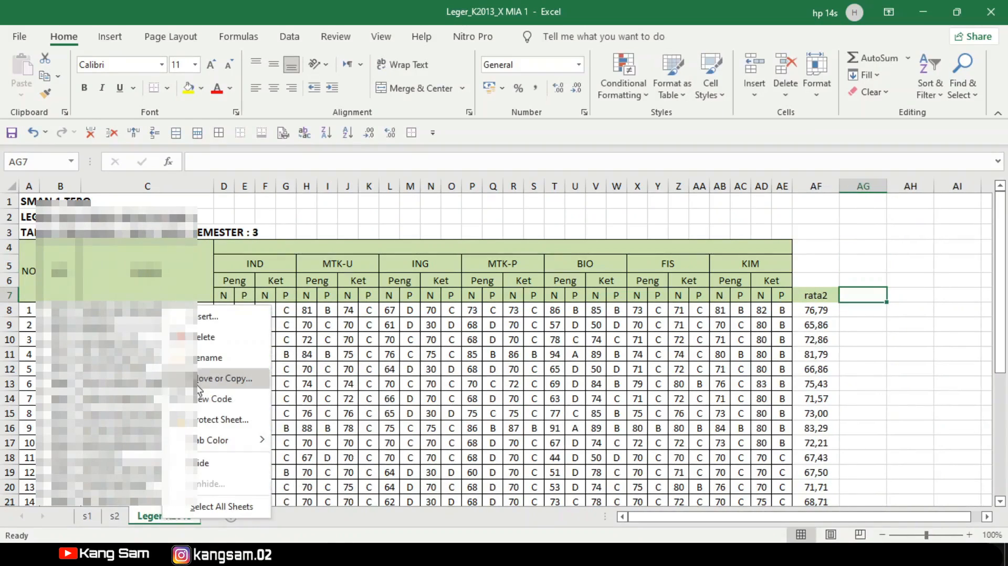
{"action": "left_click", "coordinate": [206, 358]}
{"action": "type", "text": "s3"}
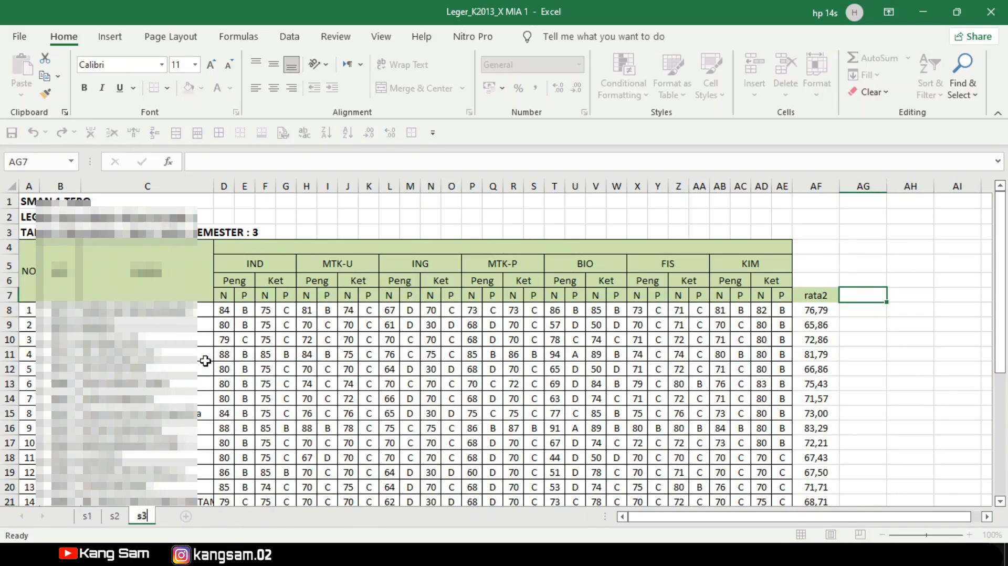
{"action": "left_click", "coordinate": [911, 368]}
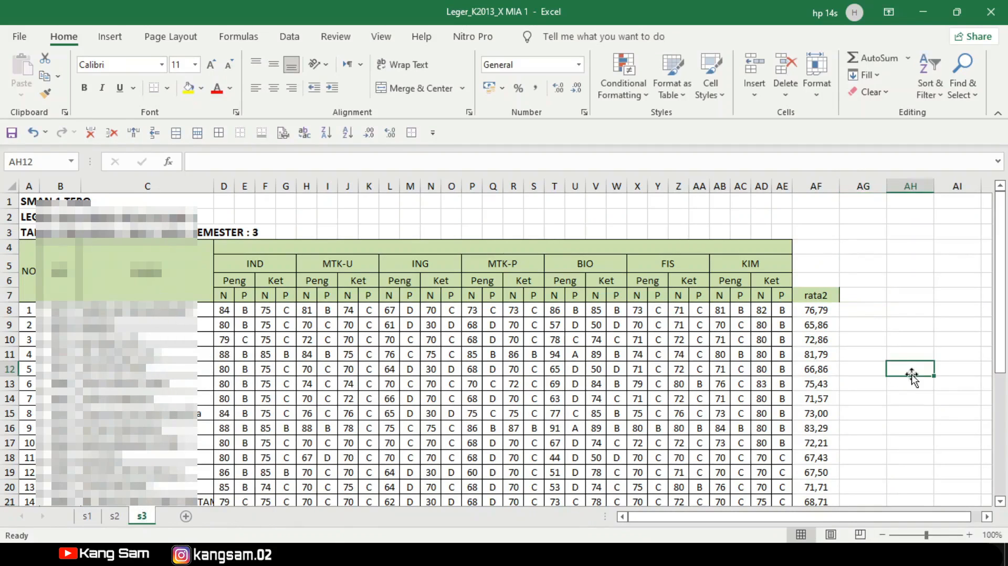
- Review the semester sheets s1, s2 and s3 in the combined workbook
{"action": "left_click", "coordinate": [86, 519]}
{"action": "left_click", "coordinate": [115, 517]}
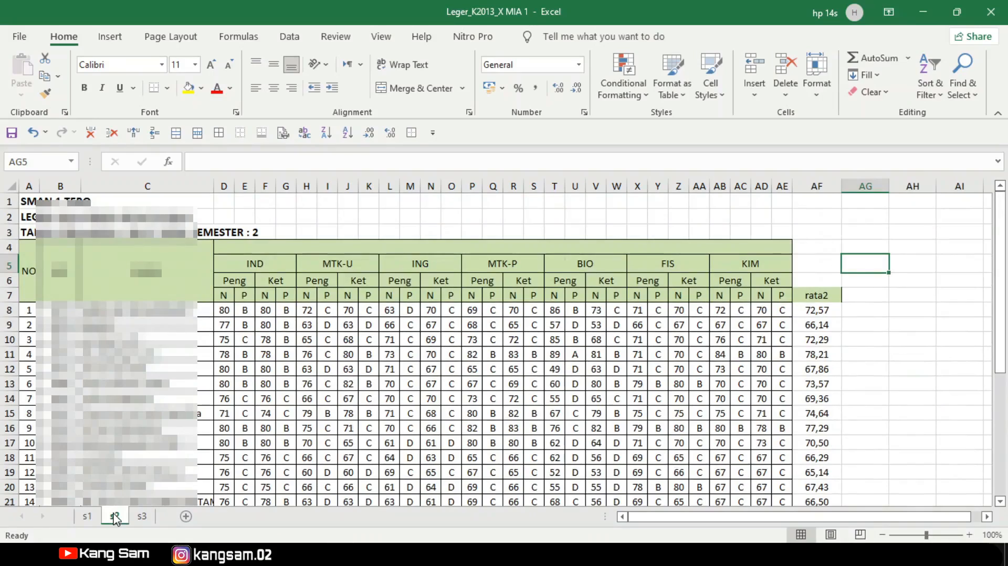
{"action": "left_click", "coordinate": [87, 517]}
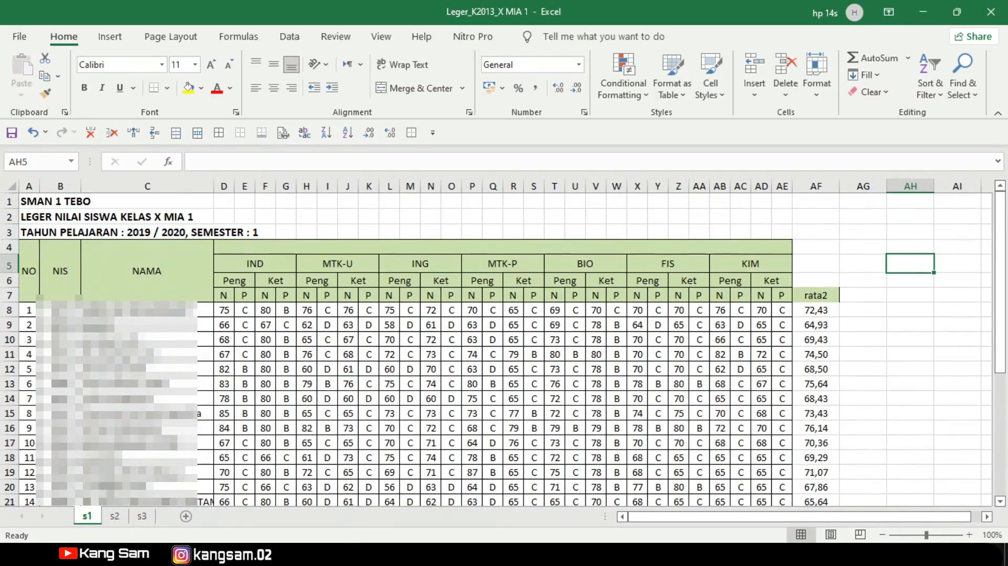
{"action": "left_click", "coordinate": [114, 517]}
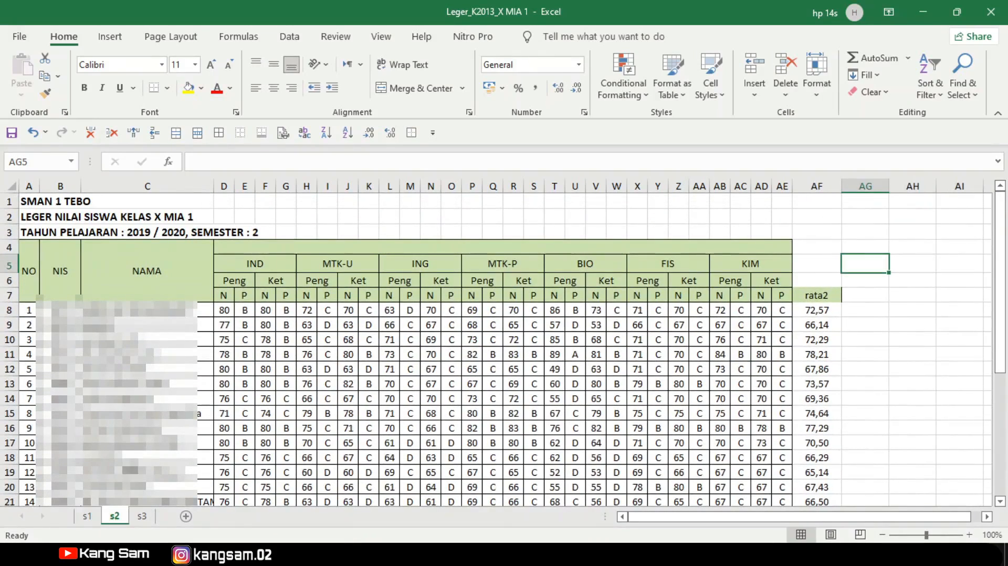
{"action": "left_click", "coordinate": [138, 517]}
{"action": "left_click", "coordinate": [916, 278]}
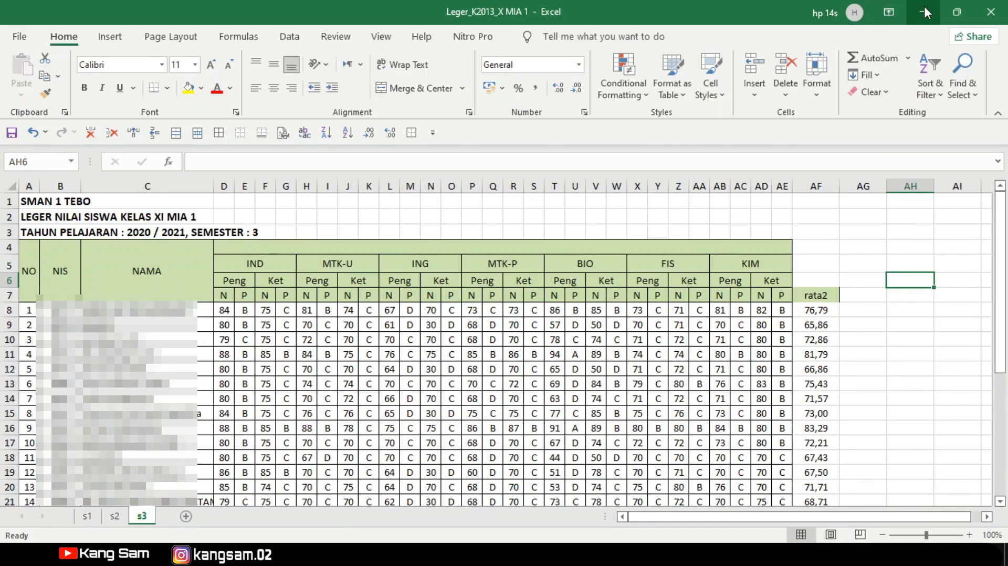
- Close the semester 3 workbook, open Leger_K2013_XI MIA 1(2) from the leger folder, and enable editing
{"action": "left_click", "coordinate": [990, 12]}
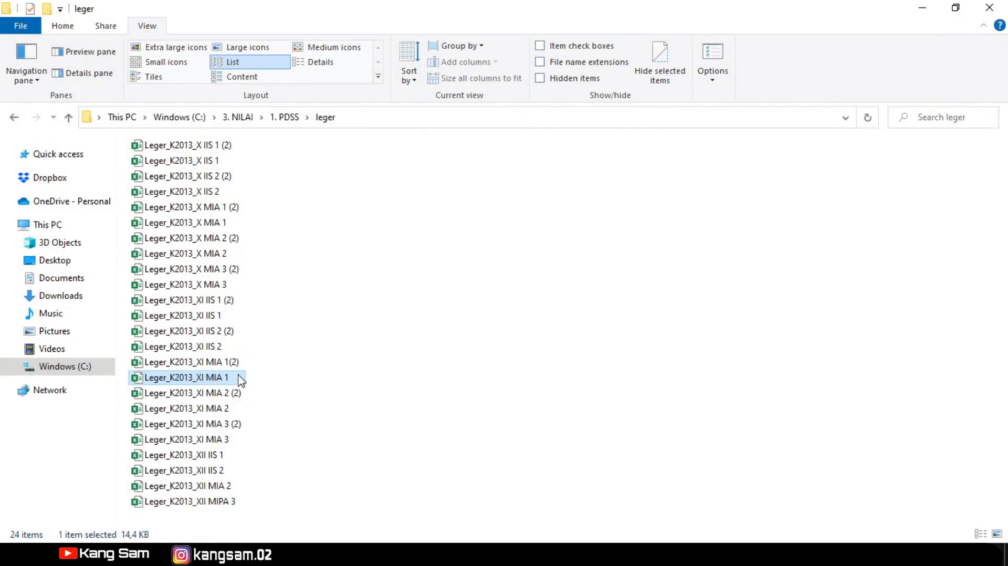
{"action": "double_click", "coordinate": [223, 365]}
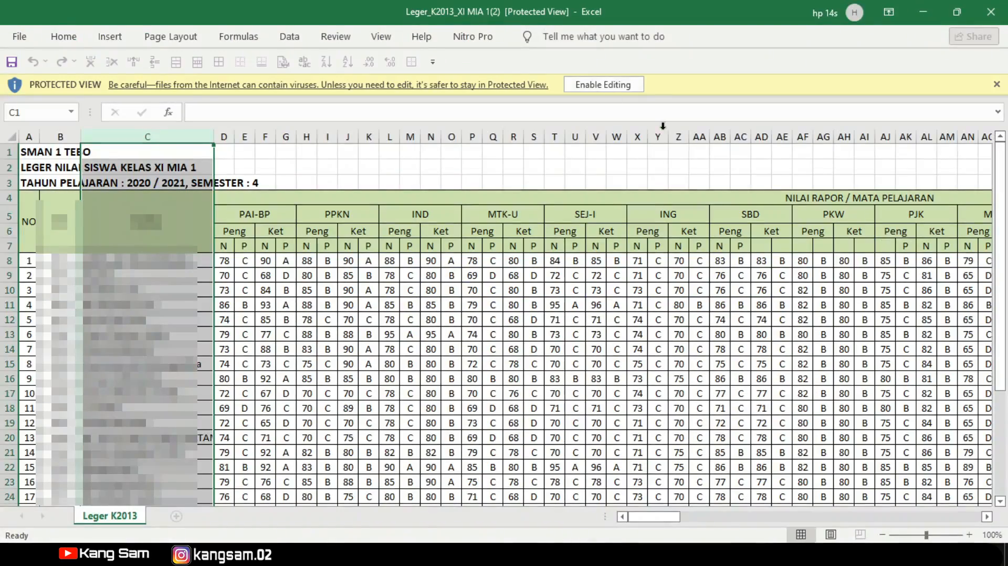
{"action": "left_click", "coordinate": [608, 85]}
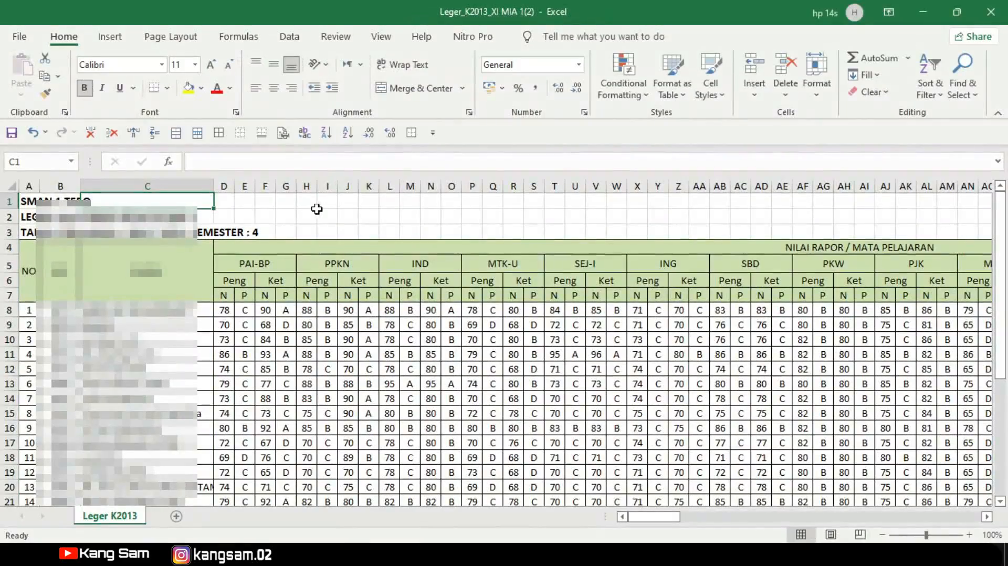
- Delete the PAI-BP, PPKN, SEJ-I, SBD, PKW and PJK subject columns from the semester 4 ledger
{"action": "left_click", "coordinate": [288, 214]}
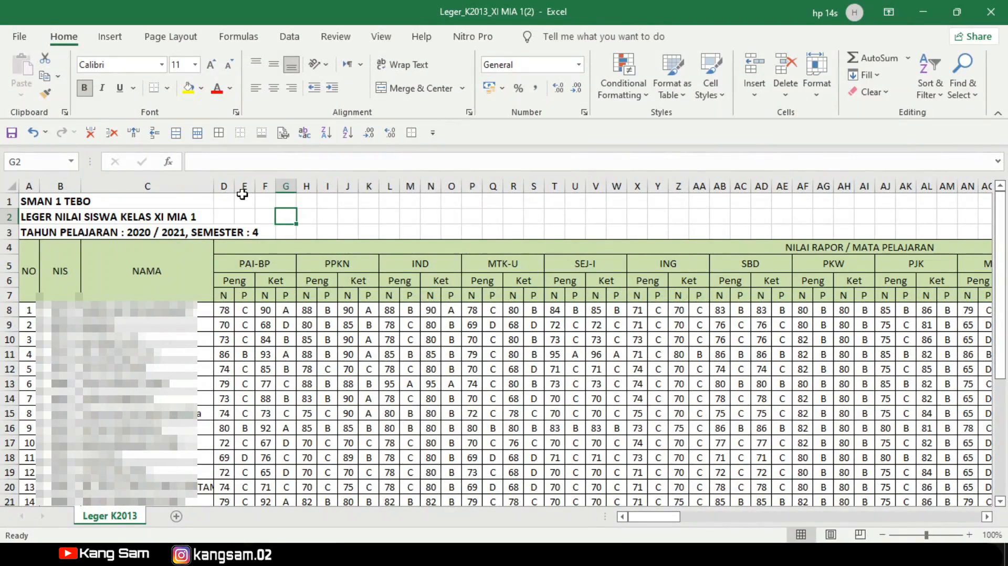
{"action": "left_click_drag", "start_coordinate": [224, 186], "coordinate": [369, 196]}
{"action": "left_click_drag", "start_coordinate": [555, 186], "coordinate": [614, 200]}
{"action": "left_click_drag", "start_coordinate": [719, 185], "coordinate": [948, 205]}
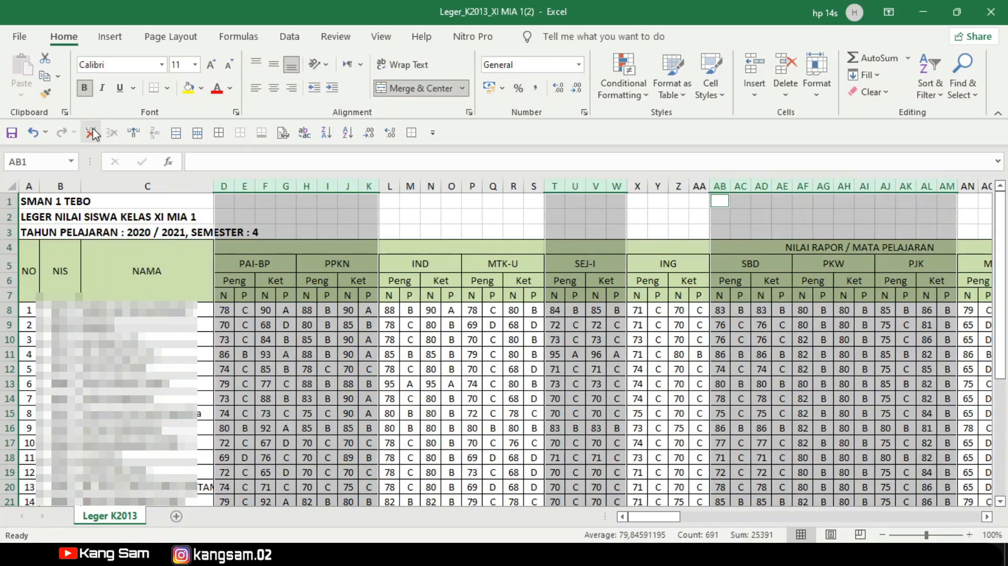
{"action": "left_click", "coordinate": [92, 133]}
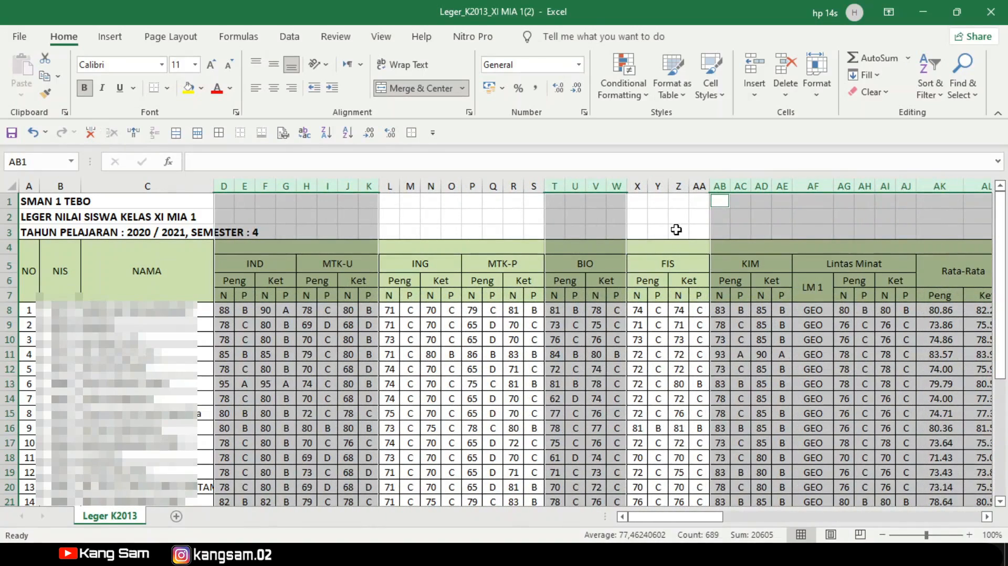
- Delete all columns after KIM in the semester 4 ledger, from Lintas Minat in AF through Ekstrakurikuler
{"action": "left_click", "coordinate": [810, 187]}
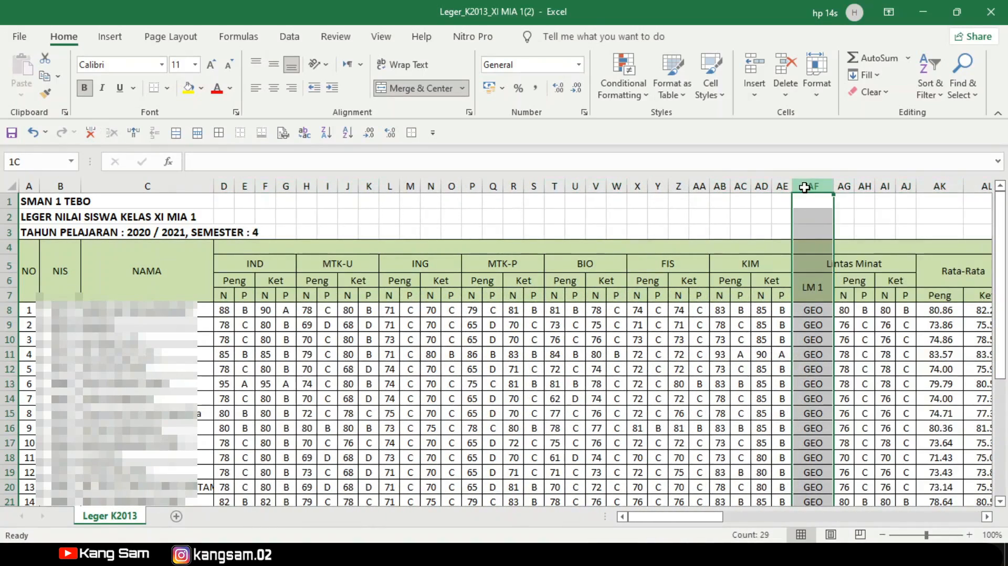
{"action": "left_click_drag", "start_coordinate": [830, 193], "coordinate": [931, 205]}
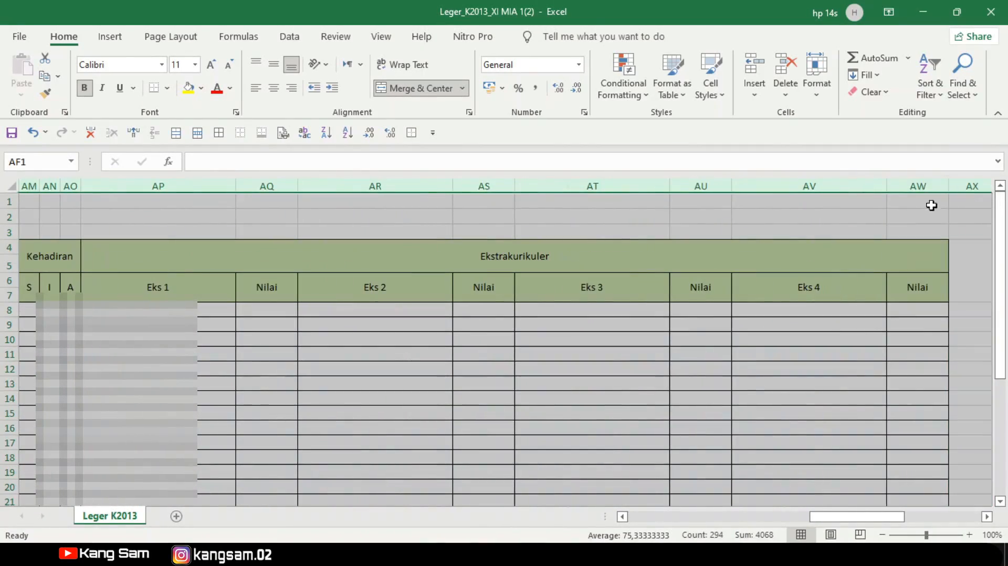
{"action": "left_click", "coordinate": [91, 132]}
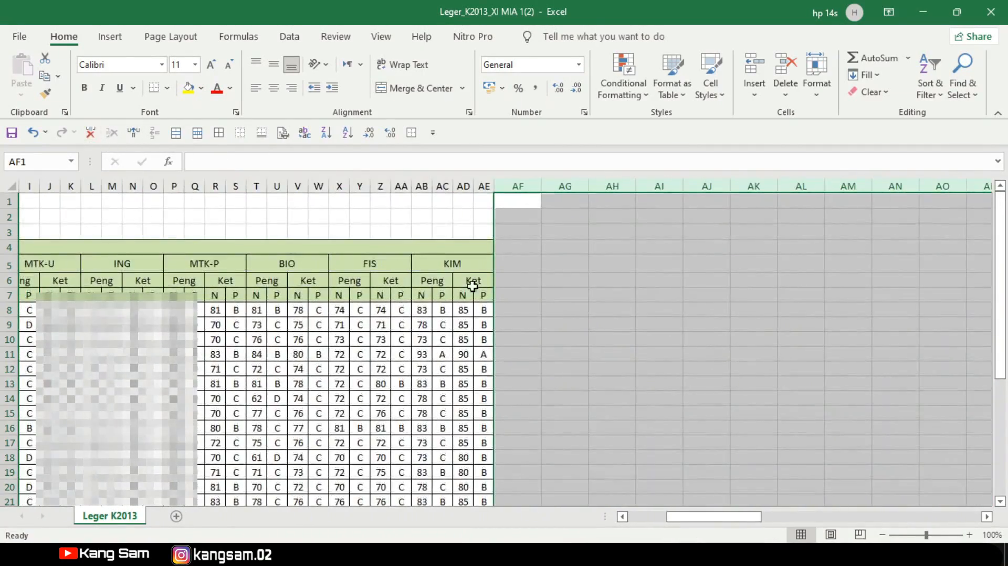
{"action": "left_click_drag", "start_coordinate": [698, 518], "coordinate": [639, 522]}
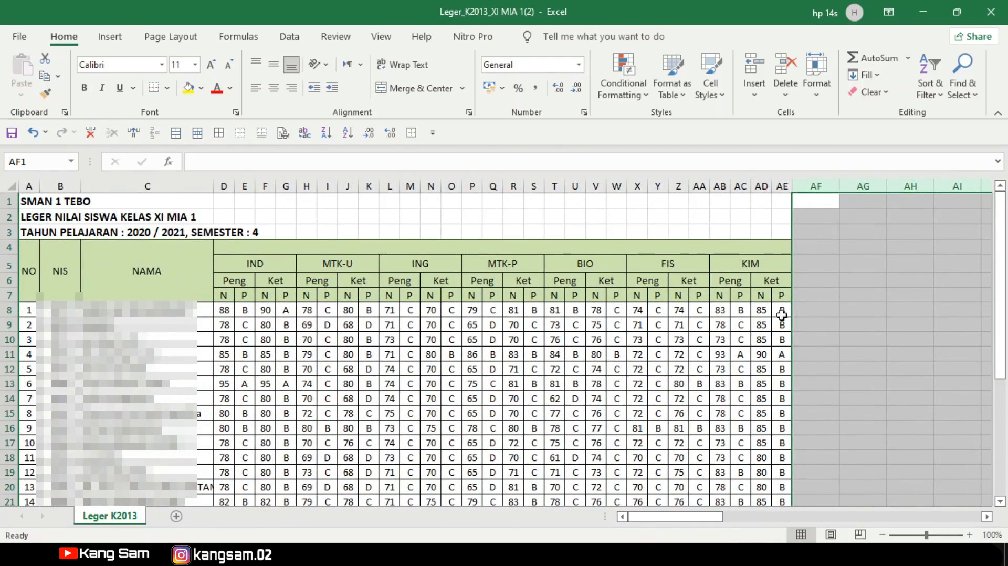
- Add the column header rata2 in cell AF7, next to the KIM columns
{"action": "left_click", "coordinate": [805, 291]}
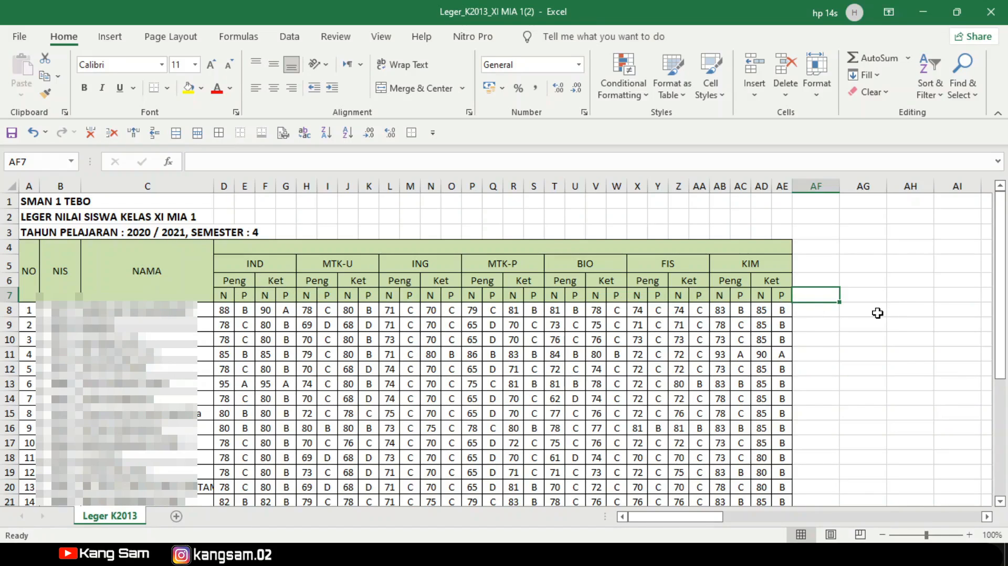
{"action": "type", "text": "rata2"}
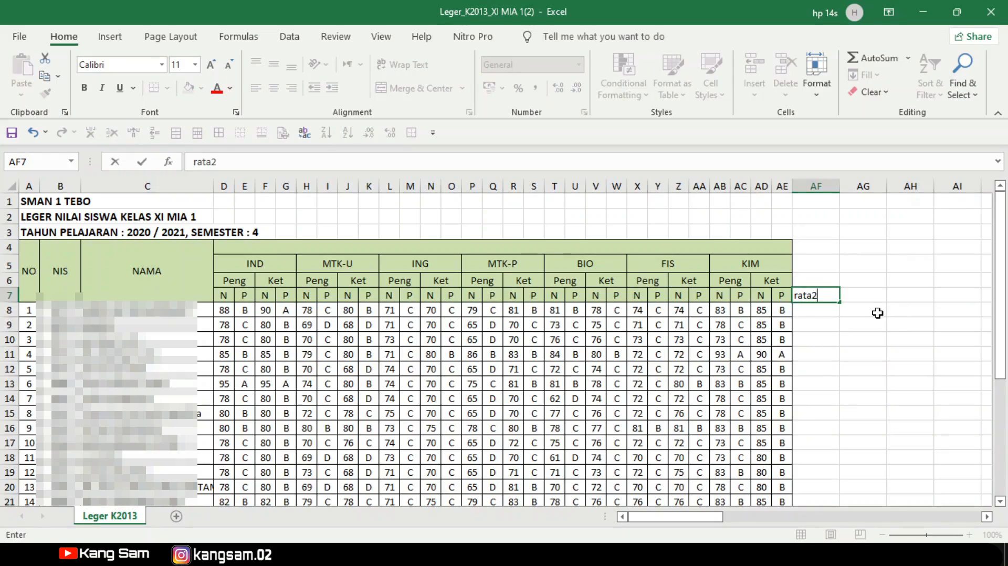
{"action": "key", "text": "Return"}
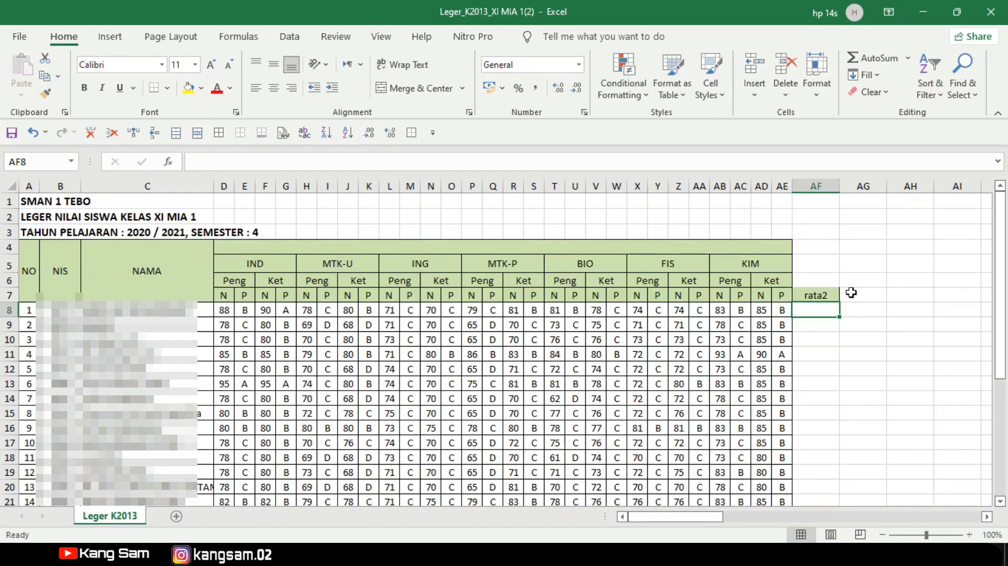
- Calculate the first student's average with =AVERAGE(D8:AE8) in AF8 and fill the formula through AF34
{"action": "type", "text": "=aver"}
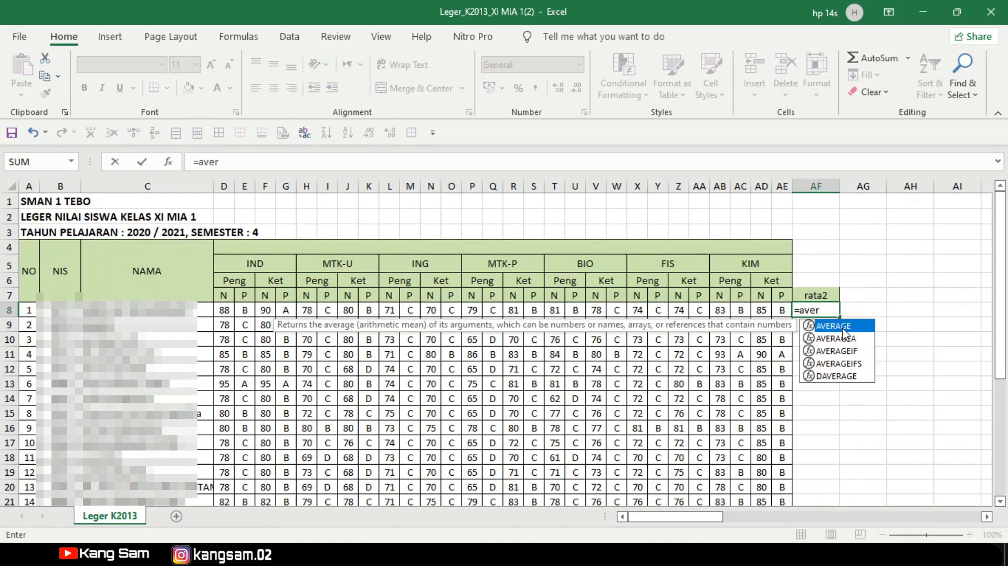
{"action": "double_click", "coordinate": [842, 326]}
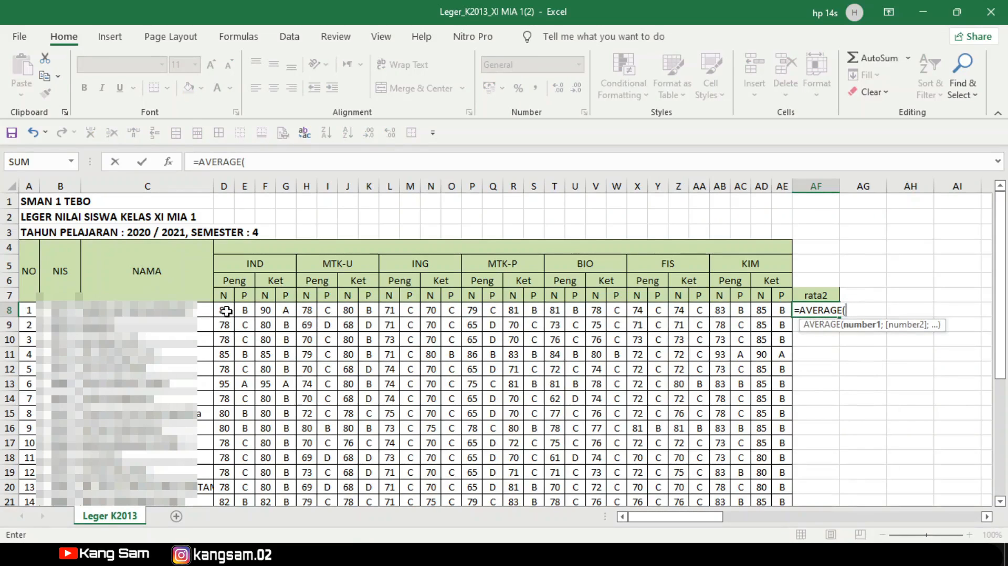
{"action": "left_click_drag", "start_coordinate": [226, 311], "coordinate": [773, 307]}
{"action": "key", "text": "Return"}
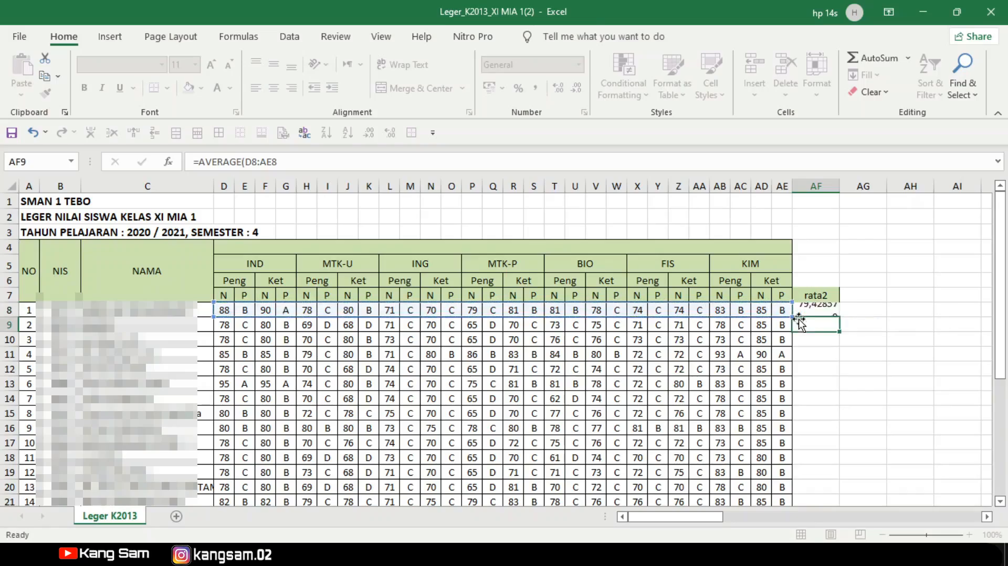
{"action": "left_click", "coordinate": [822, 313]}
{"action": "left_click_drag", "start_coordinate": [842, 320], "coordinate": [826, 447]}
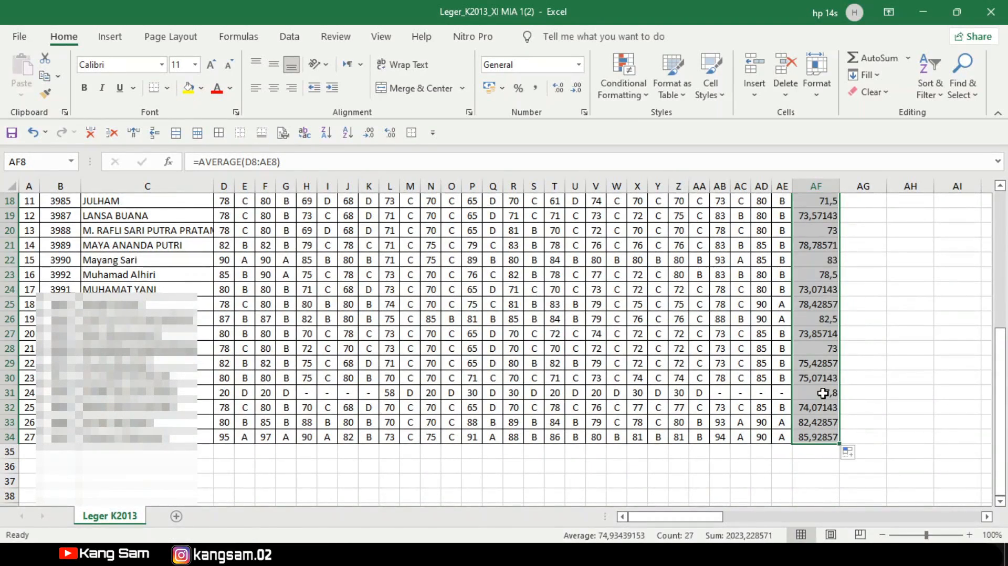
{"action": "scroll", "coordinate": [819, 393], "scroll_direction": "up", "scroll_amount": 6}
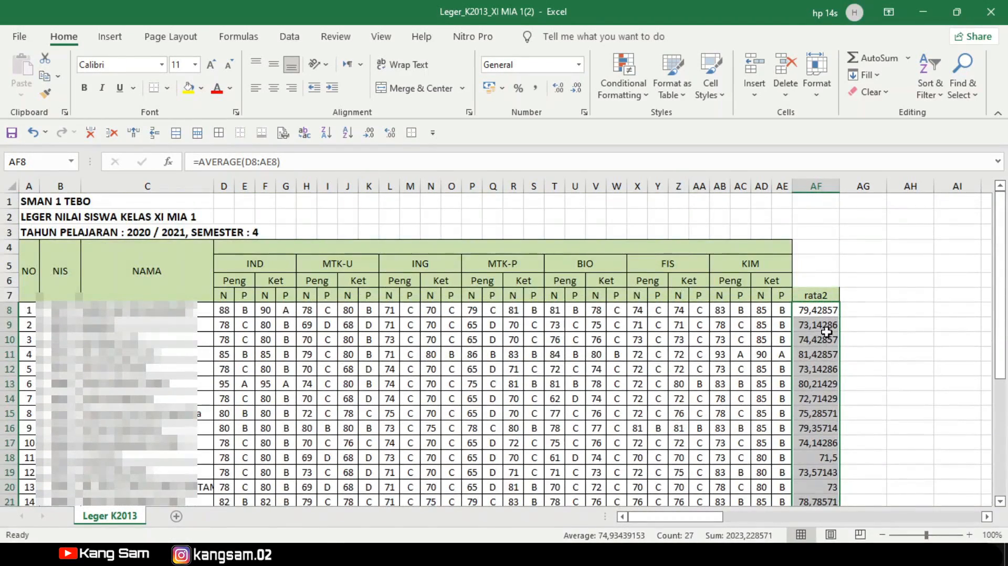
- Format the rata2 averages with two decimal places and centre them horizontally and vertically in their cells
{"action": "left_click", "coordinate": [558, 88]}
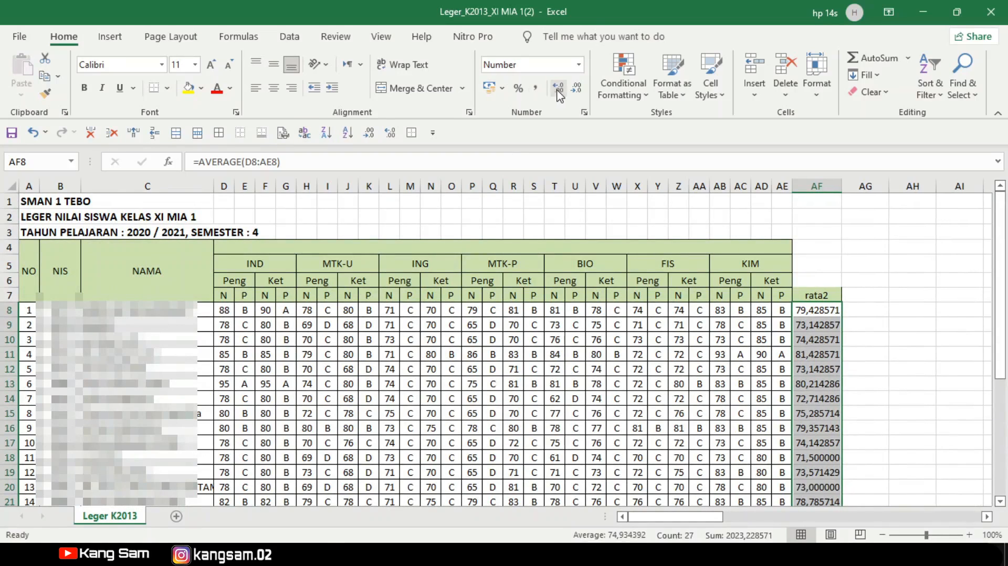
{"action": "left_click", "coordinate": [576, 88]}
{"action": "left_click", "coordinate": [576, 88]}
{"action": "left_click", "coordinate": [575, 88]}
{"action": "left_click", "coordinate": [575, 89]}
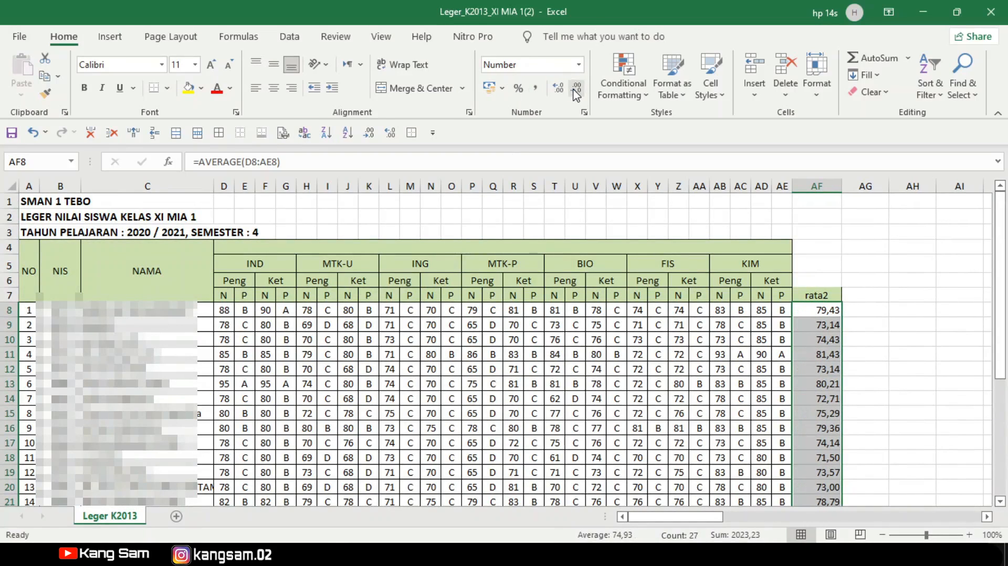
{"action": "left_click", "coordinate": [273, 87]}
{"action": "left_click", "coordinate": [274, 64]}
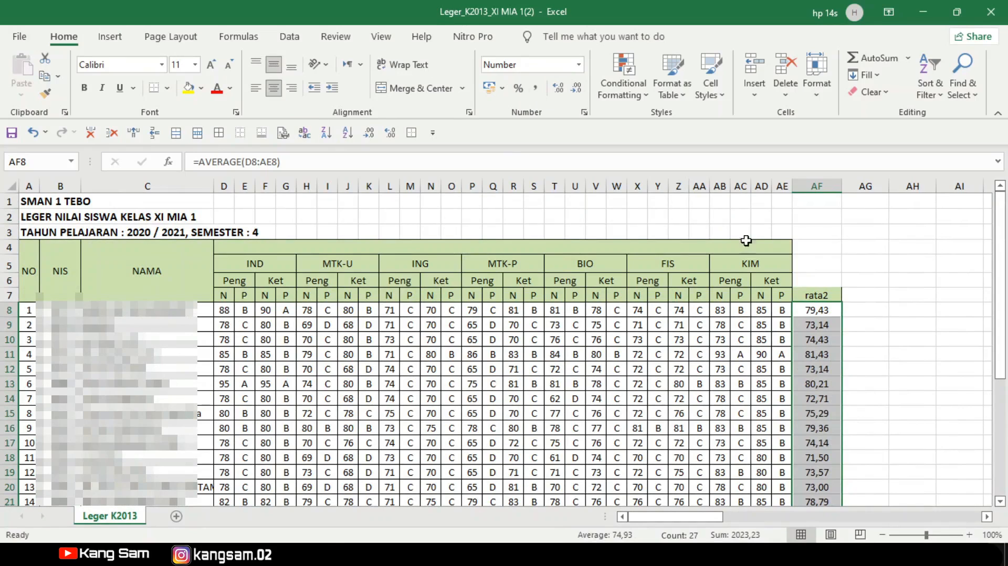
{"action": "left_click", "coordinate": [845, 242]}
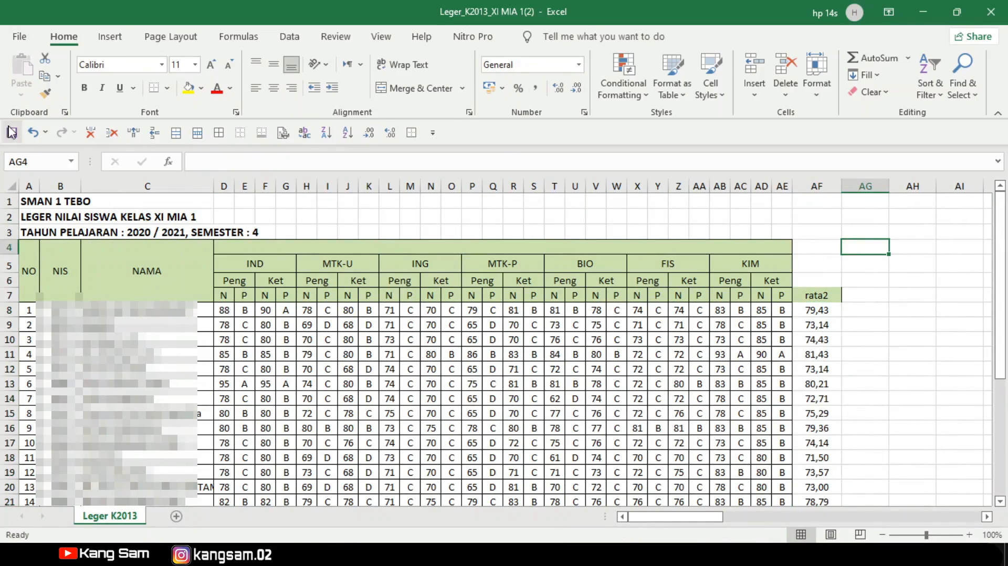
- Copy the semester 4 sheet Leger K2013 to the end of workbook Leger_K2013_X MIA 1.xlsx
{"action": "right_click", "coordinate": [127, 516]}
{"action": "left_click", "coordinate": [175, 374]}
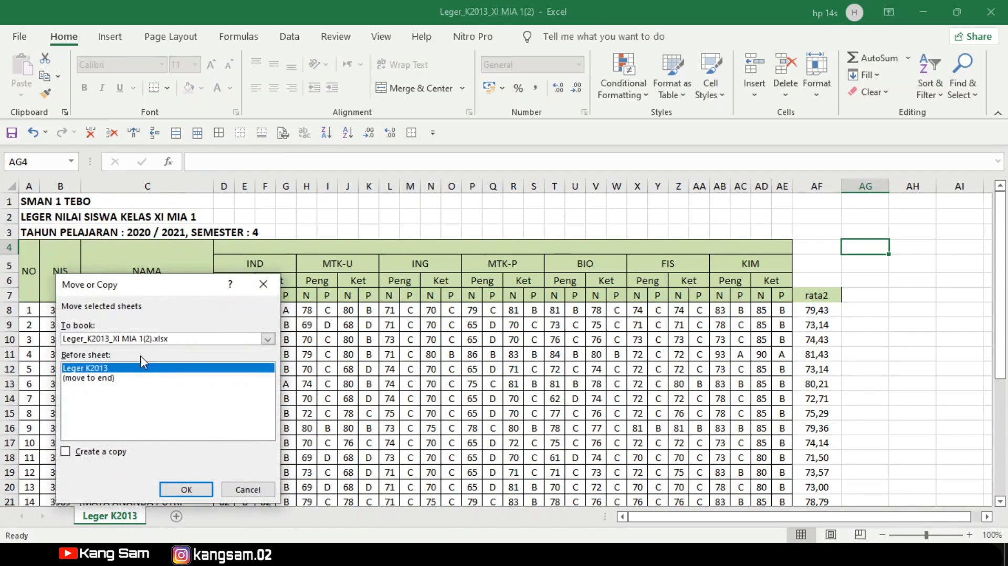
{"action": "left_click", "coordinate": [140, 340]}
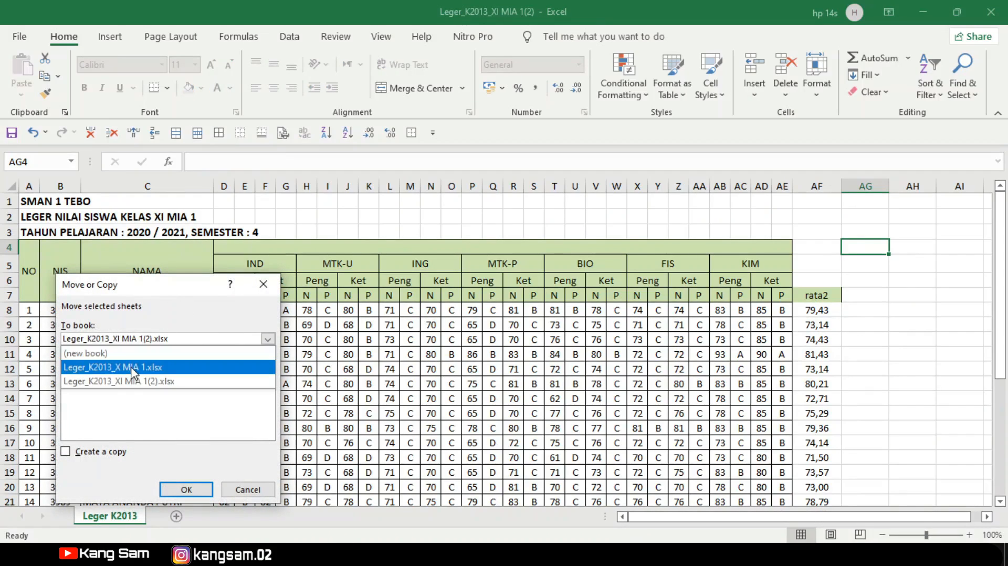
{"action": "left_click", "coordinate": [133, 368]}
{"action": "left_click", "coordinate": [118, 419]}
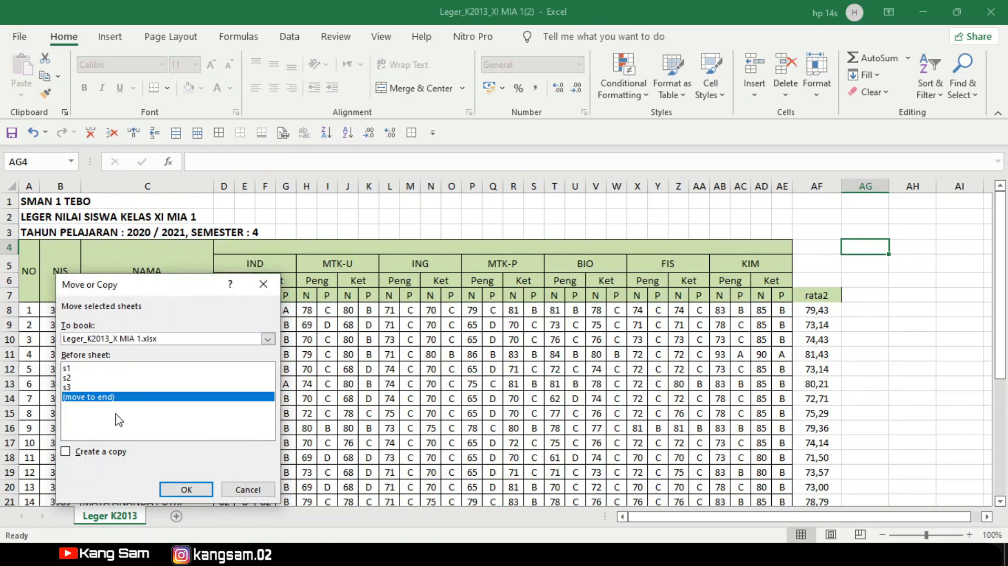
{"action": "left_click", "coordinate": [112, 452]}
{"action": "left_click", "coordinate": [185, 489]}
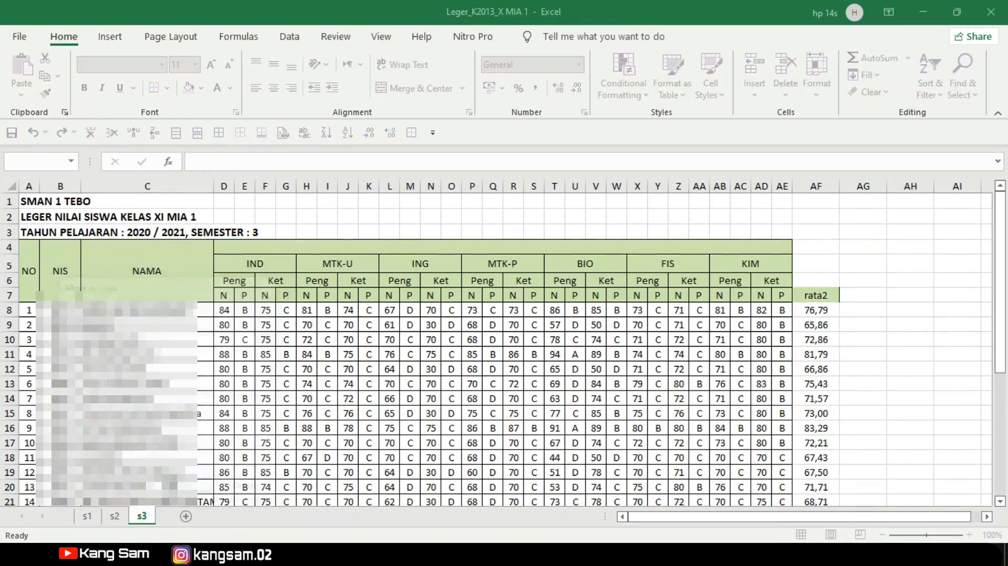
- Rename the copied semester 4 sheet as s4
{"action": "right_click", "coordinate": [186, 518]}
{"action": "left_click", "coordinate": [233, 359]}
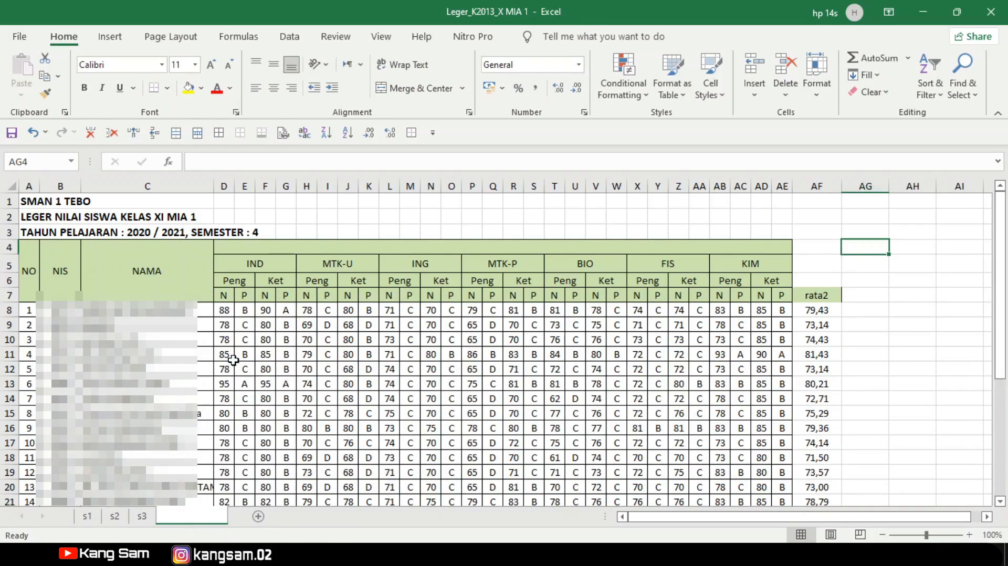
{"action": "type", "text": "s4"}
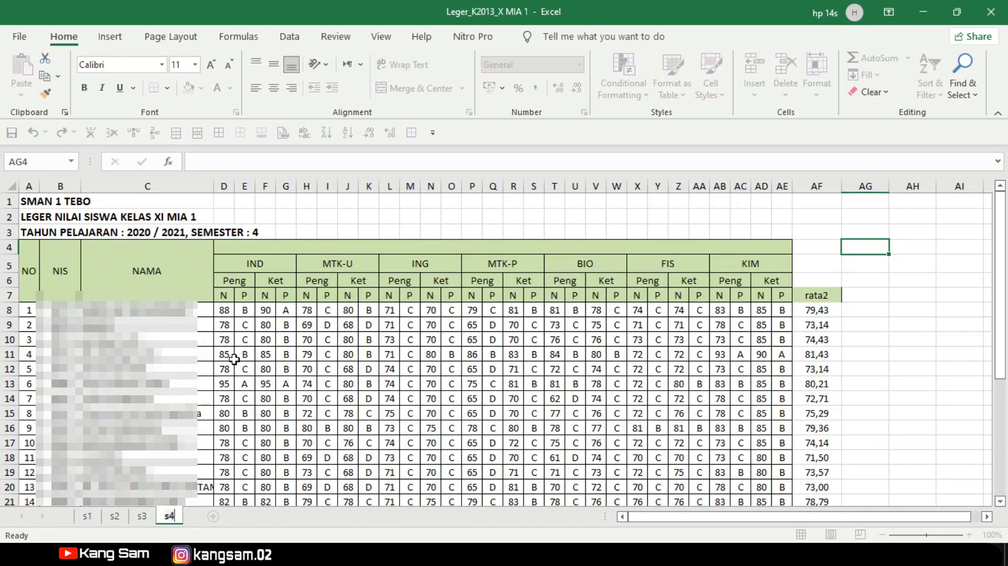
{"action": "key", "text": "Return"}
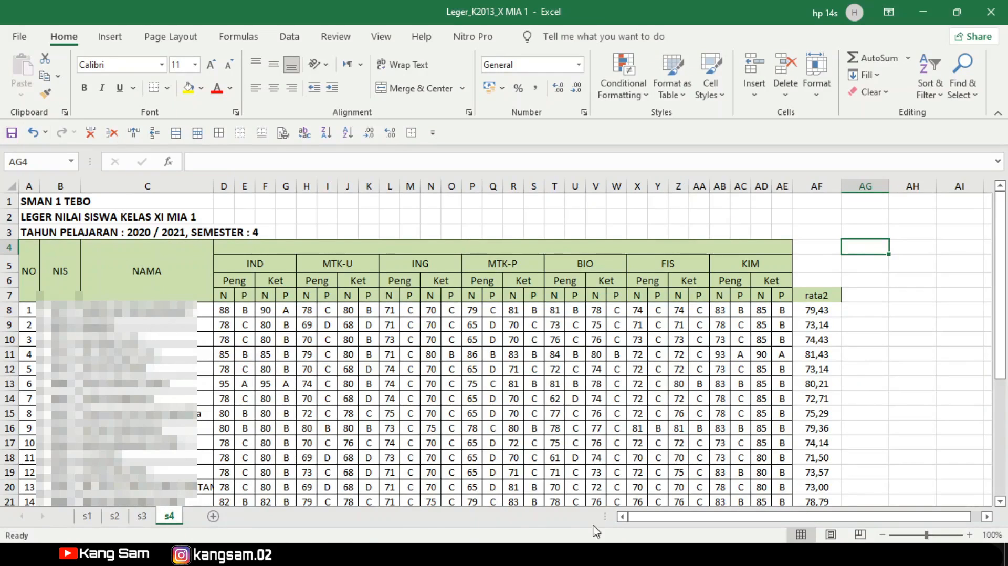
- Open Leger_K2013_XII MIA 1 from the leger folder and delete its PAI-BP, PPKN, SEJ-I, SBD, PKW and PJK columns
{"action": "left_click", "coordinate": [923, 11]}
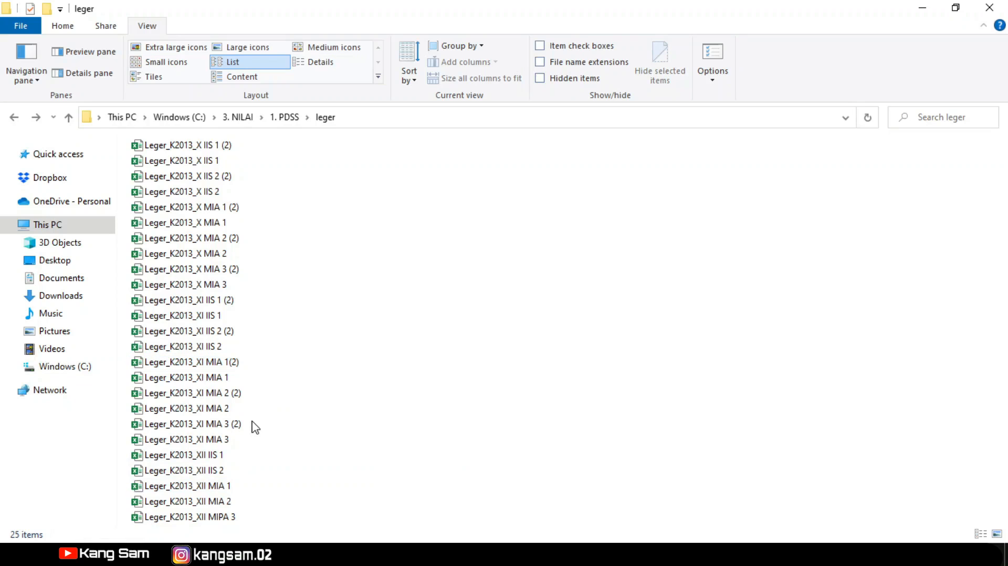
{"action": "double_click", "coordinate": [220, 485]}
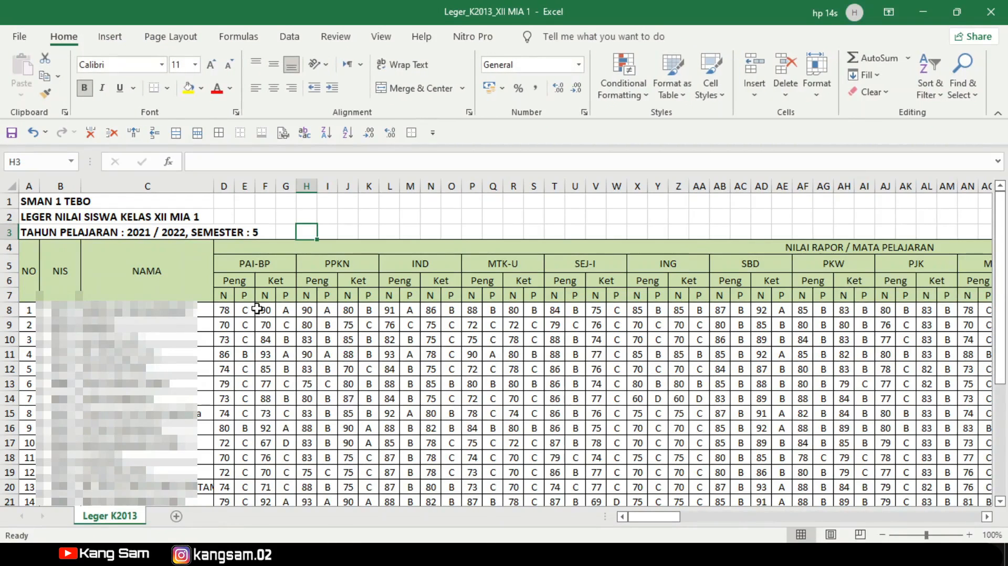
{"action": "left_click_drag", "start_coordinate": [223, 187], "coordinate": [363, 195]}
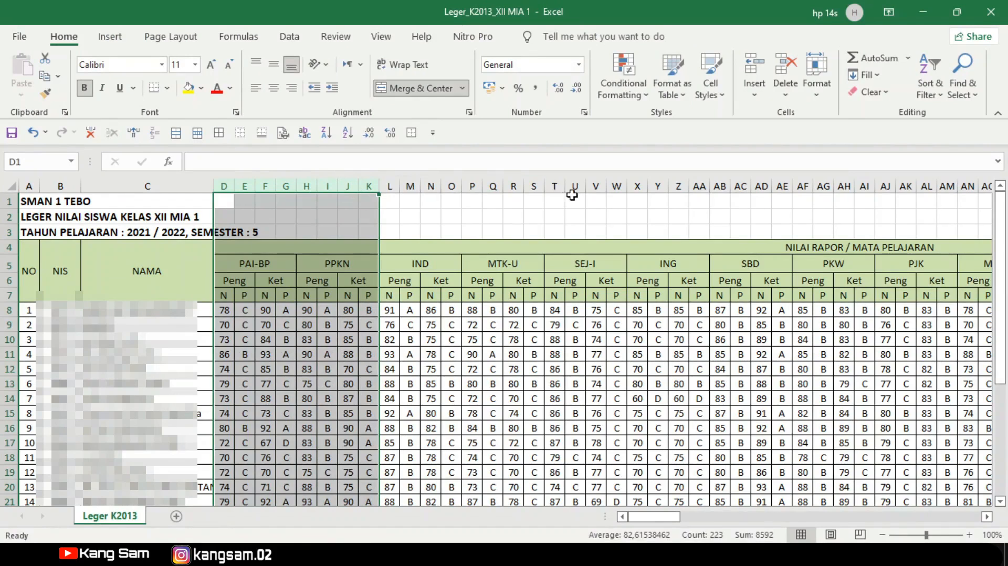
{"action": "left_click_drag", "start_coordinate": [554, 186], "coordinate": [617, 186]}
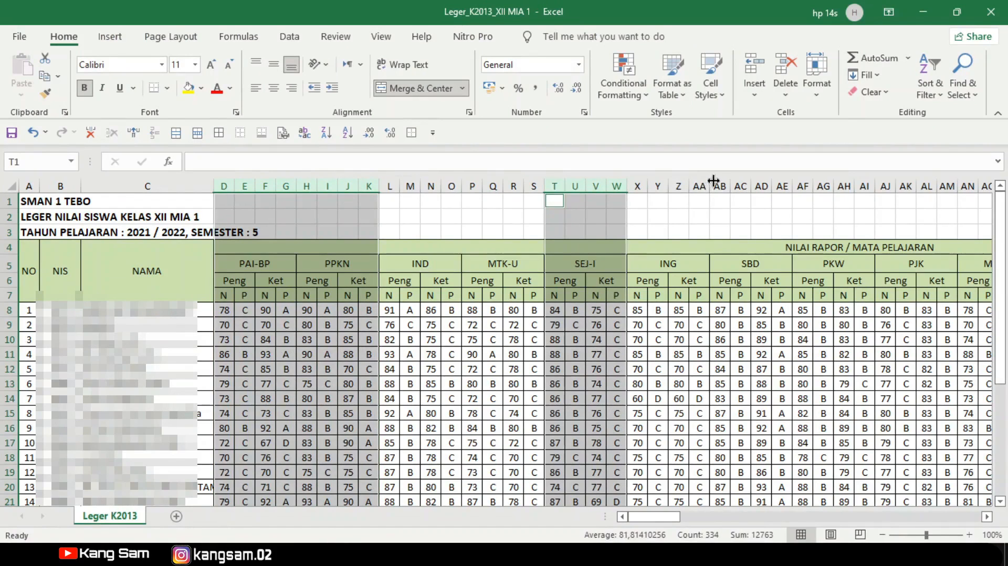
{"action": "left_click_drag", "start_coordinate": [719, 186], "coordinate": [944, 209]}
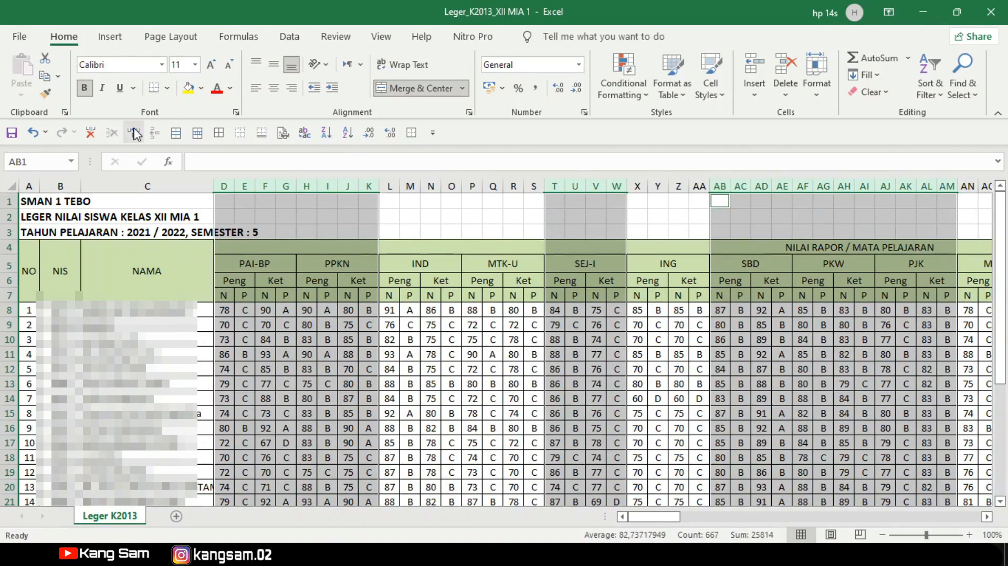
{"action": "left_click", "coordinate": [91, 133]}
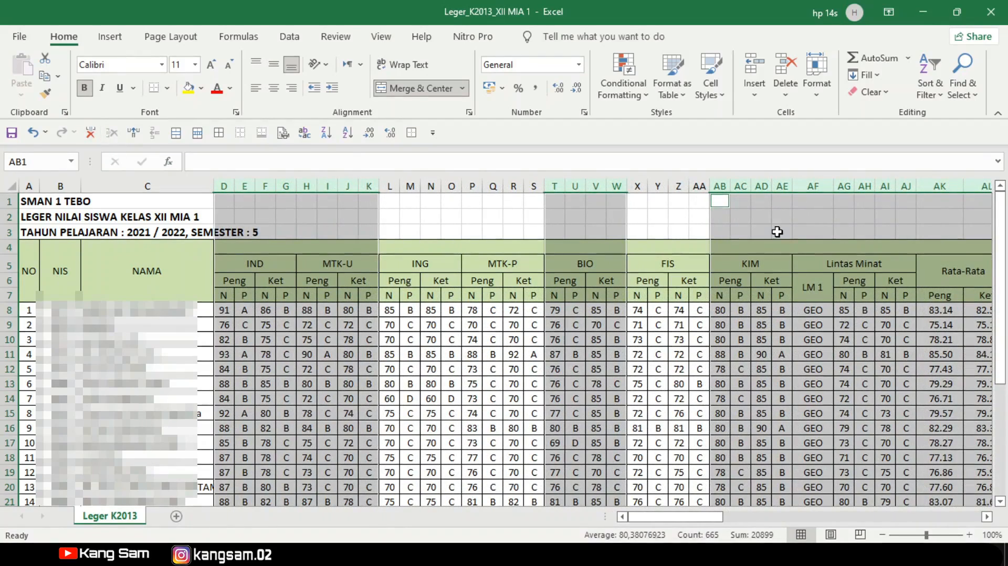
- Delete all columns from Lintas Minat in AF onward in the semester 5 ledger
{"action": "left_click_drag", "start_coordinate": [813, 186], "coordinate": [1002, 204]}
{"action": "left_click", "coordinate": [90, 132]}
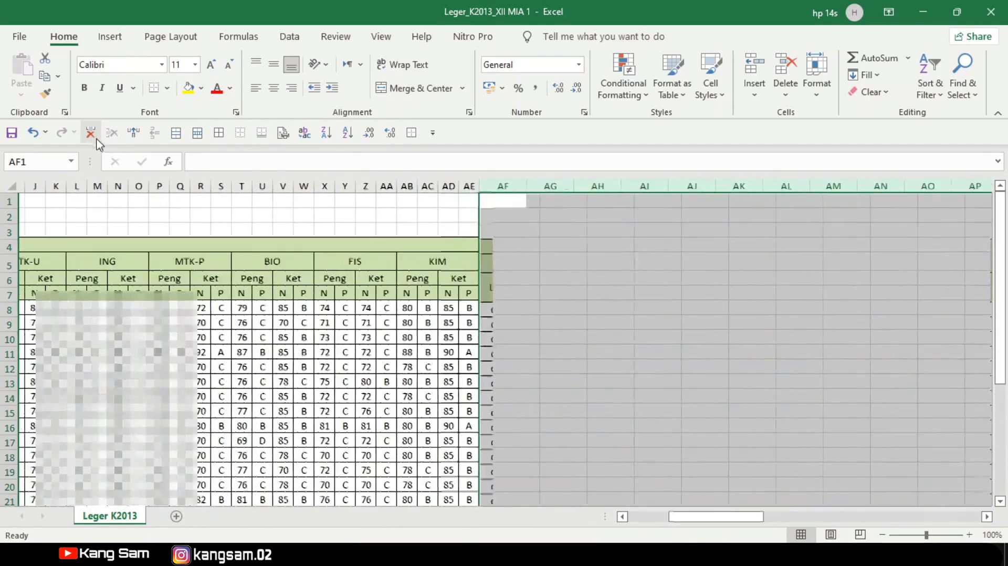
{"action": "left_click", "coordinate": [582, 320]}
{"action": "left_click_drag", "start_coordinate": [698, 517], "coordinate": [660, 516]}
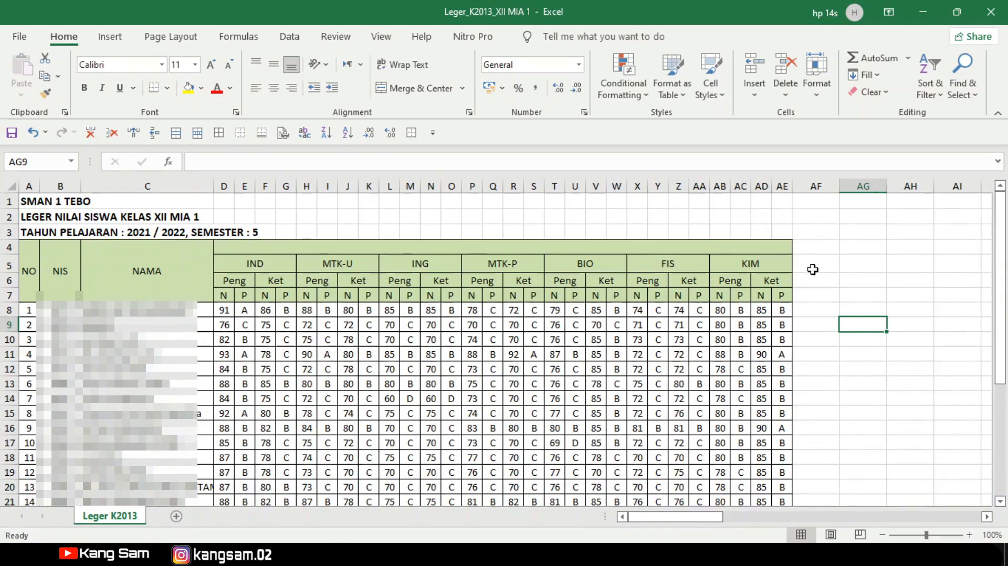
- Add the heading rata2 in AF7 and calculate the average of D8:AE8 in AF8
{"action": "left_click", "coordinate": [820, 294]}
{"action": "type", "text": "ra"}
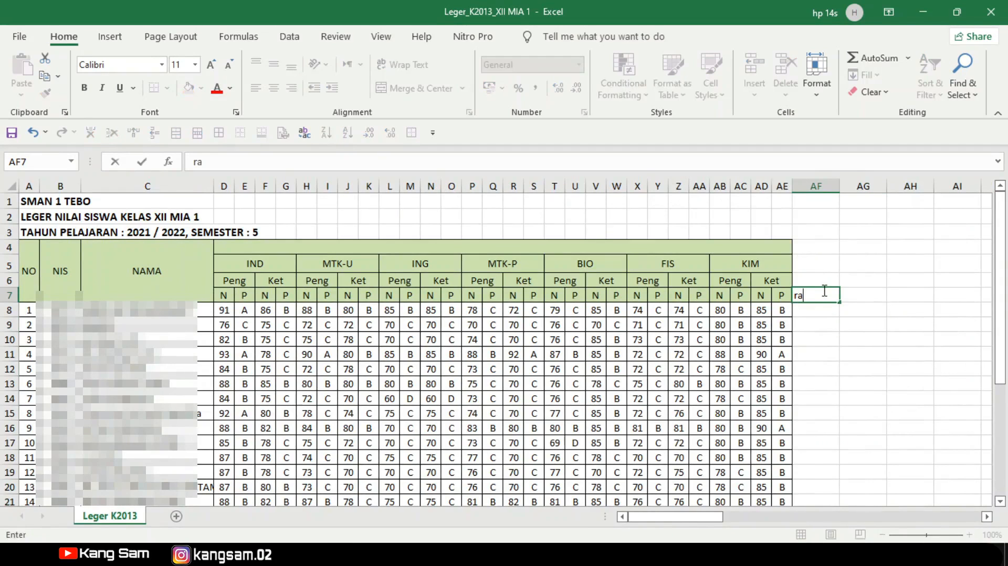
{"action": "type", "text": "ta2"}
{"action": "key", "text": "Return"}
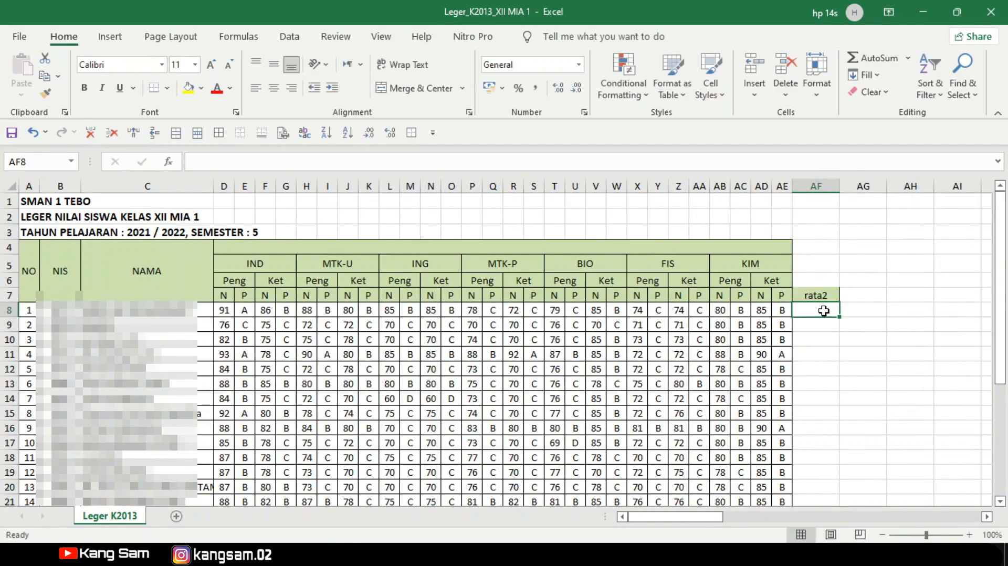
{"action": "type", "text": "=aver"}
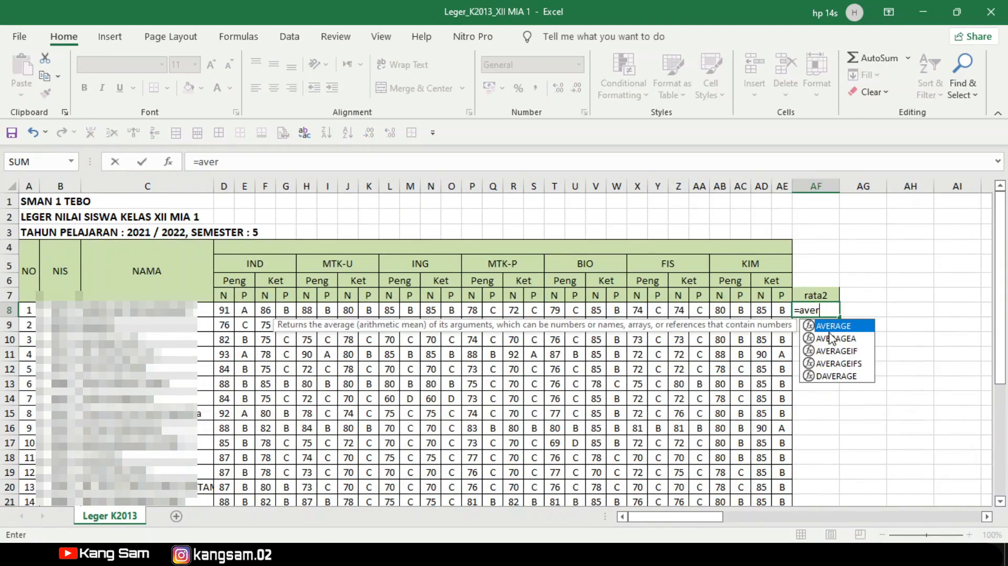
{"action": "double_click", "coordinate": [831, 328]}
{"action": "left_click_drag", "start_coordinate": [224, 310], "coordinate": [781, 310]}
{"action": "key", "text": "Return"}
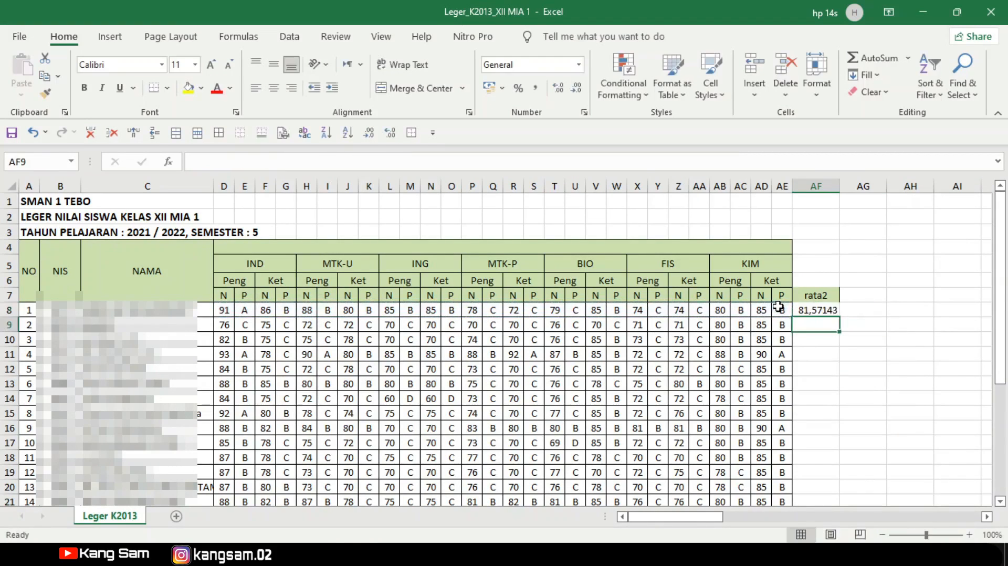
- Fill the average formula from AF8 down to the last student in row 33
{"action": "left_click", "coordinate": [813, 311]}
{"action": "left_click_drag", "start_coordinate": [843, 319], "coordinate": [841, 485]}
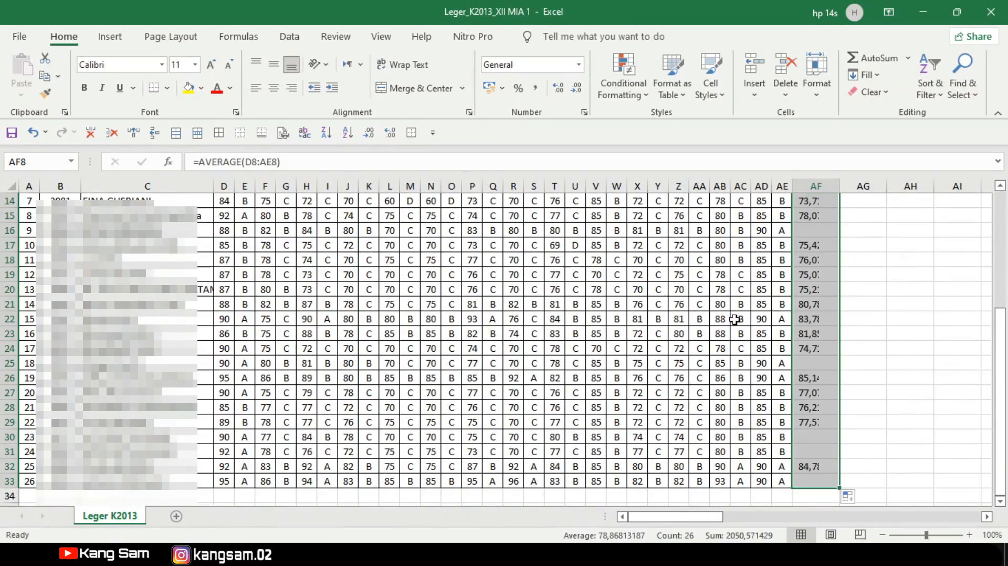
{"action": "scroll", "coordinate": [733, 322], "scroll_direction": "up", "scroll_amount": 5}
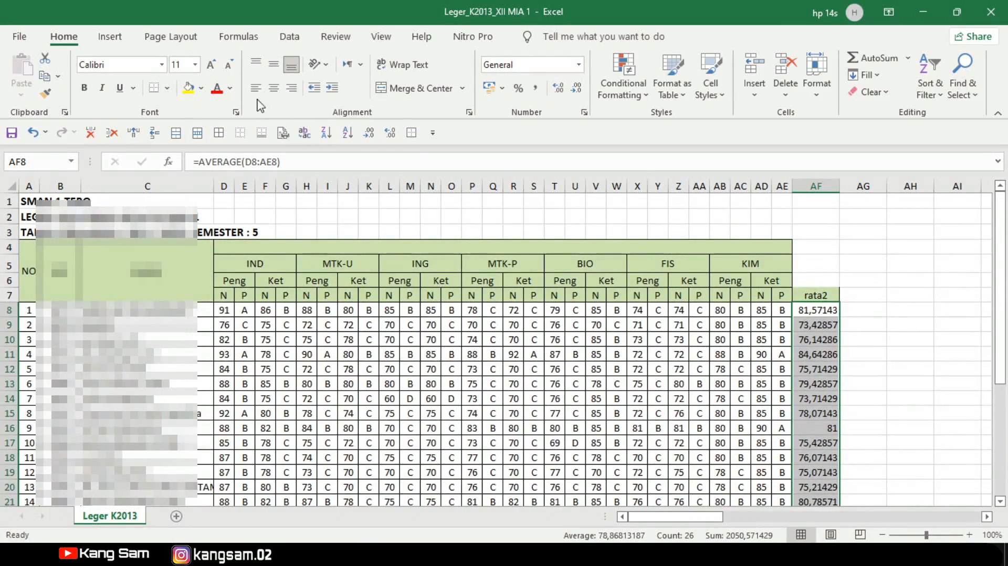
- Center the rata2 averages horizontally and vertically, show them with two decimals, and save the semester 5 workbook
{"action": "left_click", "coordinate": [272, 88]}
{"action": "left_click", "coordinate": [273, 64]}
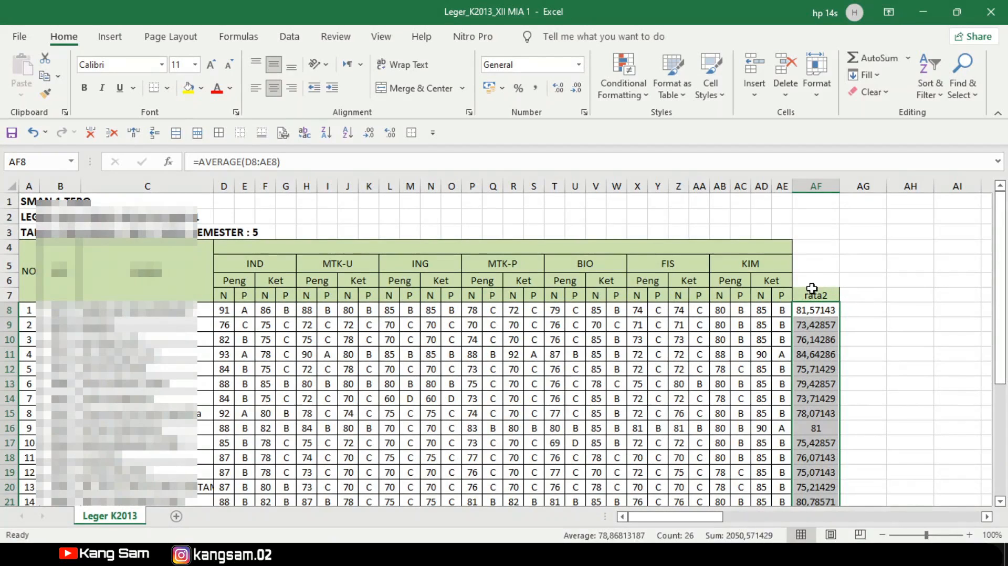
{"action": "left_click", "coordinate": [575, 87]}
{"action": "left_click", "coordinate": [576, 87]}
{"action": "left_click", "coordinate": [576, 87]}
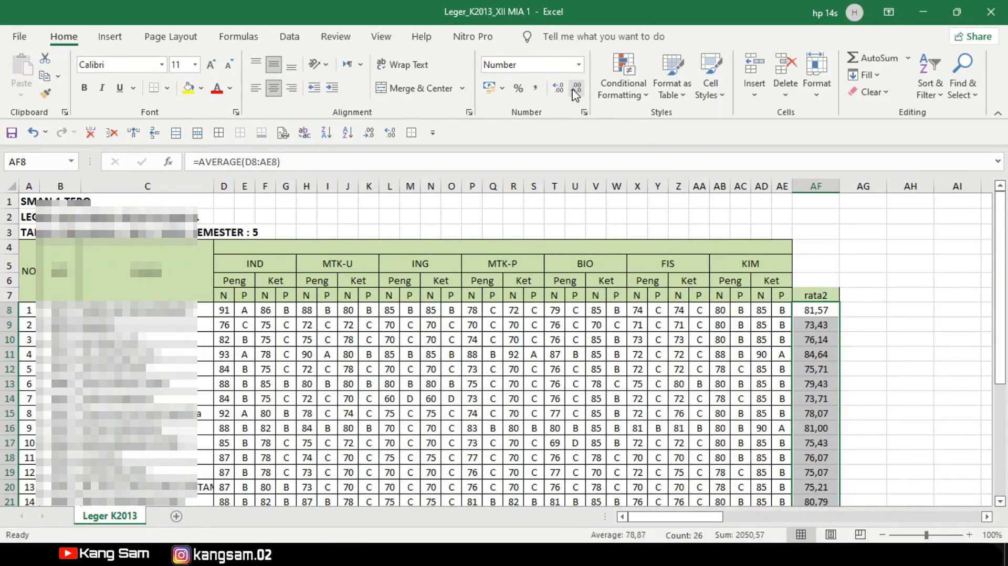
{"action": "left_click", "coordinate": [842, 280]}
{"action": "left_click", "coordinate": [13, 133]}
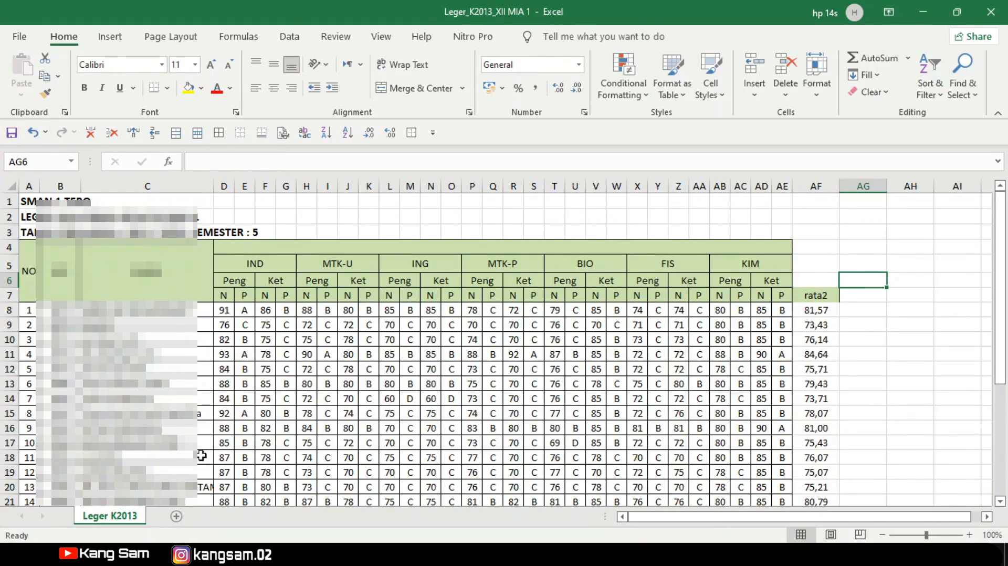
- Copy the semester 5 sheet Leger K2013 to the end of workbook Leger_K2013_X MIA 1.xlsx
{"action": "right_click", "coordinate": [128, 518]}
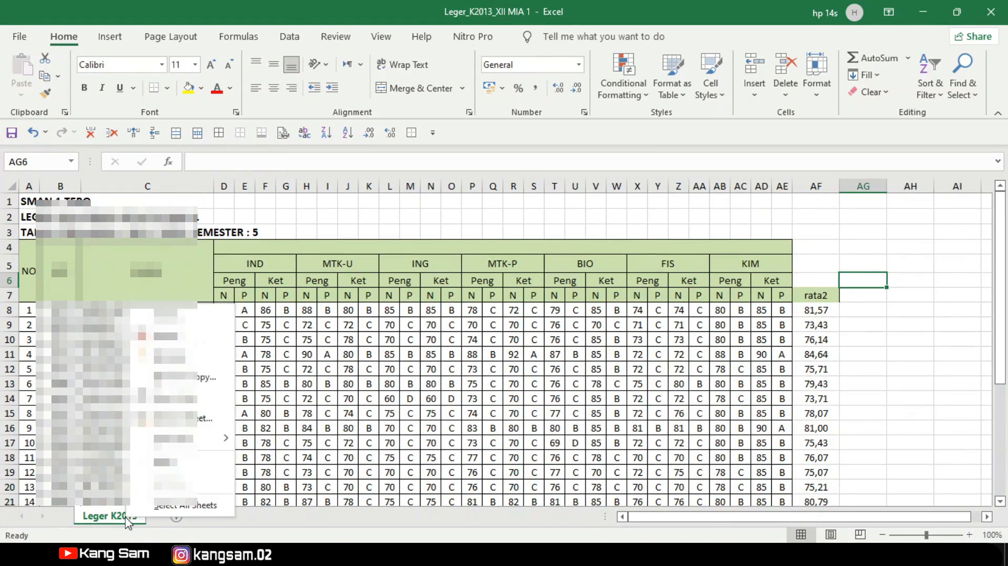
{"action": "left_click", "coordinate": [184, 376]}
{"action": "left_click", "coordinate": [134, 345]}
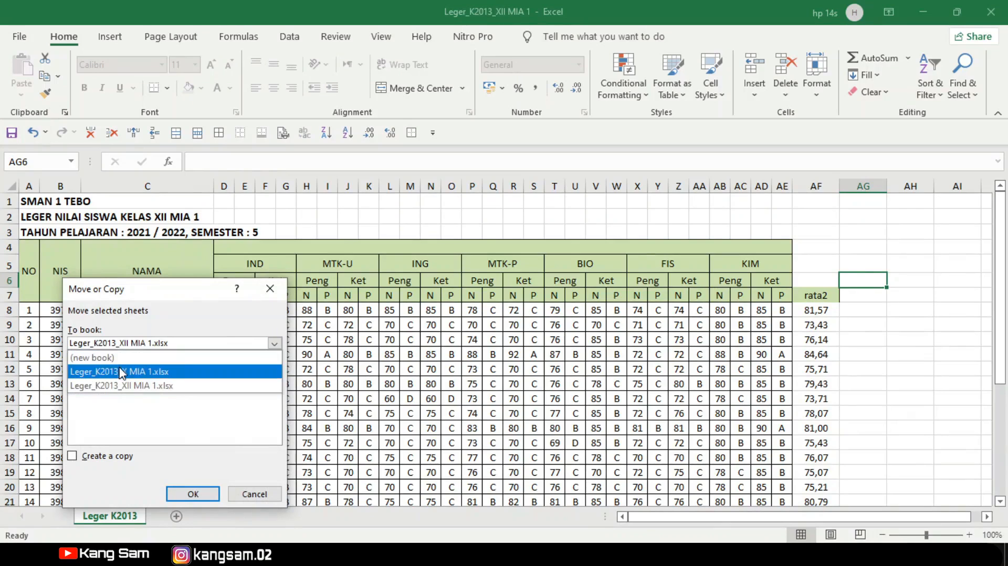
{"action": "left_click", "coordinate": [121, 372]}
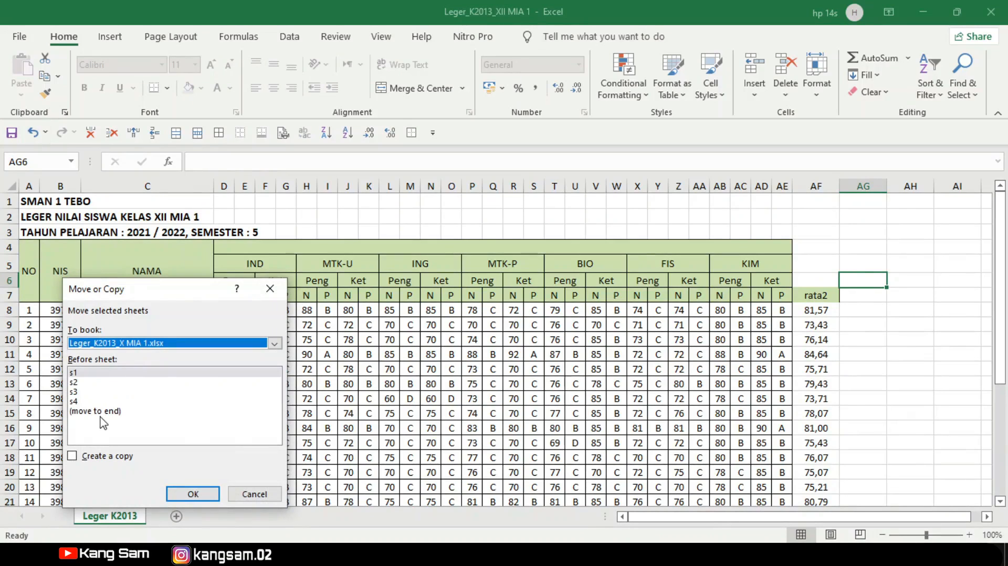
{"action": "left_click", "coordinate": [103, 411]}
{"action": "left_click", "coordinate": [115, 456]}
{"action": "left_click", "coordinate": [192, 493]}
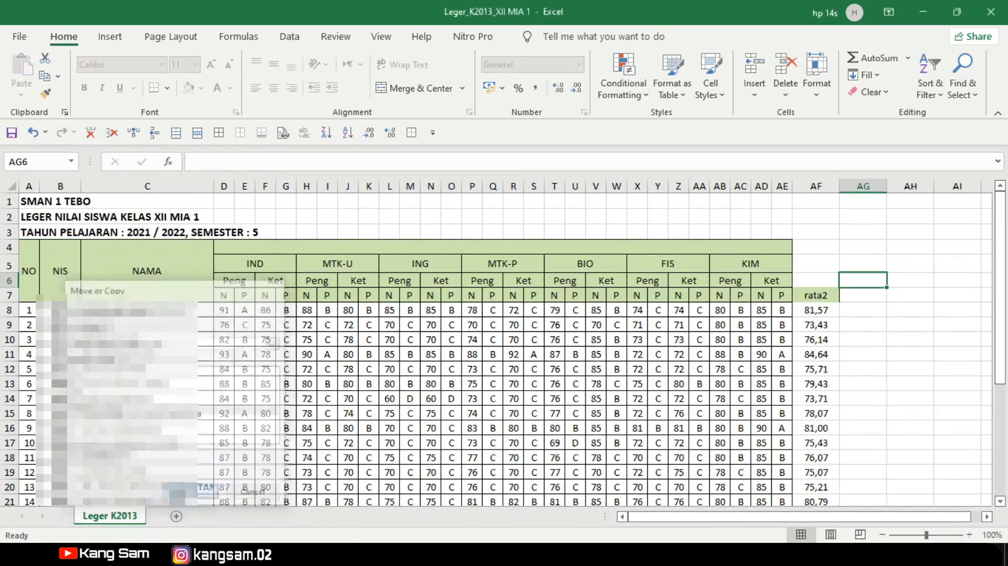
- Rename the copied semester 5 sheet as s5 and save the combined workbook
{"action": "right_click", "coordinate": [240, 517]}
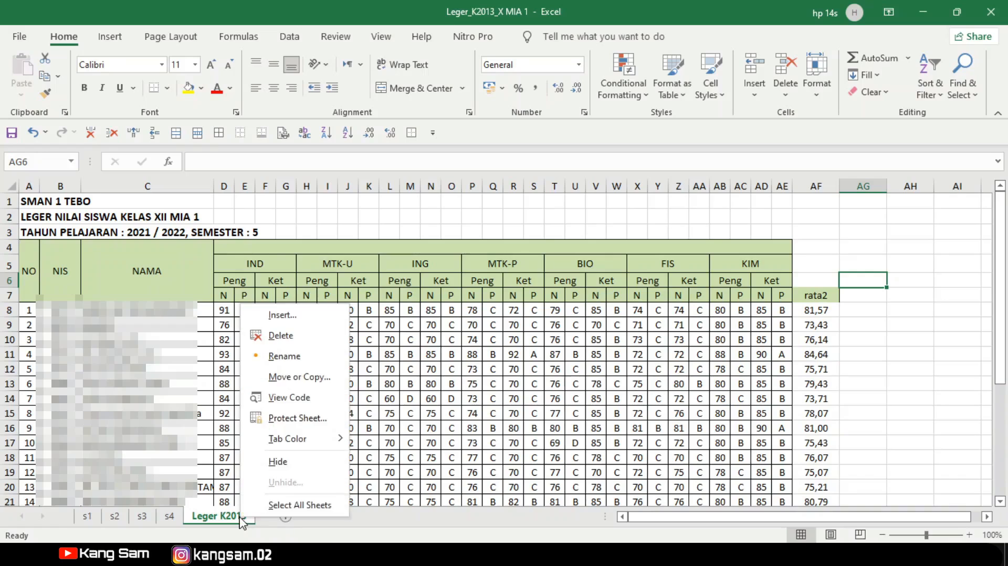
{"action": "left_click", "coordinate": [285, 357]}
{"action": "type", "text": "s5"}
{"action": "key", "text": "Return"}
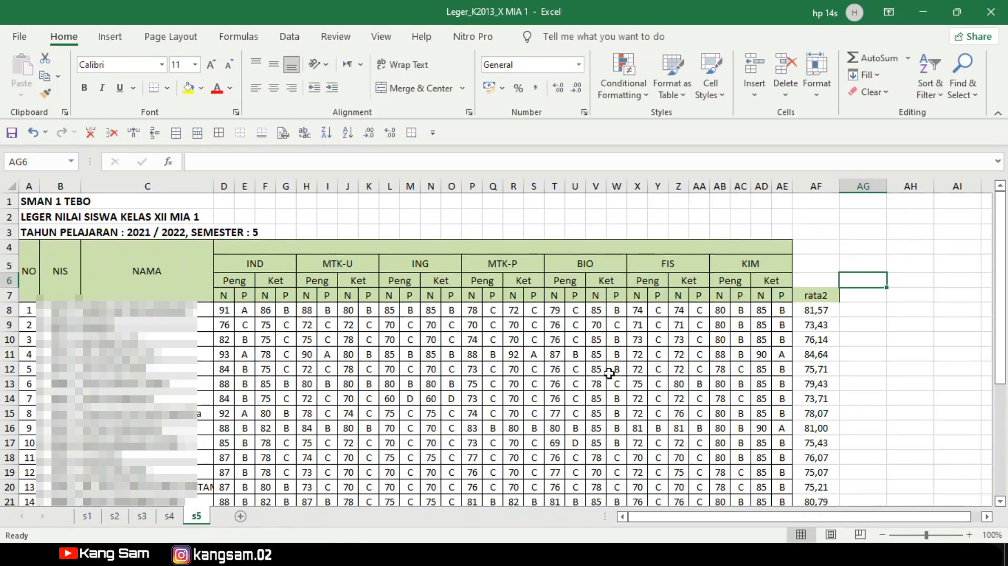
{"action": "left_click", "coordinate": [915, 258]}
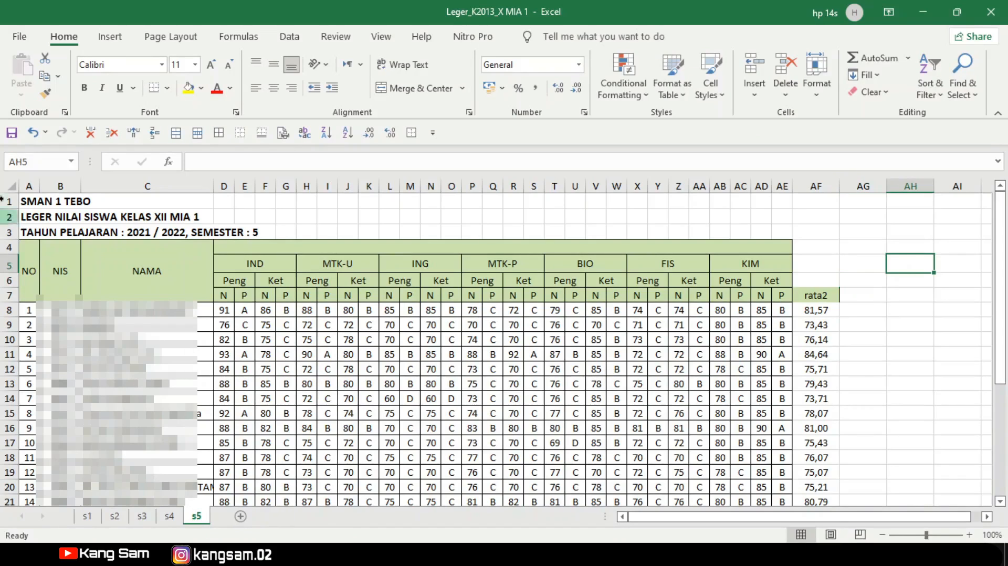
{"action": "left_click", "coordinate": [12, 136]}
- Set the ribbon display to Show Tabs to give the worksheet more room
{"action": "left_click", "coordinate": [888, 11]}
{"action": "left_click", "coordinate": [895, 51]}
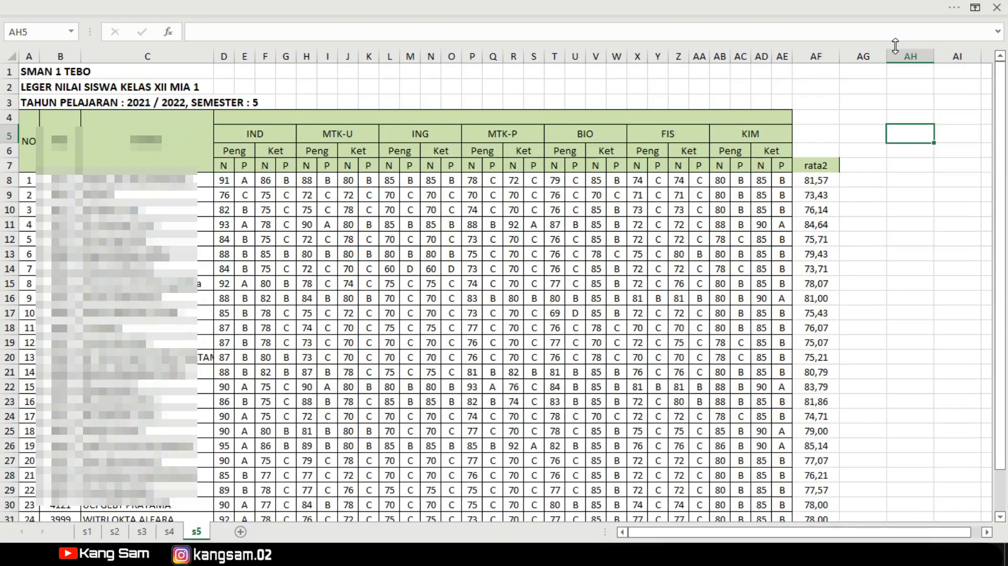
{"action": "left_click", "coordinate": [974, 7]}
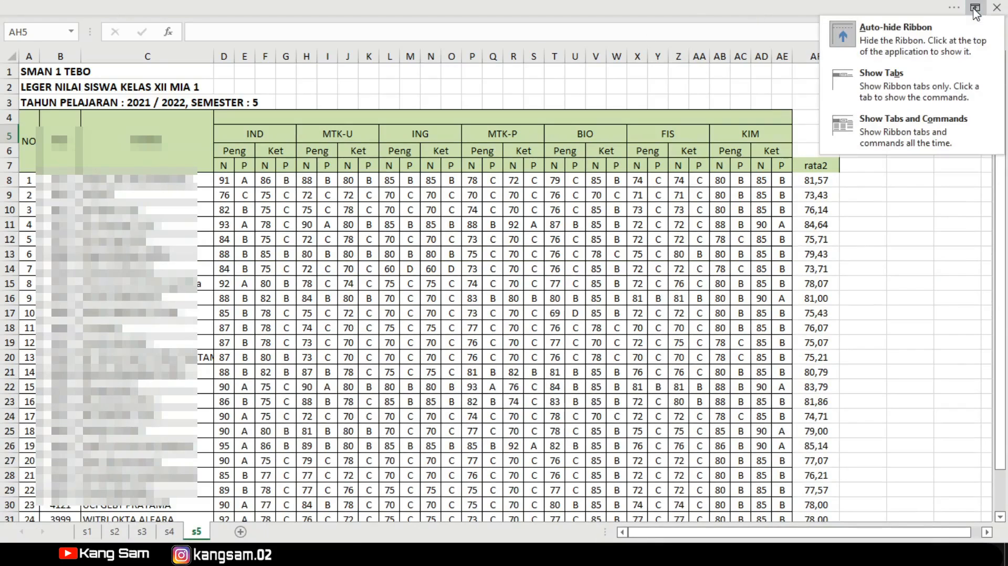
{"action": "left_click", "coordinate": [887, 82]}
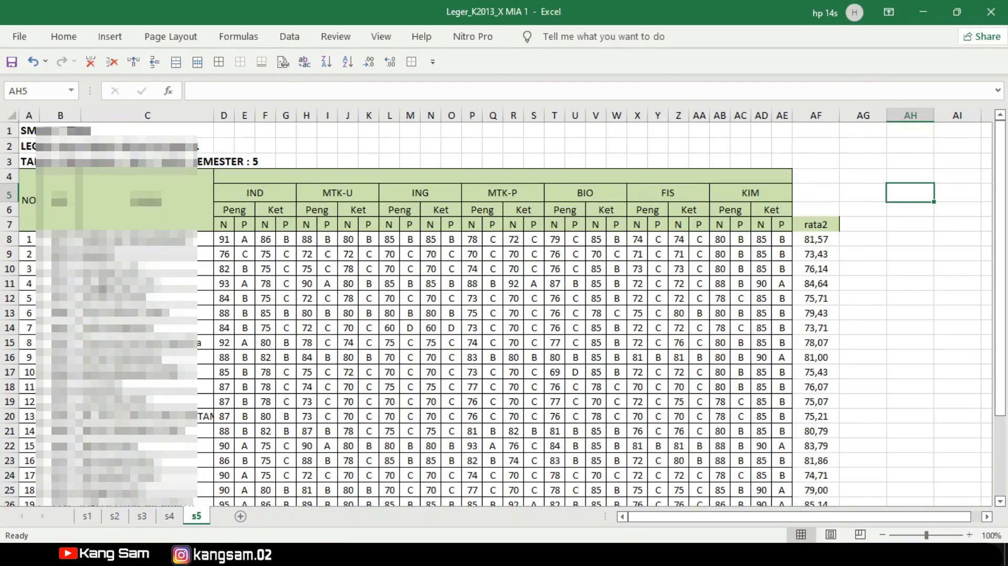
- Examine the full student list and rata2 column on sheet s5 and compare them with sheet s1
{"action": "scroll", "coordinate": [103, 297], "scroll_direction": "down", "scroll_amount": 3}
{"action": "scroll", "coordinate": [102, 296], "scroll_direction": "up", "scroll_amount": 2}
{"action": "scroll", "coordinate": [496, 314], "scroll_direction": "up", "scroll_amount": 1}
{"action": "scroll", "coordinate": [496, 315], "scroll_direction": "down", "scroll_amount": 3}
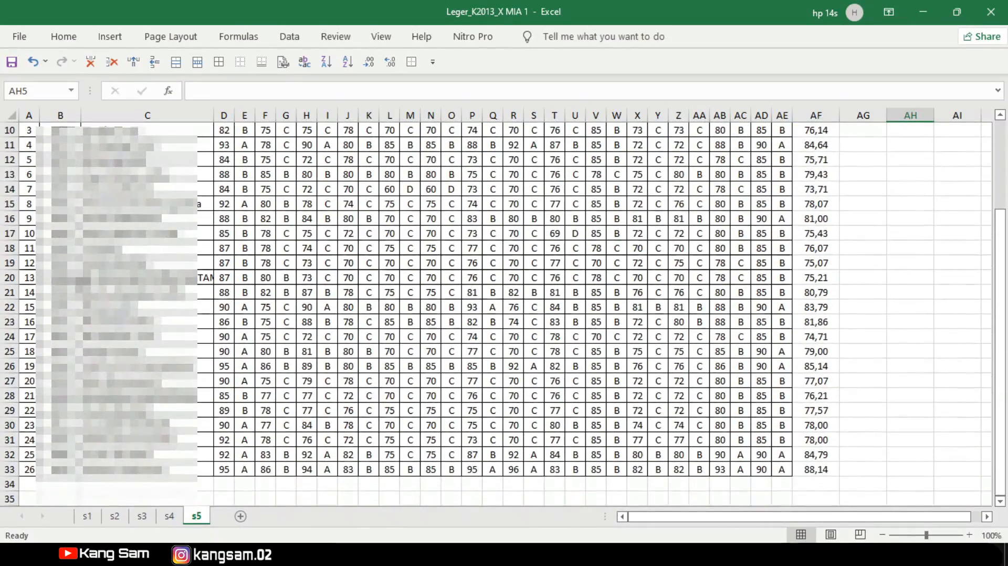
{"action": "scroll", "coordinate": [138, 331], "scroll_direction": "up", "scroll_amount": 2}
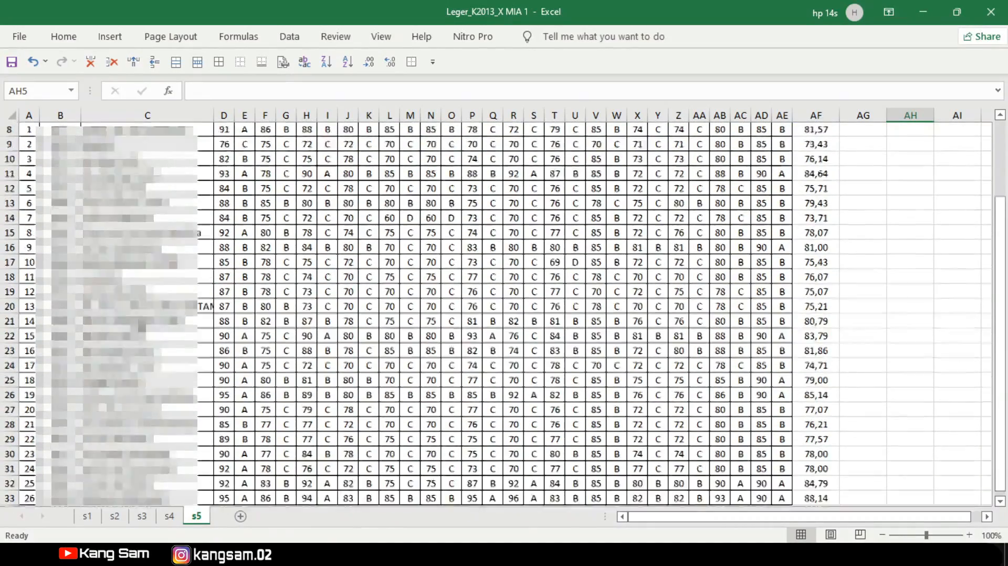
{"action": "left_click", "coordinate": [88, 516]}
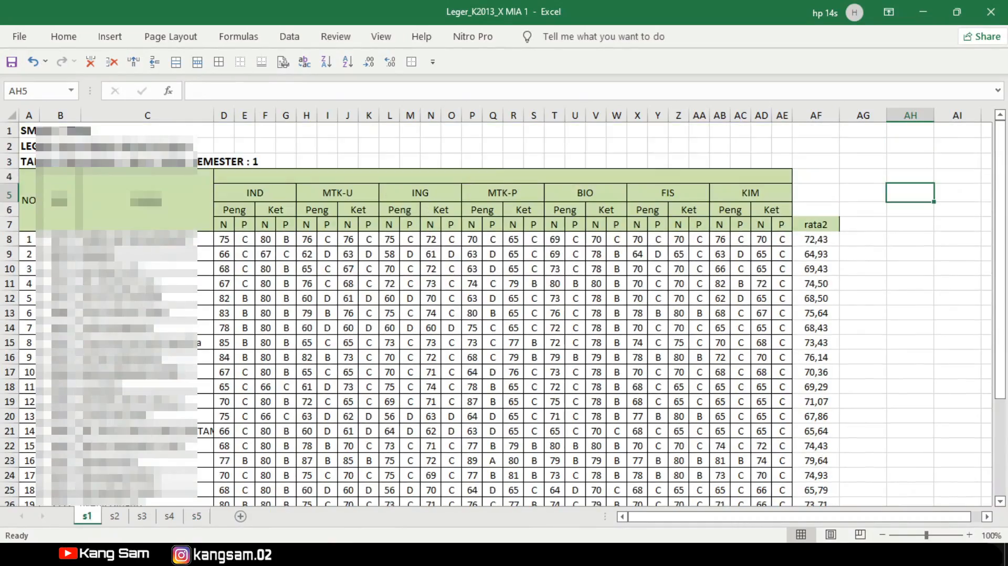
{"action": "scroll", "coordinate": [147, 292], "scroll_direction": "down", "scroll_amount": 4}
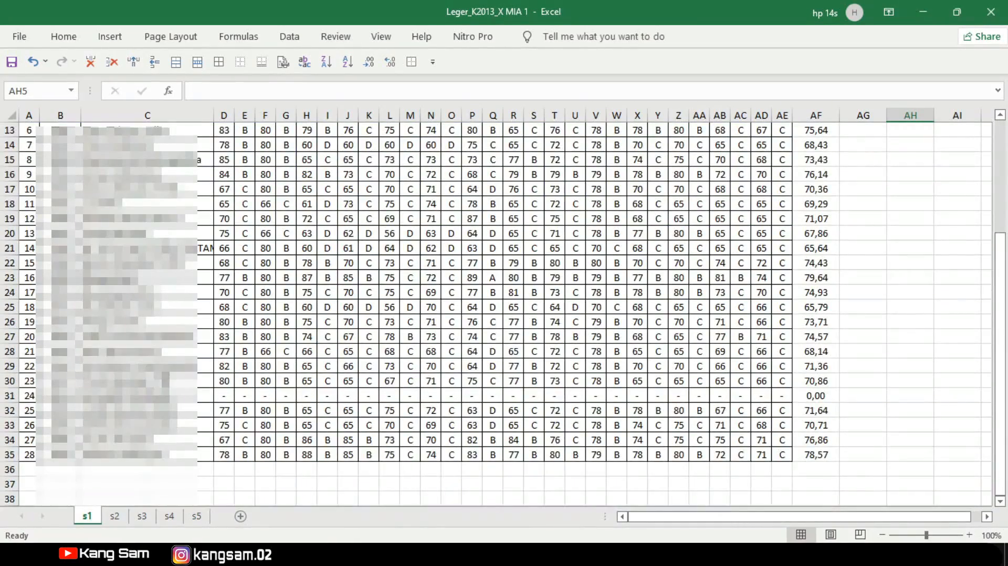
{"action": "scroll", "coordinate": [168, 375], "scroll_direction": "up", "scroll_amount": 2}
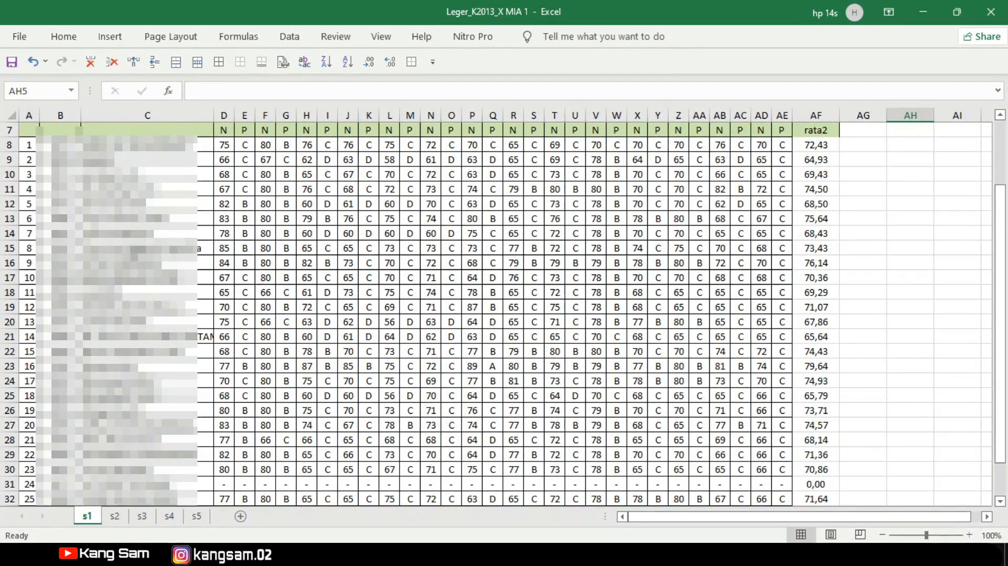
{"action": "scroll", "coordinate": [499, 315], "scroll_direction": "up", "scroll_amount": 2}
{"action": "scroll", "coordinate": [499, 315], "scroll_direction": "down", "scroll_amount": 4}
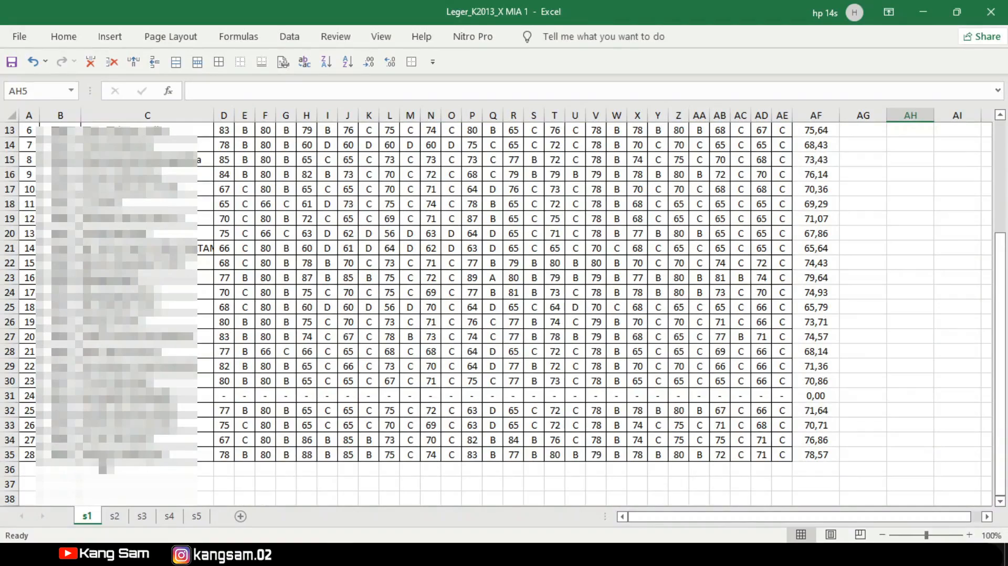
- Check the last student rows on sheets s2, s3, s4 and s5 for differences in the class list
{"action": "left_click", "coordinate": [114, 516]}
{"action": "scroll", "coordinate": [119, 485], "scroll_direction": "down", "scroll_amount": 3}
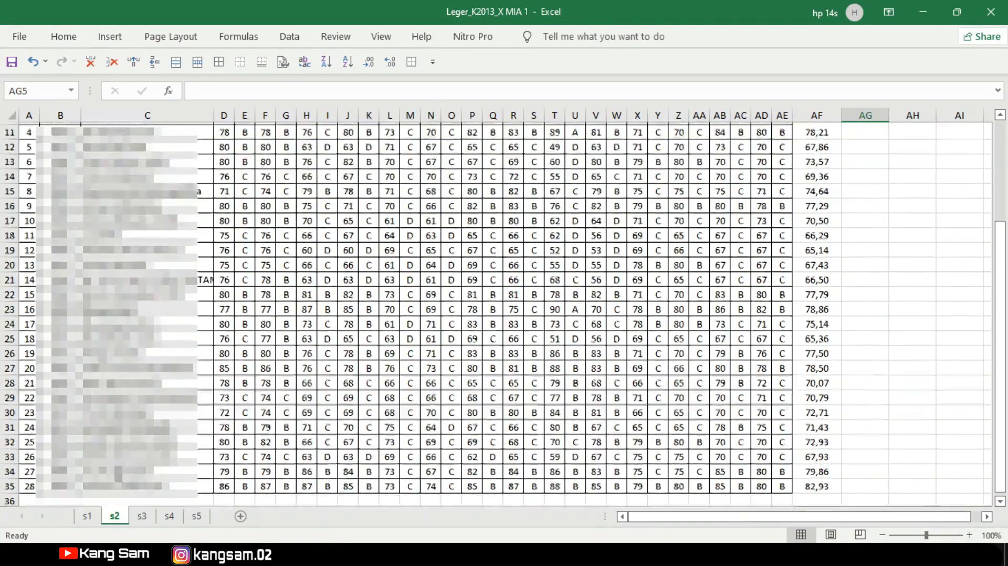
{"action": "scroll", "coordinate": [118, 472], "scroll_direction": "down", "scroll_amount": 2}
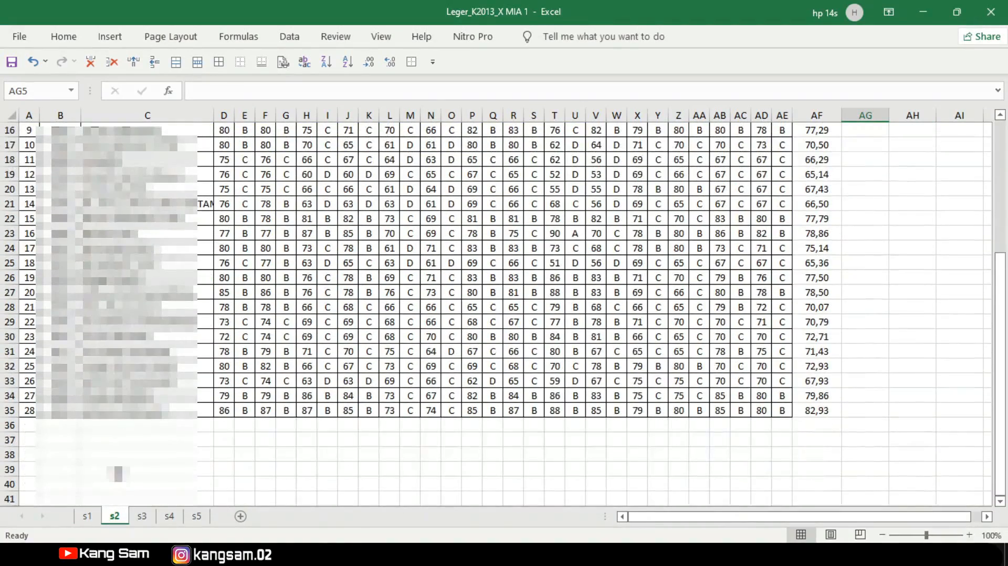
{"action": "left_click", "coordinate": [141, 516]}
{"action": "scroll", "coordinate": [152, 412], "scroll_direction": "down", "scroll_amount": 5}
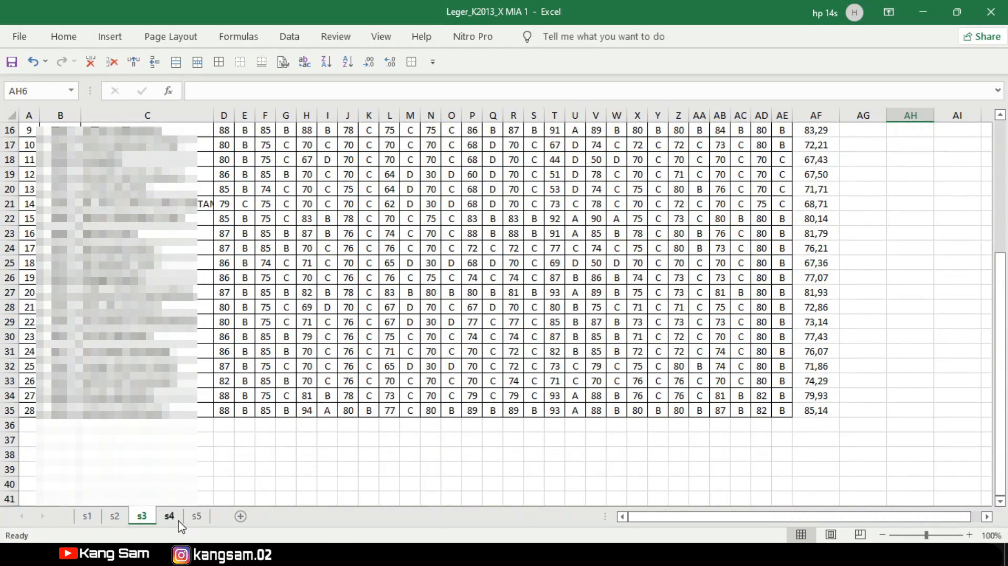
{"action": "left_click", "coordinate": [169, 516]}
{"action": "scroll", "coordinate": [496, 315], "scroll_direction": "down", "scroll_amount": 4}
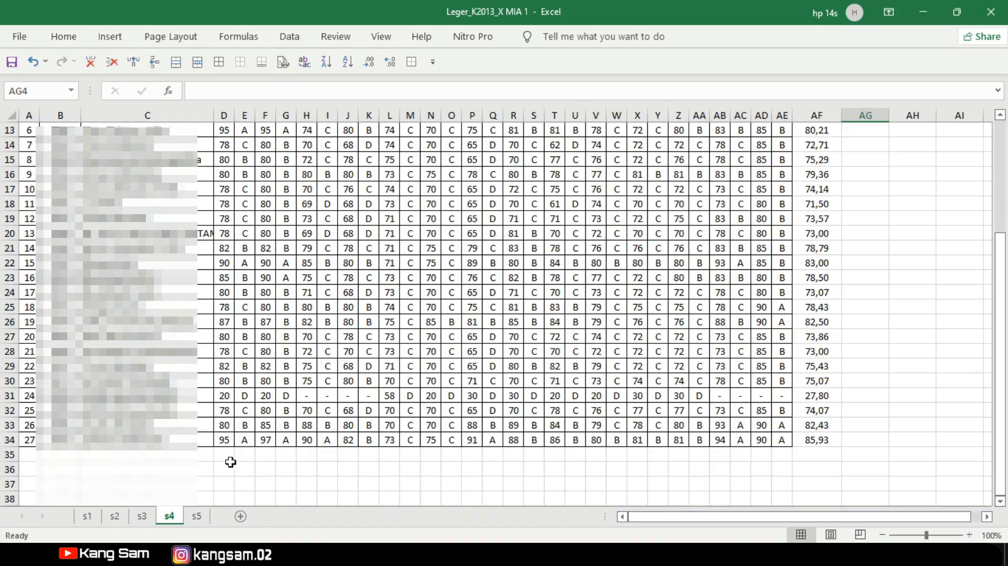
{"action": "left_click", "coordinate": [197, 517]}
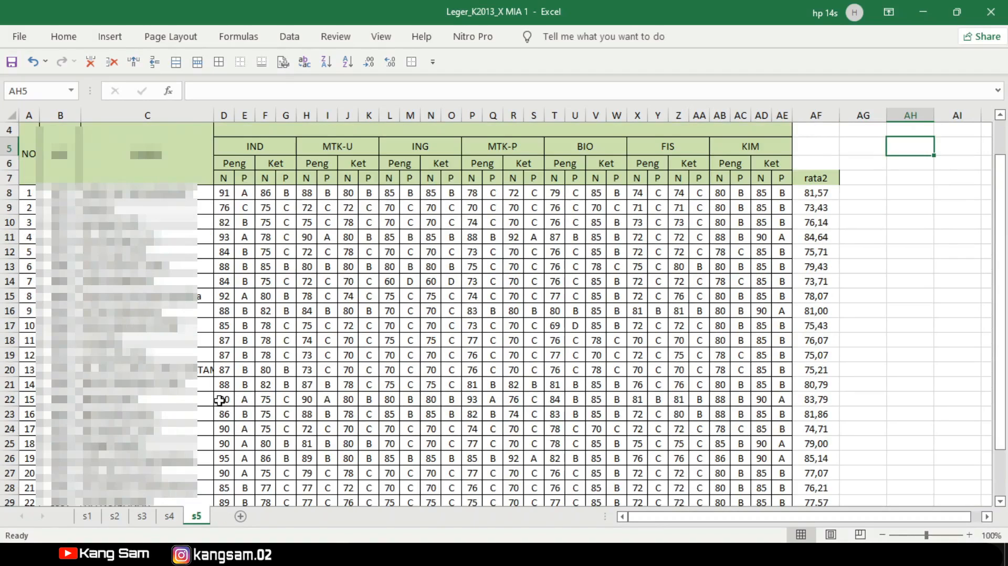
{"action": "scroll", "coordinate": [216, 409], "scroll_direction": "down", "scroll_amount": 4}
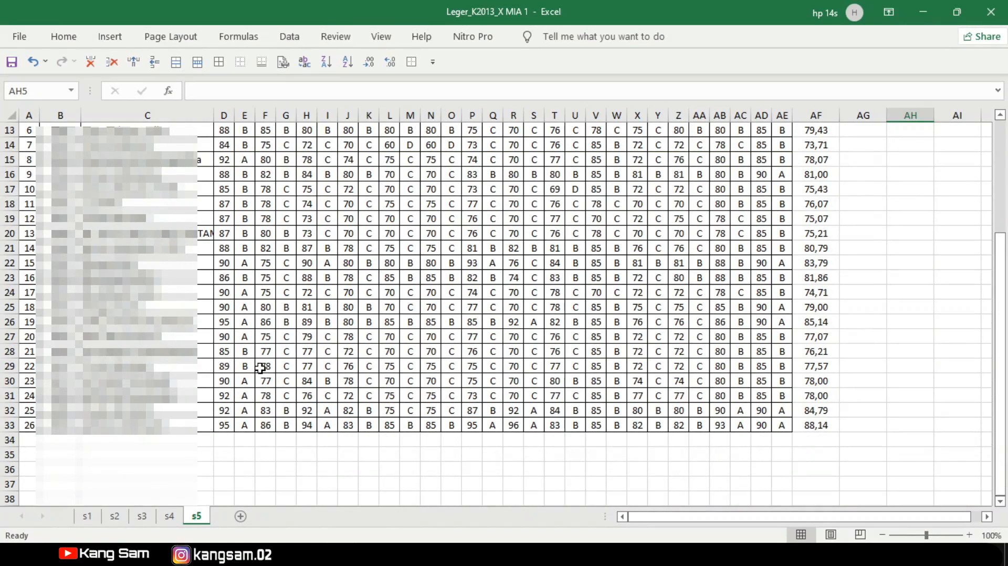
{"action": "scroll", "coordinate": [265, 382], "scroll_direction": "up", "scroll_amount": 1}
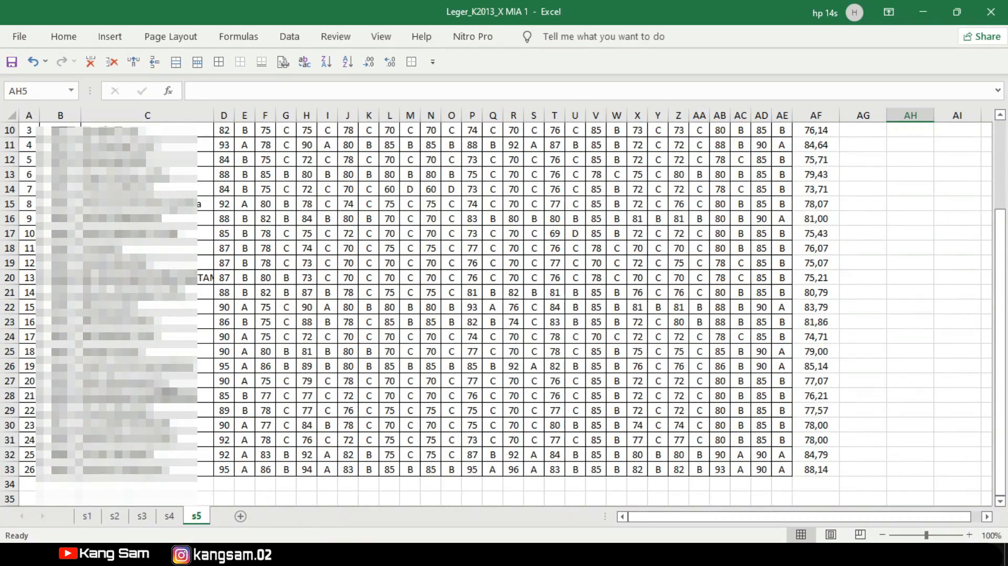
{"action": "scroll", "coordinate": [144, 335], "scroll_direction": "up", "scroll_amount": 1}
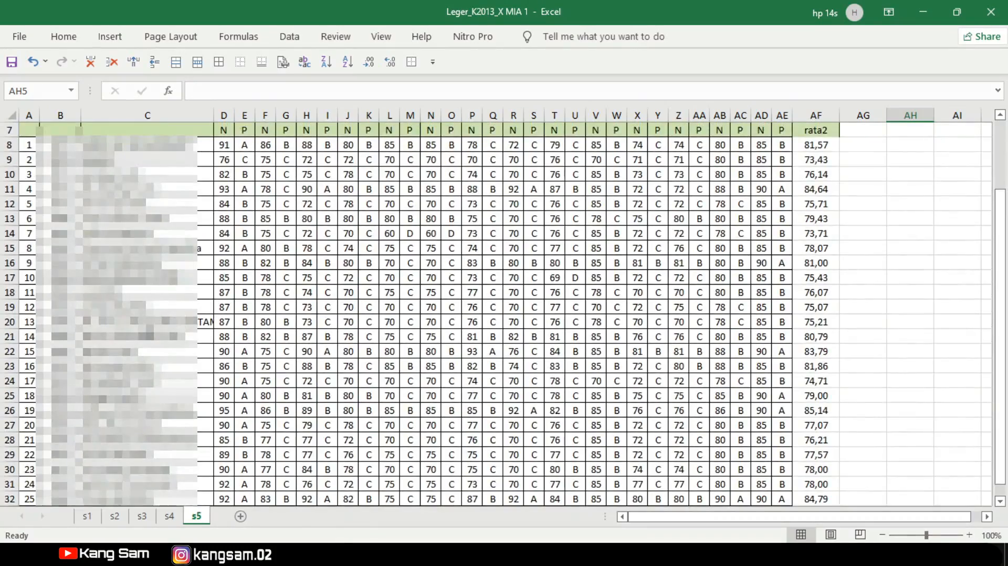
{"action": "scroll", "coordinate": [145, 336], "scroll_direction": "down", "scroll_amount": 1}
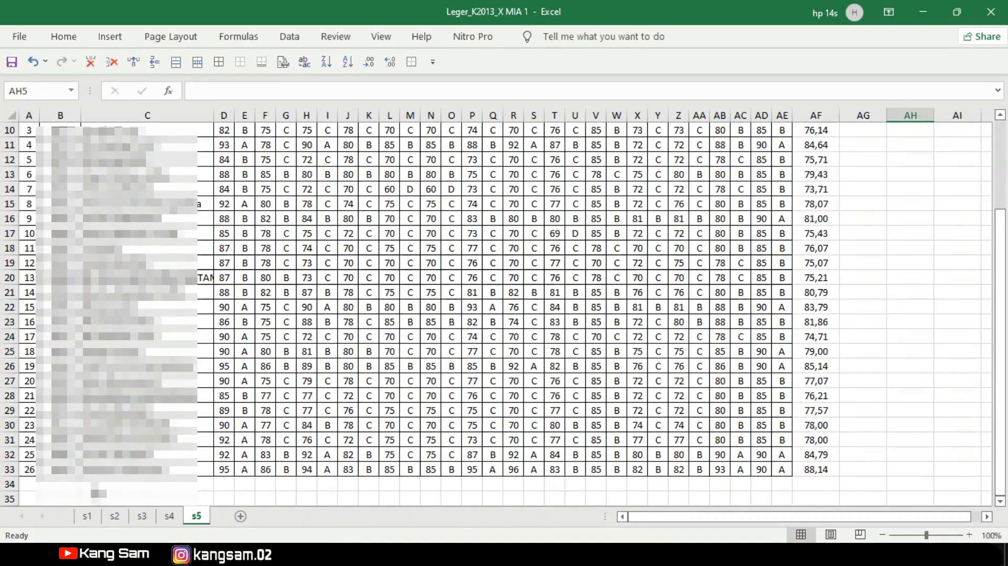
{"action": "scroll", "coordinate": [113, 450], "scroll_direction": "up", "scroll_amount": 1}
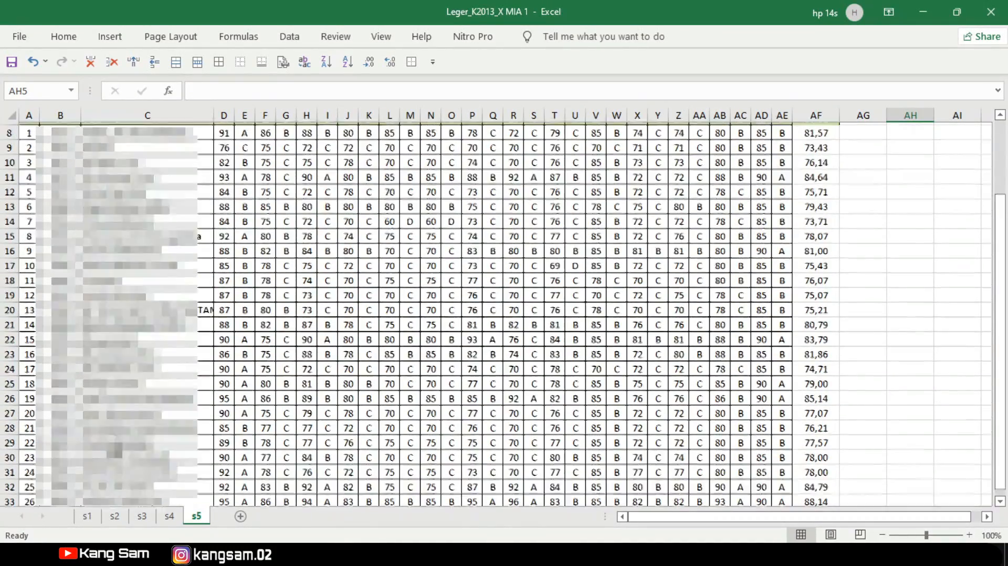
- Delete row 19, the entry for student number 12, from sheet s1
{"action": "left_click", "coordinate": [88, 516]}
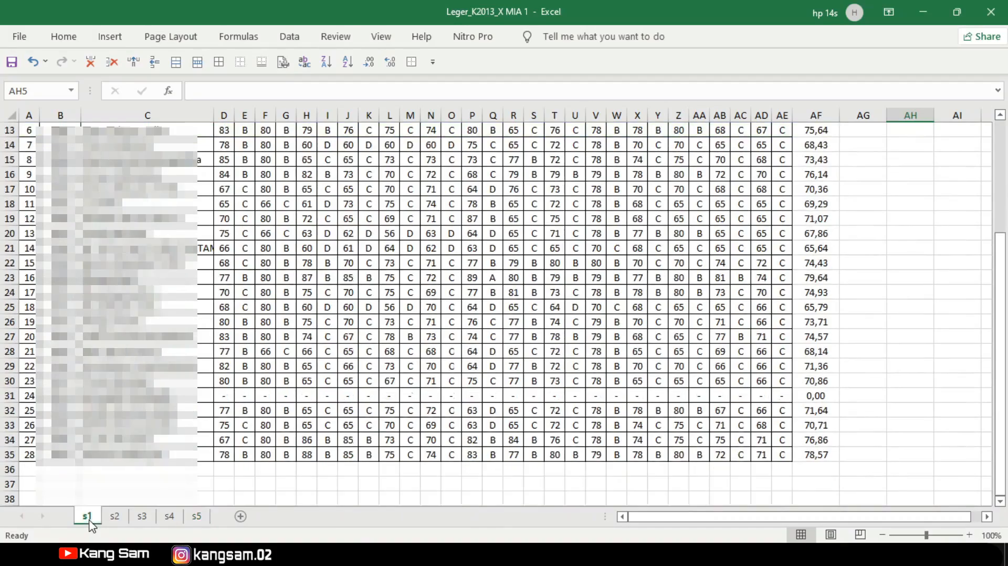
{"action": "scroll", "coordinate": [498, 315], "scroll_direction": "up", "scroll_amount": 5}
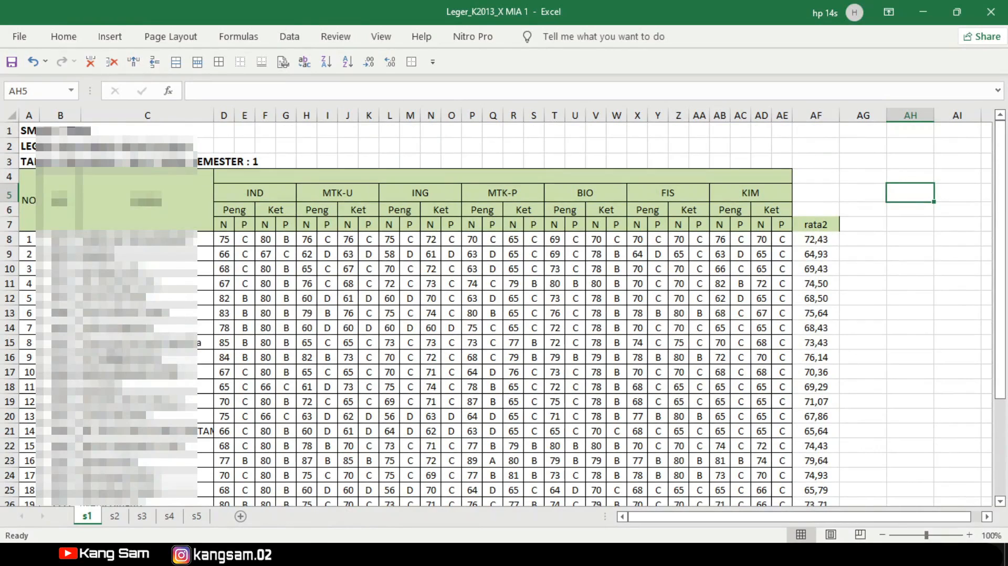
{"action": "scroll", "coordinate": [115, 363], "scroll_direction": "down", "scroll_amount": 1}
{"action": "left_click", "coordinate": [126, 356]}
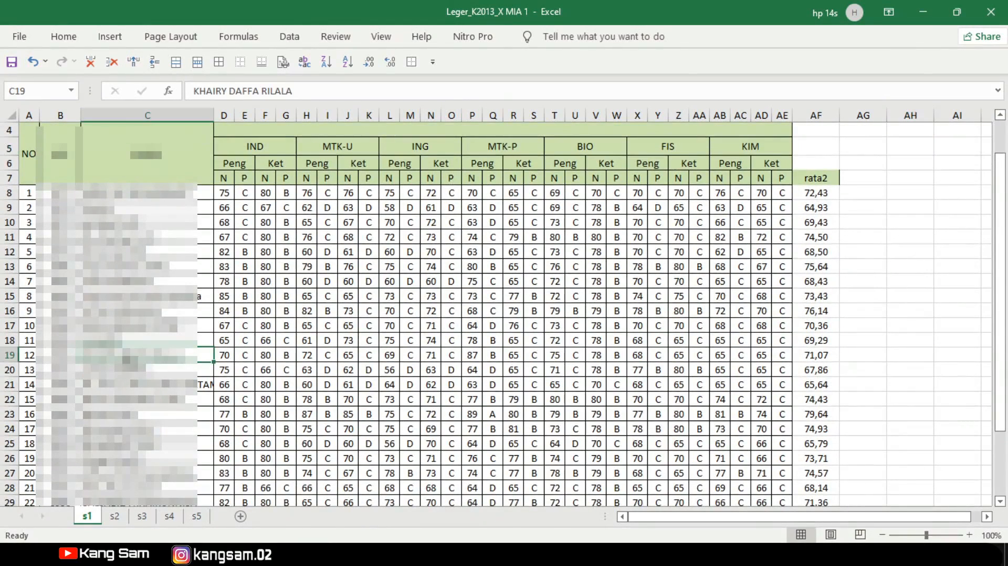
{"action": "left_click", "coordinate": [111, 63]}
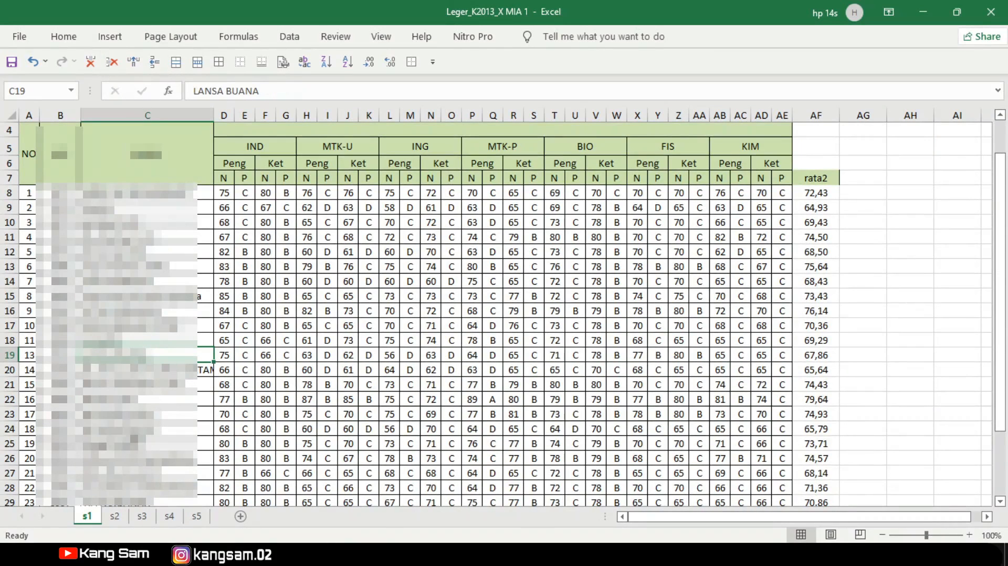
- Compare sheet s1 with the student list on s5 and delete row 31, the entry for student number 25, from s1
{"action": "left_click", "coordinate": [196, 517]}
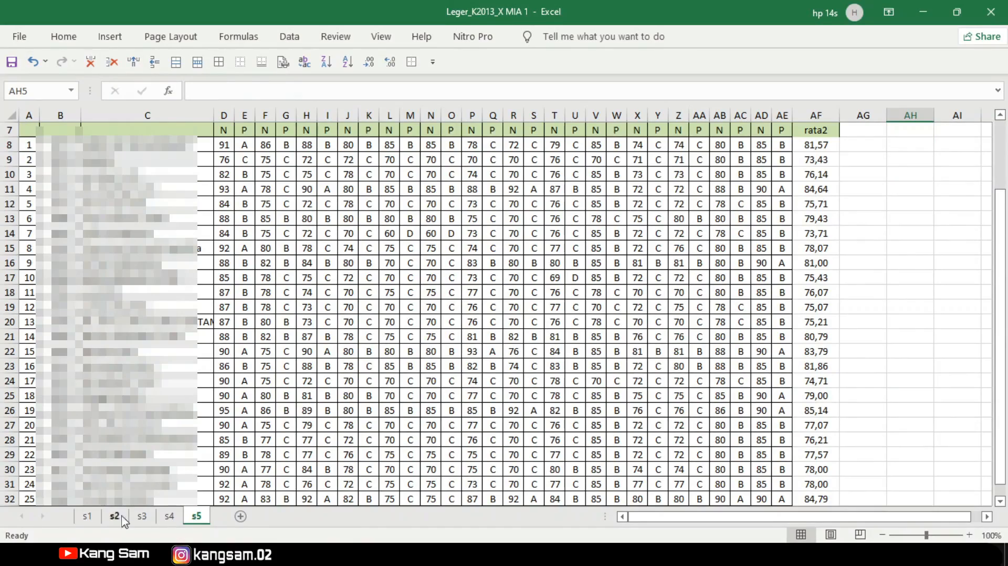
{"action": "left_click", "coordinate": [88, 517]}
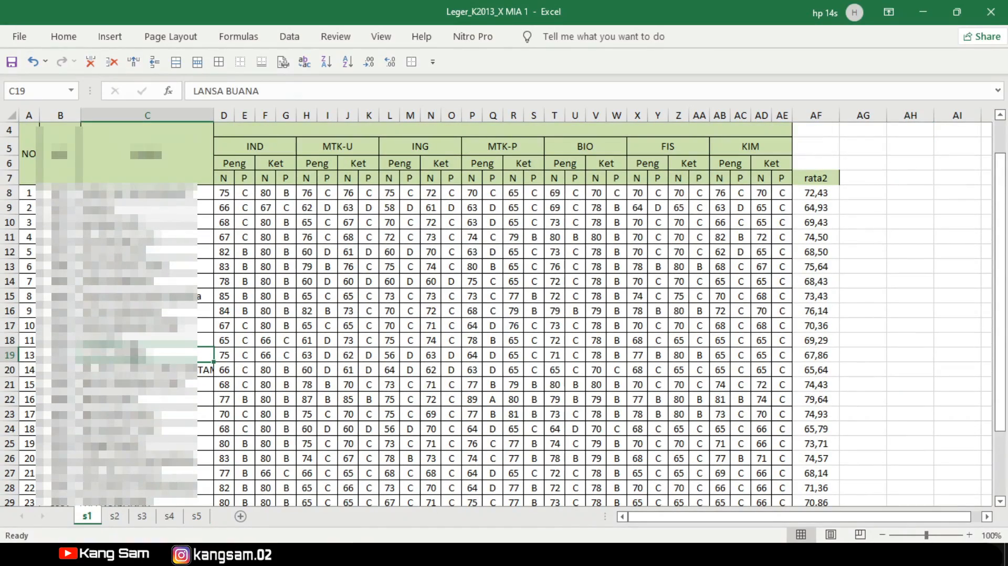
{"action": "scroll", "coordinate": [503, 313], "scroll_direction": "down", "scroll_amount": 1}
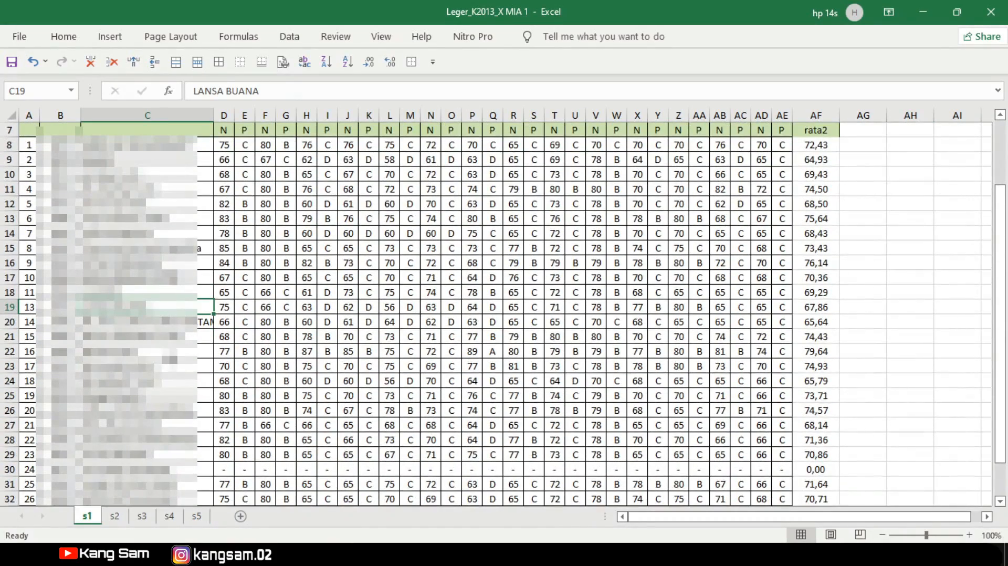
{"action": "scroll", "coordinate": [503, 313], "scroll_direction": "down", "scroll_amount": 1}
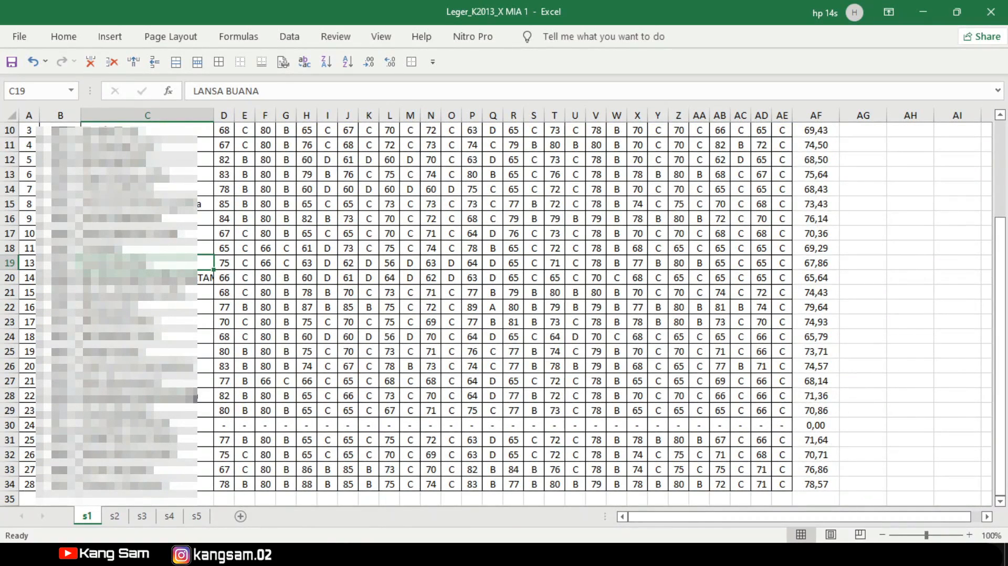
{"action": "left_click", "coordinate": [170, 442]}
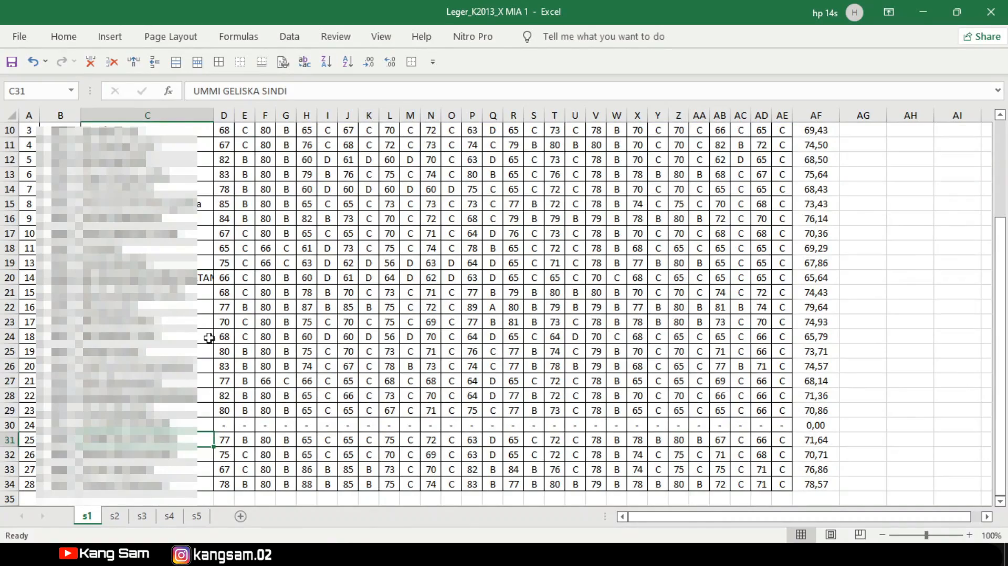
{"action": "scroll", "coordinate": [209, 338], "scroll_direction": "down", "scroll_amount": 1}
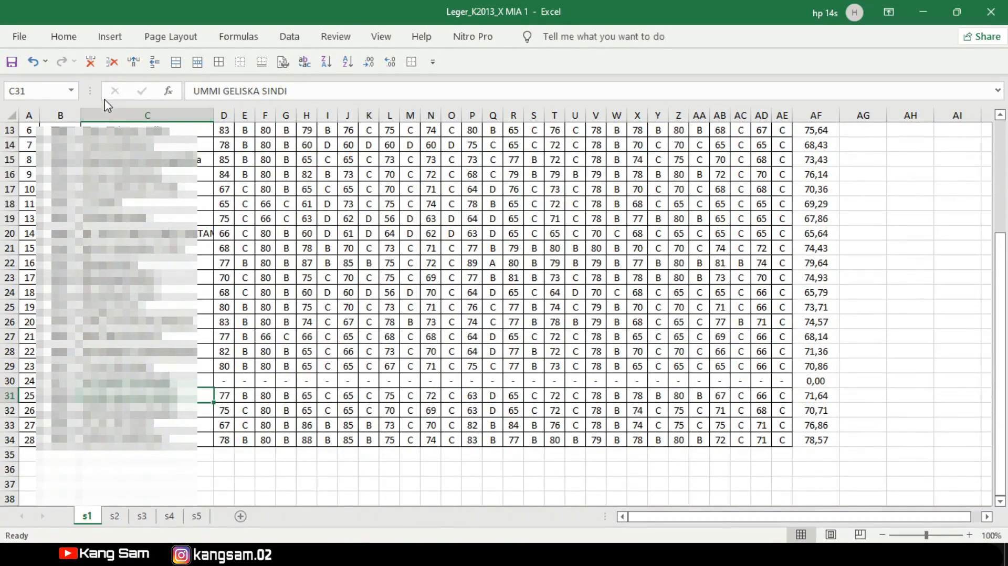
{"action": "left_click", "coordinate": [112, 62]}
- Renumber the NO column on sheet s1 consecutively from 1 to 26 and save the workbook
{"action": "scroll", "coordinate": [37, 315], "scroll_direction": "up", "scroll_amount": 4}
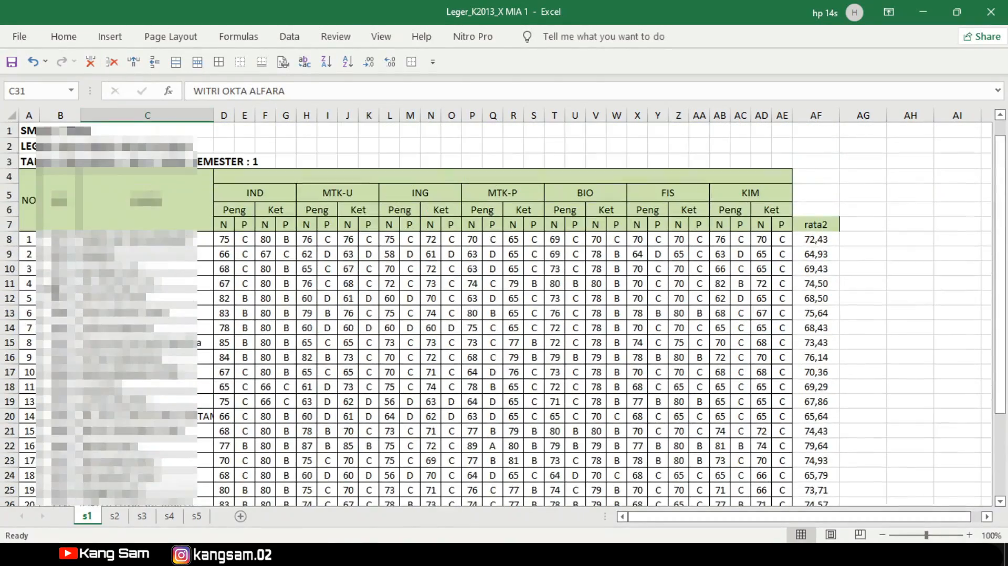
{"action": "left_click_drag", "start_coordinate": [29, 239], "coordinate": [31, 484]}
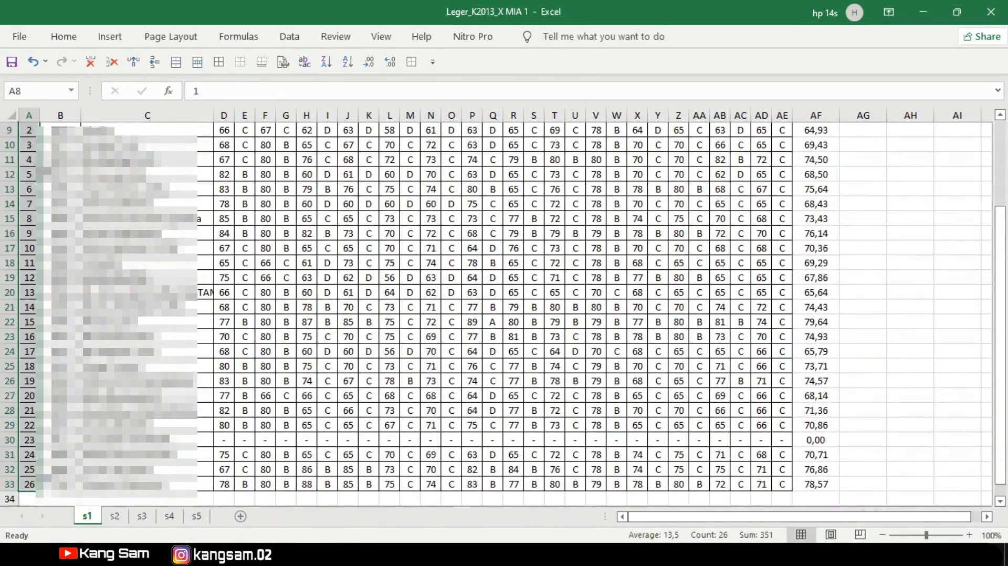
{"action": "left_click", "coordinate": [12, 62]}
{"action": "scroll", "coordinate": [173, 451], "scroll_direction": "up", "scroll_amount": 3}
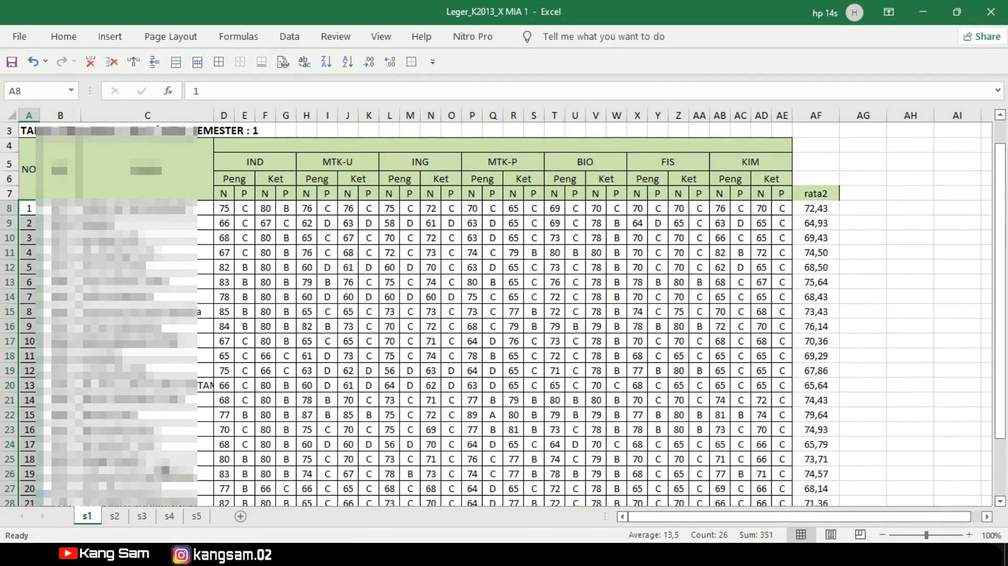
- Delete the rows of students number 12 and 25 from sheet s2
{"action": "left_click", "coordinate": [120, 524]}
{"action": "scroll", "coordinate": [157, 315], "scroll_direction": "up", "scroll_amount": 3}
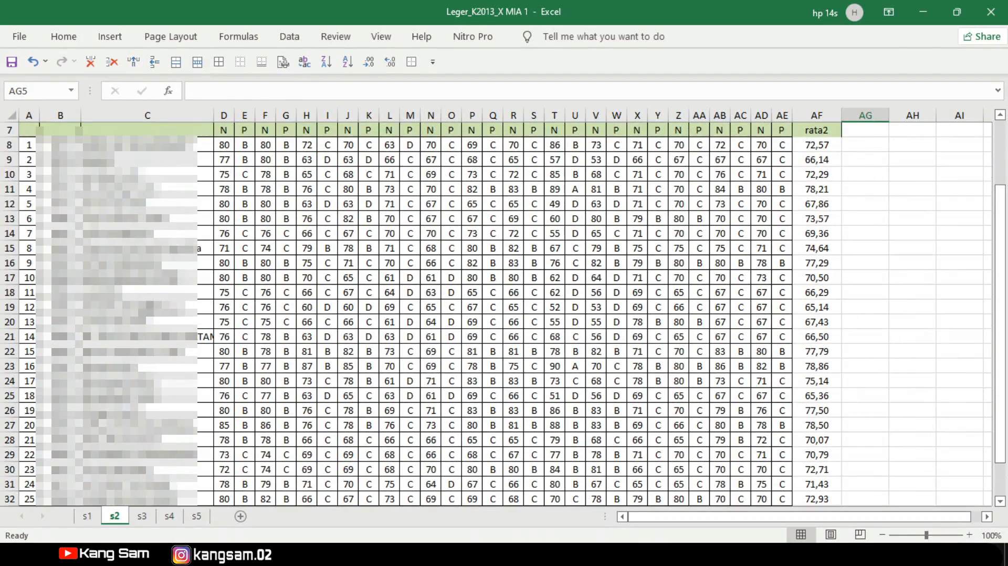
{"action": "left_click", "coordinate": [147, 307]}
{"action": "left_click", "coordinate": [112, 61]}
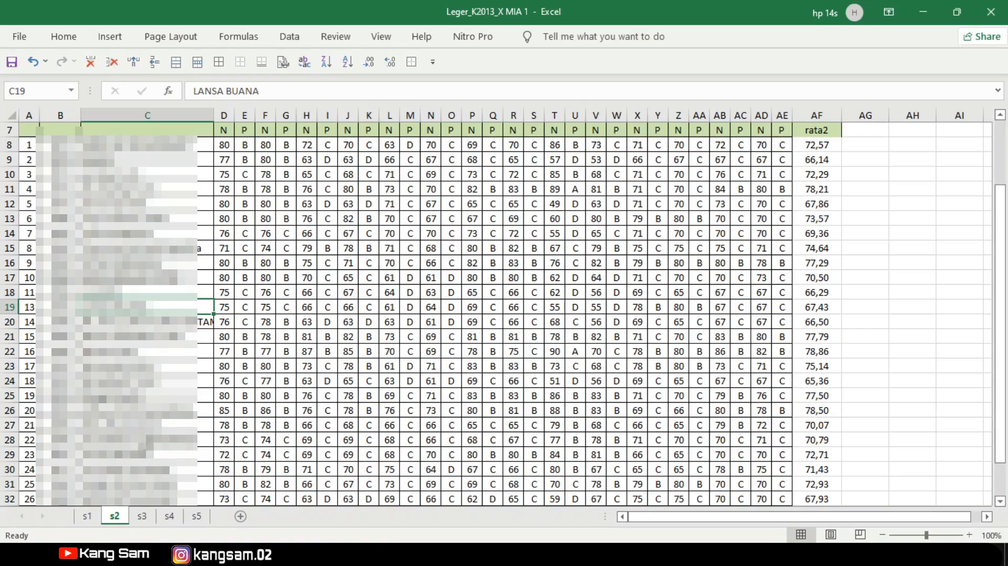
{"action": "scroll", "coordinate": [163, 399], "scroll_direction": "down", "scroll_amount": 1}
{"action": "left_click", "coordinate": [145, 441]}
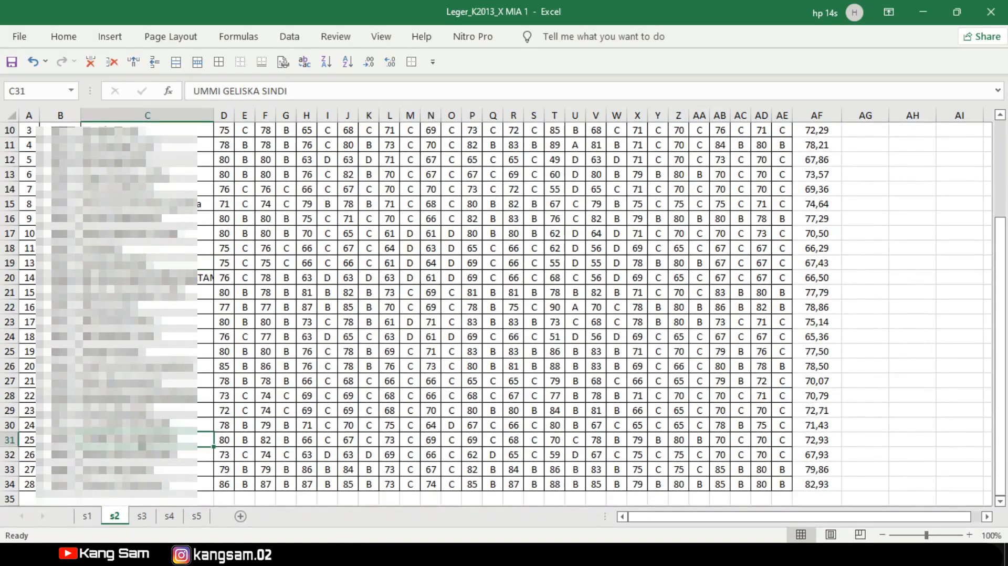
{"action": "left_click", "coordinate": [95, 63]}
- Renumber the NO column on sheet s2 consecutively from 1 to 26 and save the workbook
{"action": "scroll", "coordinate": [84, 242], "scroll_direction": "up", "scroll_amount": 3}
{"action": "left_click_drag", "start_coordinate": [31, 239], "coordinate": [48, 452]}
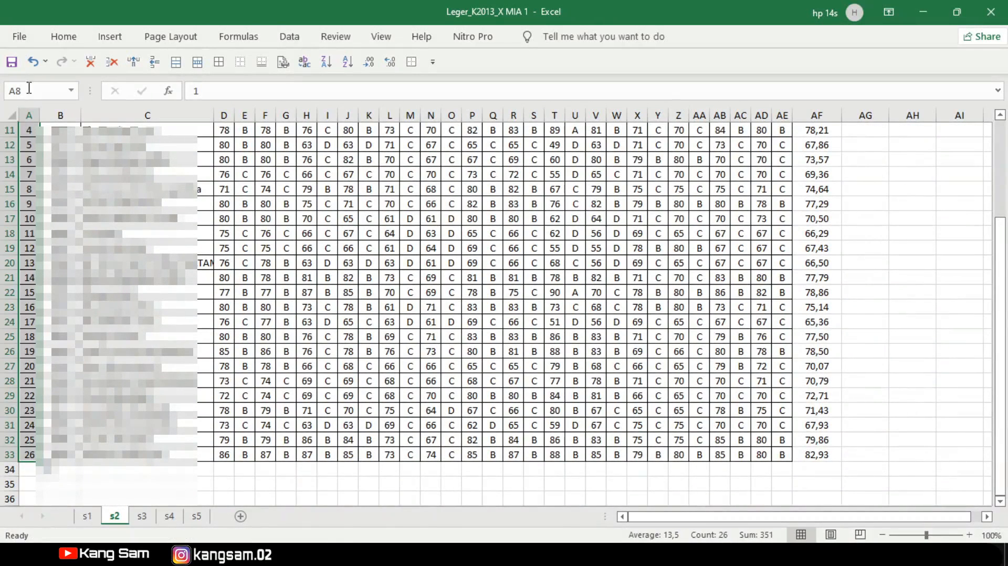
{"action": "left_click", "coordinate": [11, 62]}
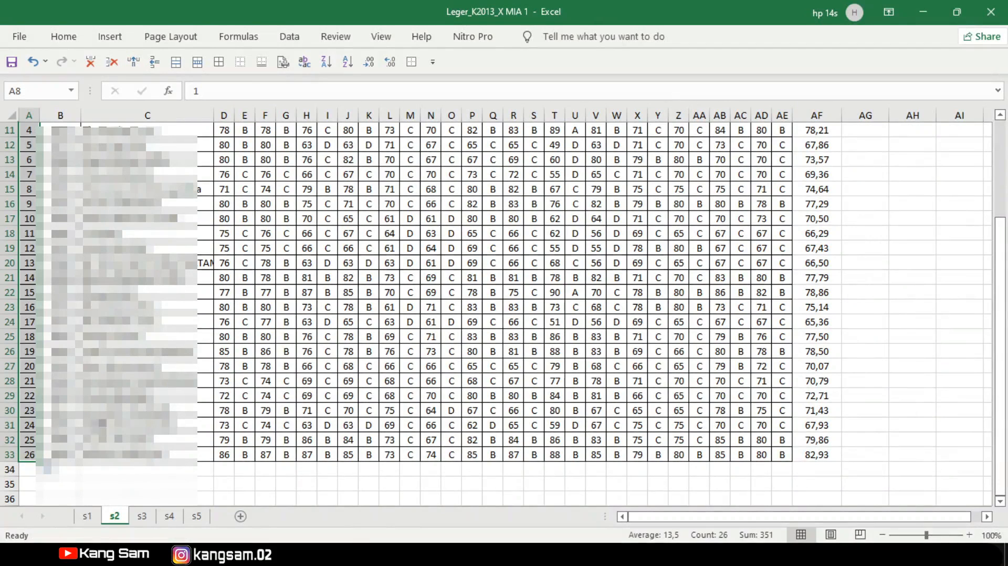
- Delete row 19, the entry for student number 12, from sheet s3
{"action": "left_click", "coordinate": [141, 515]}
{"action": "scroll", "coordinate": [504, 315], "scroll_direction": "up", "scroll_amount": 3}
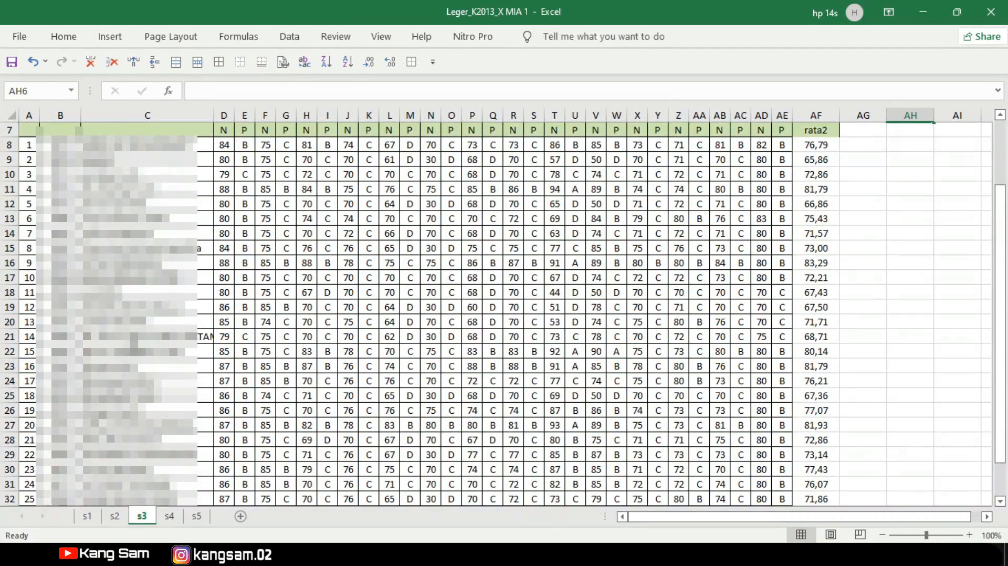
{"action": "scroll", "coordinate": [504, 315], "scroll_direction": "up", "scroll_amount": 2}
{"action": "scroll", "coordinate": [503, 315], "scroll_direction": "down", "scroll_amount": 1}
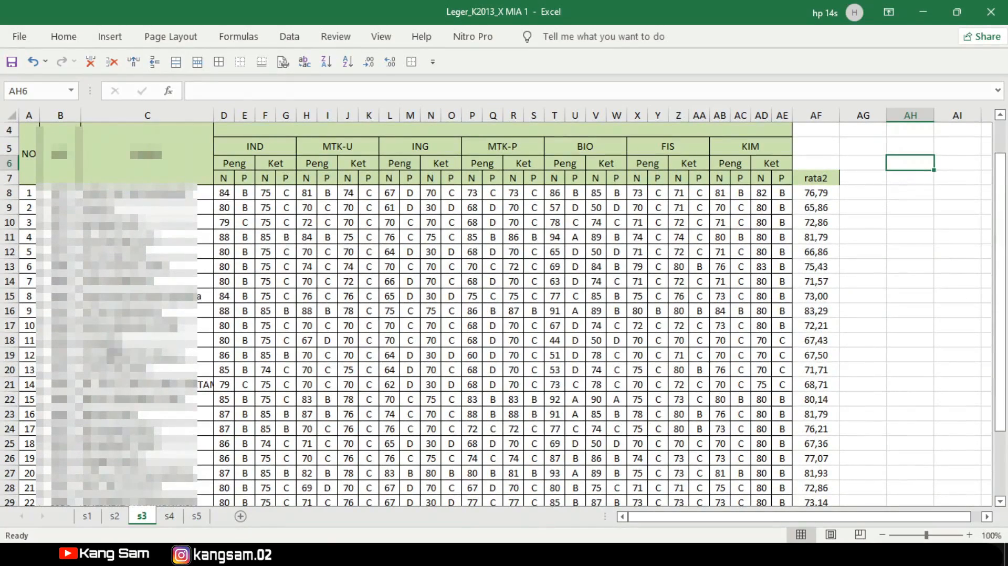
{"action": "left_click", "coordinate": [113, 355]}
{"action": "left_click", "coordinate": [112, 61]}
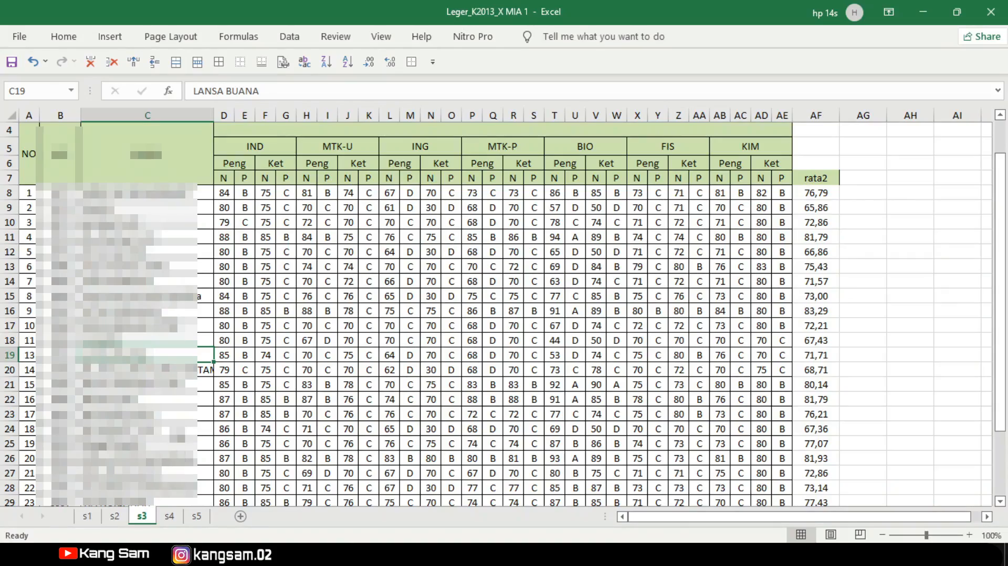
- Delete the row of student number 25 from sheet s3 and renumber its NO column from 1 to 26
{"action": "scroll", "coordinate": [179, 434], "scroll_direction": "down", "scroll_amount": 1}
{"action": "scroll", "coordinate": [178, 435], "scroll_direction": "down", "scroll_amount": 3}
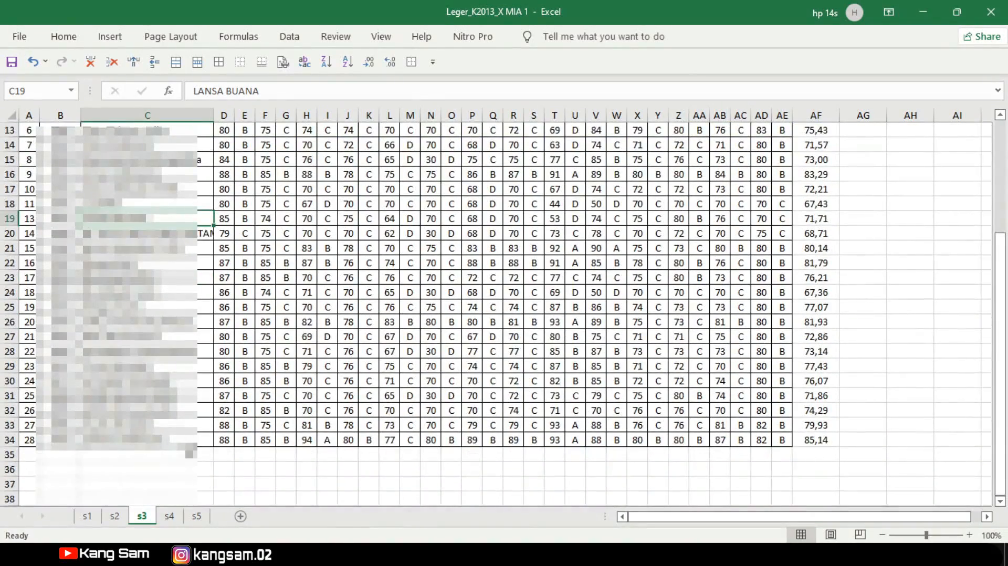
{"action": "scroll", "coordinate": [190, 451], "scroll_direction": "up", "scroll_amount": 3}
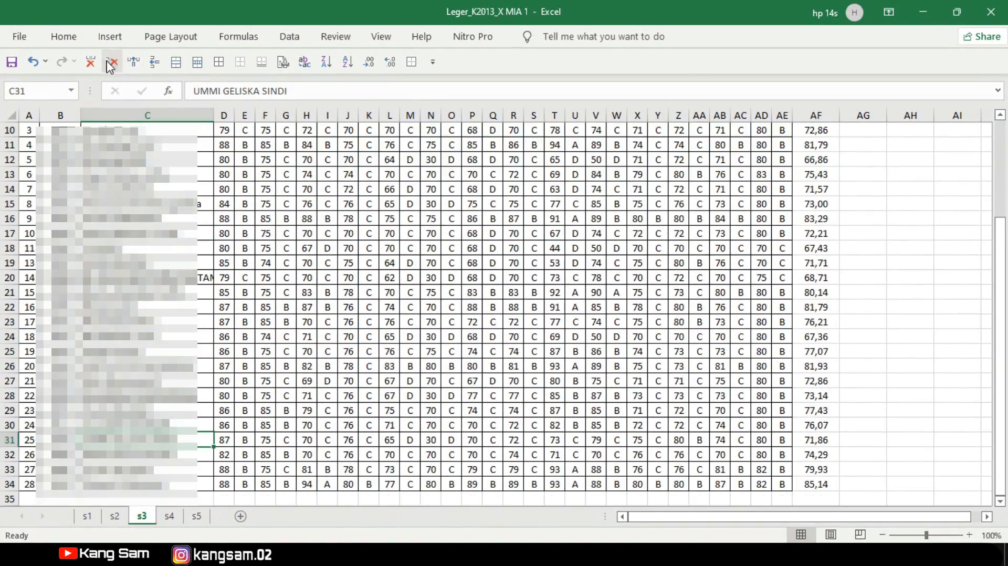
{"action": "left_click", "coordinate": [111, 62]}
{"action": "scroll", "coordinate": [504, 315], "scroll_direction": "up", "scroll_amount": 3}
{"action": "left_click_drag", "start_coordinate": [30, 239], "coordinate": [34, 498]}
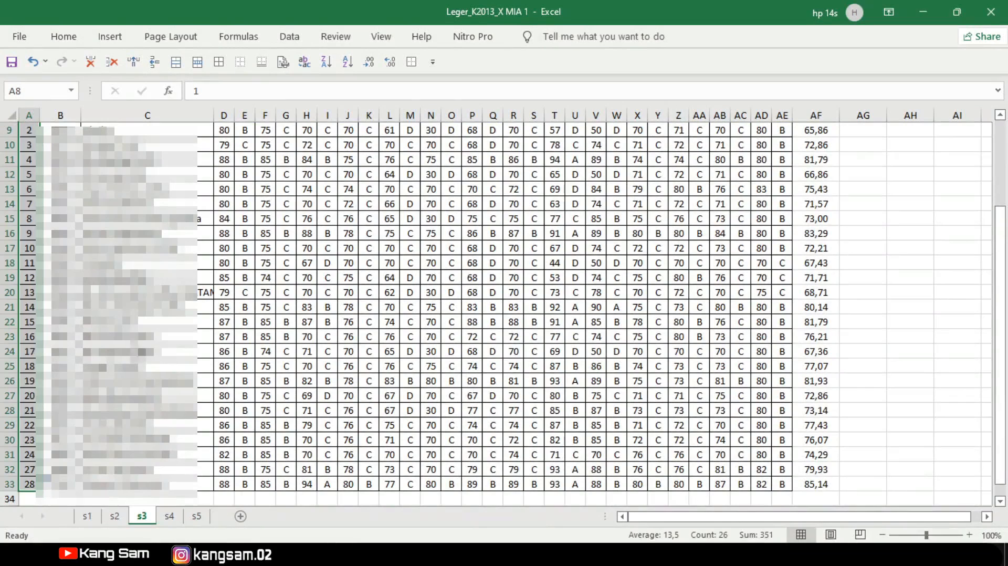
- Delete row 31, the entry for student number 24, from sheet s4 and renumber the NO column from 1 to 26
{"action": "left_click", "coordinate": [170, 516]}
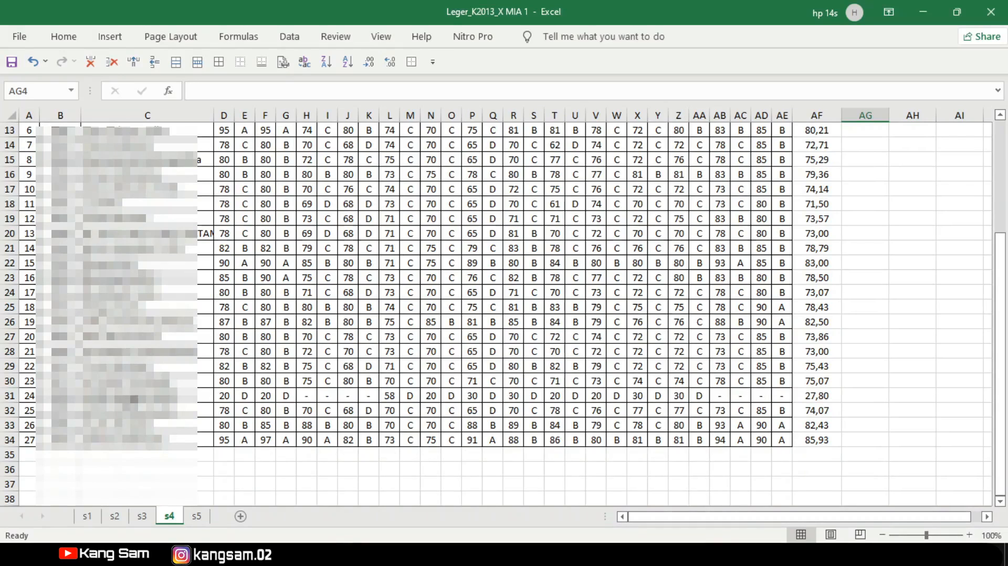
{"action": "left_click", "coordinate": [129, 396]}
{"action": "left_click", "coordinate": [112, 62]}
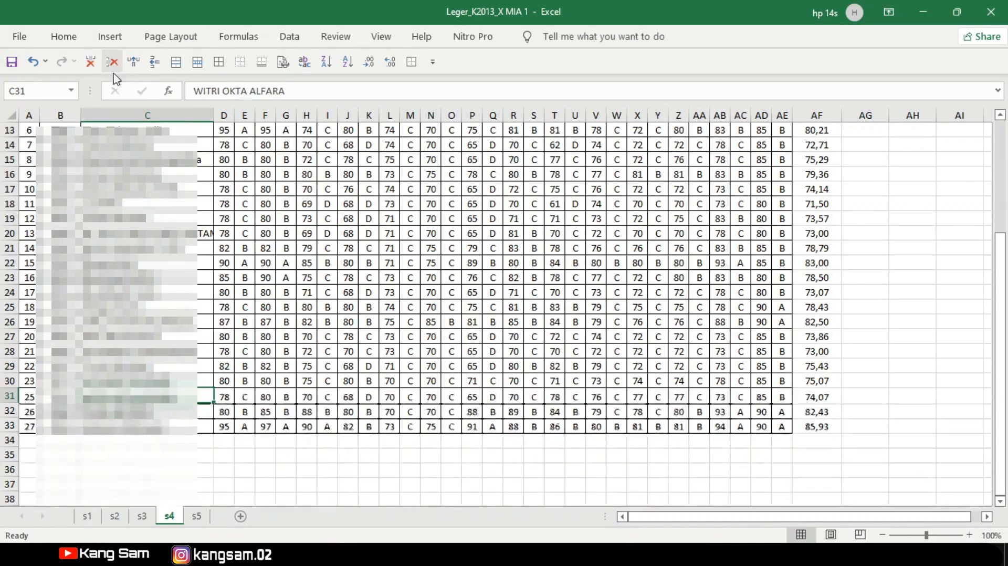
{"action": "scroll", "coordinate": [63, 368], "scroll_direction": "up", "scroll_amount": 4}
{"action": "left_click_drag", "start_coordinate": [27, 239], "coordinate": [40, 490]}
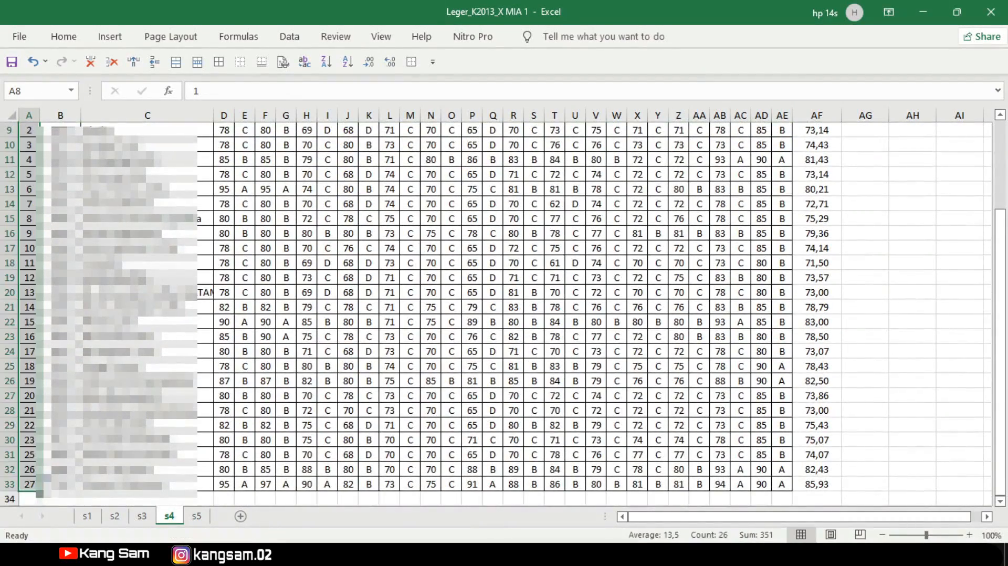
- Check the full student list on sheet s5 and compare it with the list on sheet s2
{"action": "left_click", "coordinate": [197, 516]}
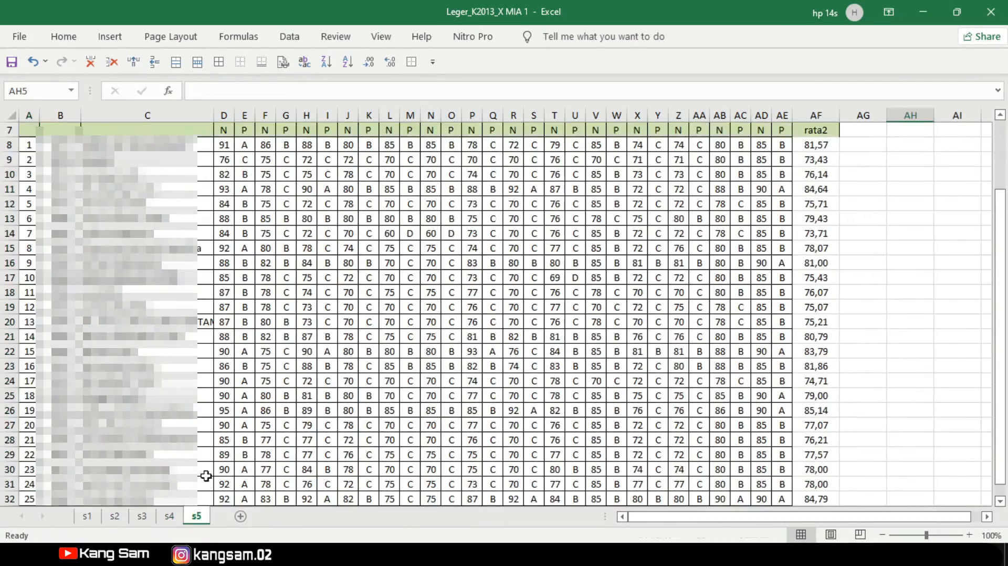
{"action": "scroll", "coordinate": [154, 370], "scroll_direction": "down", "scroll_amount": 4}
{"action": "scroll", "coordinate": [154, 370], "scroll_direction": "up", "scroll_amount": 5}
{"action": "scroll", "coordinate": [154, 370], "scroll_direction": "up", "scroll_amount": 1}
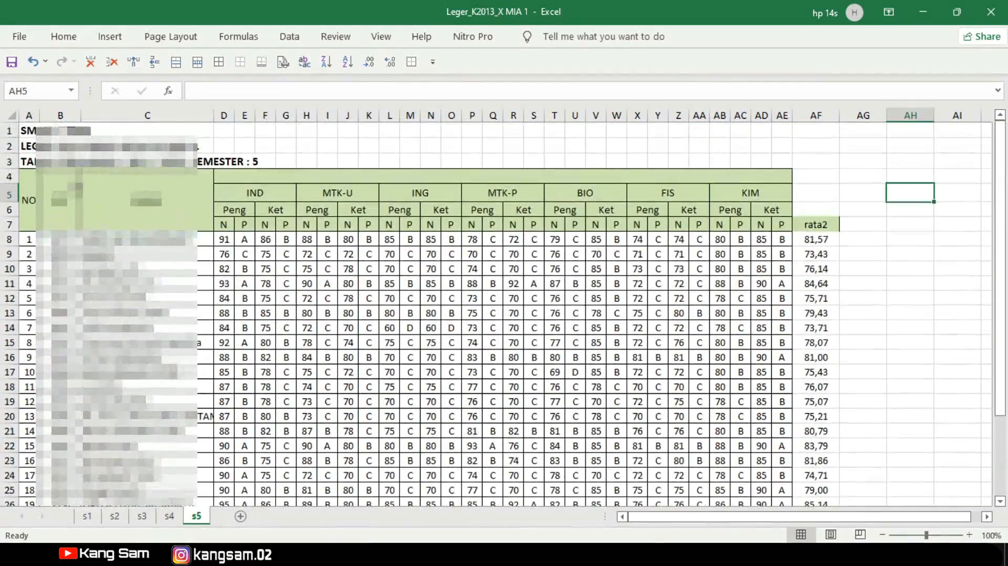
{"action": "left_click", "coordinate": [115, 517]}
{"action": "scroll", "coordinate": [433, 480], "scroll_direction": "up", "scroll_amount": 2}
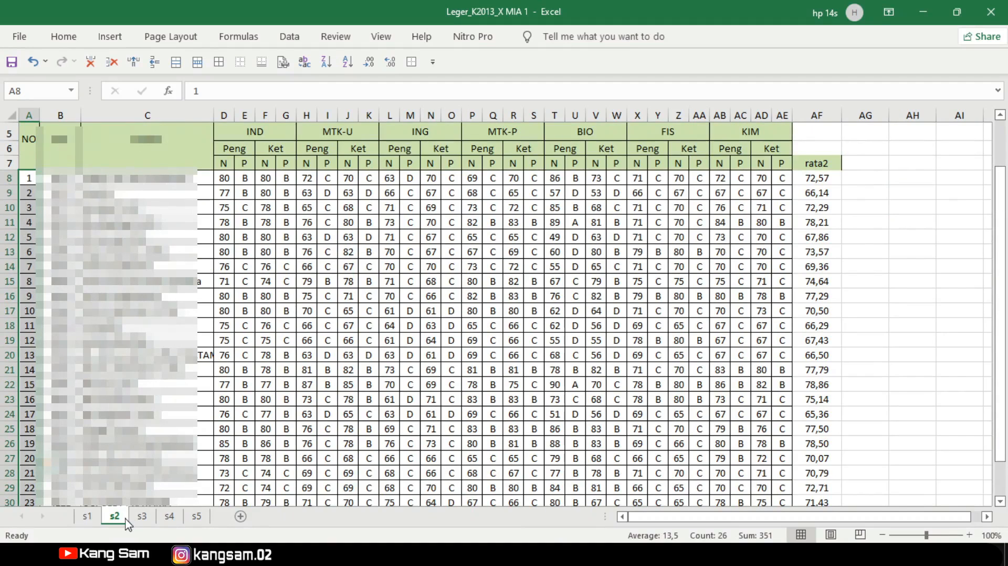
- Add blank sheets after s2 and s1, and paste the student list A8:C33 from s1 at A2 of the sheet following s1
{"action": "left_click", "coordinate": [241, 517]}
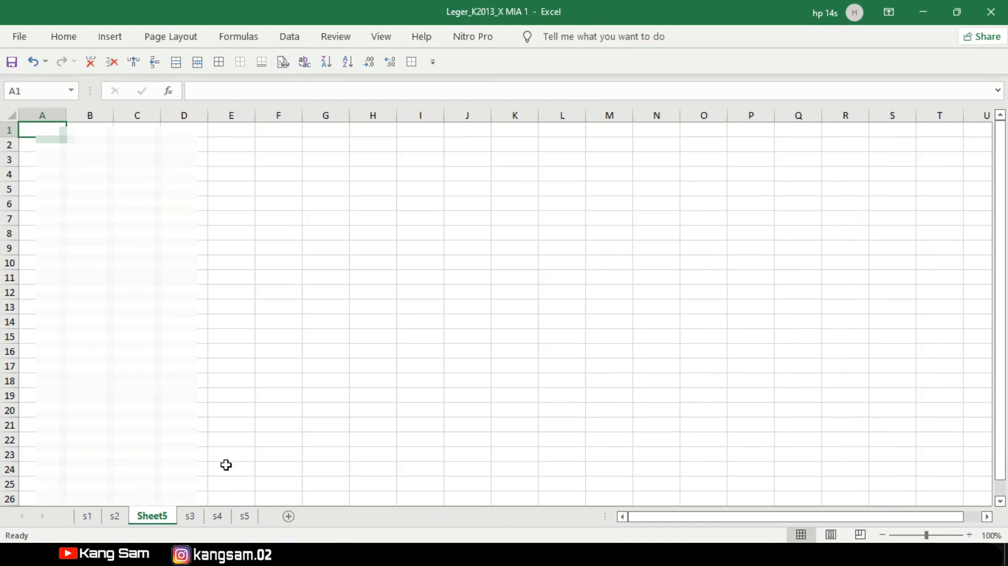
{"action": "left_click", "coordinate": [87, 517]}
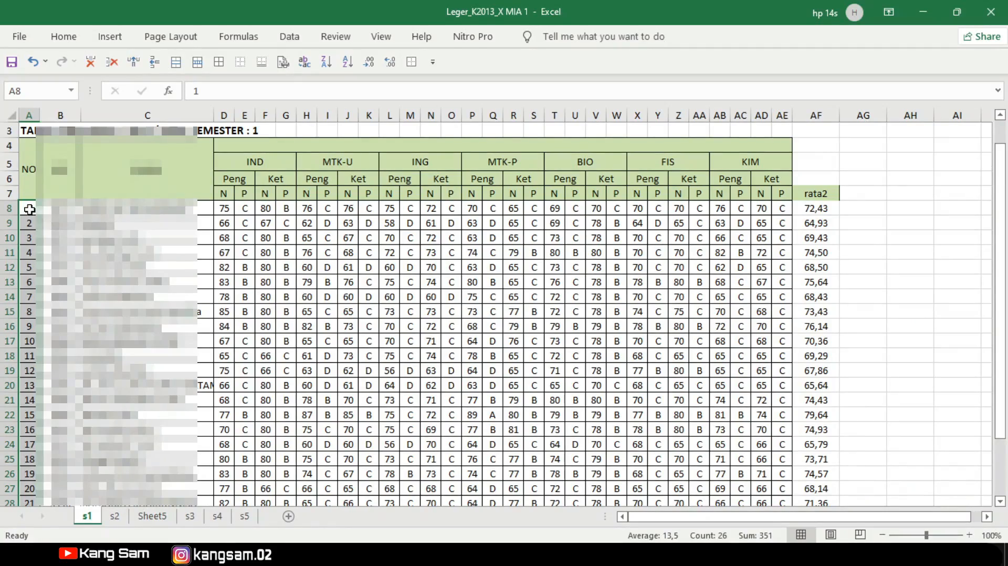
{"action": "left_click_drag", "start_coordinate": [27, 208], "coordinate": [212, 495]}
{"action": "key", "text": "ctrl+c"}
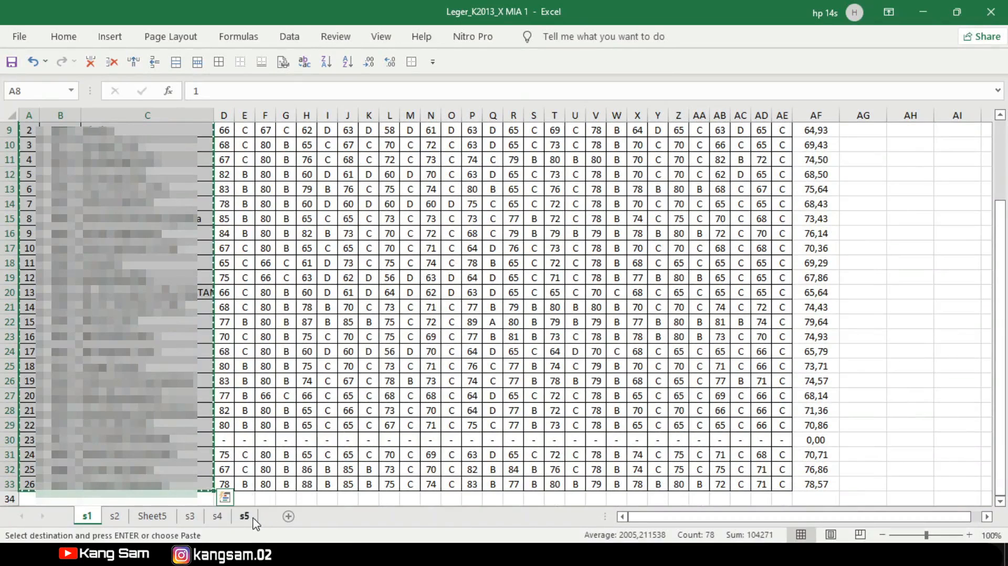
{"action": "left_click", "coordinate": [289, 516]}
- Adjust the width of column B on Sheet6 and set column C's width to 25
{"action": "mouse_move", "coordinate": [65, 116]}
{"action": "left_mouse_down"}
{"action": "mouse_move", "coordinate": [43, 121]}
{"action": "mouse_move", "coordinate": [90, 111]}
{"action": "mouse_move", "coordinate": [74, 114]}
{"action": "left_mouse_up"}
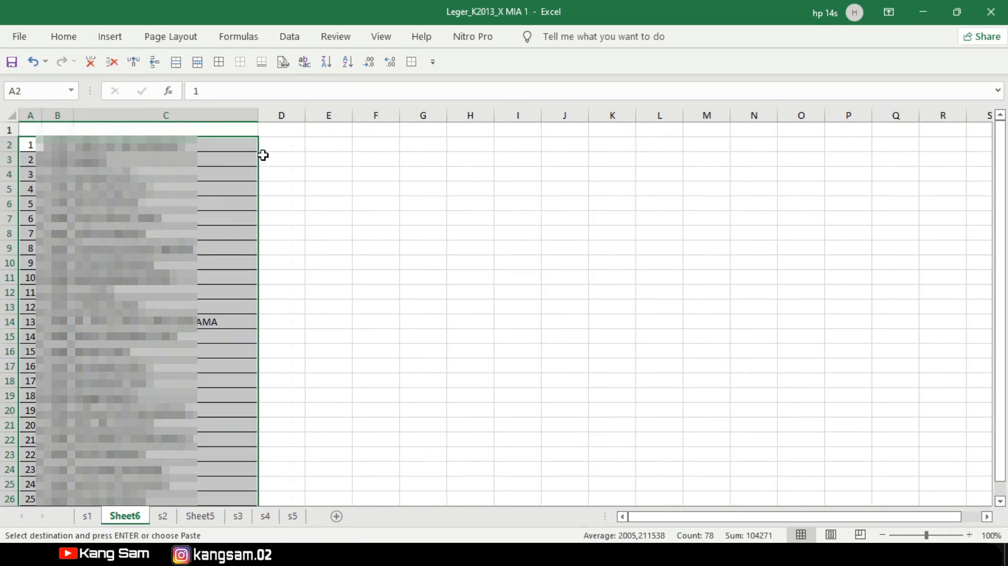
{"action": "left_click", "coordinate": [231, 113]}
{"action": "right_click", "coordinate": [232, 114]}
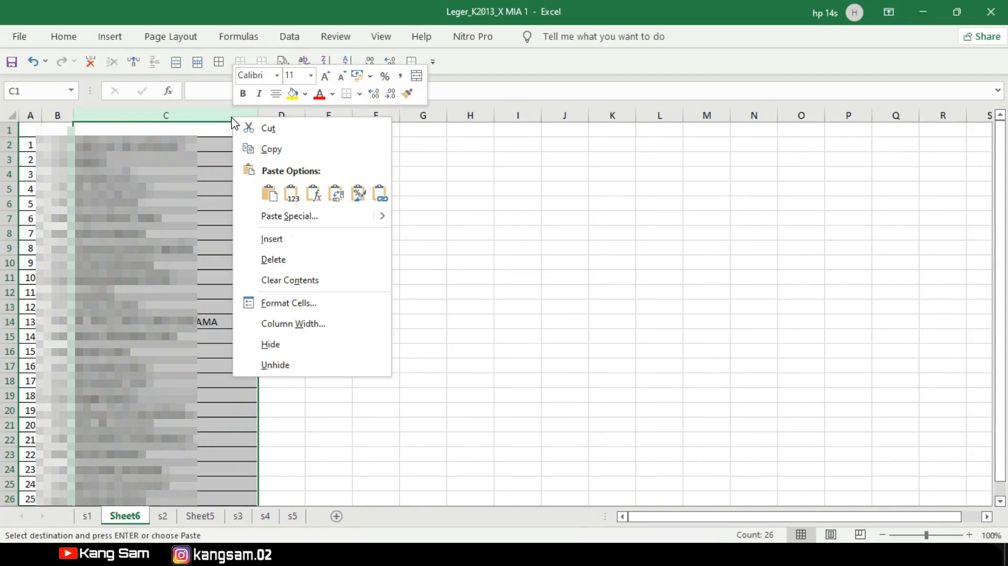
{"action": "left_click", "coordinate": [287, 323]}
{"action": "type", "text": "35"}
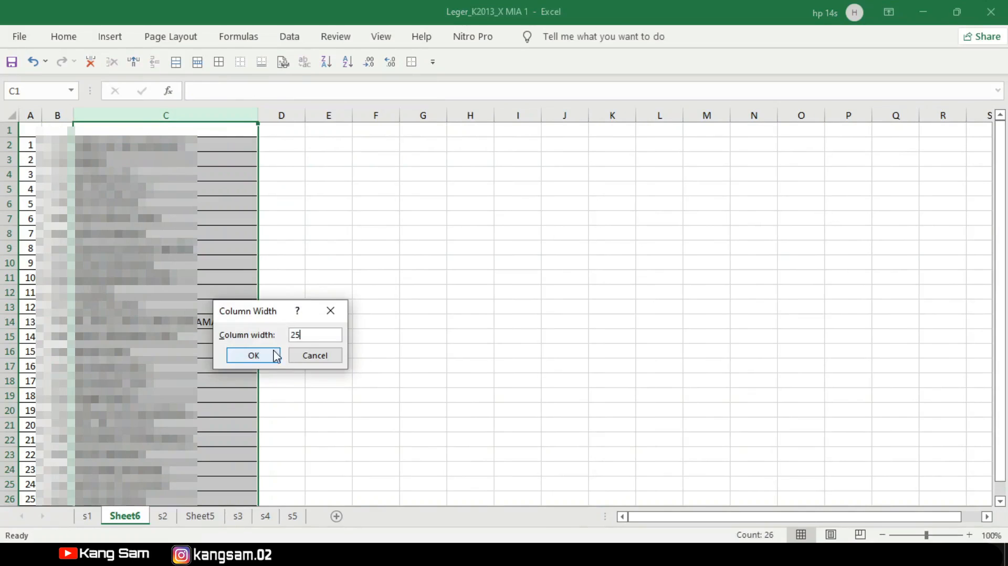
{"action": "left_click", "coordinate": [276, 354]}
{"action": "left_click", "coordinate": [283, 273]}
{"action": "scroll", "coordinate": [229, 263], "scroll_direction": "down", "scroll_amount": 2}
{"action": "scroll", "coordinate": [232, 259], "scroll_direction": "up", "scroll_amount": 2}
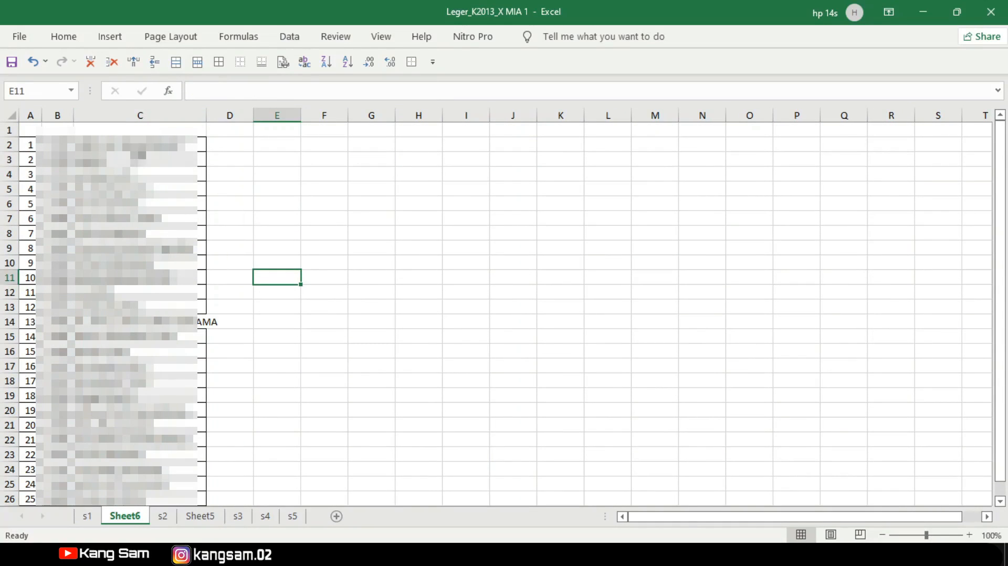
- Enter the headers no, nis, nama and s1 in cells A1 to D1 above the student list on Sheet6
{"action": "left_click", "coordinate": [38, 130]}
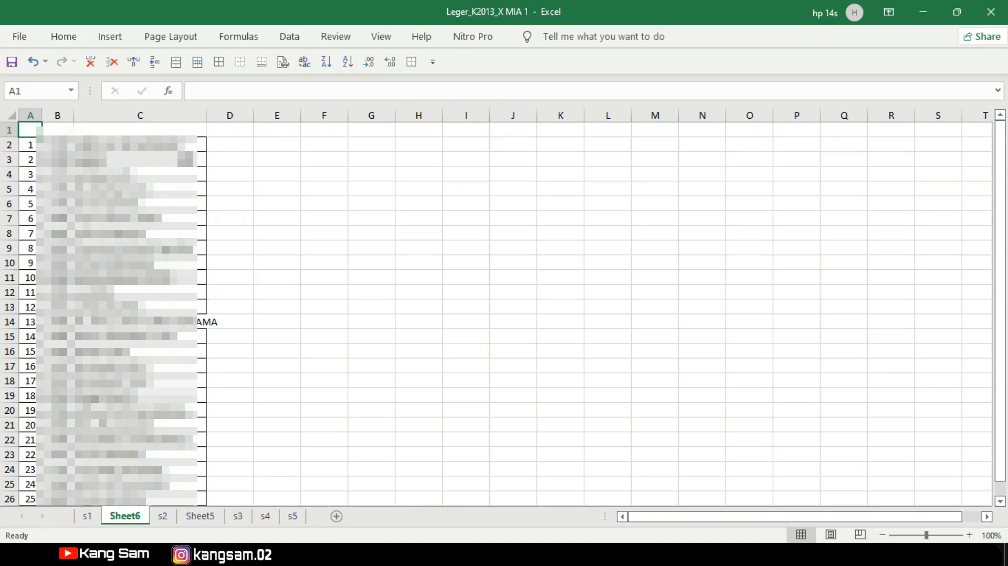
{"action": "type", "text": "no"}
{"action": "key", "text": "Tab"}
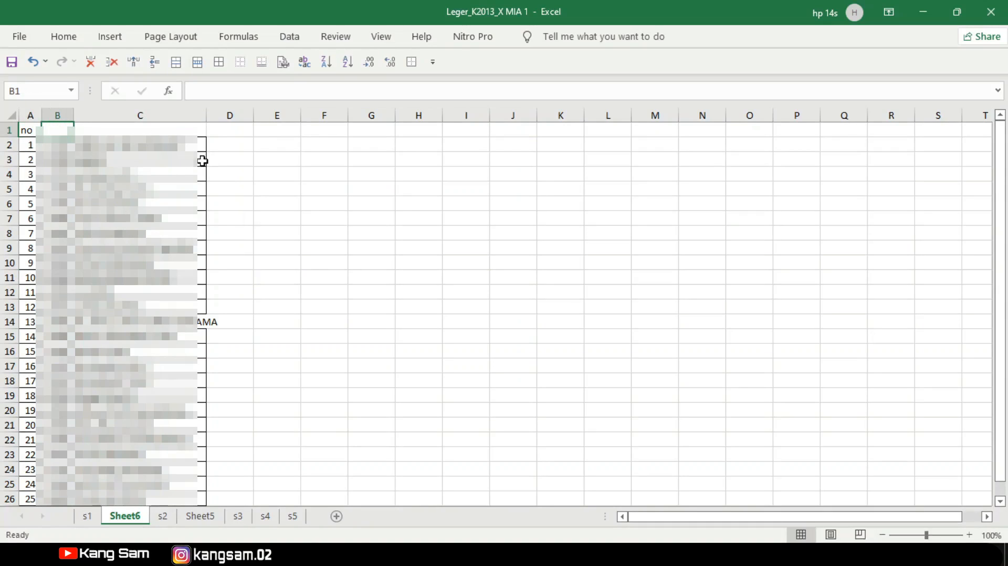
{"action": "type", "text": "nis"}
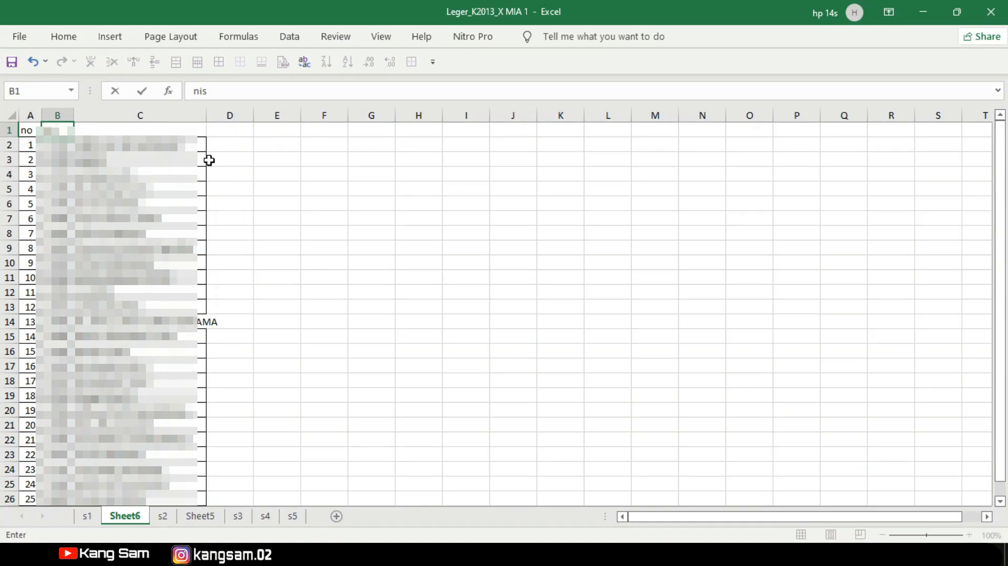
{"action": "key", "text": "Tab"}
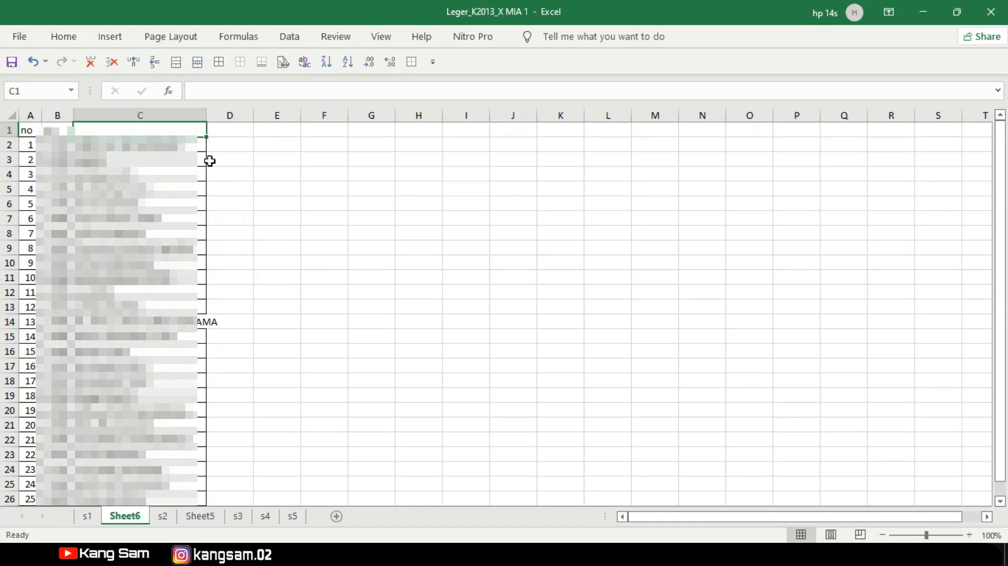
{"action": "type", "text": "nama"}
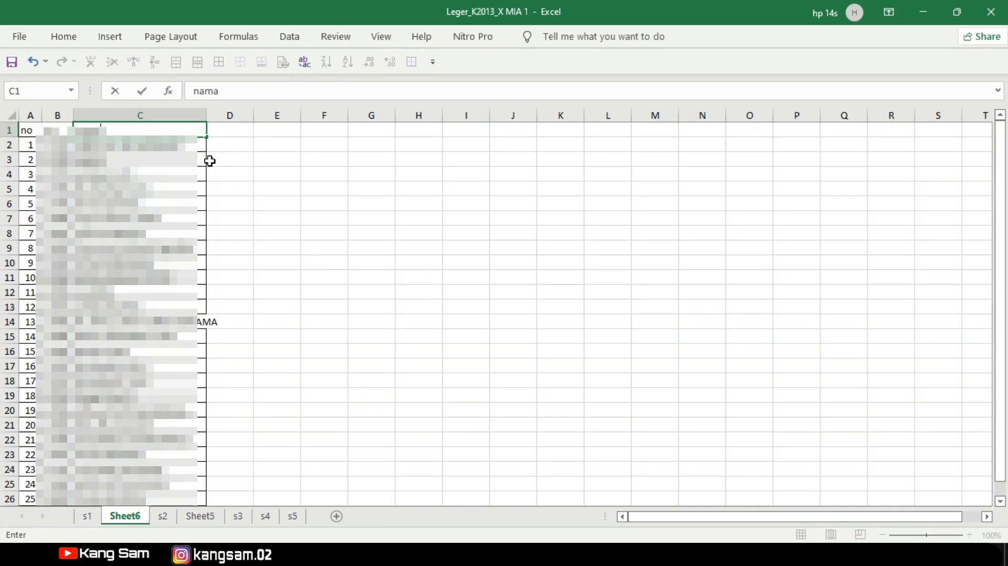
{"action": "left_click", "coordinate": [238, 130]}
{"action": "type", "text": "s1"}
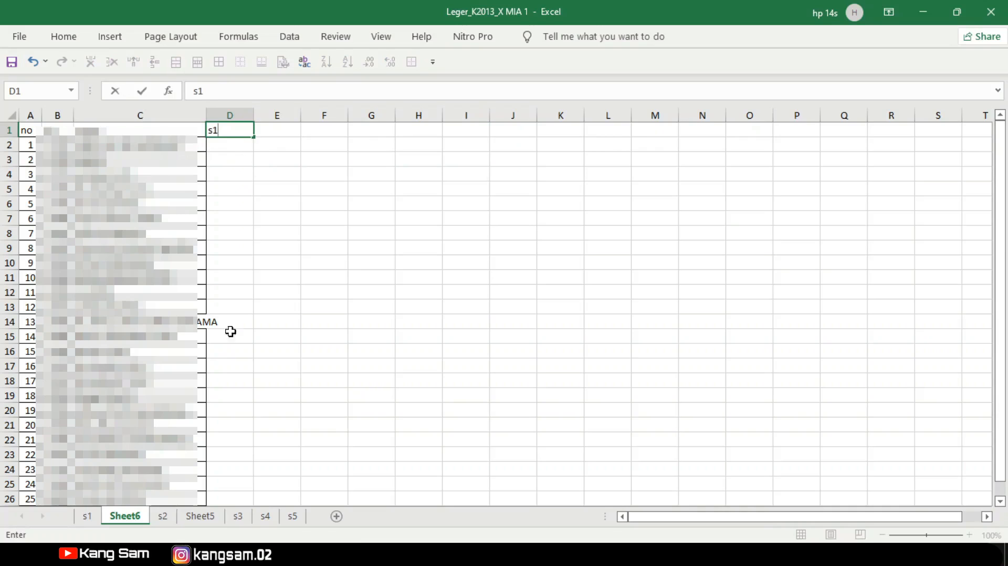
- Copy the averages AF8:AF33 from sheet s1, move Sheet6 after s5, and select its cell D2 as the paste target
{"action": "left_click", "coordinate": [87, 516]}
{"action": "scroll", "coordinate": [607, 281], "scroll_direction": "up", "scroll_amount": 3}
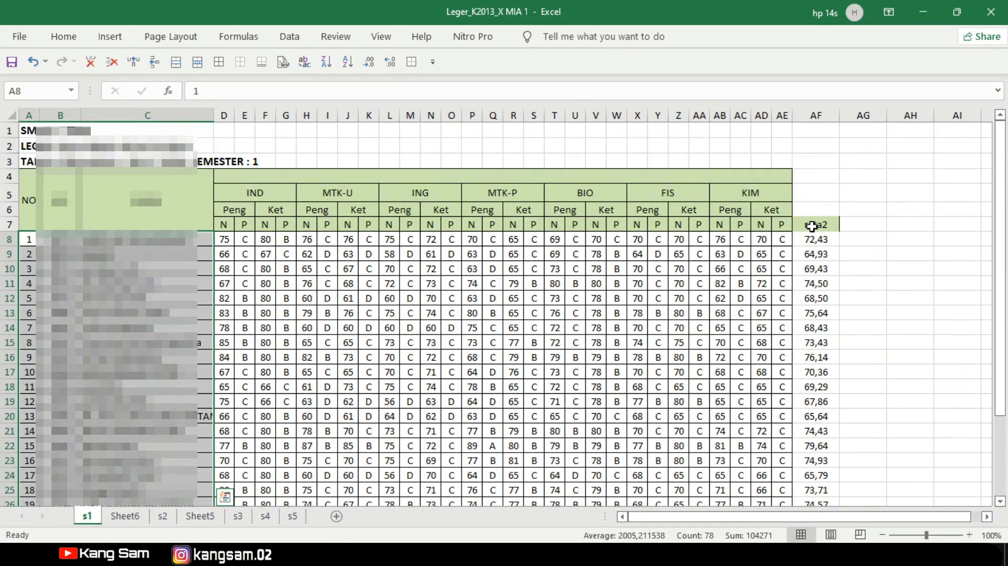
{"action": "left_click_drag", "start_coordinate": [817, 240], "coordinate": [816, 475]}
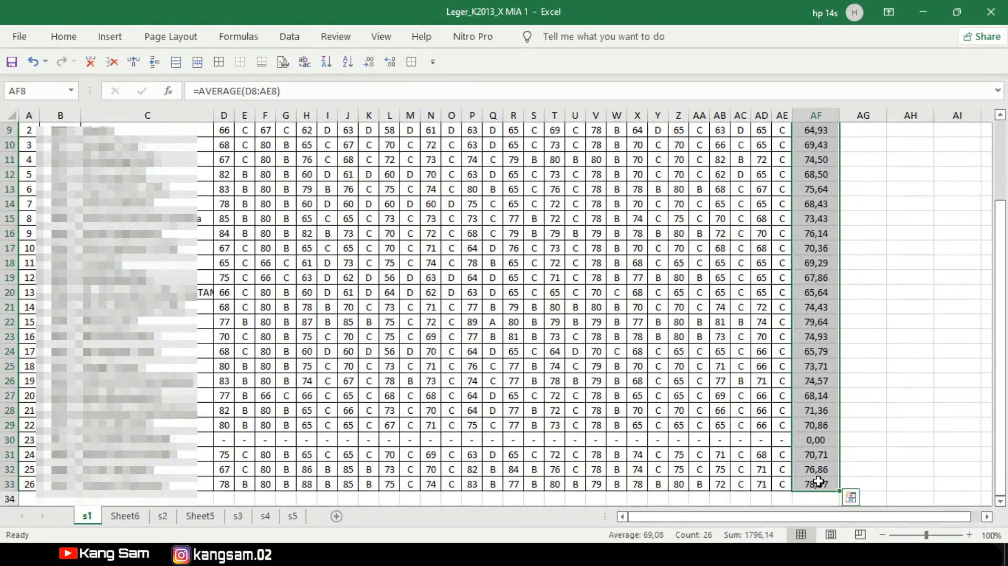
{"action": "key", "text": "ctrl+c"}
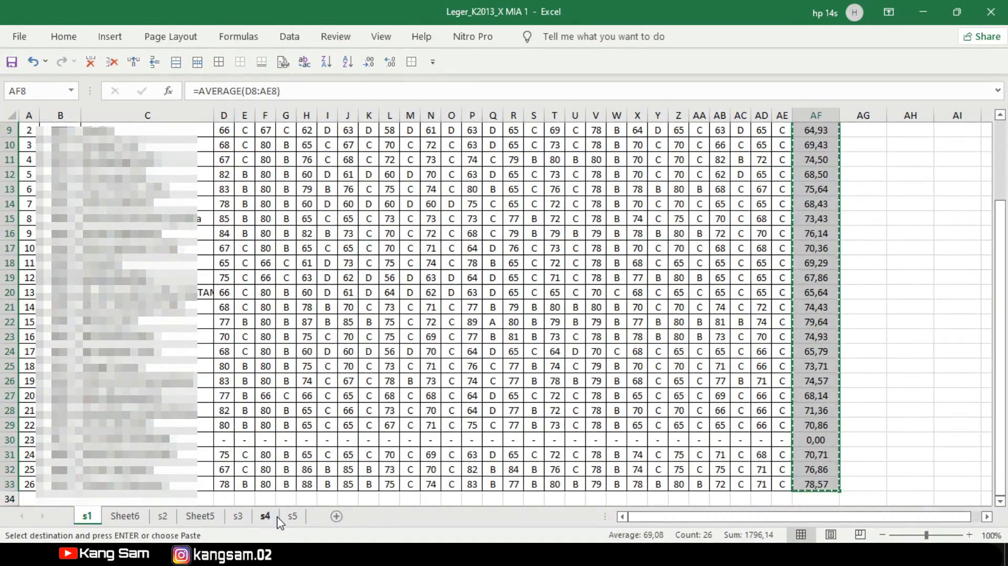
{"action": "mouse_move", "coordinate": [128, 523]}
{"action": "left_mouse_down"}
{"action": "mouse_move", "coordinate": [294, 534]}
{"action": "mouse_move", "coordinate": [317, 524]}
{"action": "left_mouse_up"}
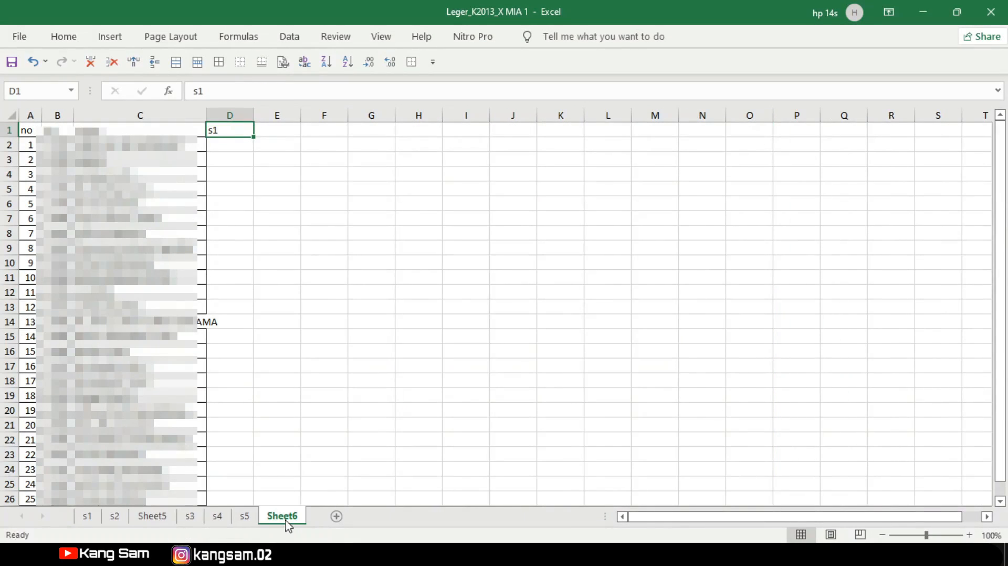
{"action": "left_click", "coordinate": [225, 144]}
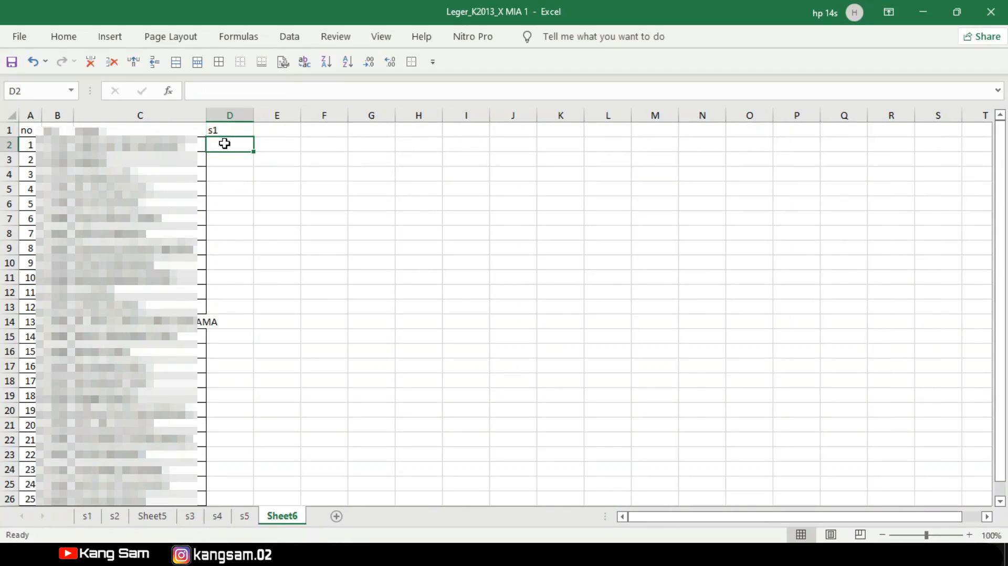
- Copy the averages in AF8:AF33 of sheet s1 and paste them as values into Sheet6 starting at D2
{"action": "right_click", "coordinate": [226, 147]}
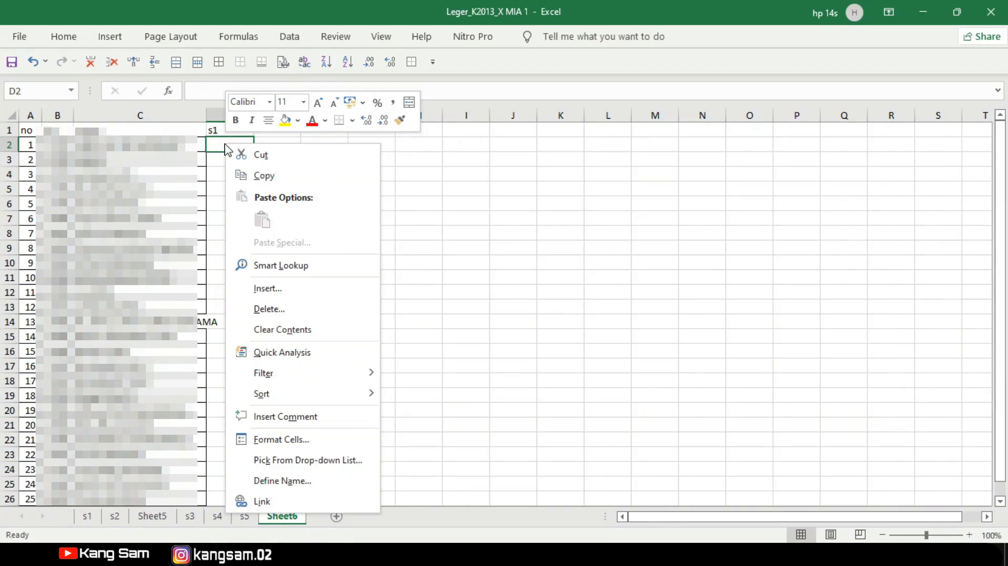
{"action": "left_click", "coordinate": [91, 520]}
{"action": "left_click", "coordinate": [88, 517]}
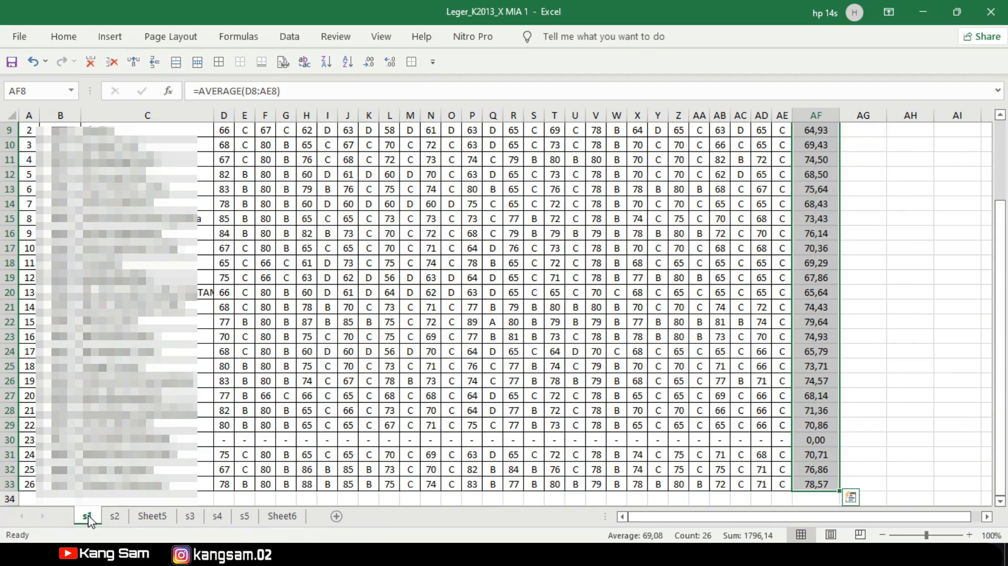
{"action": "left_click", "coordinate": [282, 520]}
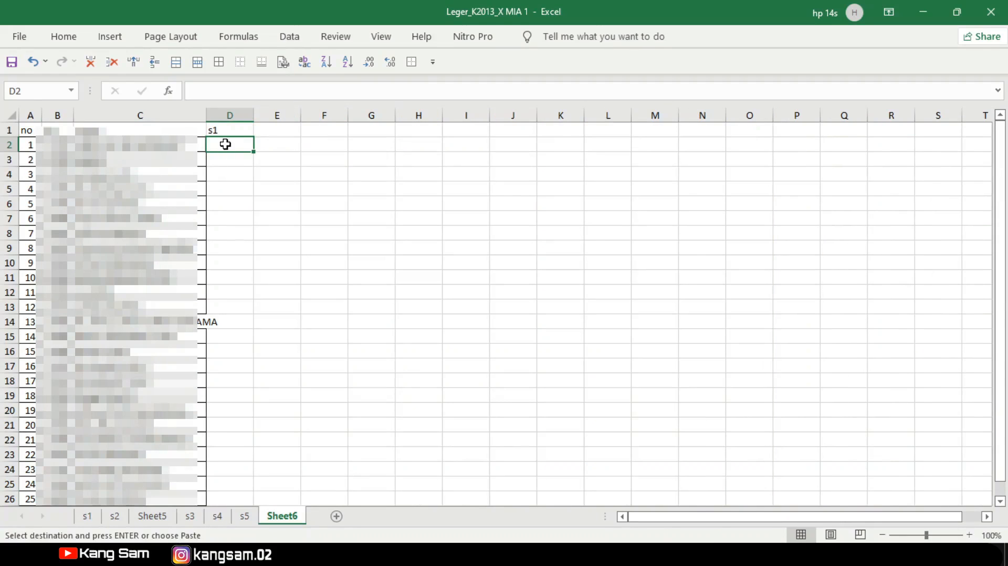
{"action": "key", "text": "ctrl+v"}
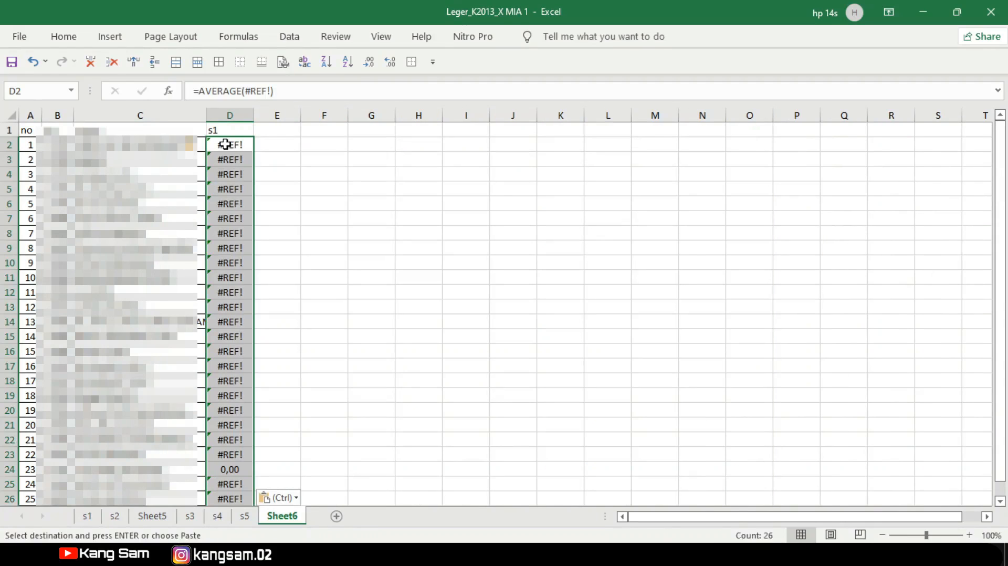
{"action": "key", "text": "ctrl+z"}
{"action": "right_click", "coordinate": [226, 145]}
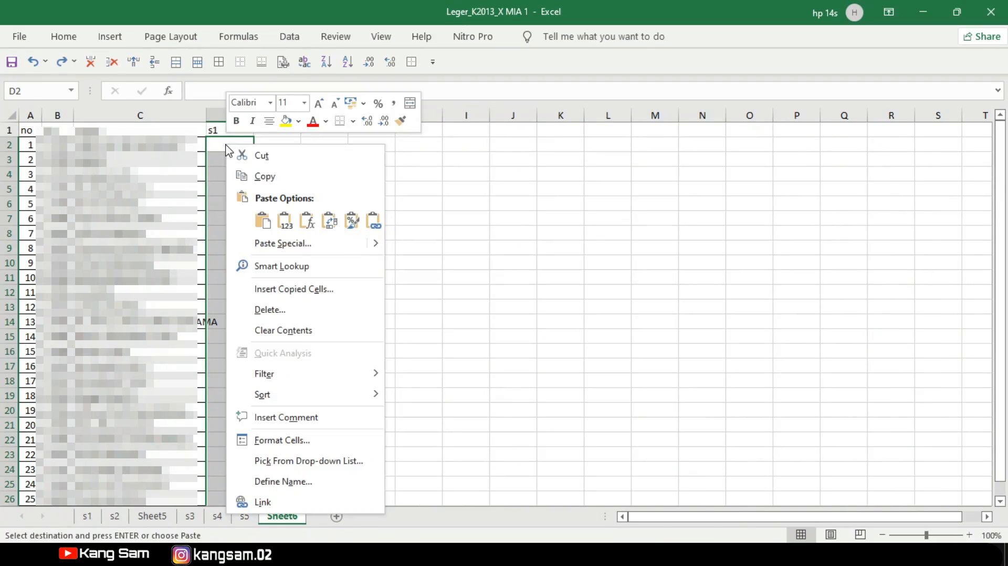
{"action": "left_click", "coordinate": [283, 222]}
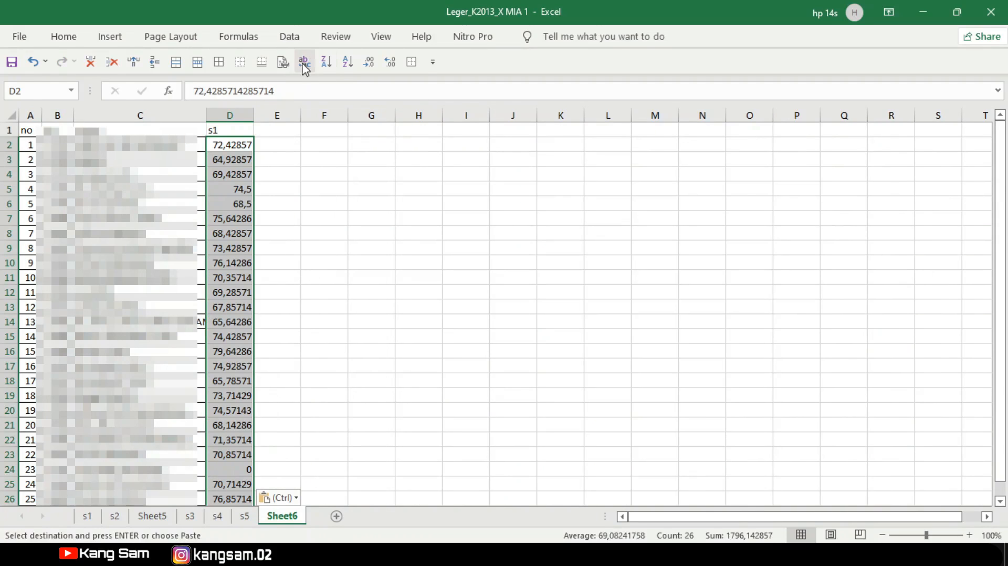
- Format the pasted s1 averages in column D to show two decimal places
{"action": "left_click", "coordinate": [388, 62]}
{"action": "left_click", "coordinate": [369, 62]}
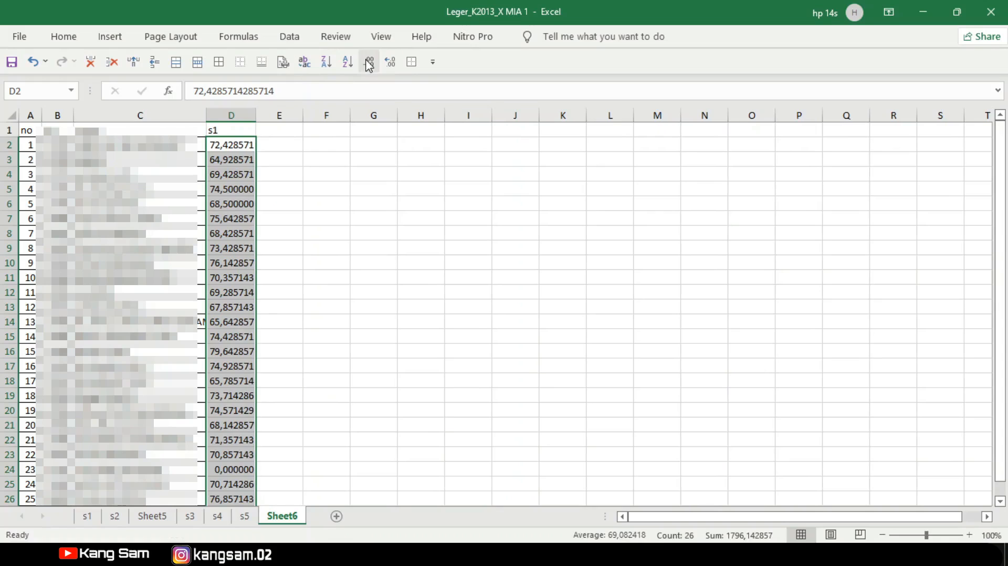
{"action": "left_click", "coordinate": [369, 62]}
{"action": "left_click", "coordinate": [369, 62]}
{"action": "left_click", "coordinate": [369, 62]}
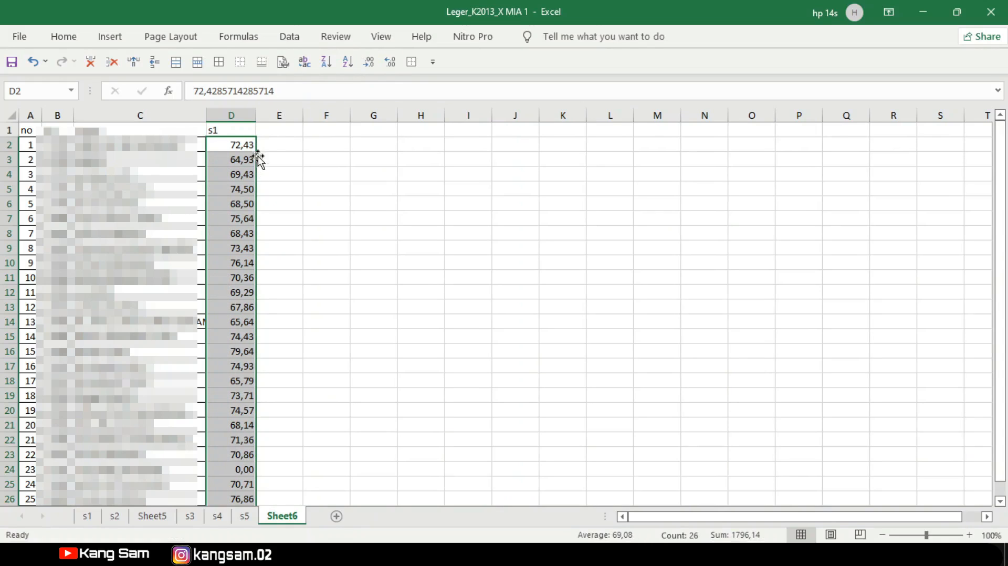
- Enter the header s2 in E1 and paste the averages AF8:AF33 of sheet s2 as values below it
{"action": "left_click", "coordinate": [274, 132]}
{"action": "type", "text": "s2"}
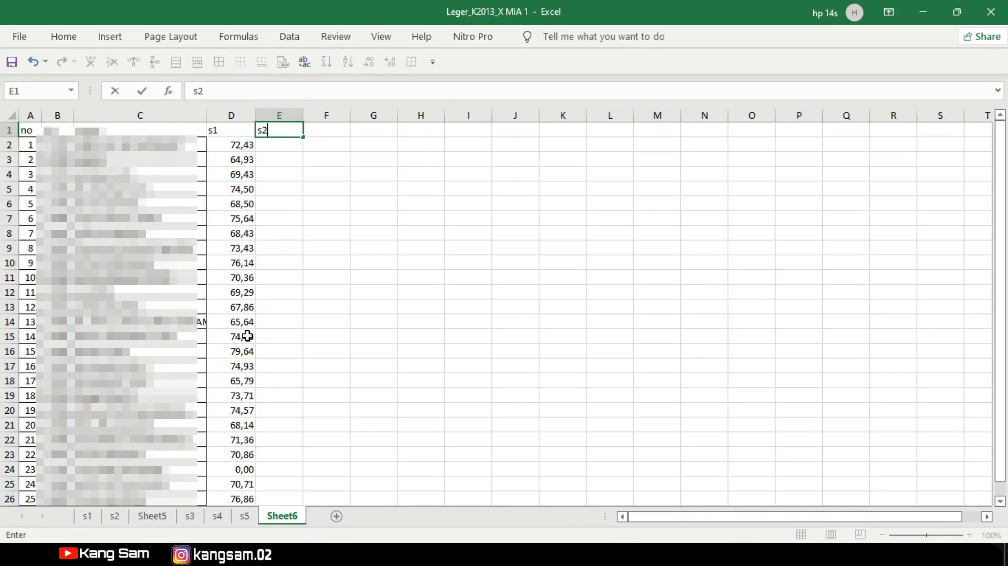
{"action": "left_click", "coordinate": [115, 516]}
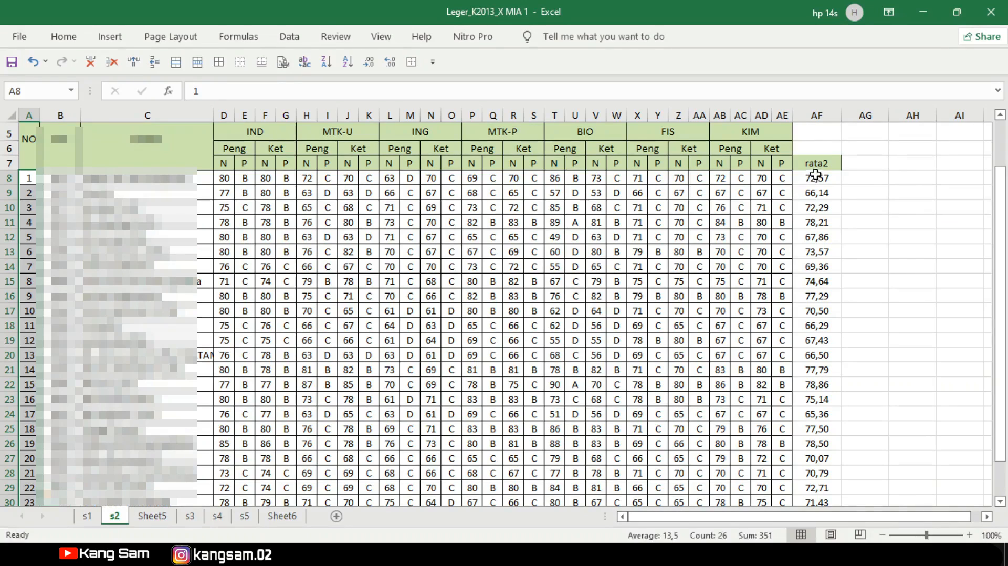
{"action": "left_click_drag", "start_coordinate": [814, 177], "coordinate": [812, 486]}
{"action": "key", "text": "ctrl+c"}
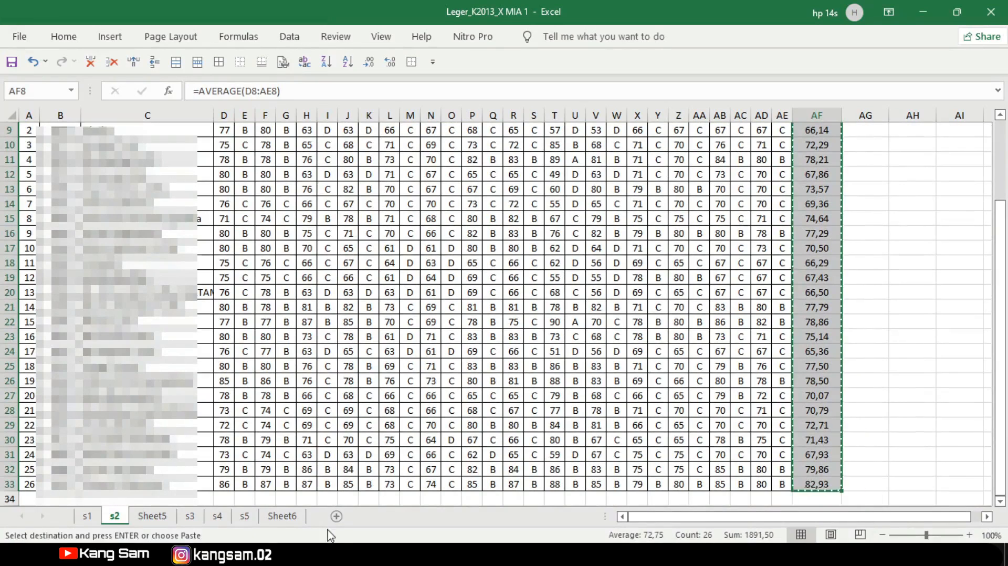
{"action": "left_click", "coordinate": [284, 516]}
{"action": "left_click", "coordinate": [277, 145]}
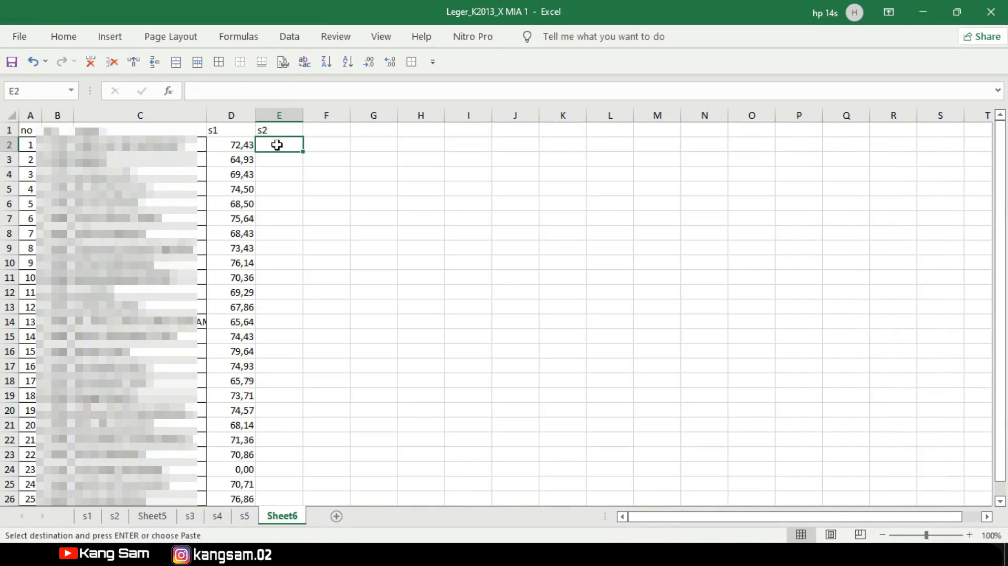
{"action": "right_click", "coordinate": [276, 145]}
{"action": "left_click", "coordinate": [335, 223]}
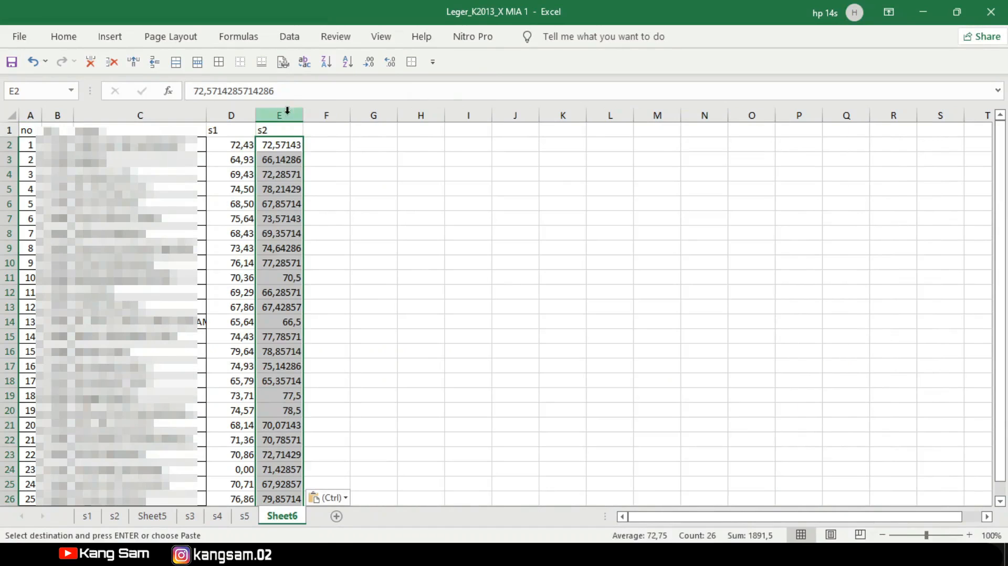
- Reduce the s2 averages in column E to two decimal places
{"action": "left_click", "coordinate": [370, 62]}
{"action": "left_click", "coordinate": [370, 62]}
{"action": "left_click", "coordinate": [370, 62]}
- Enter the header s3 in F1 and delete the empty worksheet Sheet5
{"action": "left_click", "coordinate": [325, 136]}
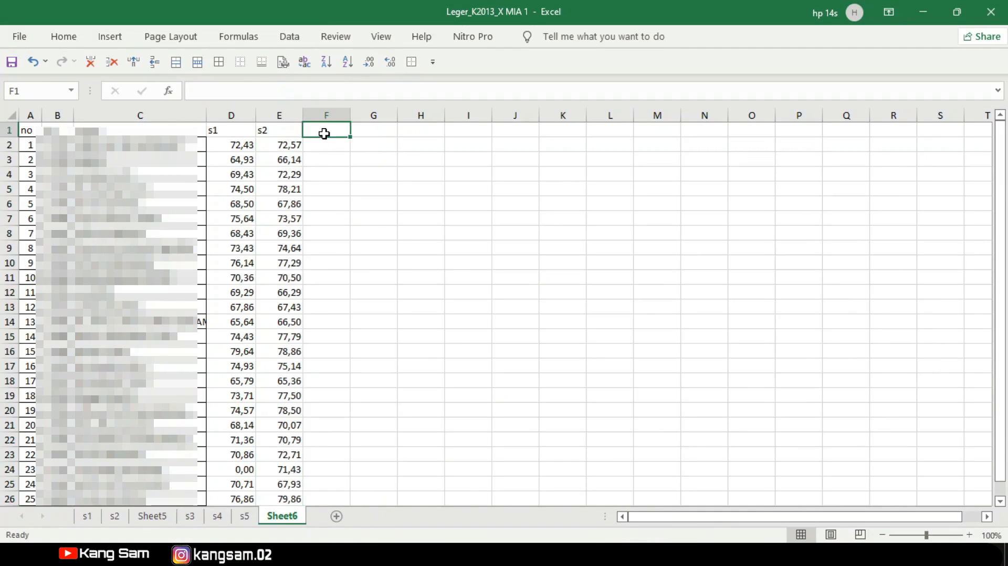
{"action": "type", "text": "s3"}
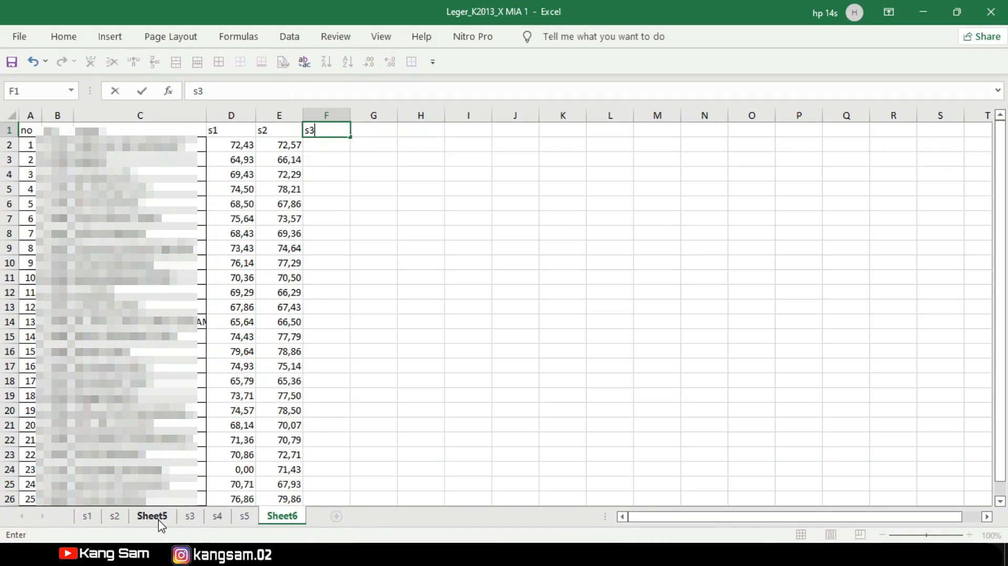
{"action": "left_click", "coordinate": [152, 516]}
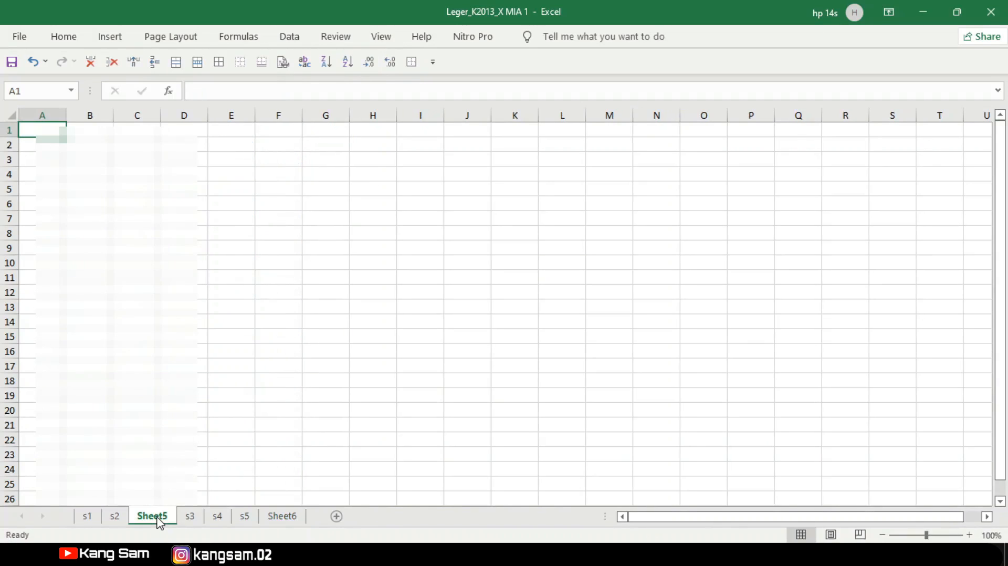
{"action": "right_click", "coordinate": [157, 518]}
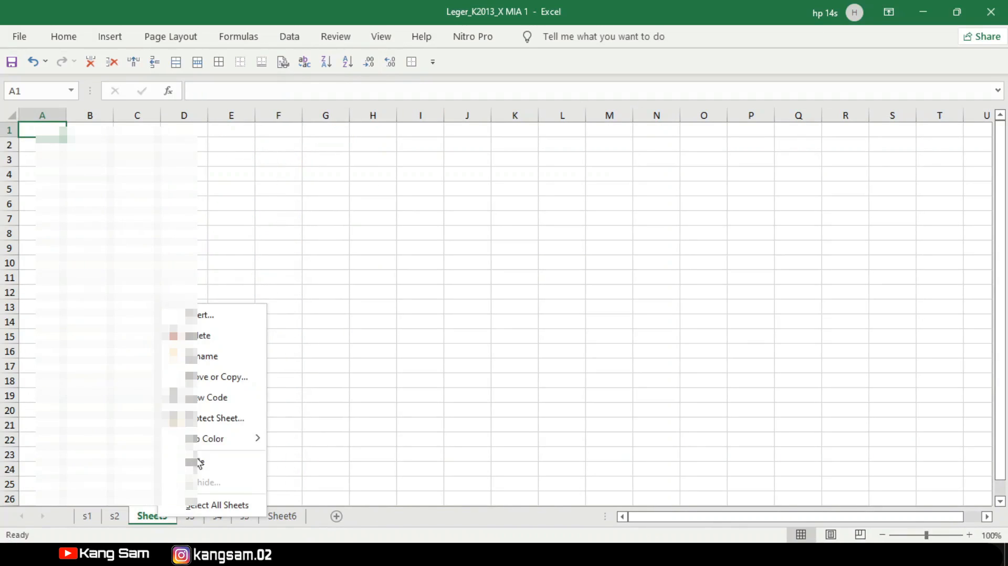
{"action": "left_click", "coordinate": [213, 341]}
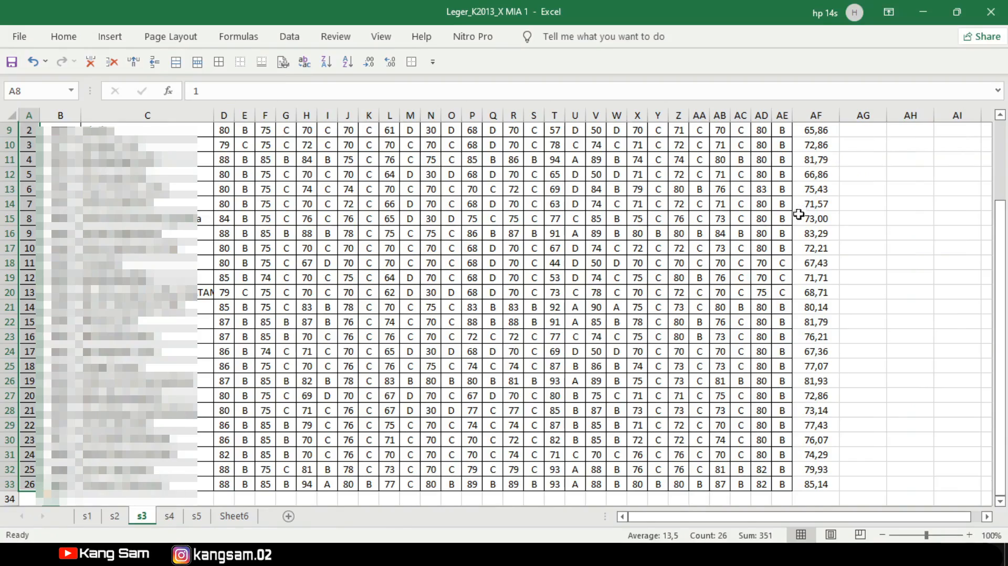
- Copy the averages AF8:AF33 of sheet s3 and paste them as values into Sheet6 starting at F2
{"action": "scroll", "coordinate": [798, 214], "scroll_direction": "up", "scroll_amount": 3}
{"action": "left_click_drag", "start_coordinate": [810, 240], "coordinate": [812, 487]}
{"action": "key", "text": "ctrl+c"}
{"action": "left_click", "coordinate": [235, 516]}
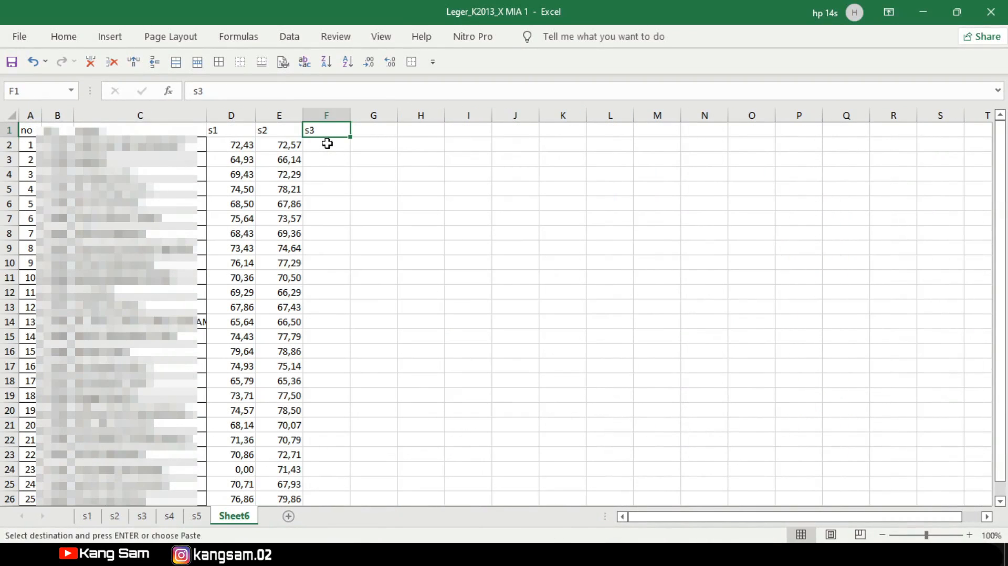
{"action": "right_click", "coordinate": [327, 143]}
{"action": "left_click", "coordinate": [381, 218]}
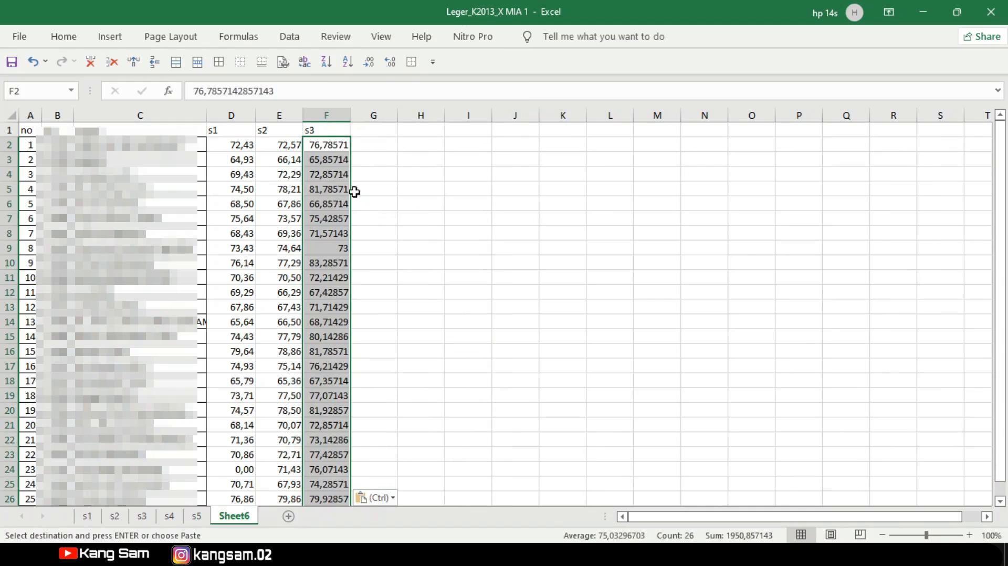
- Reduce the s3 averages in column F to two decimal places
{"action": "left_click", "coordinate": [369, 62]}
{"action": "left_click", "coordinate": [369, 62]}
{"action": "left_click", "coordinate": [369, 62]}
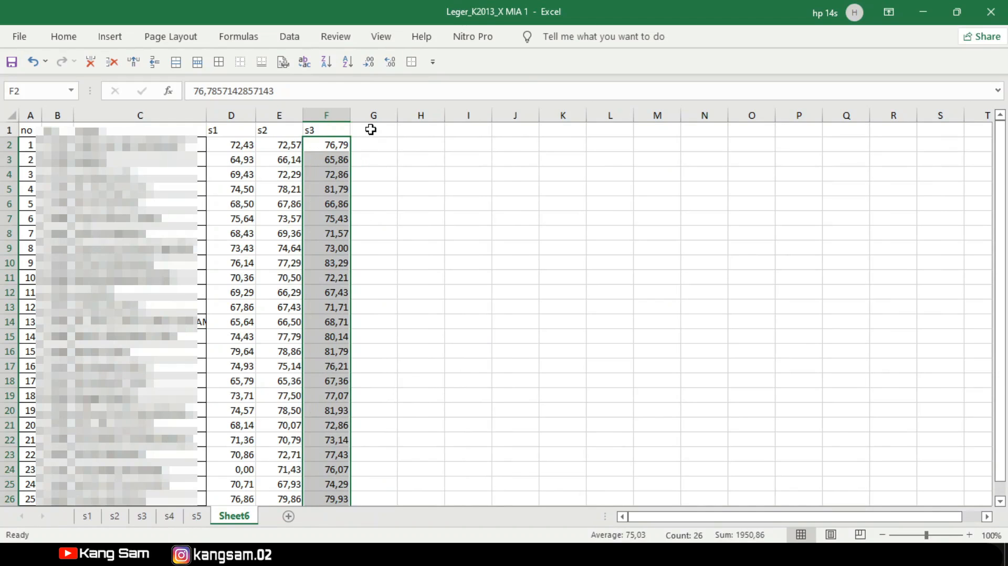
- Enter the header s4 in G1 and paste the averages AF8:AF33 of sheet s4 as values below it
{"action": "left_click", "coordinate": [370, 130]}
{"action": "type", "text": "s4"}
{"action": "left_click", "coordinate": [169, 516]}
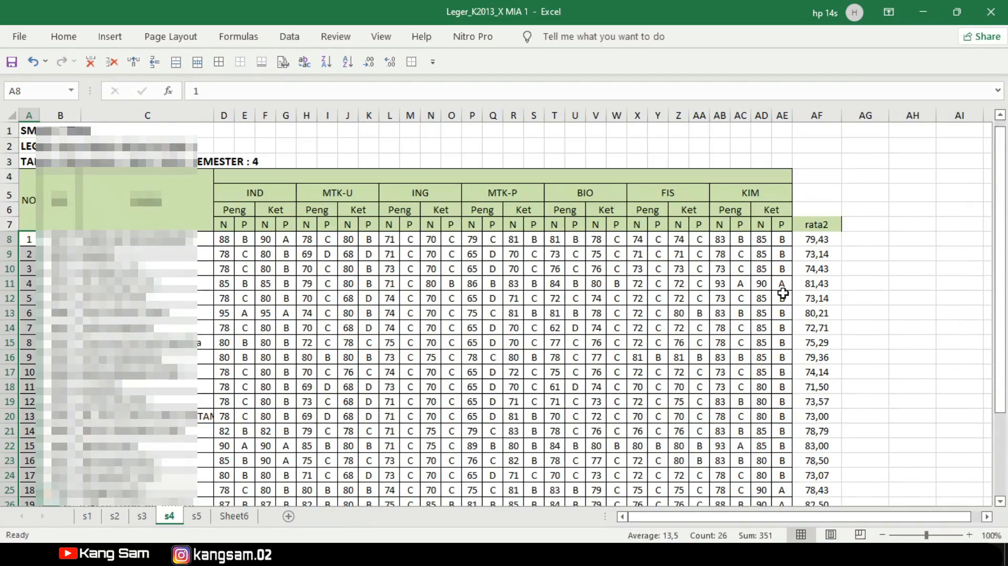
{"action": "left_click_drag", "start_coordinate": [818, 241], "coordinate": [816, 480]}
{"action": "key", "text": "ctrl+c"}
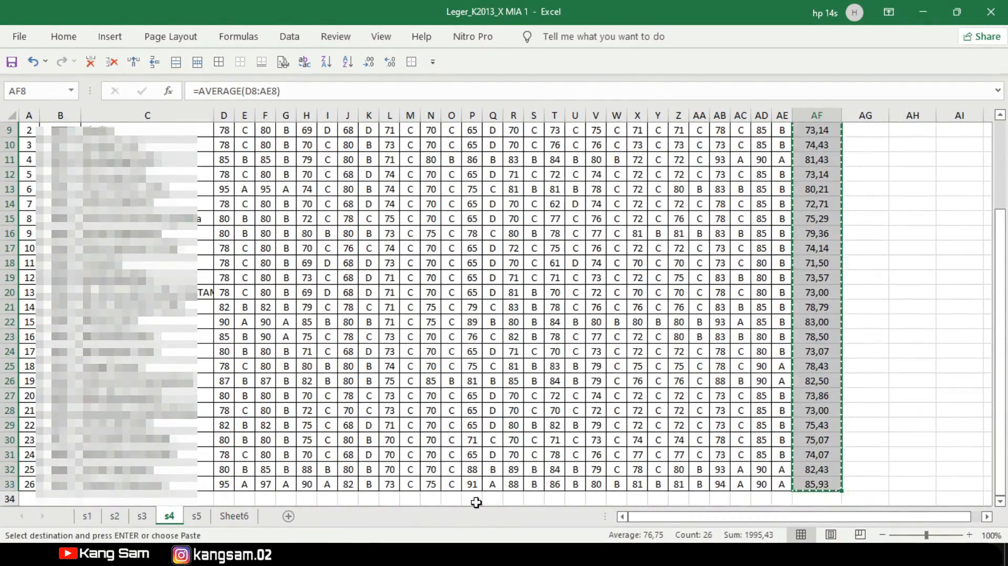
{"action": "left_click", "coordinate": [234, 516]}
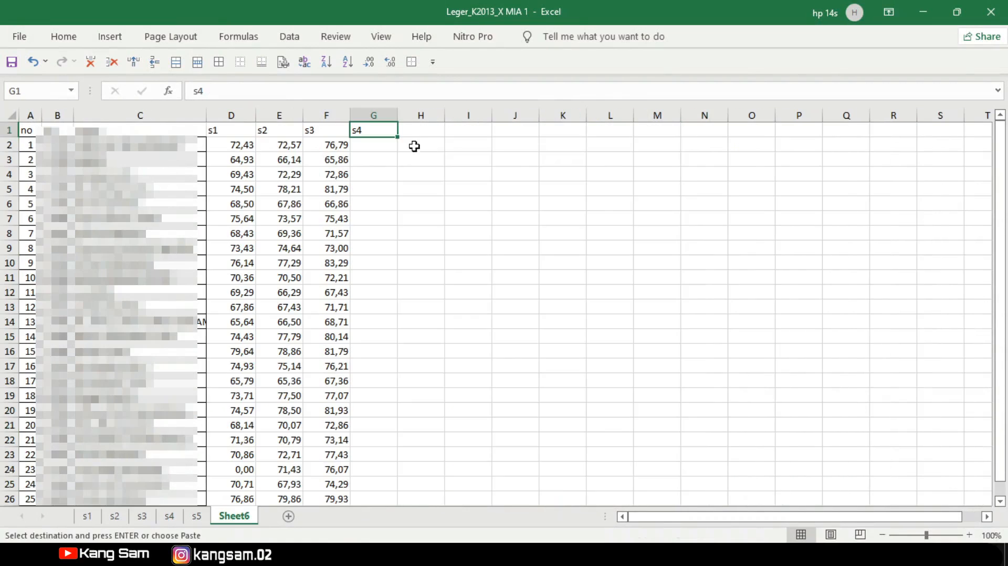
{"action": "right_click", "coordinate": [372, 150]}
{"action": "left_click", "coordinate": [429, 224]}
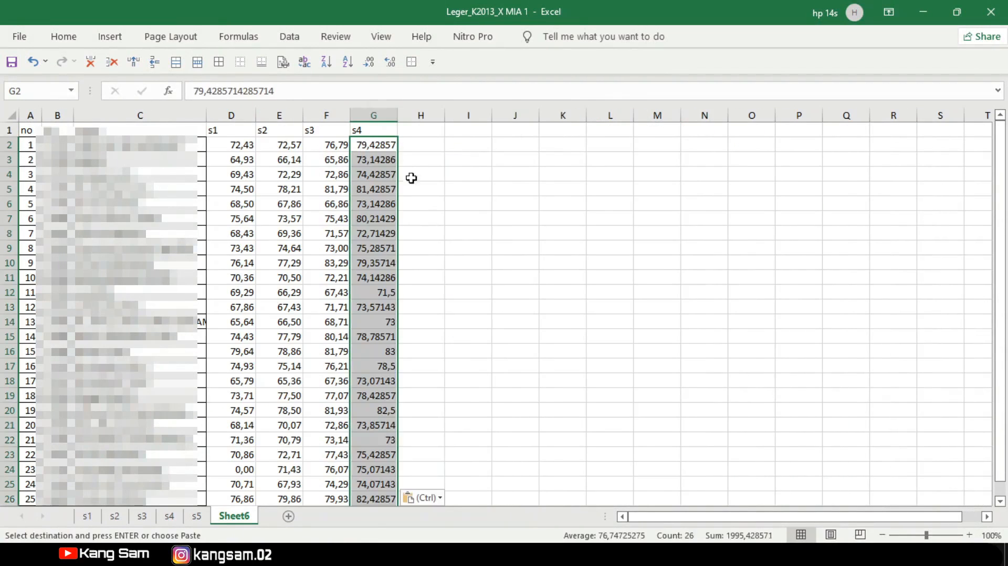
- Reduce the s4 averages in column G to two decimal places
{"action": "left_click", "coordinate": [373, 61]}
{"action": "left_click", "coordinate": [373, 61]}
{"action": "left_click", "coordinate": [373, 61]}
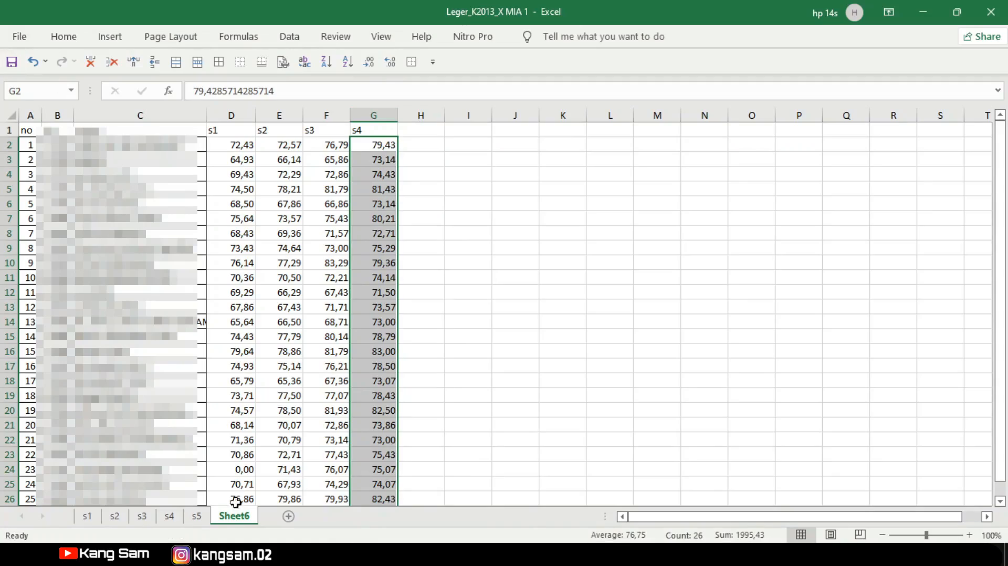
- Copy the averages AF8:AF33 of sheet s5 and paste them as values into Sheet6 starting at H2
{"action": "left_click", "coordinate": [196, 516]}
{"action": "left_click_drag", "start_coordinate": [820, 239], "coordinate": [811, 488]}
{"action": "key", "text": "ctrl+c"}
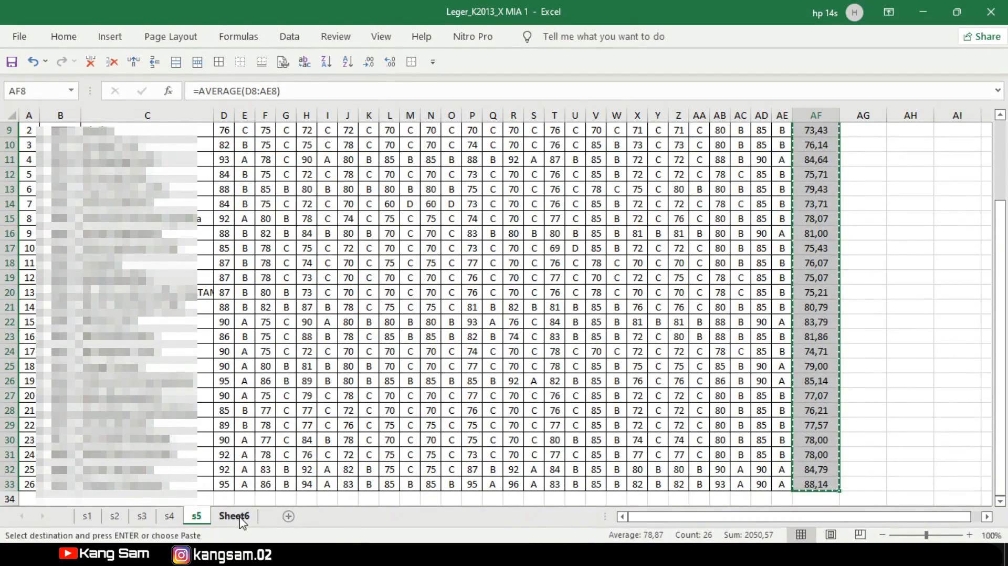
{"action": "left_click", "coordinate": [238, 517]}
{"action": "right_click", "coordinate": [419, 151]}
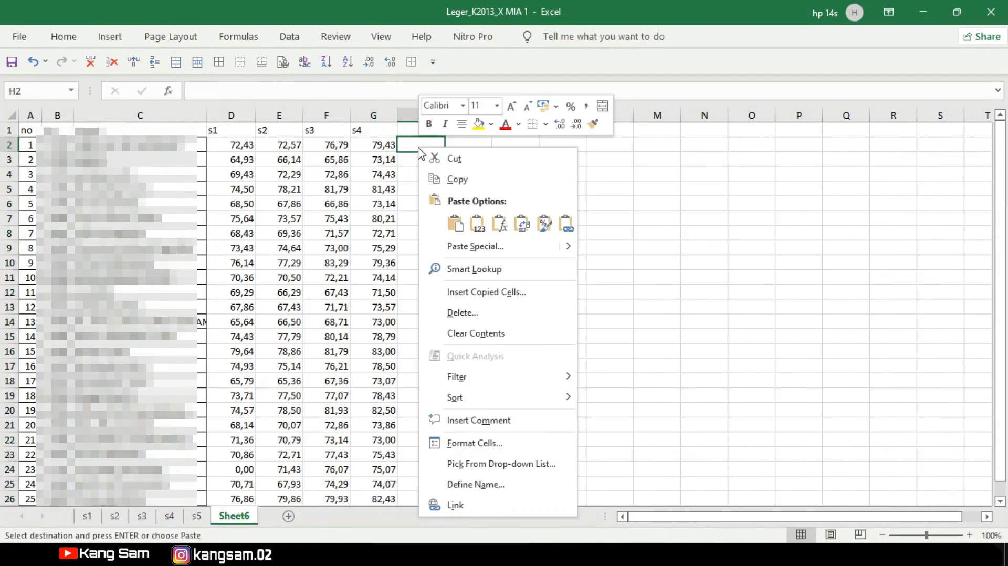
{"action": "left_click", "coordinate": [476, 223]}
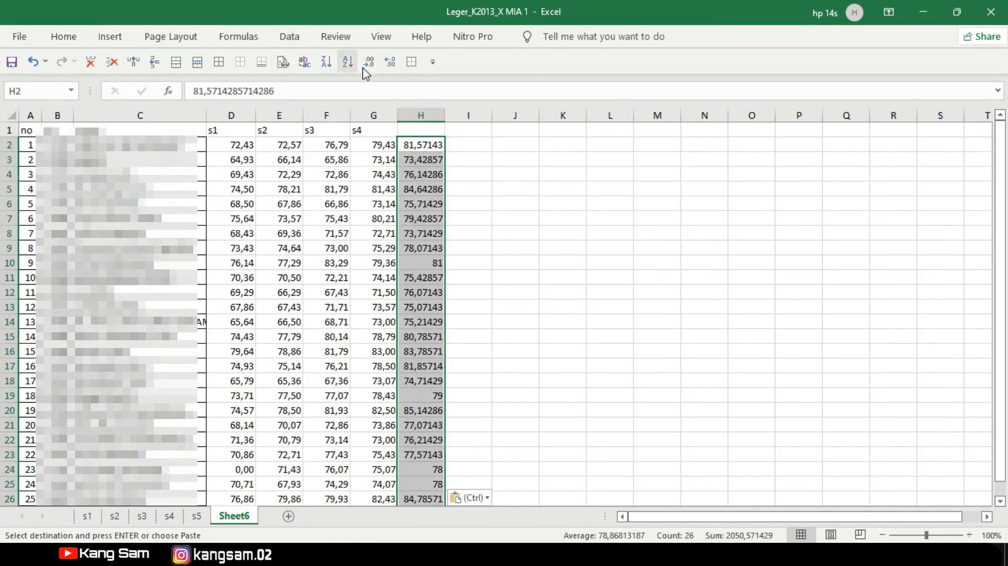
- Reduce the averages in column H to two decimal places and enter the header s5 in H1
{"action": "left_click", "coordinate": [369, 63]}
{"action": "left_click", "coordinate": [370, 63]}
{"action": "left_click", "coordinate": [369, 63]}
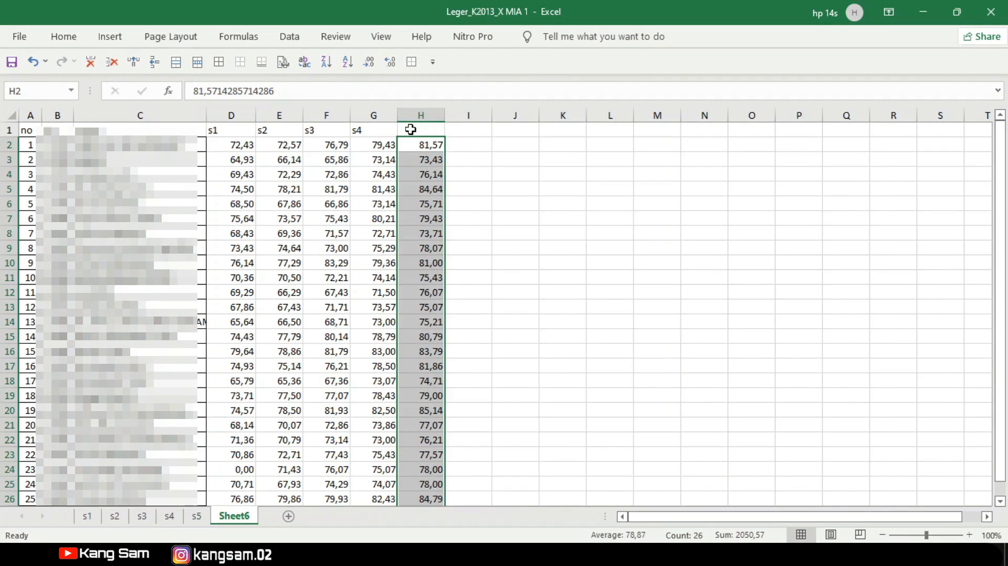
{"action": "left_click", "coordinate": [425, 129]}
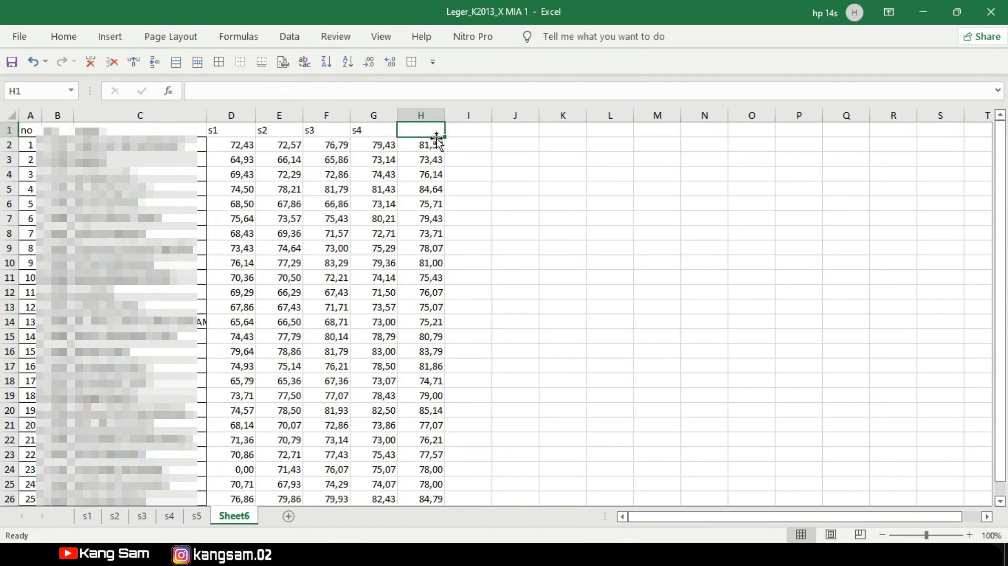
{"action": "type", "text": "s5"}
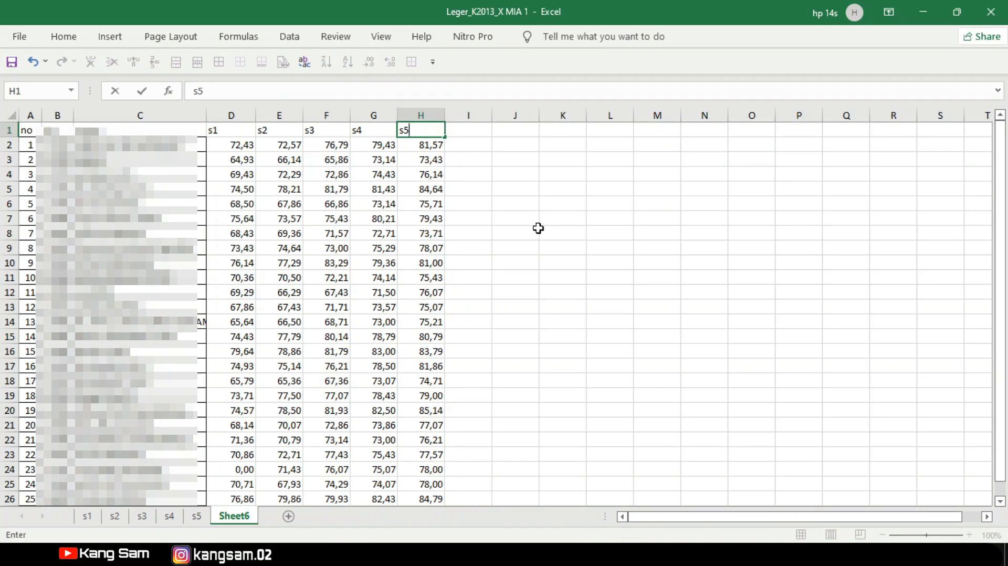
{"action": "left_click", "coordinate": [538, 228]}
- Center the contents of columns D through H horizontally
{"action": "left_click_drag", "start_coordinate": [233, 115], "coordinate": [430, 115]}
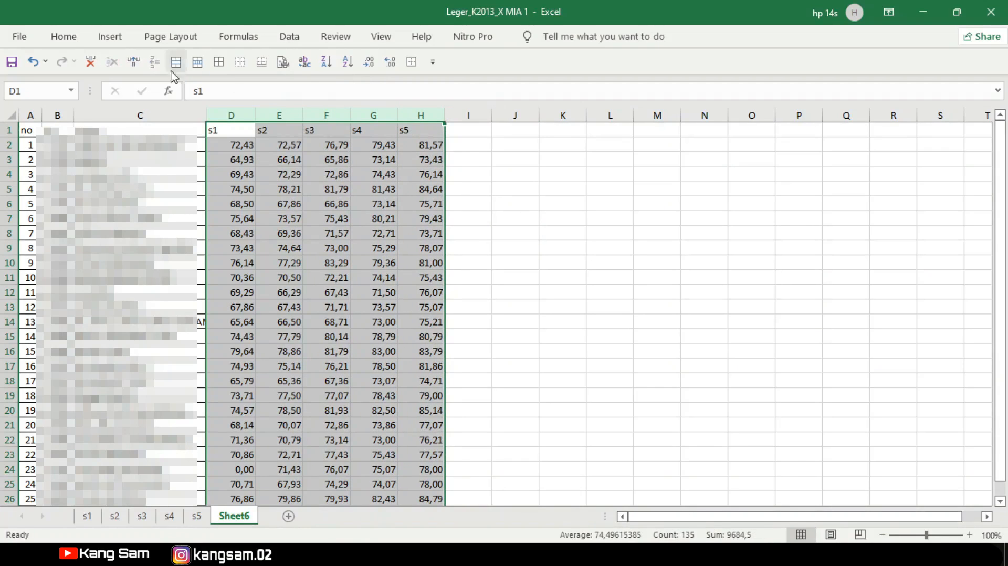
{"action": "left_click", "coordinate": [75, 42]}
{"action": "left_click", "coordinate": [274, 88]}
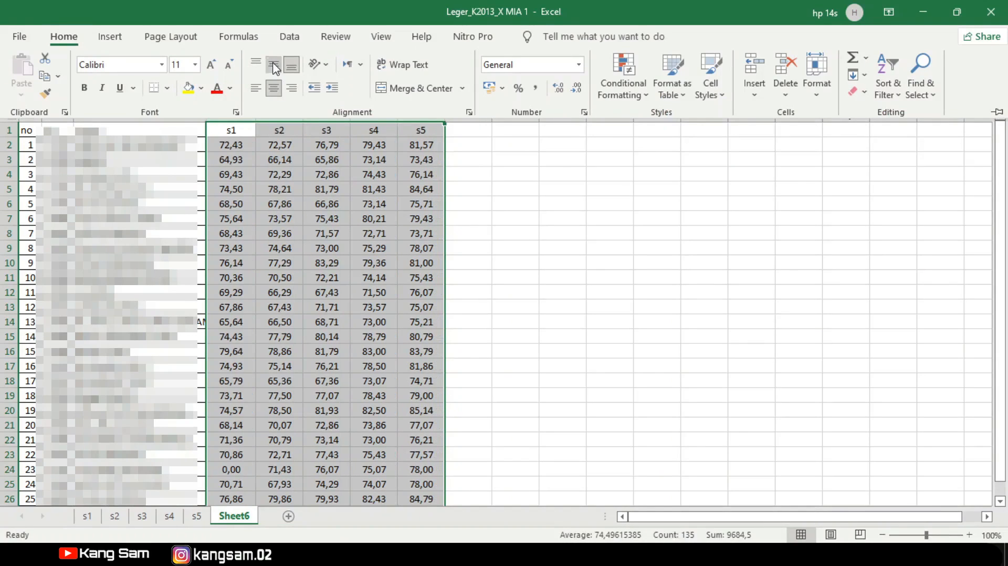
{"action": "left_click", "coordinate": [425, 133]}
{"action": "left_click", "coordinate": [433, 132]}
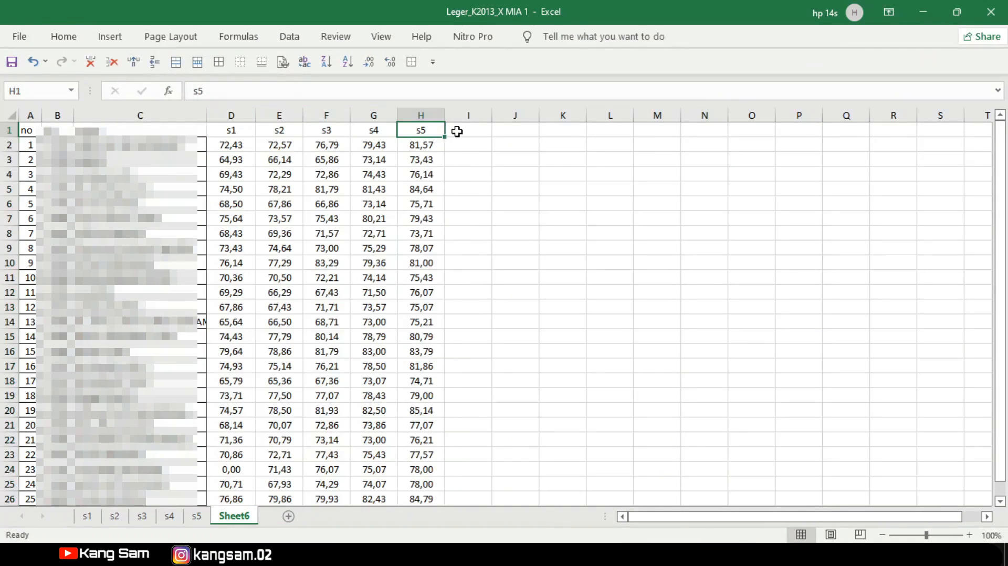
- Enter the header rata2 in I1 and an AVERAGE formula over D2:H2 in I2
{"action": "left_click", "coordinate": [456, 131]}
{"action": "type", "text": "rata2"}
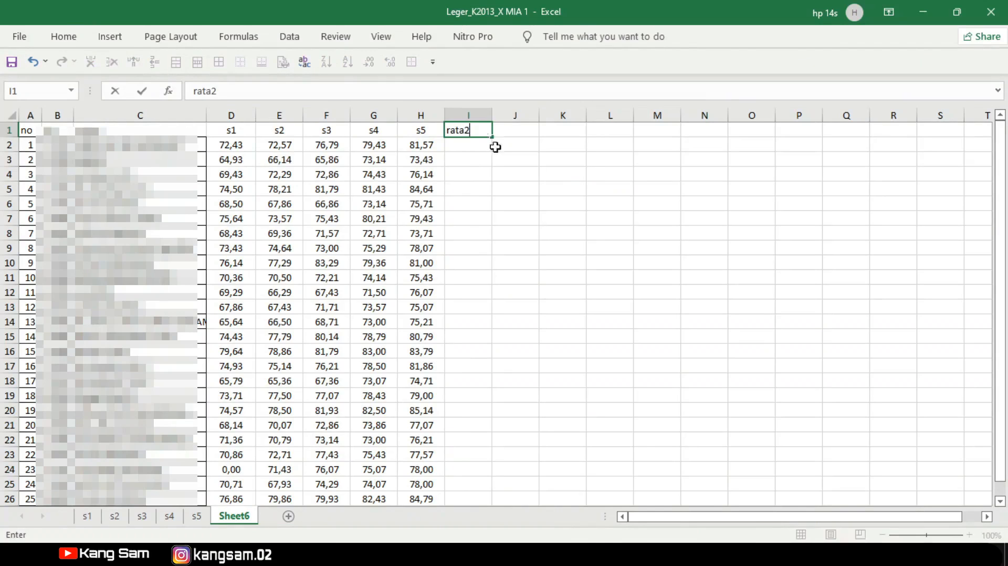
{"action": "left_click", "coordinate": [574, 170]}
{"action": "left_click", "coordinate": [476, 144]}
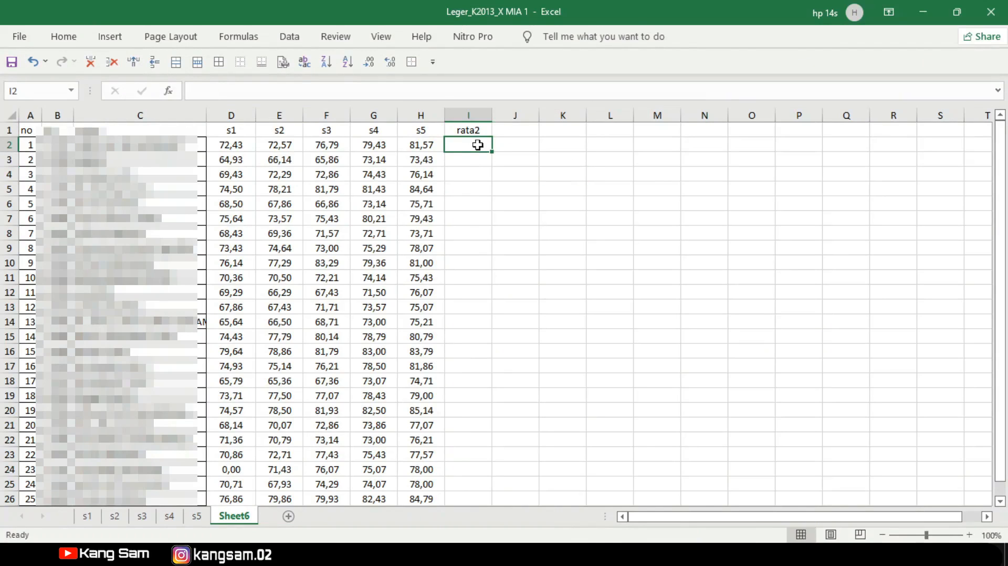
{"action": "type", "text": "="}
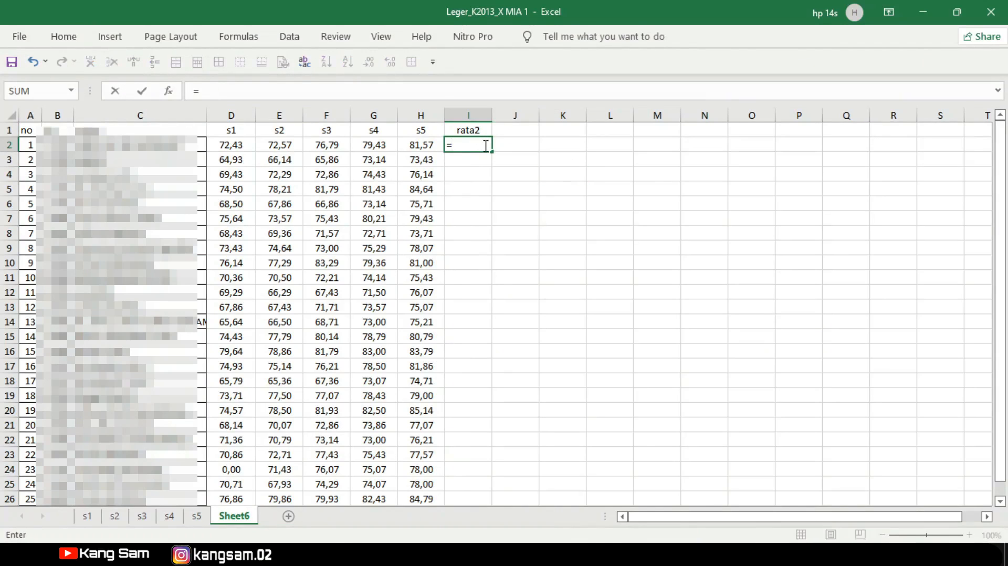
{"action": "type", "text": "averag"}
{"action": "key", "text": "Tab"}
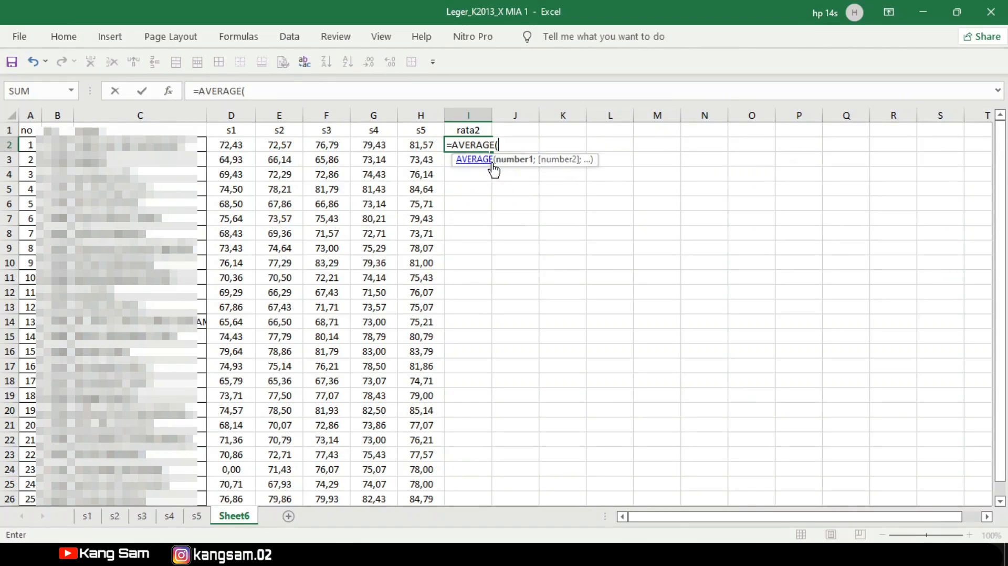
{"action": "left_click_drag", "start_coordinate": [234, 148], "coordinate": [426, 154]}
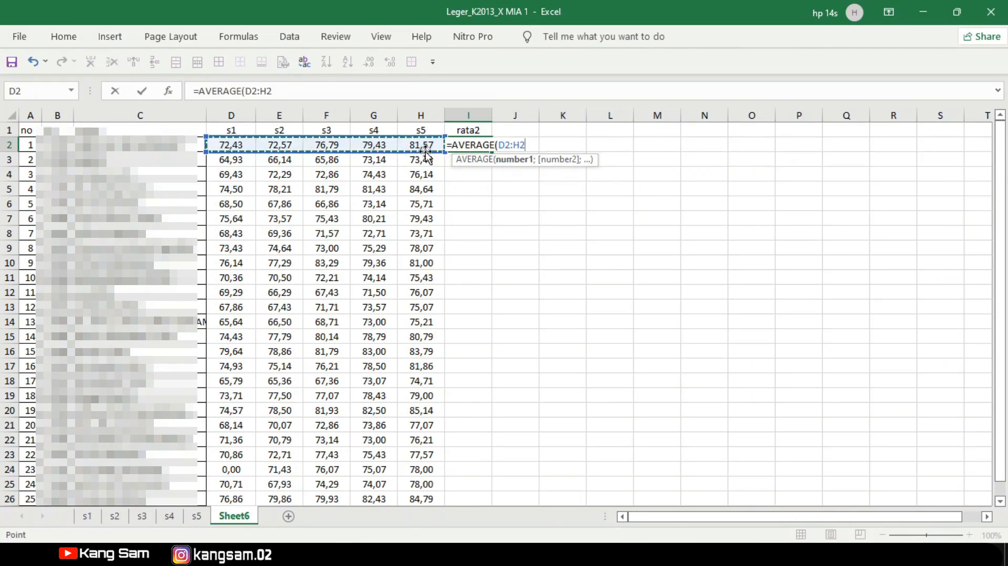
{"action": "key", "text": "Return"}
- Center the contents of the rata2 column I horizontally
{"action": "left_click", "coordinate": [468, 115]}
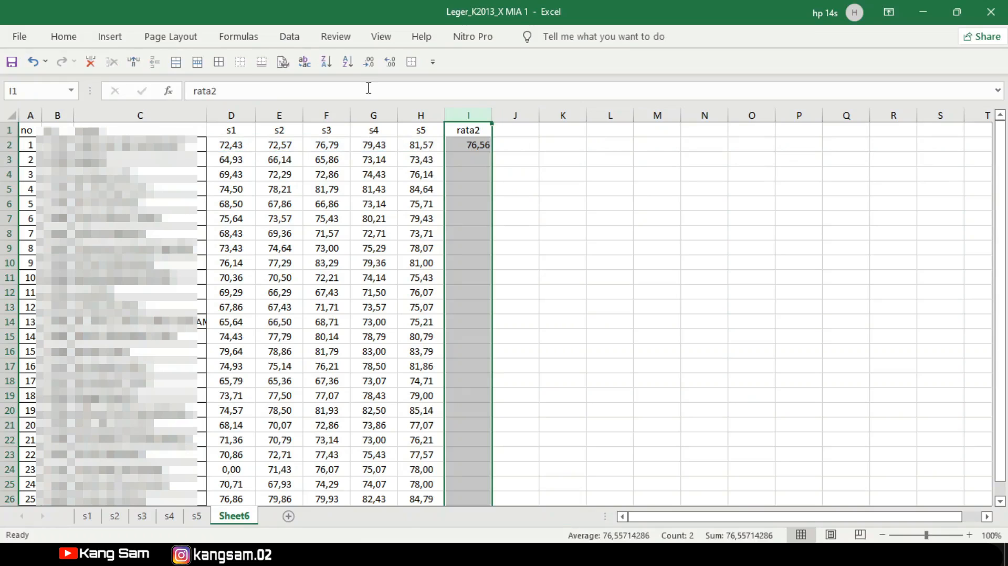
{"action": "left_click", "coordinate": [65, 38]}
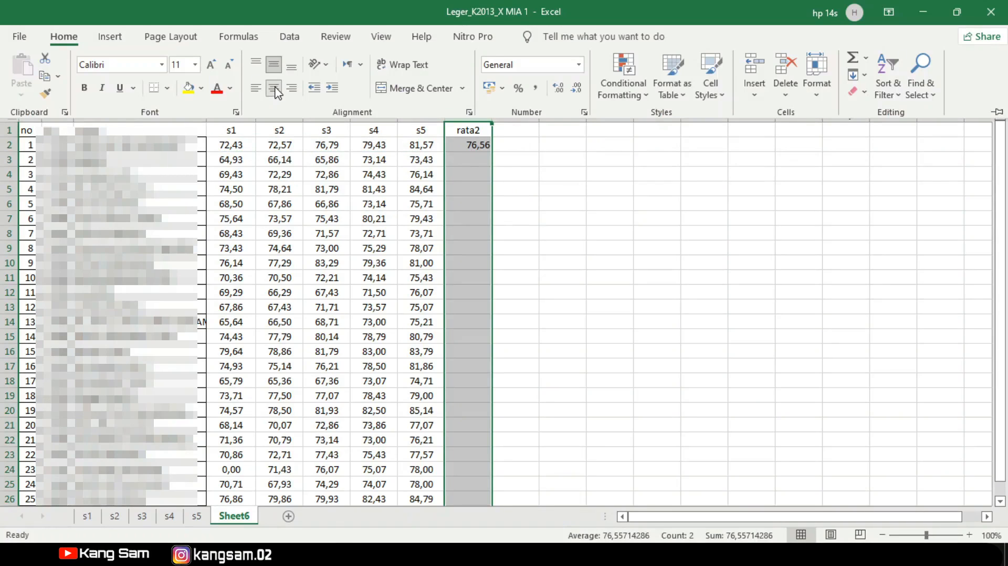
{"action": "left_click", "coordinate": [275, 88]}
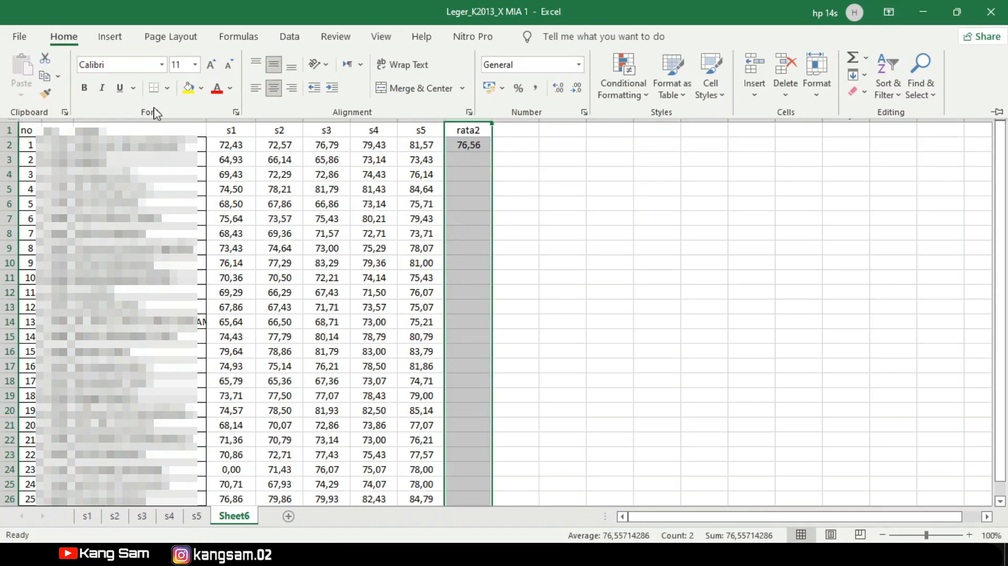
{"action": "left_click", "coordinate": [477, 142]}
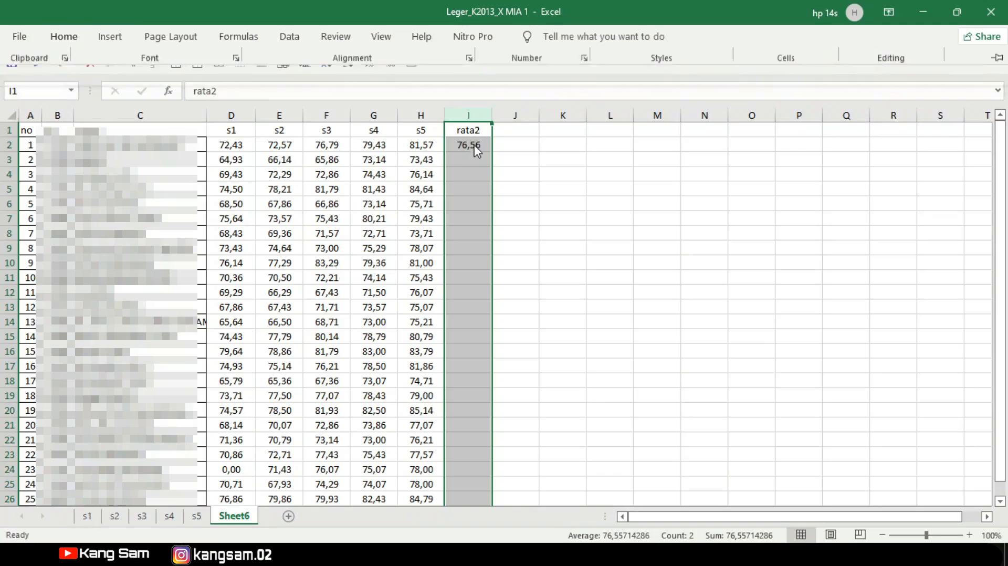
- Fill the average formula from I2 down to I27 and save the workbook
{"action": "left_click", "coordinate": [472, 145]}
{"action": "left_click_drag", "start_coordinate": [494, 154], "coordinate": [491, 485]}
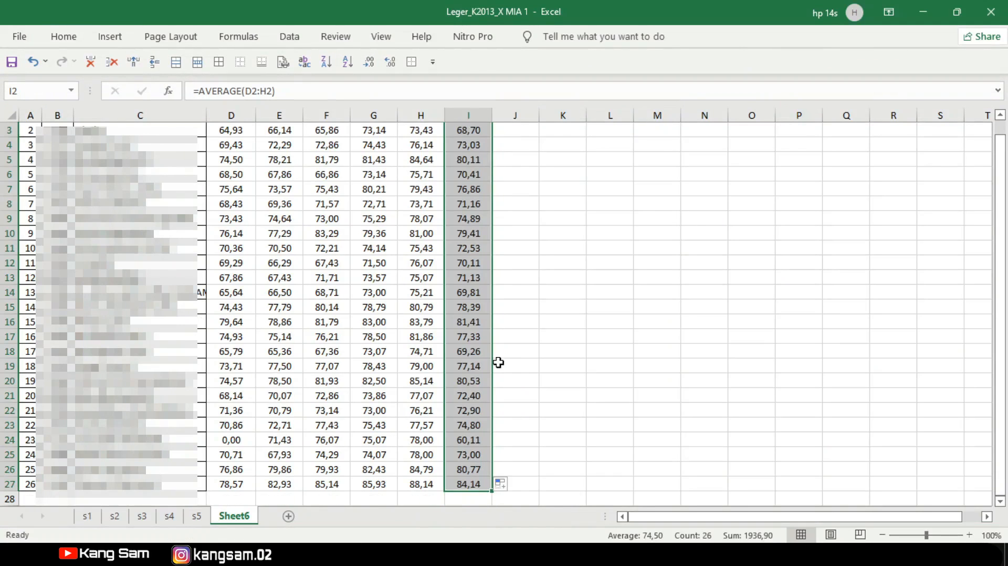
{"action": "scroll", "coordinate": [498, 380], "scroll_direction": "up", "scroll_amount": 1}
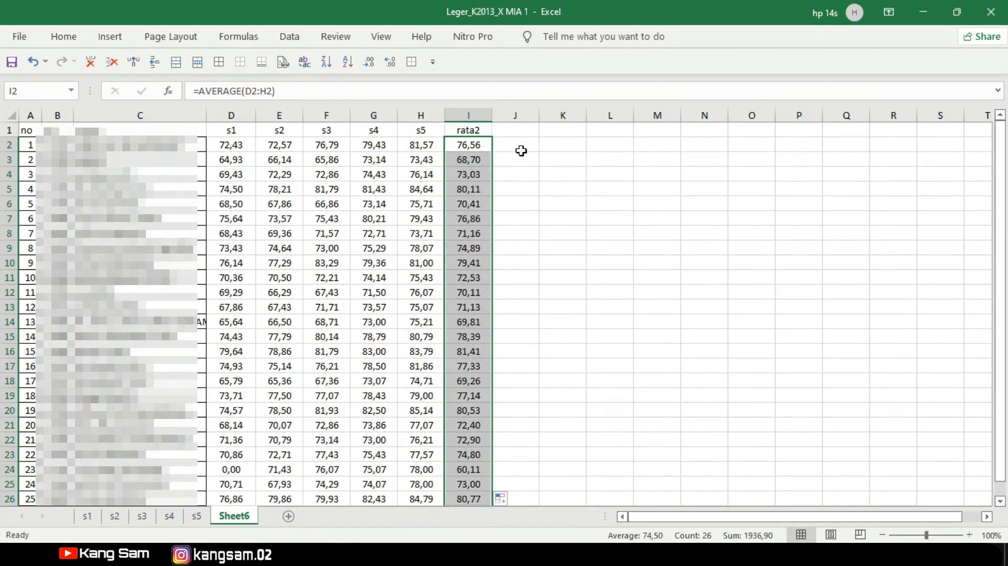
{"action": "left_click", "coordinate": [522, 150]}
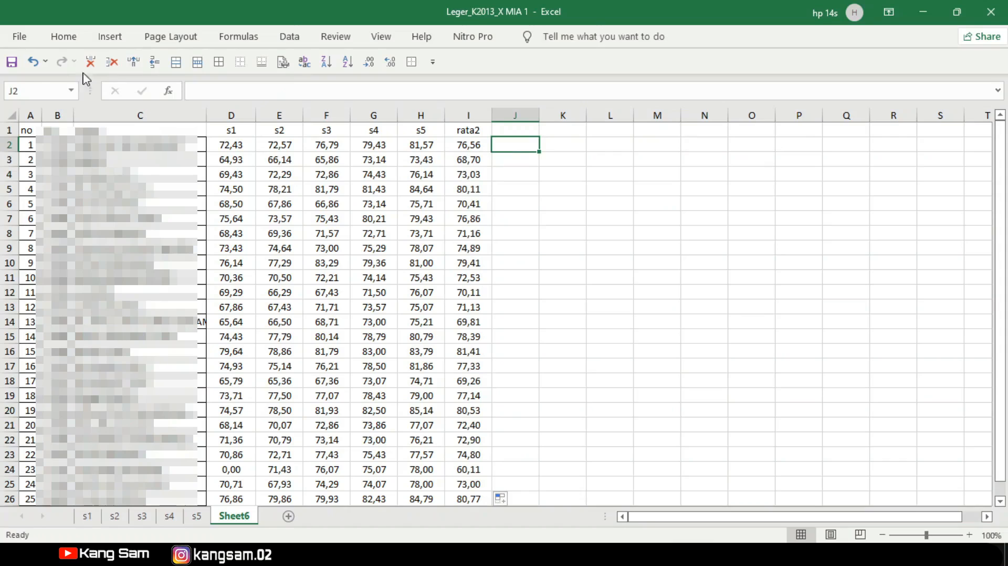
{"action": "left_click", "coordinate": [12, 63]}
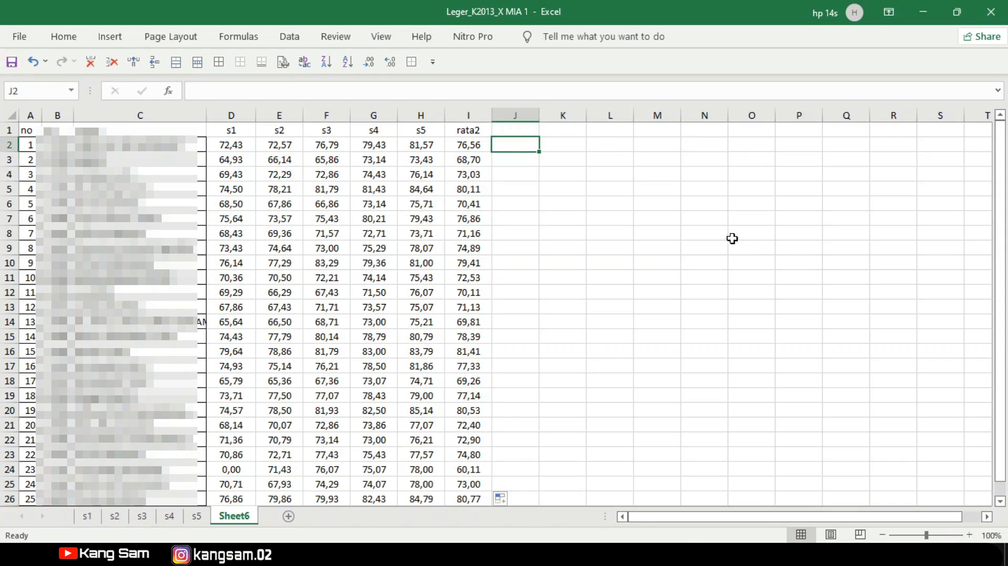
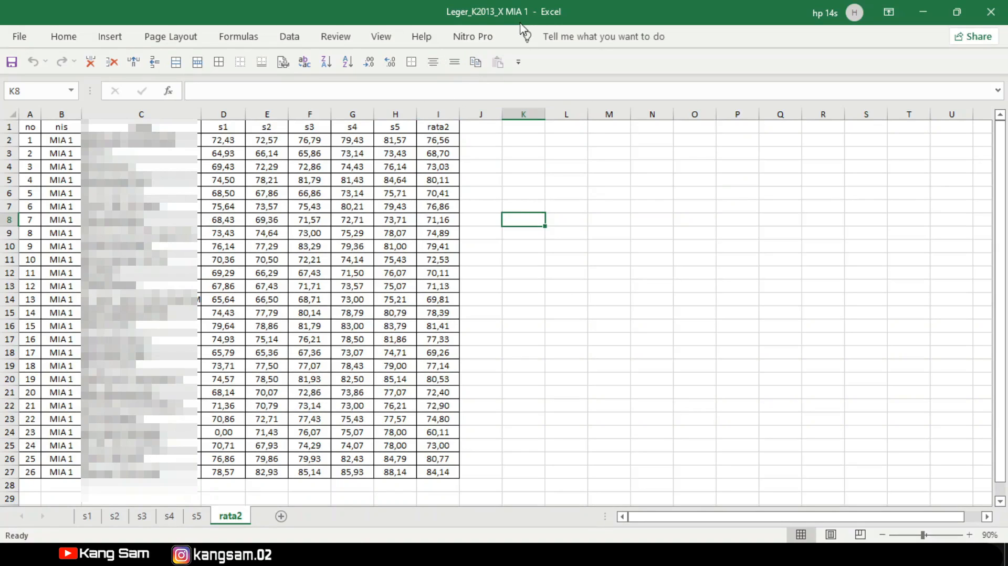
- Switch to File Explorer's leger folder and open the workbooks Leger_K2013_X MIA 2 and Leger_K2013_X MIA 3
{"action": "left_click", "coordinate": [384, 554]}
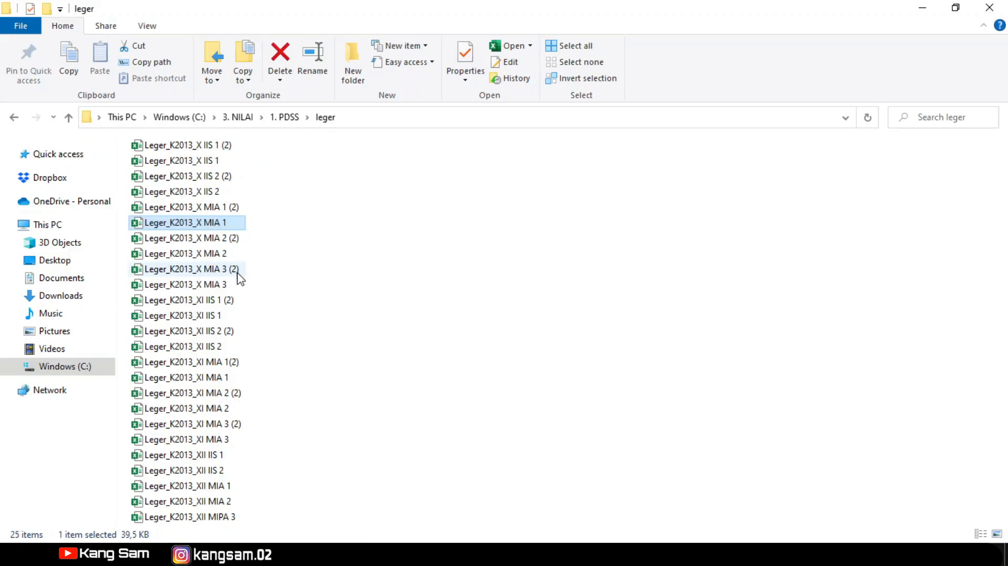
{"action": "double_click", "coordinate": [220, 256]}
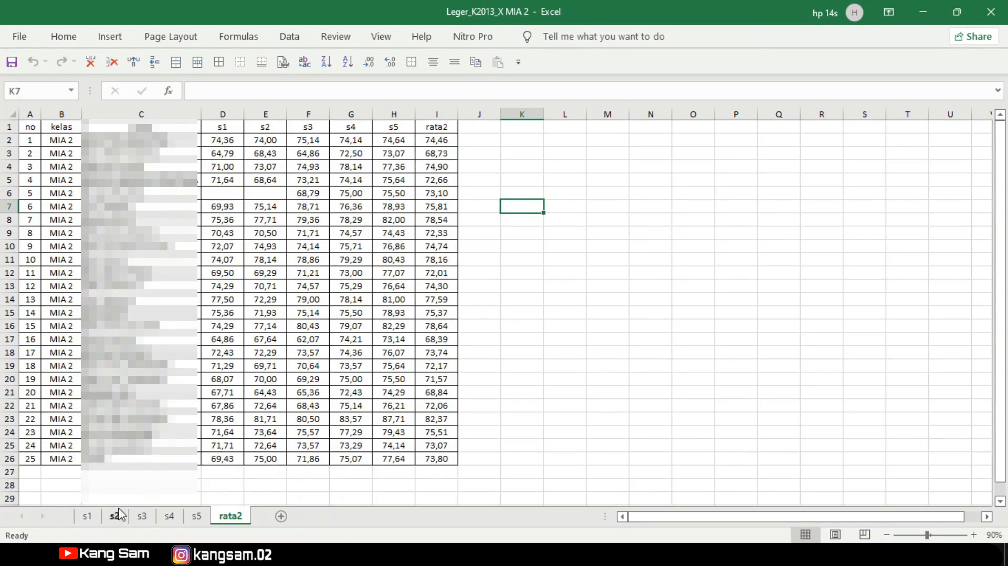
{"action": "left_click", "coordinate": [370, 554]}
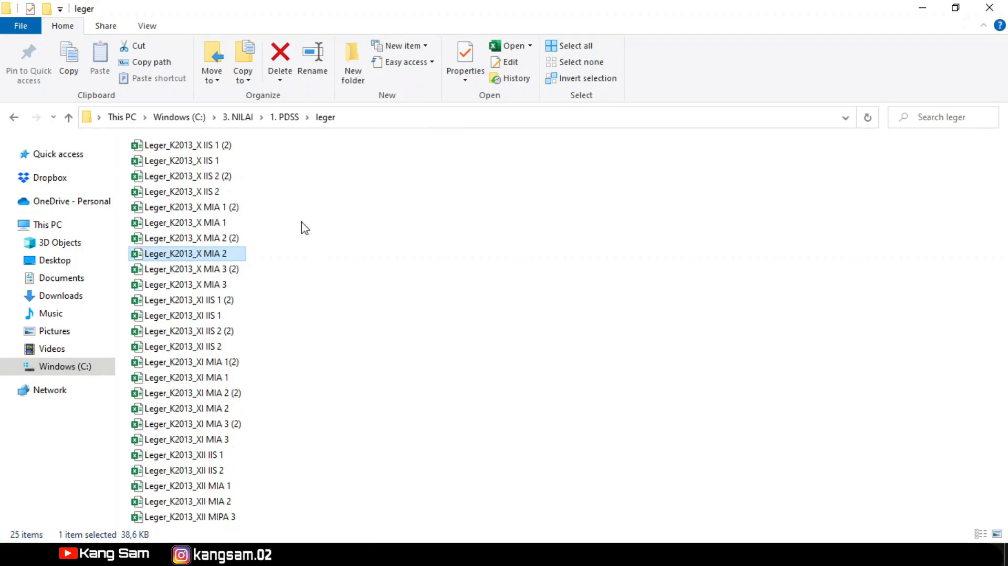
{"action": "double_click", "coordinate": [221, 286]}
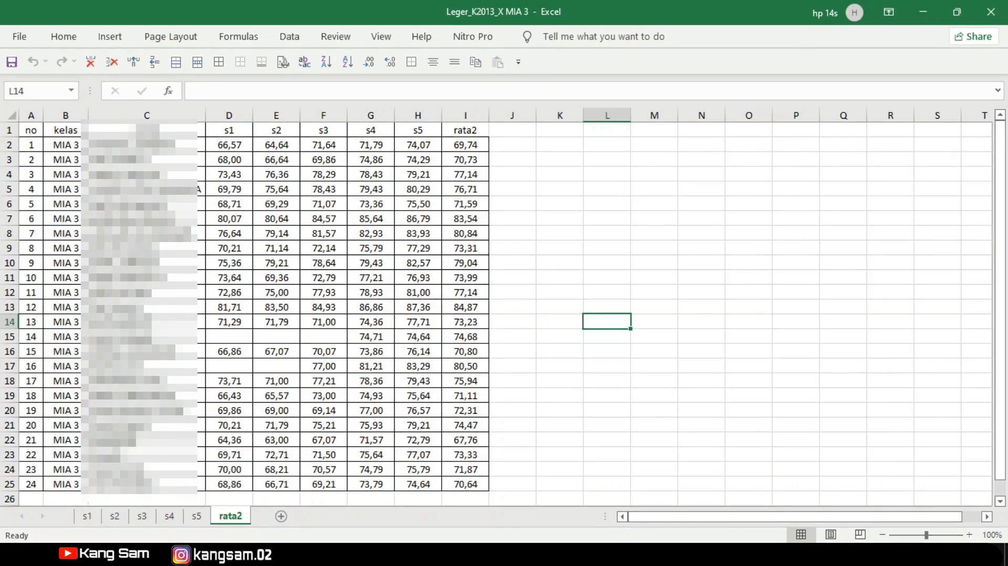
{"action": "left_click", "coordinate": [882, 535]}
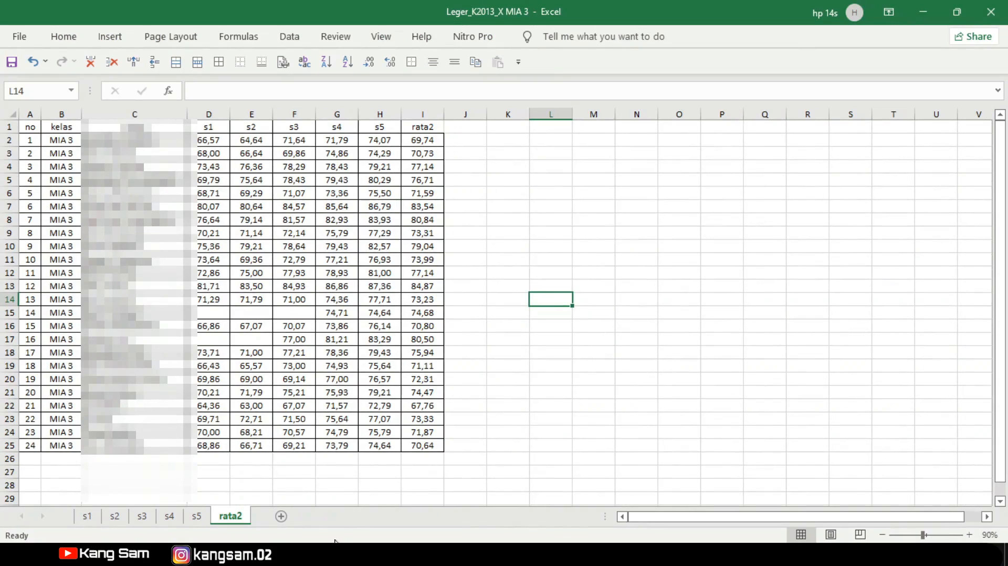
- Open the workbooks Leger_K2013_X IIS 1 and Leger_K2013_X IIS 2 from the leger folder in File Explorer
{"action": "left_click", "coordinate": [379, 555]}
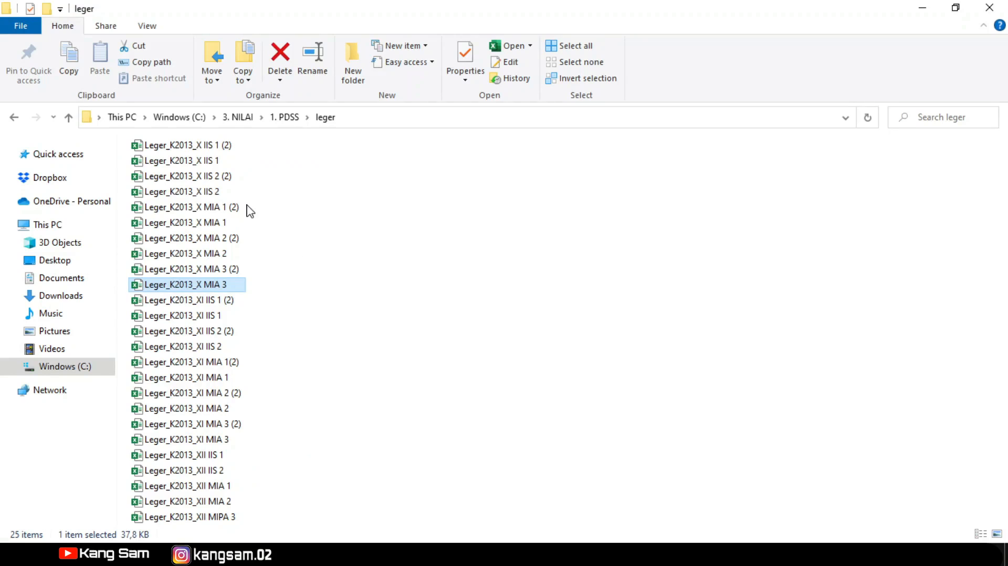
{"action": "double_click", "coordinate": [214, 161]}
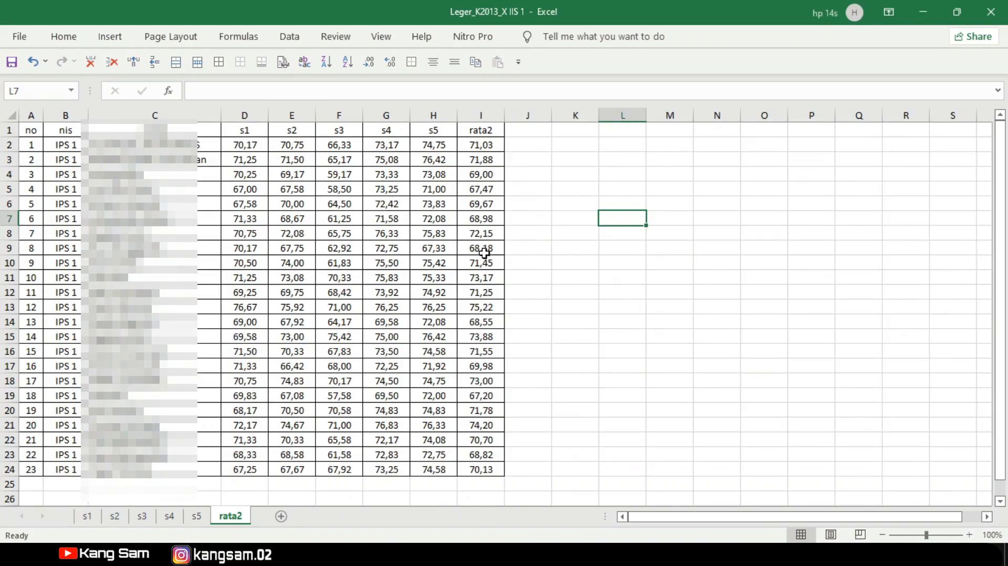
{"action": "left_click", "coordinate": [883, 535]}
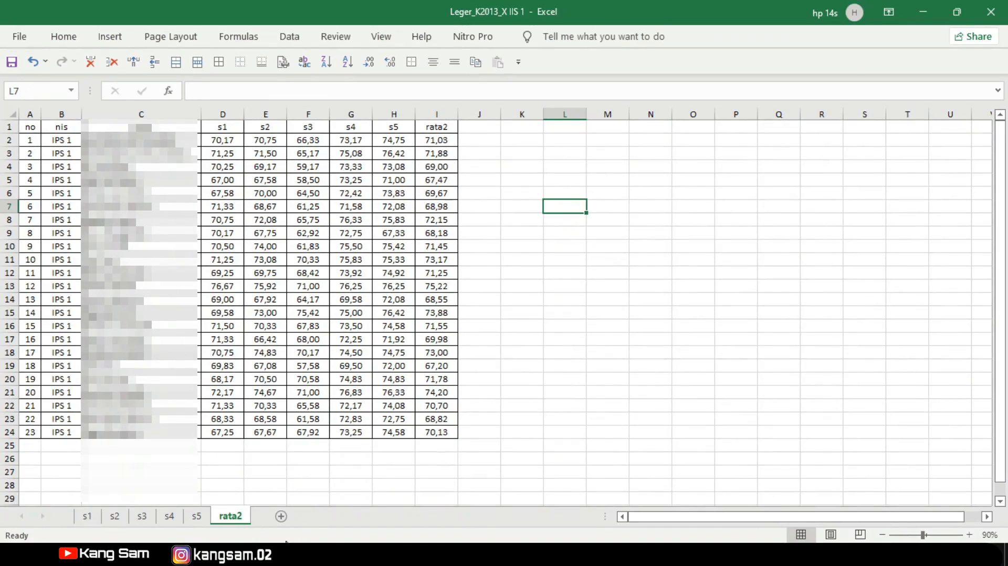
{"action": "left_click", "coordinate": [230, 555]}
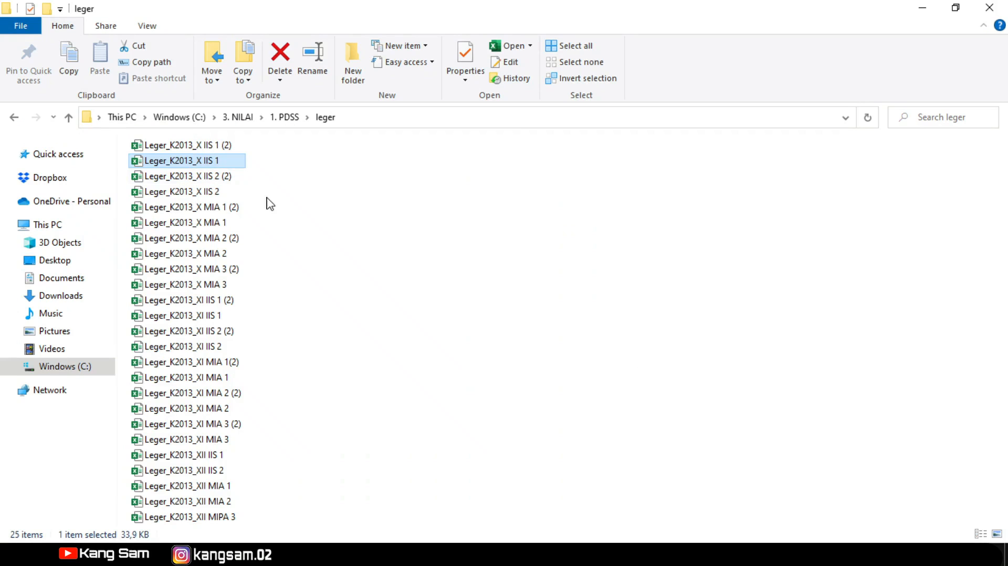
{"action": "double_click", "coordinate": [213, 193]}
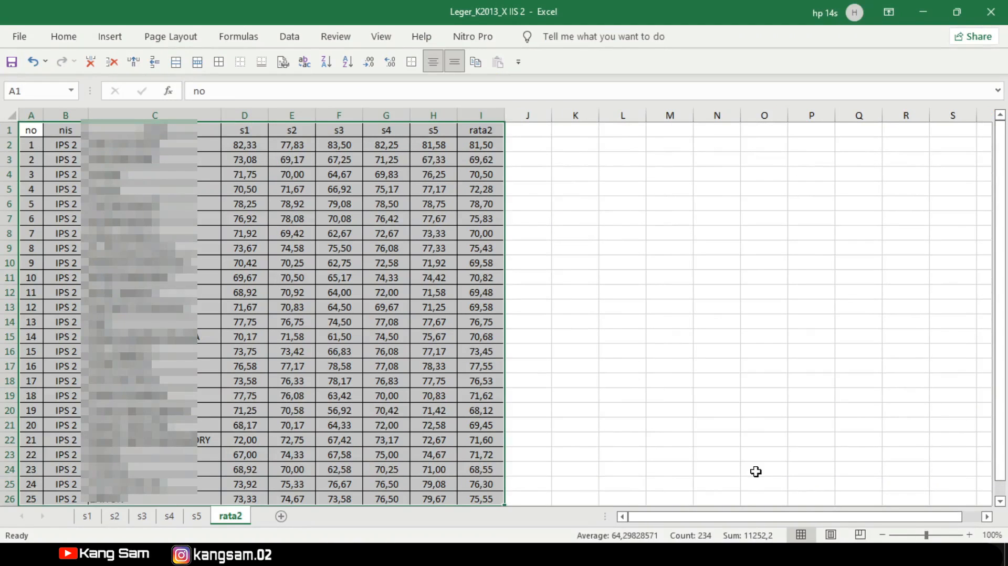
{"action": "left_click", "coordinate": [883, 534]}
{"action": "left_click", "coordinate": [590, 394]}
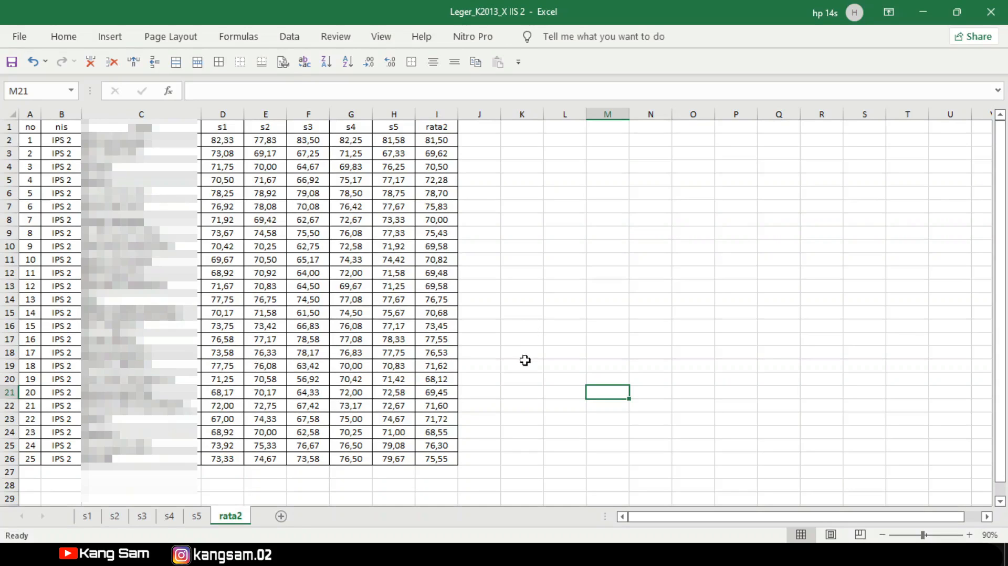
- Create a new blank workbook and set the width of column A to 4
{"action": "mouse_move", "coordinate": [357, 555]}
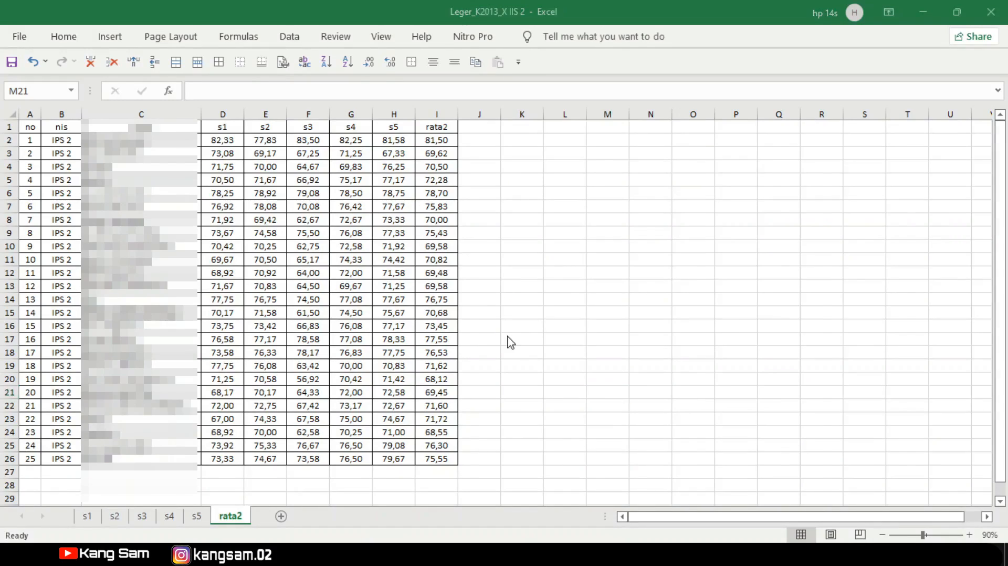
{"action": "key", "text": "ctrl+n"}
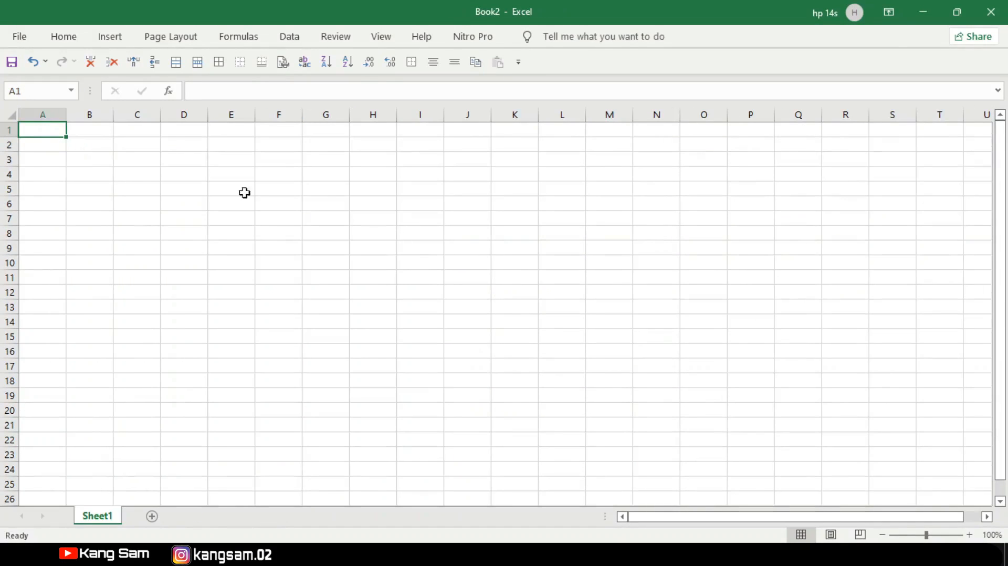
{"action": "right_click", "coordinate": [50, 112]}
{"action": "left_click", "coordinate": [120, 322]}
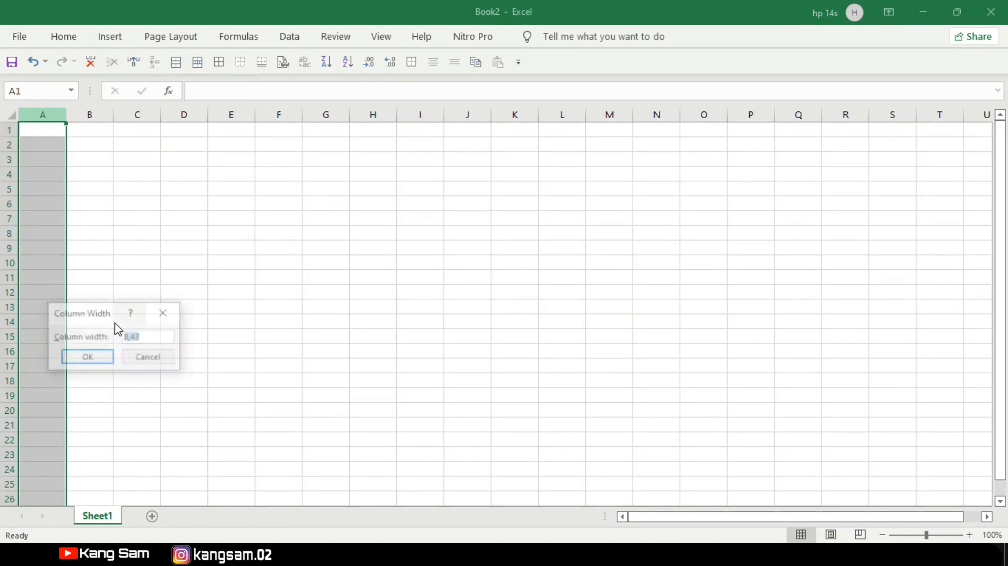
{"action": "type", "text": "4"}
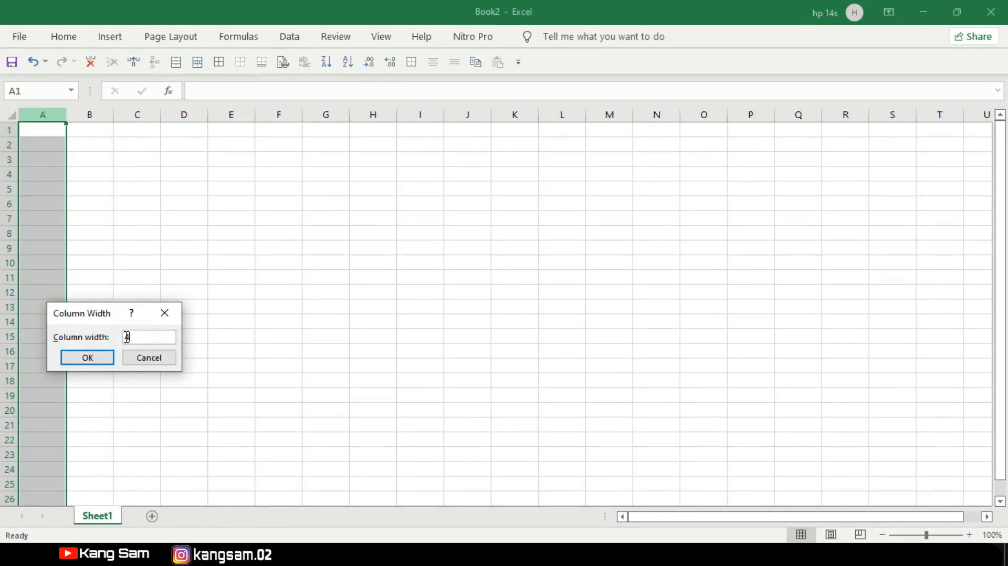
{"action": "left_click", "coordinate": [99, 356]}
- Set the width of column B to 8 and of column C to 25, and select cell A1
{"action": "right_click", "coordinate": [70, 115]}
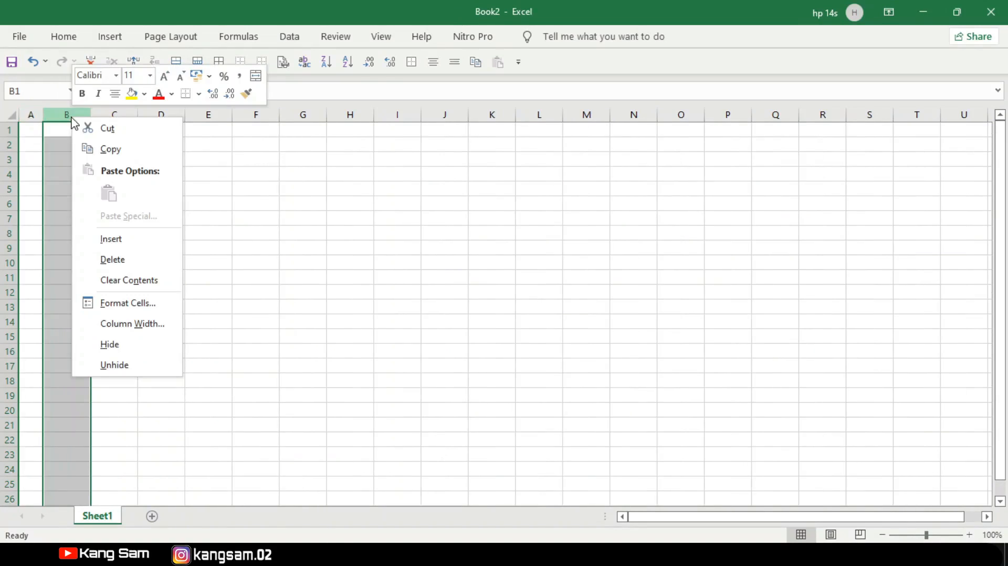
{"action": "left_click", "coordinate": [129, 325]}
{"action": "type", "text": "8"}
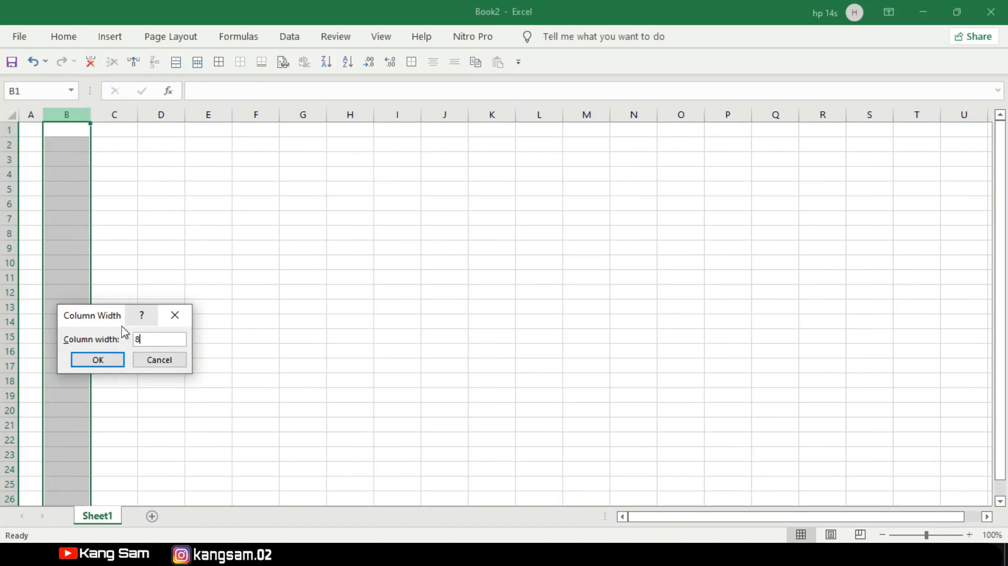
{"action": "left_click", "coordinate": [99, 360]}
{"action": "right_click", "coordinate": [116, 111]}
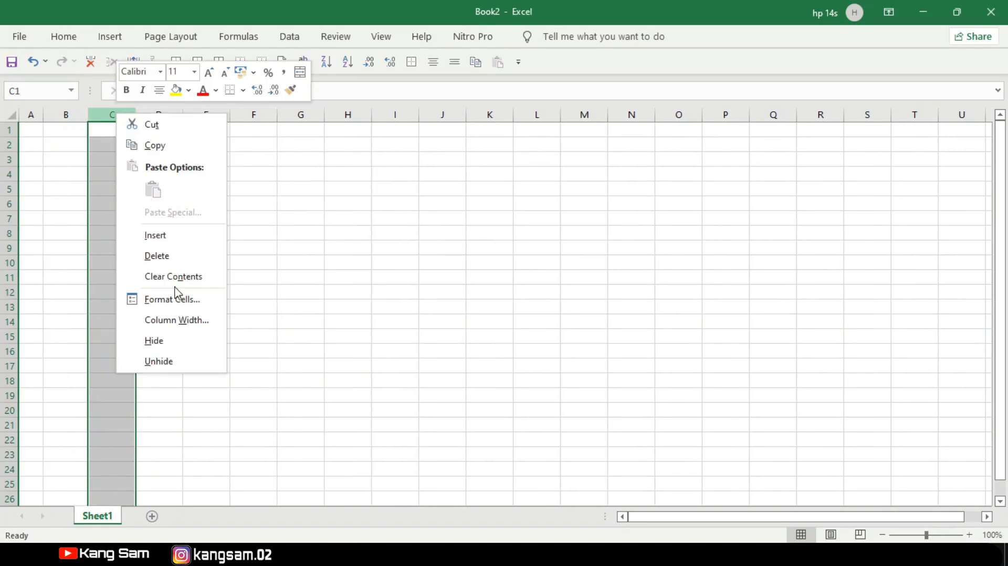
{"action": "left_click", "coordinate": [196, 328]}
{"action": "type", "text": "25"}
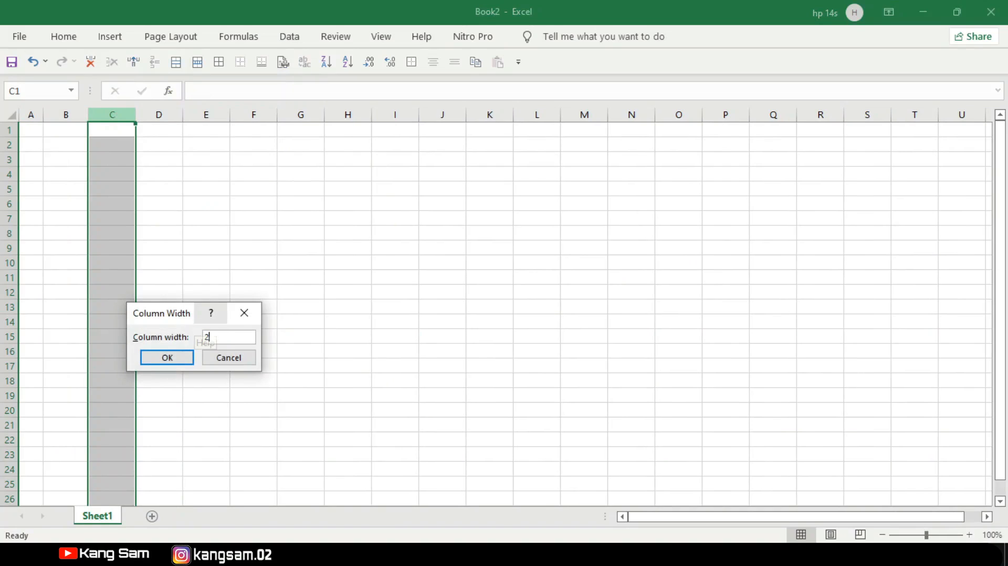
{"action": "left_click", "coordinate": [167, 358]}
{"action": "left_click", "coordinate": [328, 320]}
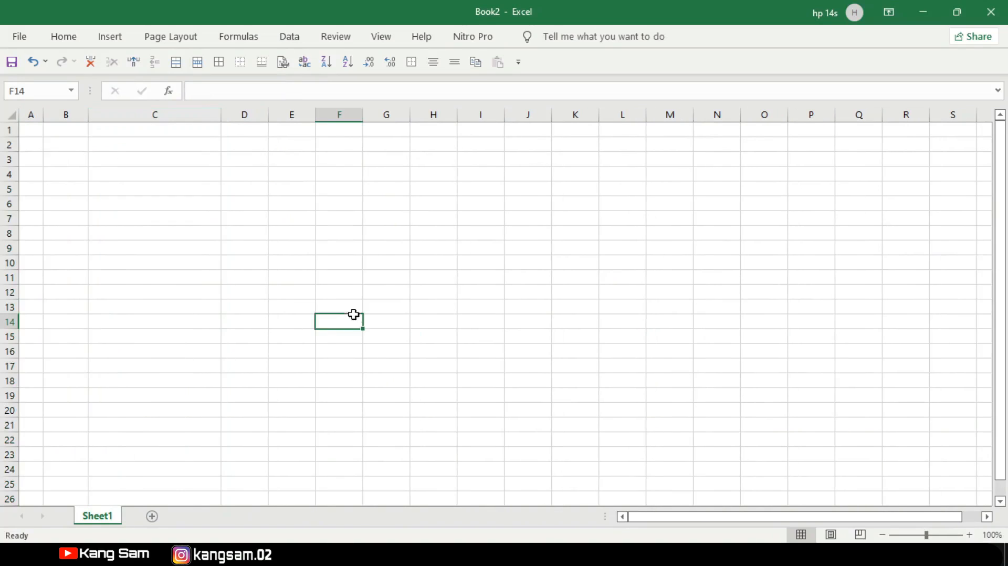
{"action": "left_click", "coordinate": [34, 132]}
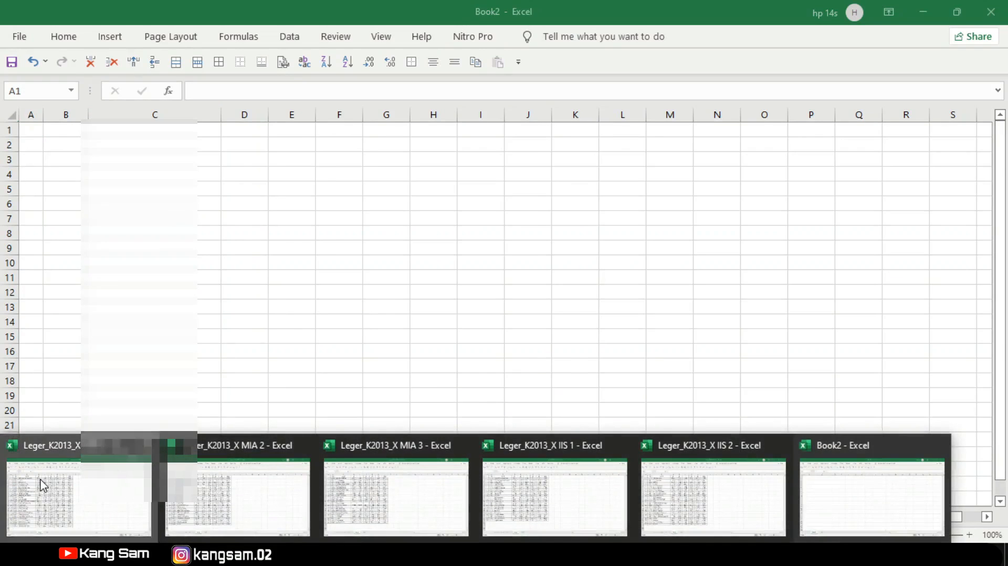
- Copy the header row of the rata2 sheet in Leger_K2013_X MIA 1 into row 1 of Book2
{"action": "left_click", "coordinate": [58, 472]}
{"action": "left_click", "coordinate": [29, 126]}
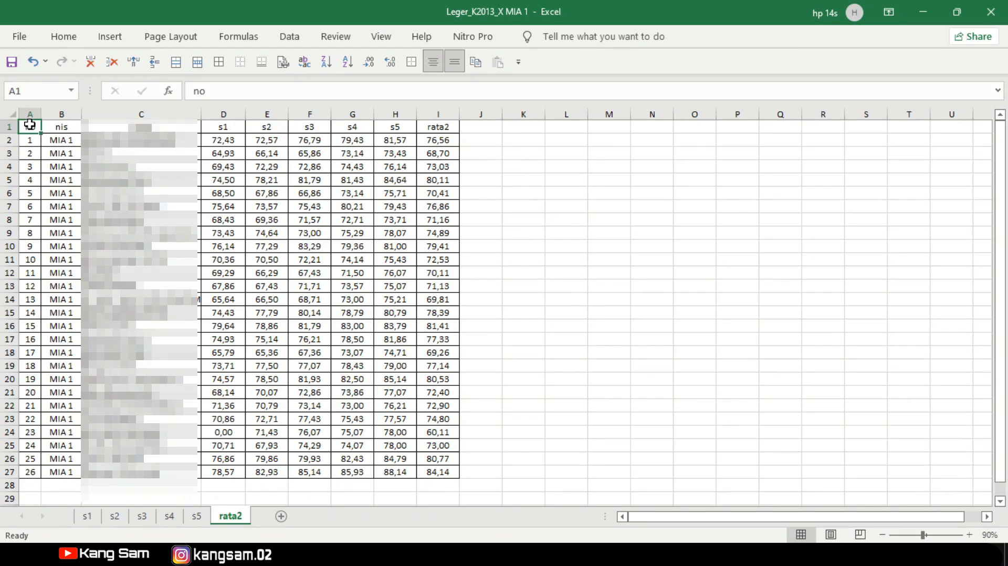
{"action": "left_click", "coordinate": [5, 126]}
{"action": "key", "text": "ctrl+c"}
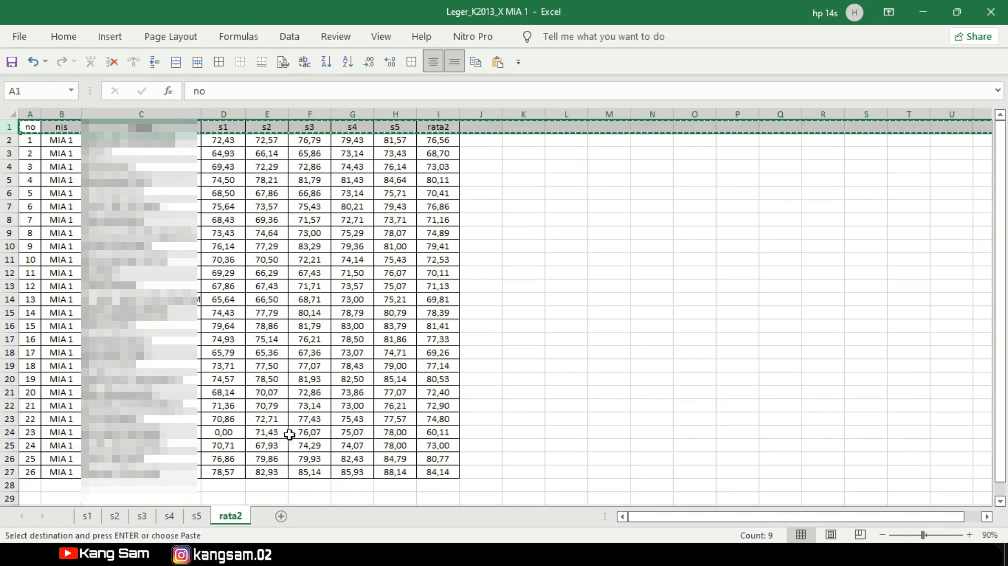
{"action": "mouse_move", "coordinate": [647, 499]}
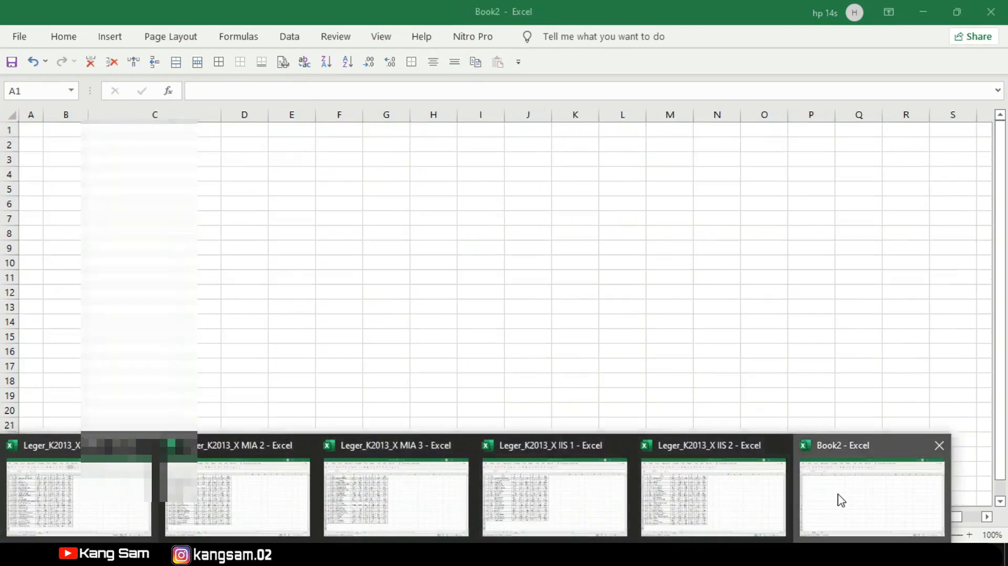
{"action": "left_click", "coordinate": [839, 499]}
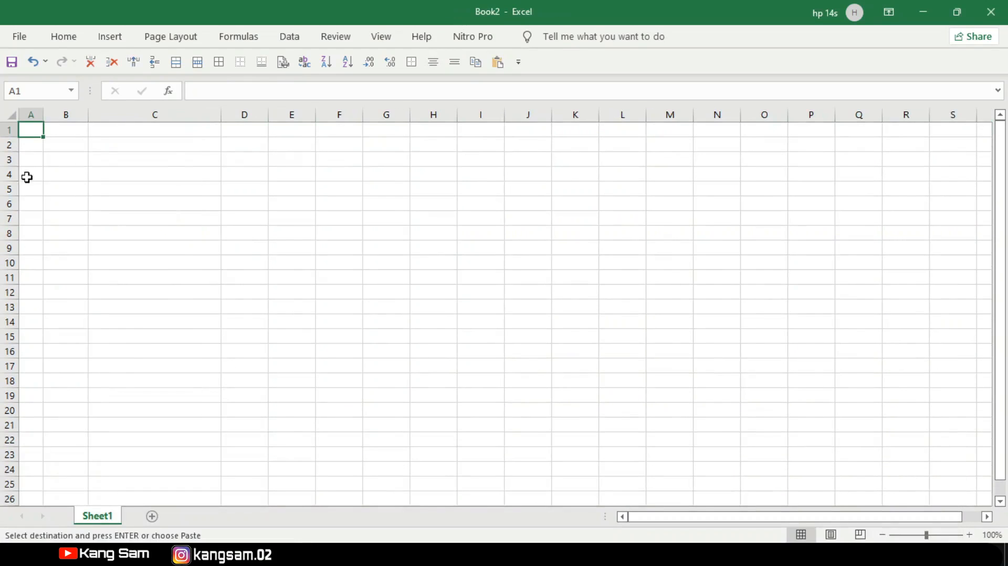
{"action": "left_click", "coordinate": [6, 129]}
{"action": "left_click", "coordinate": [502, 65]}
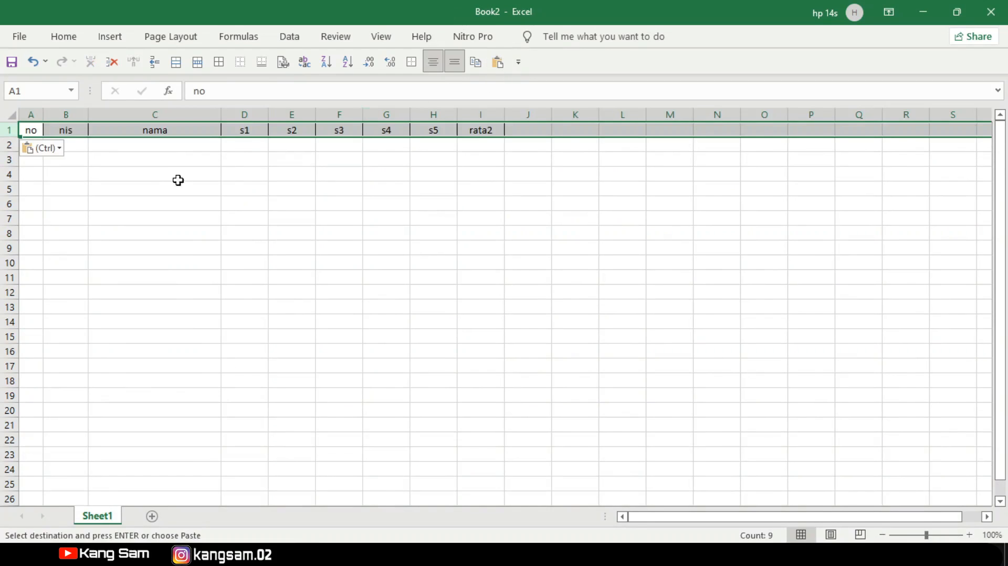
{"action": "left_click", "coordinate": [165, 185]}
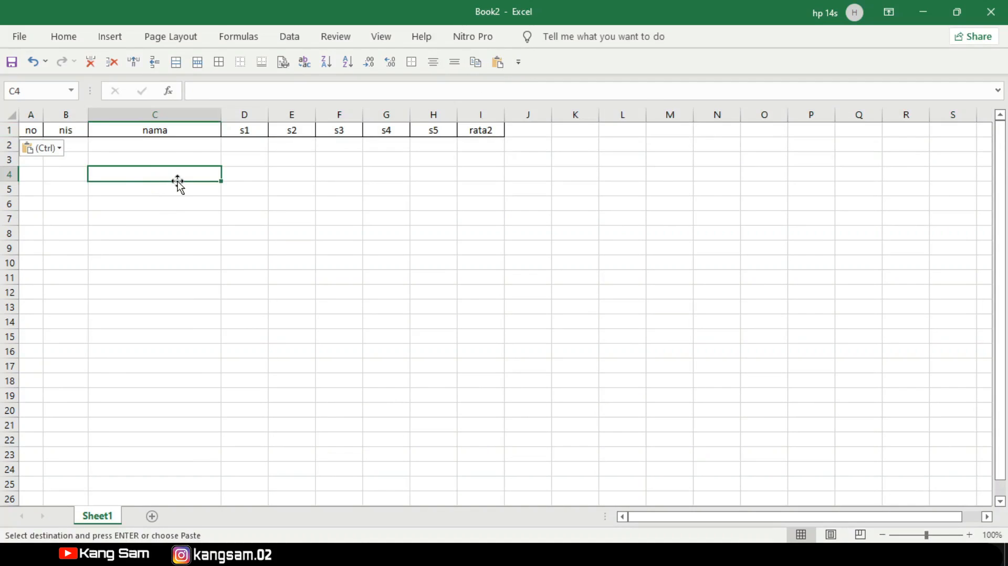
- Rename Book2's Sheet1 as rank IPA
{"action": "right_click", "coordinate": [112, 517]}
{"action": "left_click", "coordinate": [157, 358]}
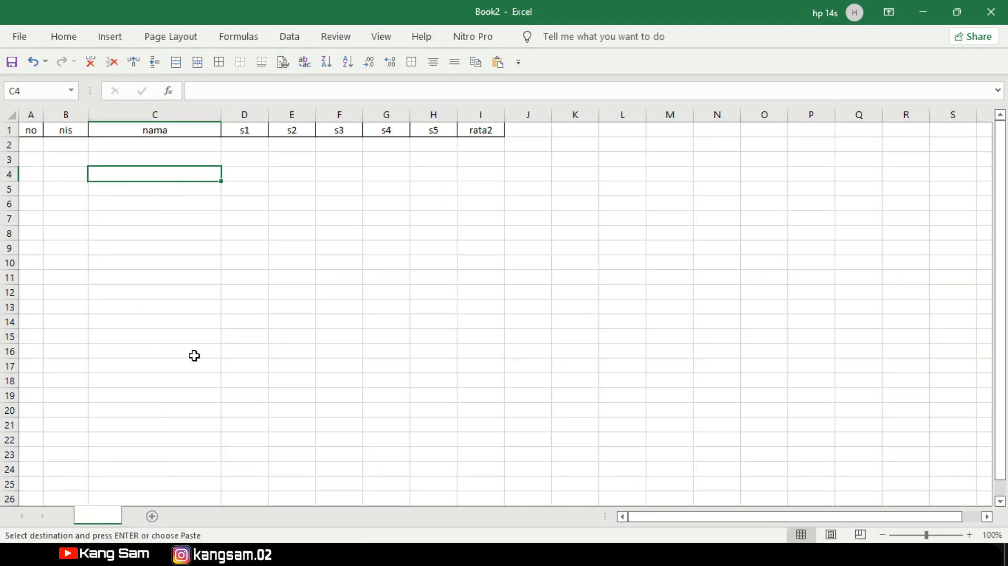
{"action": "type", "text": "rank IPA"}
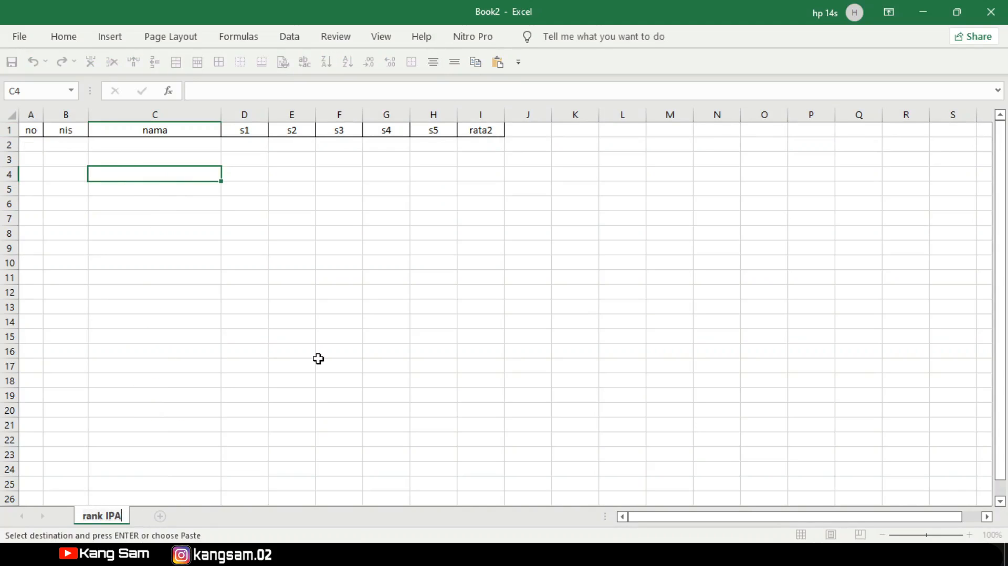
{"action": "key", "text": "Return"}
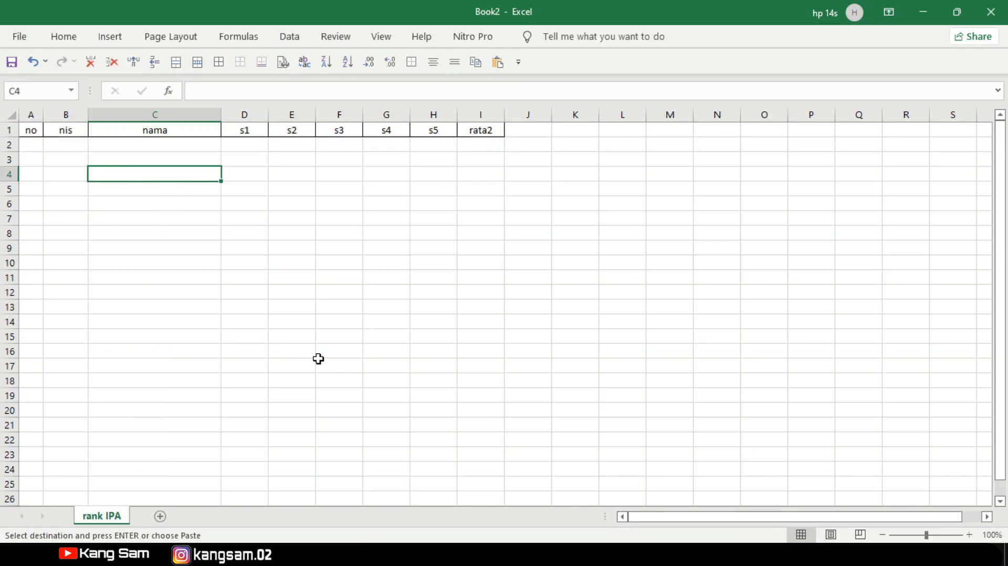
- Create a copy of the rank IPA sheet at the end of Book2
{"action": "right_click", "coordinate": [106, 517]}
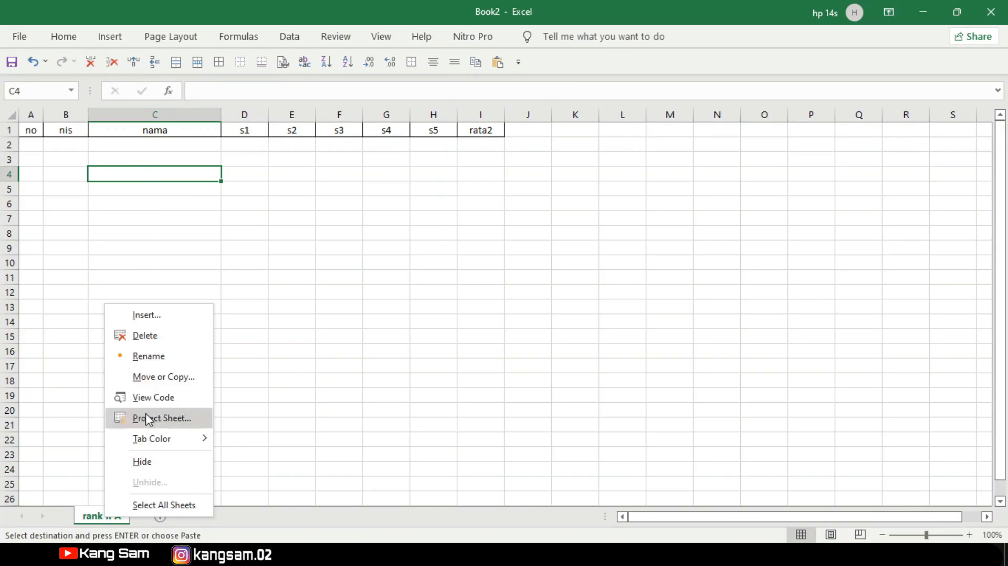
{"action": "left_click", "coordinate": [159, 377]}
{"action": "left_click", "coordinate": [79, 383]}
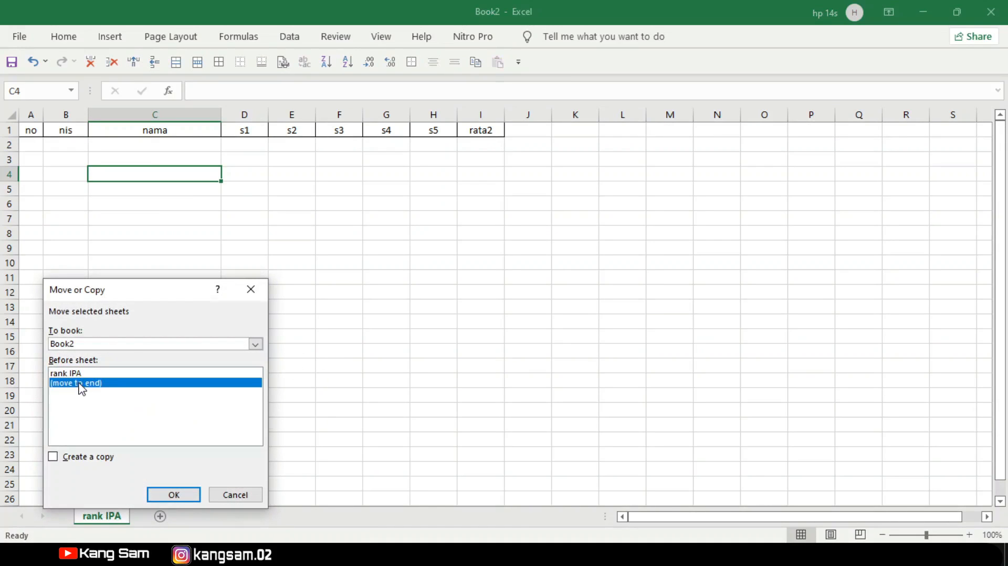
{"action": "left_click", "coordinate": [73, 456]}
{"action": "left_click", "coordinate": [155, 493]}
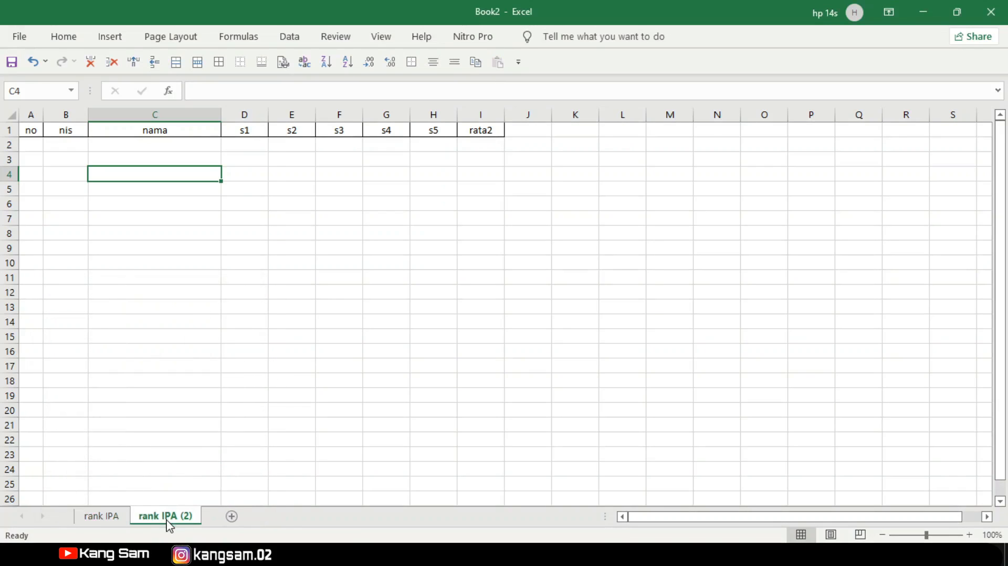
- Rename the copied sheet as rank IPS
{"action": "right_click", "coordinate": [166, 519]}
{"action": "left_click", "coordinate": [251, 359]}
{"action": "key", "text": "End"}
{"action": "key", "text": "BackSpace"}
{"action": "key", "text": "BackSpace"}
{"action": "key", "text": "BackSpace"}
{"action": "key", "text": "BackSpace"}
{"action": "key", "text": "BackSpace"}
{"action": "type", "text": "s"}
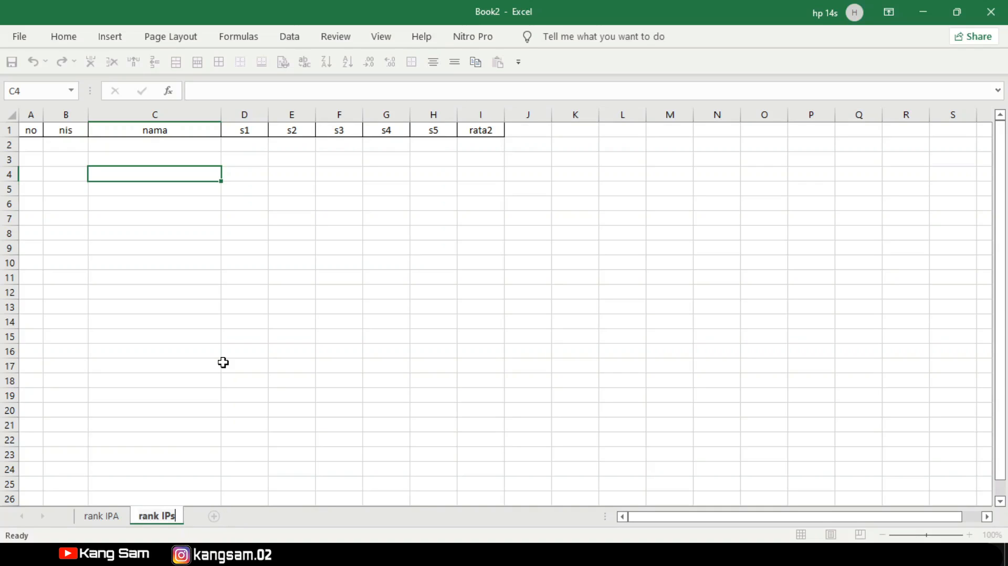
{"action": "key", "text": "BackSpace"}
{"action": "type", "text": "S"}
{"action": "key", "text": "Return"}
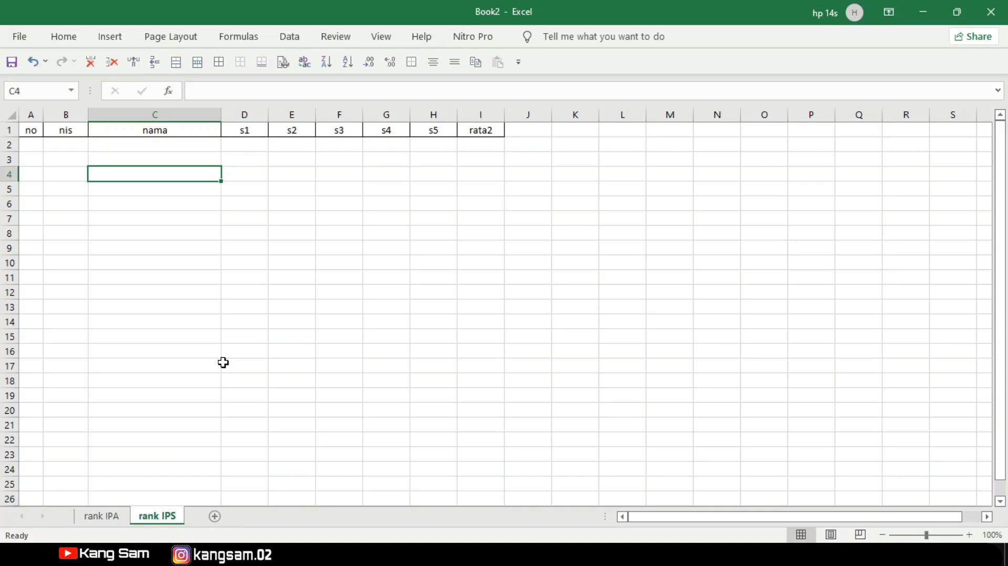
- Activate the rank IPA sheet in Book2, then copy the student rows A2:I27 from the rata2 sheet of Leger_K2013_X MIA 1
{"action": "left_click", "coordinate": [99, 512]}
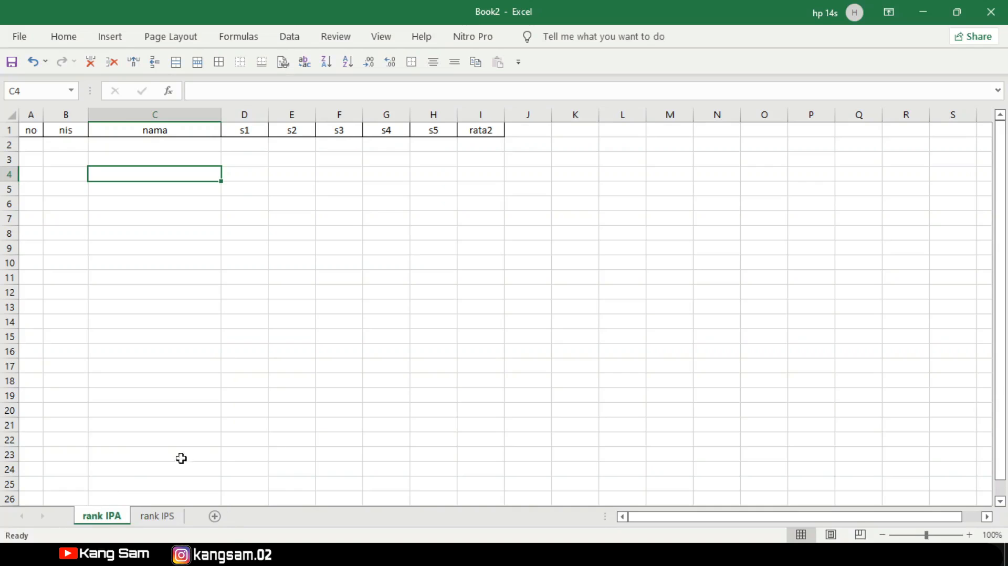
{"action": "mouse_move", "coordinate": [315, 554]}
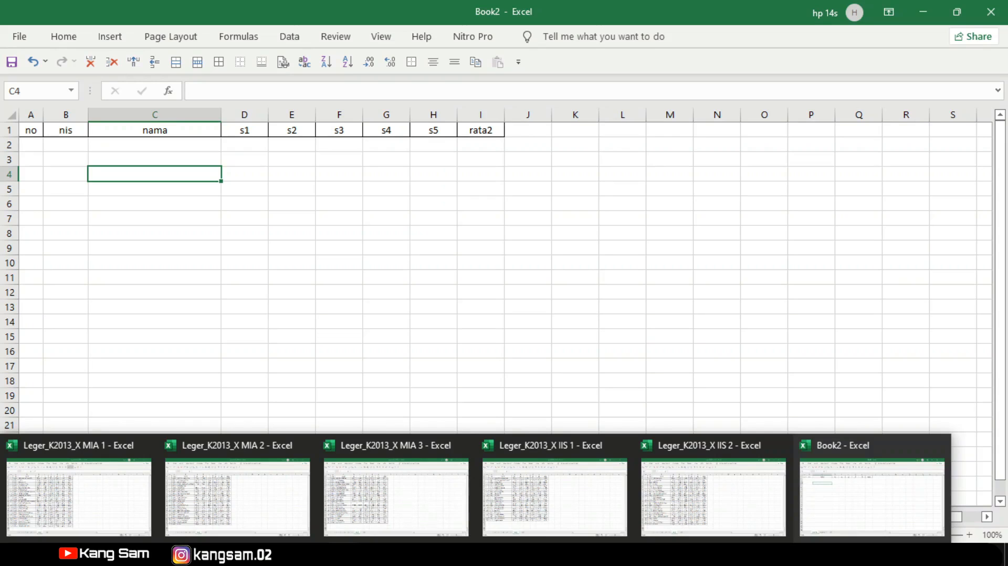
{"action": "left_click", "coordinate": [315, 554]}
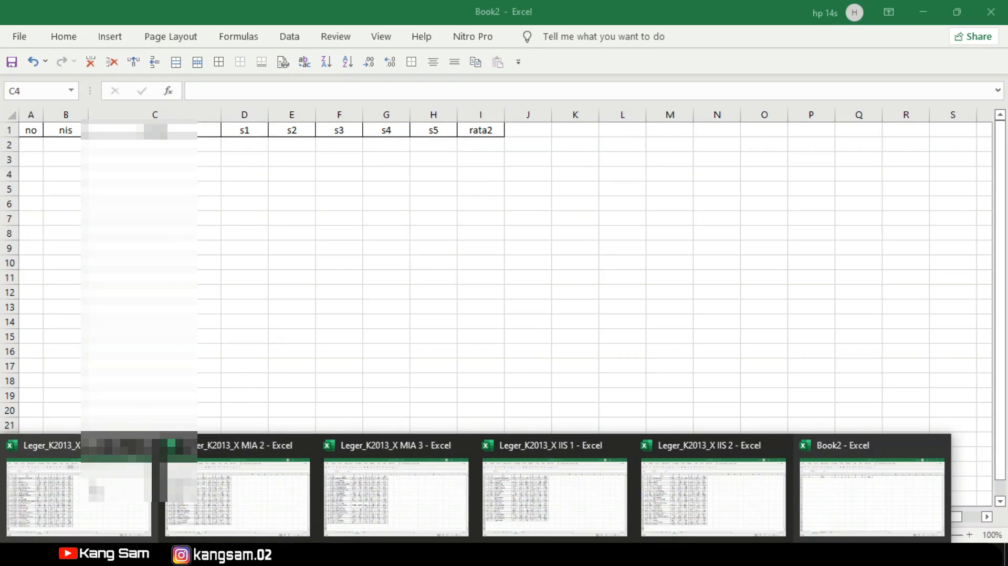
{"action": "left_click", "coordinate": [79, 489]}
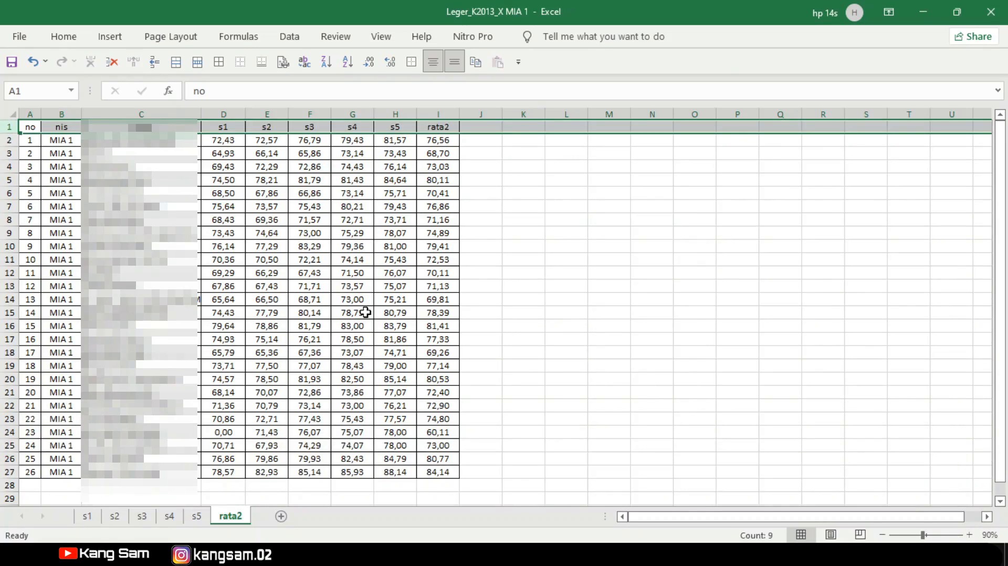
{"action": "left_click", "coordinate": [440, 141]}
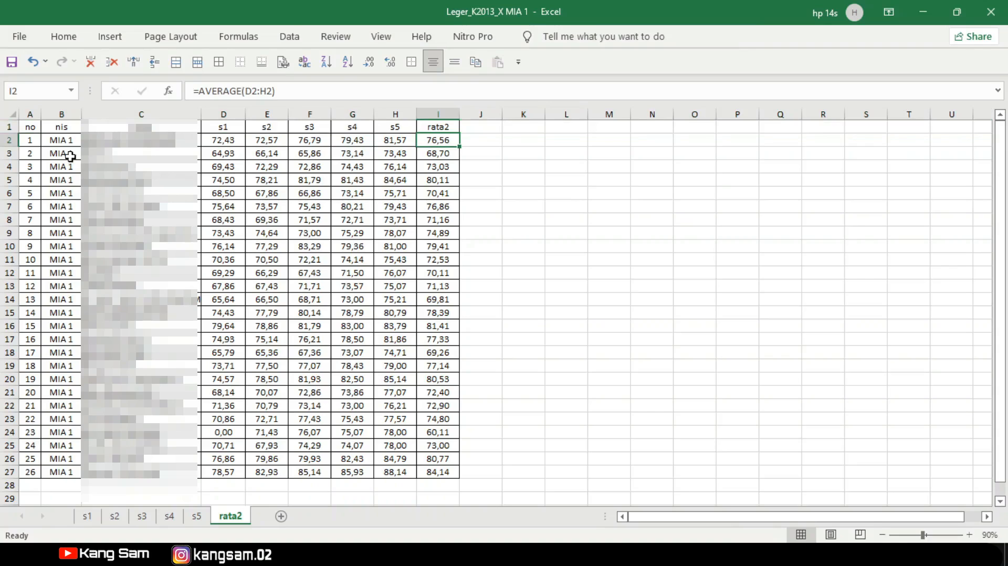
{"action": "left_click_drag", "start_coordinate": [33, 143], "coordinate": [437, 390]}
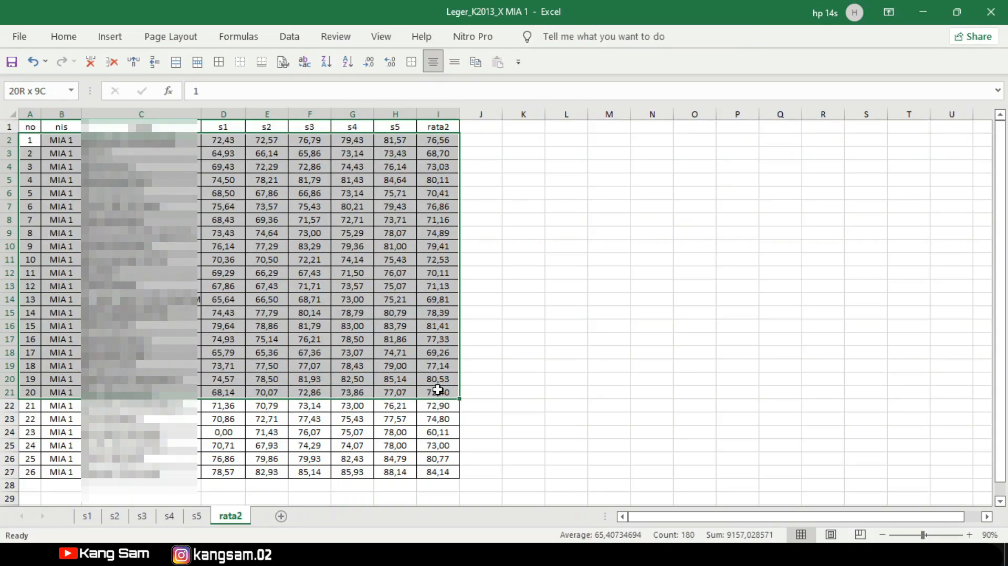
{"action": "left_click", "coordinate": [24, 140]}
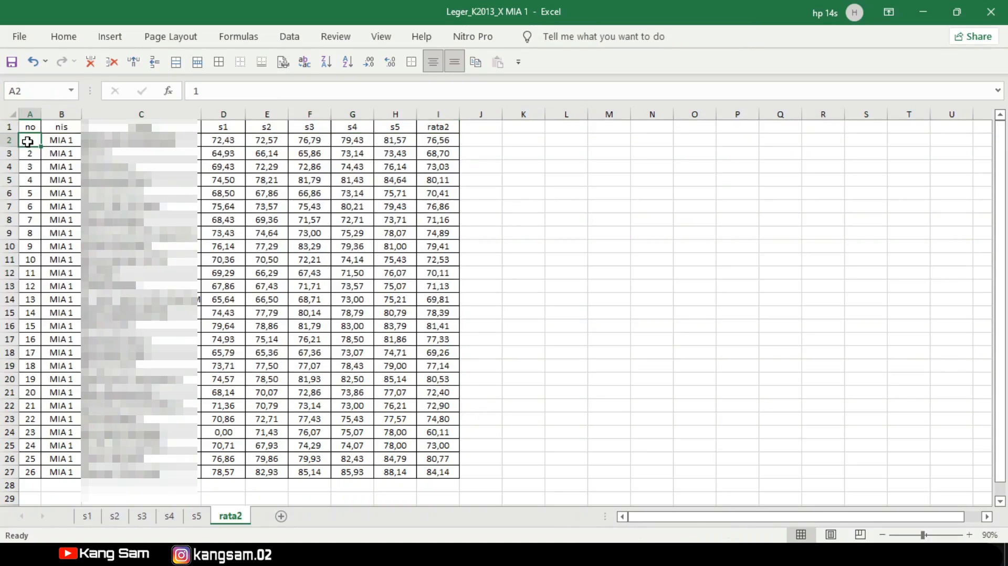
{"action": "left_click_drag", "start_coordinate": [29, 138], "coordinate": [434, 469]}
{"action": "key", "text": "ctrl+c"}
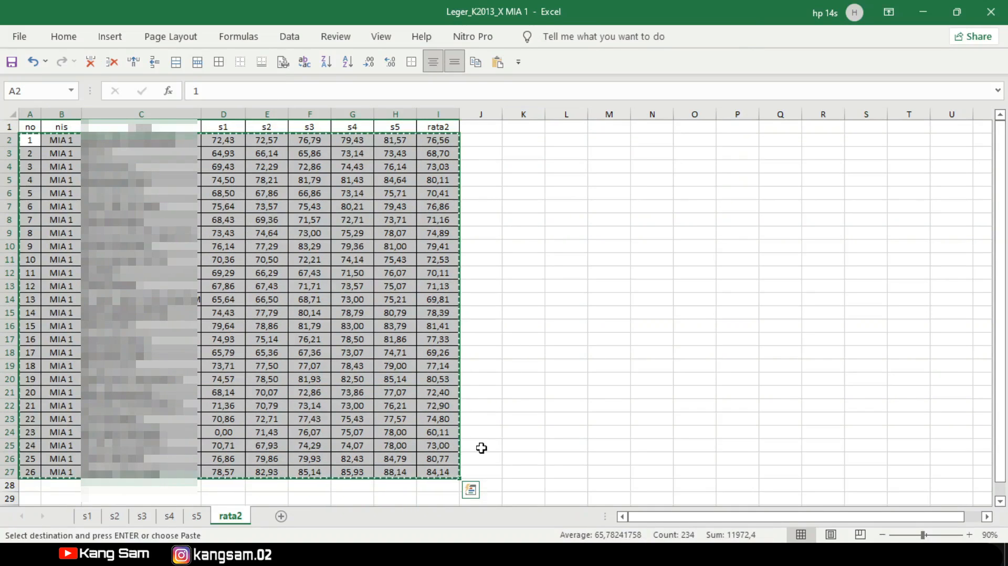
- Paste the copied MIA 1 rows into Book2's rank IPA sheet starting at cell A2
{"action": "key", "text": "alt+Tab"}
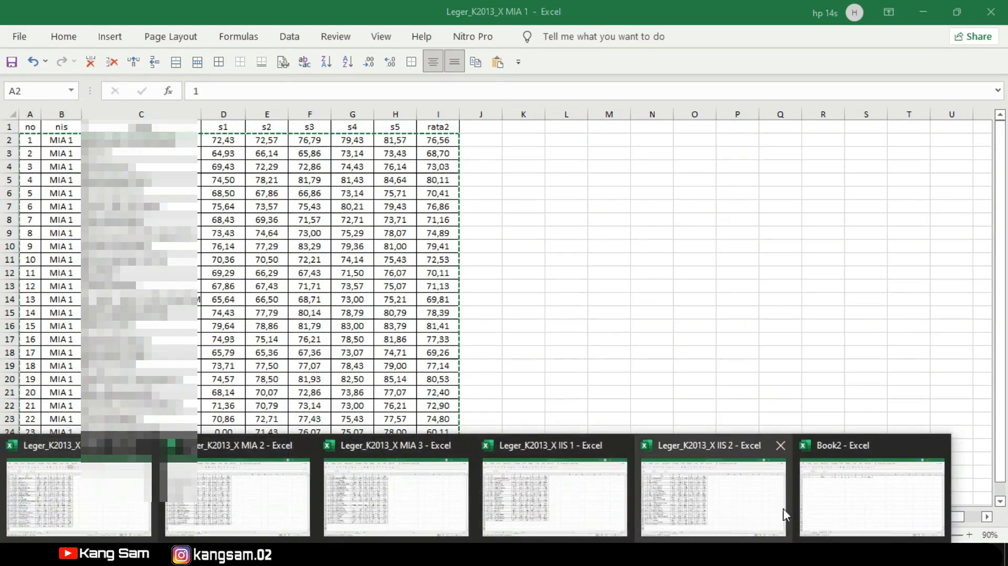
{"action": "left_click", "coordinate": [842, 481]}
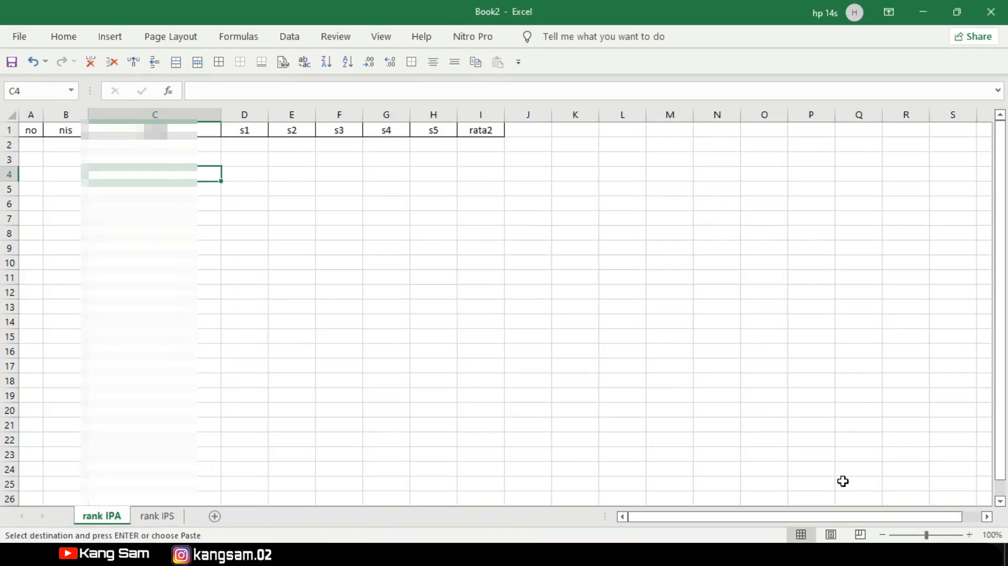
{"action": "left_click", "coordinate": [28, 143]}
{"action": "left_click", "coordinate": [497, 62]}
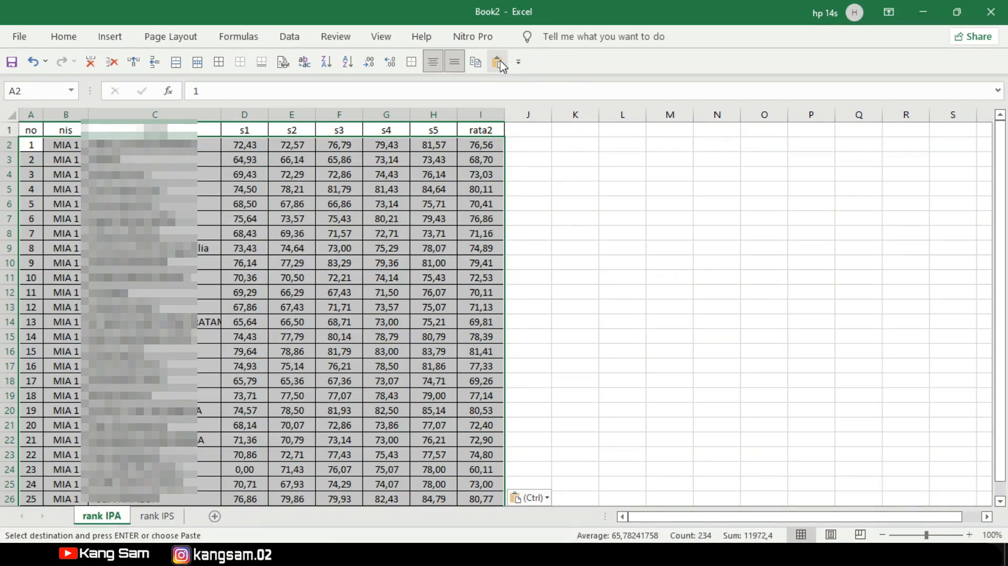
- Copy A2:I26 from the rata2 sheet of Leger_K2013_X MIA 2 and paste it below the MIA 1 rows, starting at A28 of rank IPA
{"action": "scroll", "coordinate": [548, 245], "scroll_direction": "down", "scroll_amount": 1}
{"action": "scroll", "coordinate": [547, 246], "scroll_direction": "up", "scroll_amount": 1}
{"action": "scroll", "coordinate": [548, 246], "scroll_direction": "down", "scroll_amount": 3}
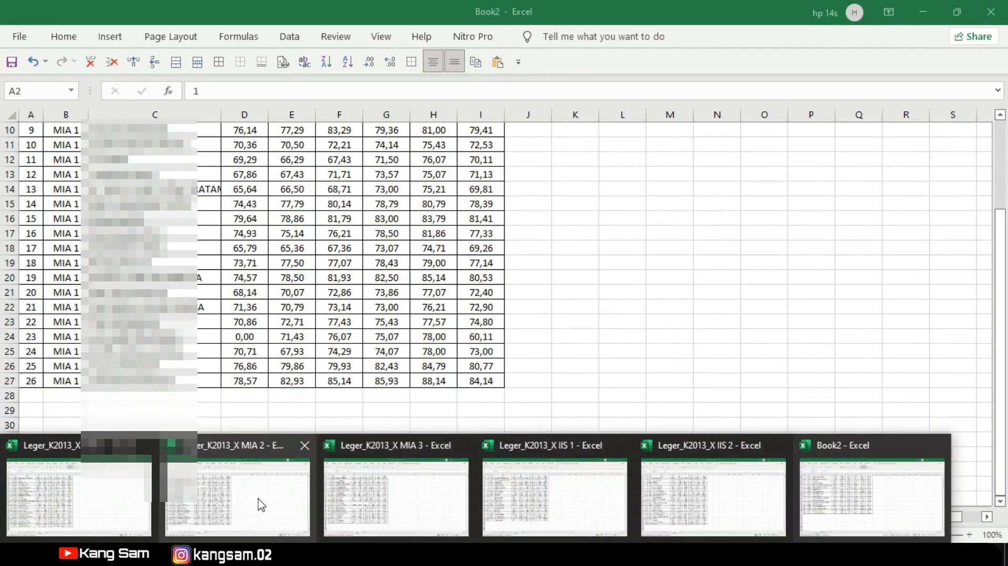
{"action": "left_click", "coordinate": [262, 502]}
{"action": "left_click_drag", "start_coordinate": [32, 141], "coordinate": [435, 458]}
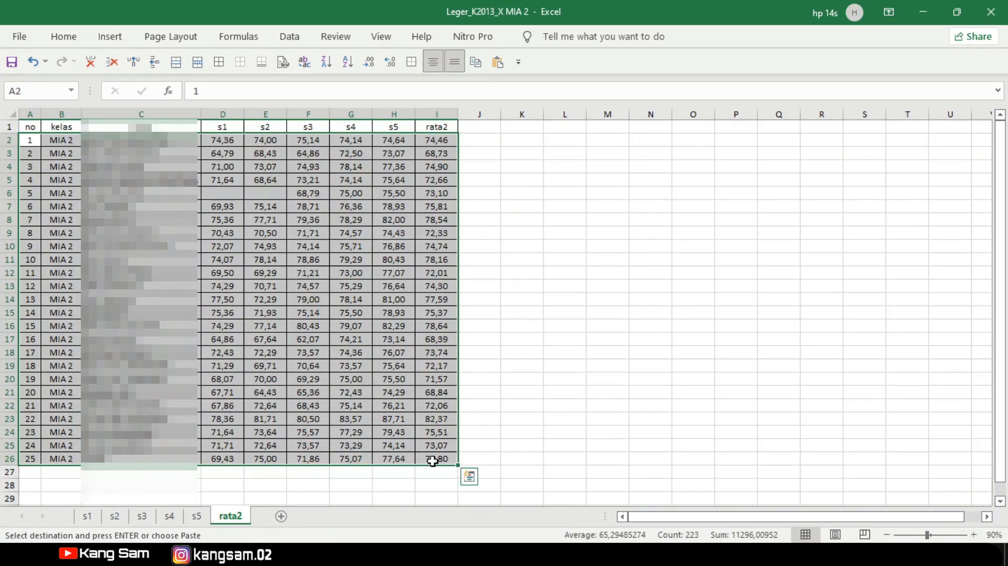
{"action": "left_click", "coordinate": [475, 62]}
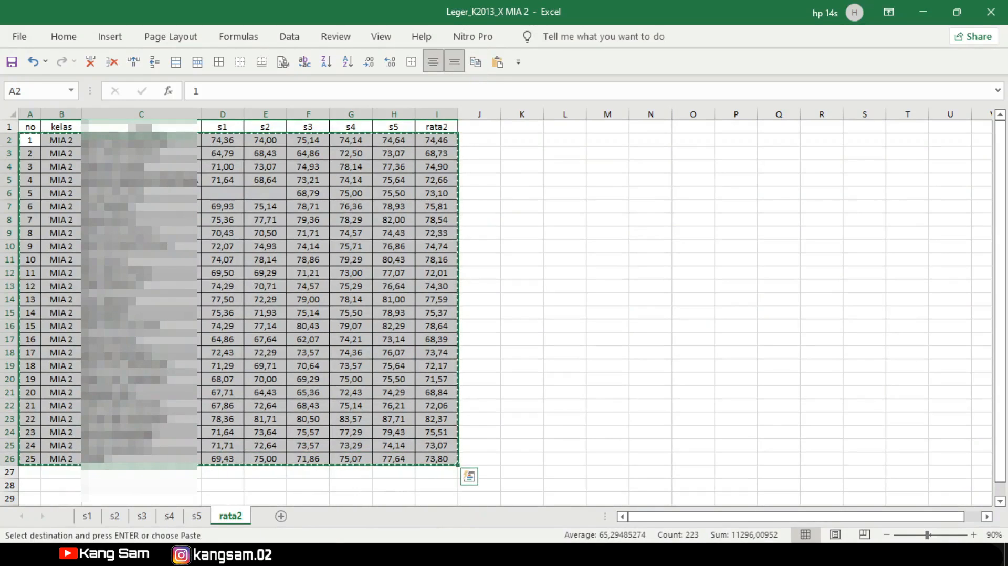
{"action": "left_click", "coordinate": [368, 554]}
{"action": "left_click", "coordinate": [849, 492]}
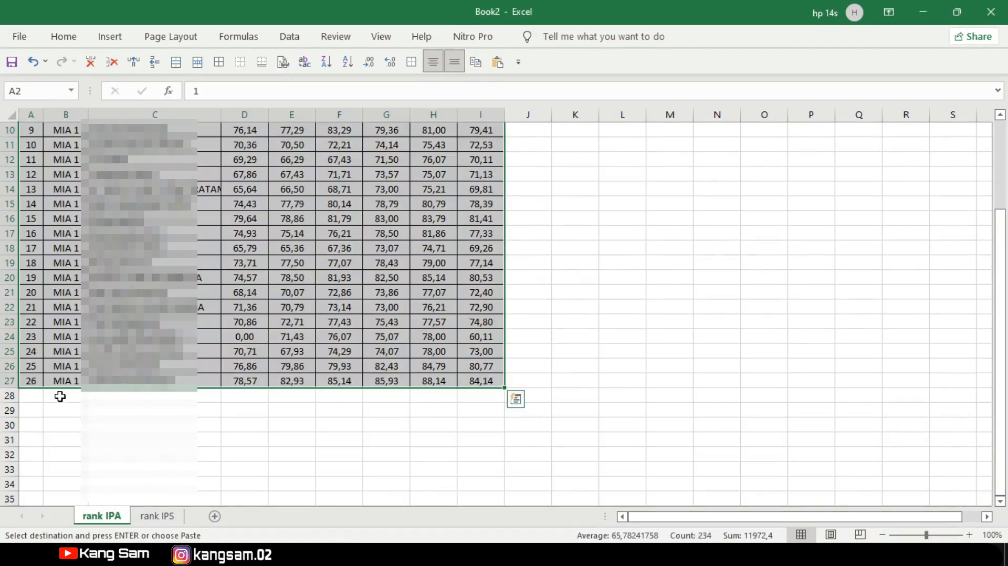
{"action": "right_click", "coordinate": [27, 395]}
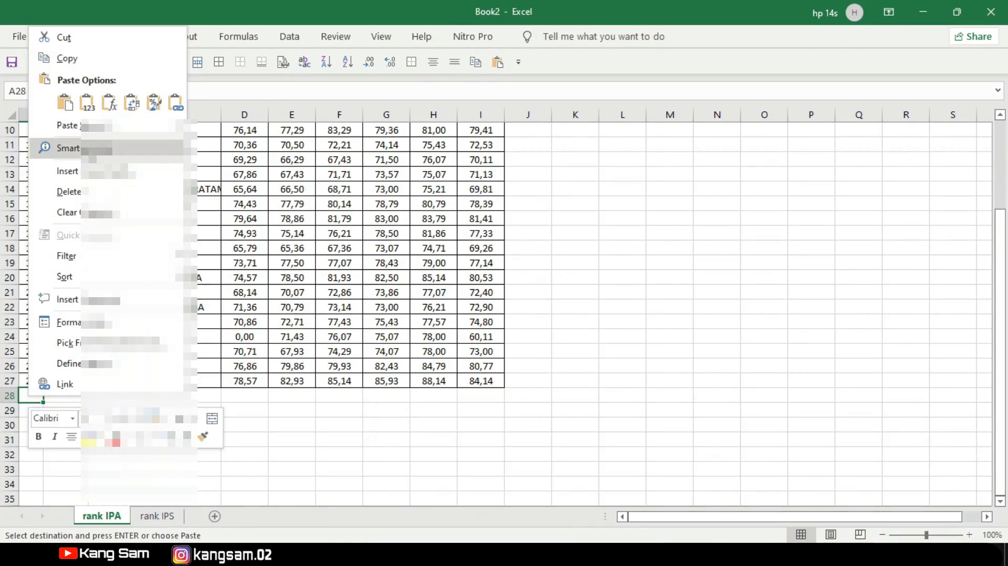
{"action": "left_click", "coordinate": [498, 63]}
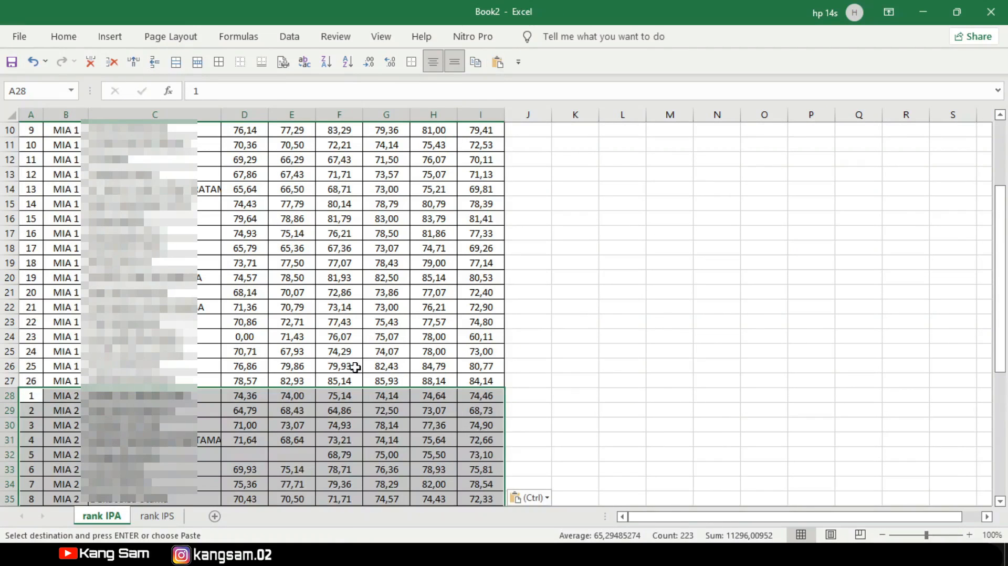
- Review the combined MIA 1 and MIA 2 rows on the rank IPA sheet
{"action": "scroll", "coordinate": [187, 308], "scroll_direction": "up", "scroll_amount": 3}
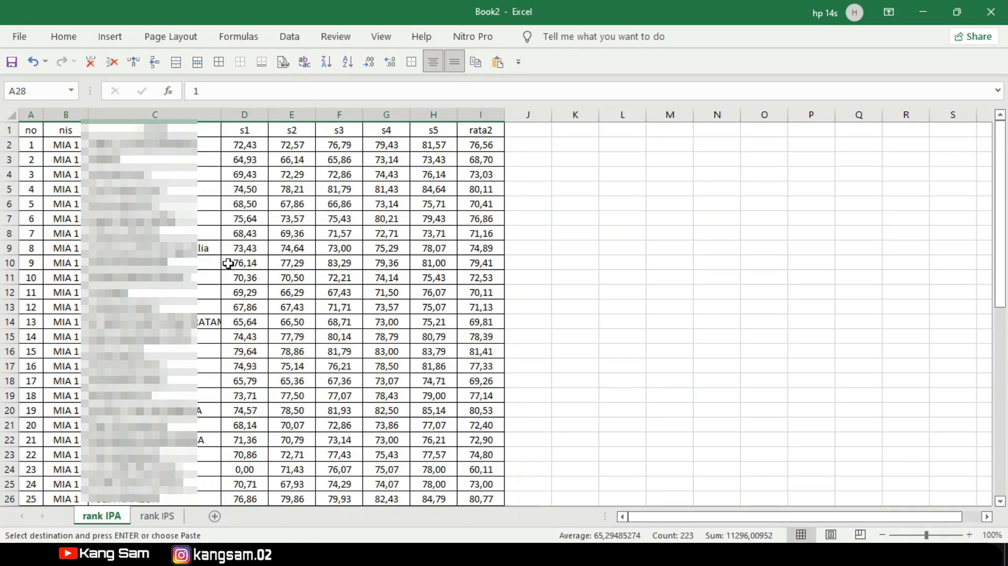
{"action": "scroll", "coordinate": [228, 263], "scroll_direction": "down", "scroll_amount": 4}
{"action": "scroll", "coordinate": [228, 263], "scroll_direction": "down", "scroll_amount": 1}
{"action": "scroll", "coordinate": [227, 263], "scroll_direction": "up", "scroll_amount": 4}
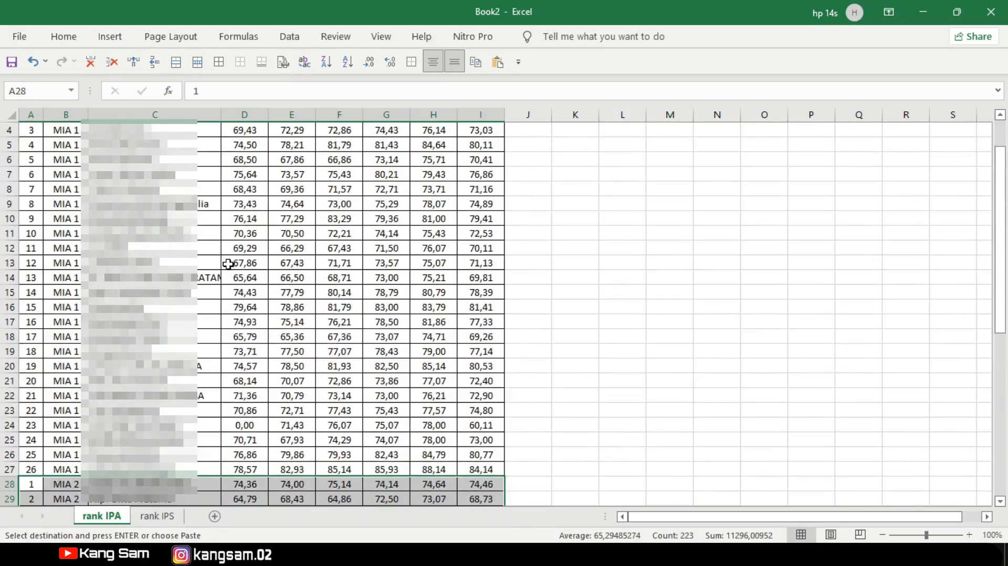
{"action": "scroll", "coordinate": [228, 263], "scroll_direction": "up", "scroll_amount": 1}
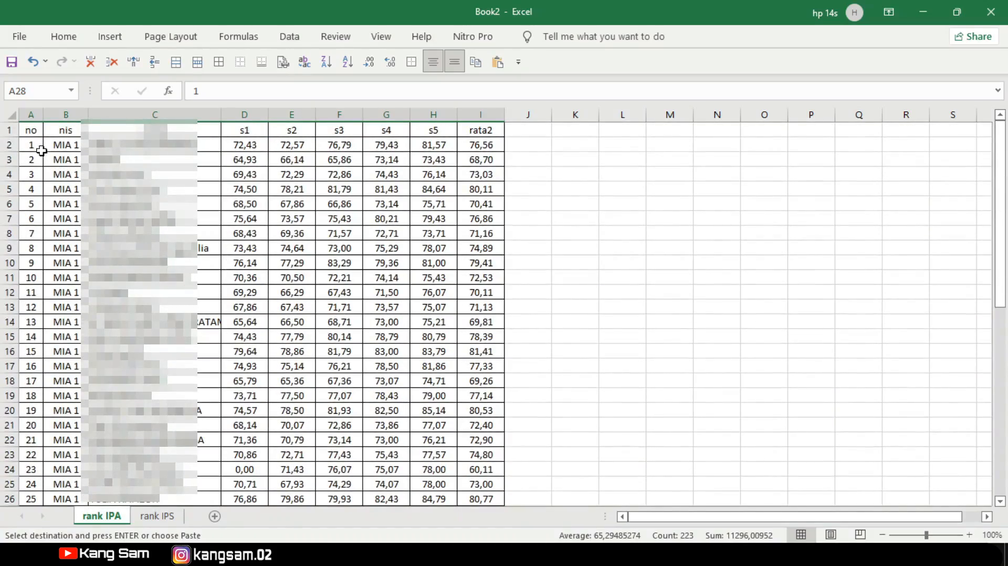
{"action": "scroll", "coordinate": [251, 290], "scroll_direction": "down", "scroll_amount": 1}
{"action": "scroll", "coordinate": [251, 289], "scroll_direction": "up", "scroll_amount": 1}
{"action": "scroll", "coordinate": [136, 237], "scroll_direction": "down", "scroll_amount": 11}
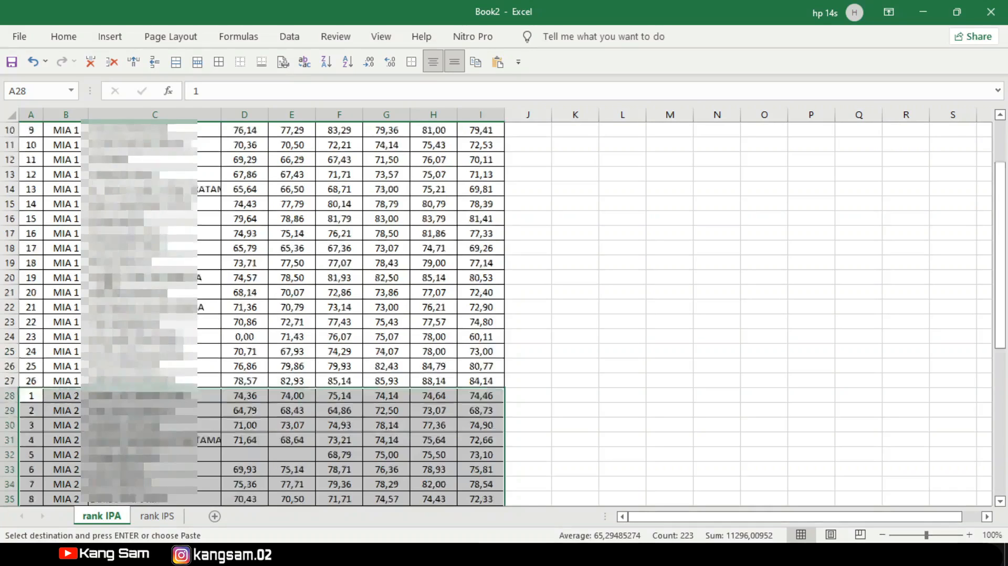
- Copy A2:I25 from the rata2 sheet of Leger_K2013_X MIA 3 and paste it at A53 of Book2's rank IPA sheet
{"action": "key", "text": "ctrl+v"}
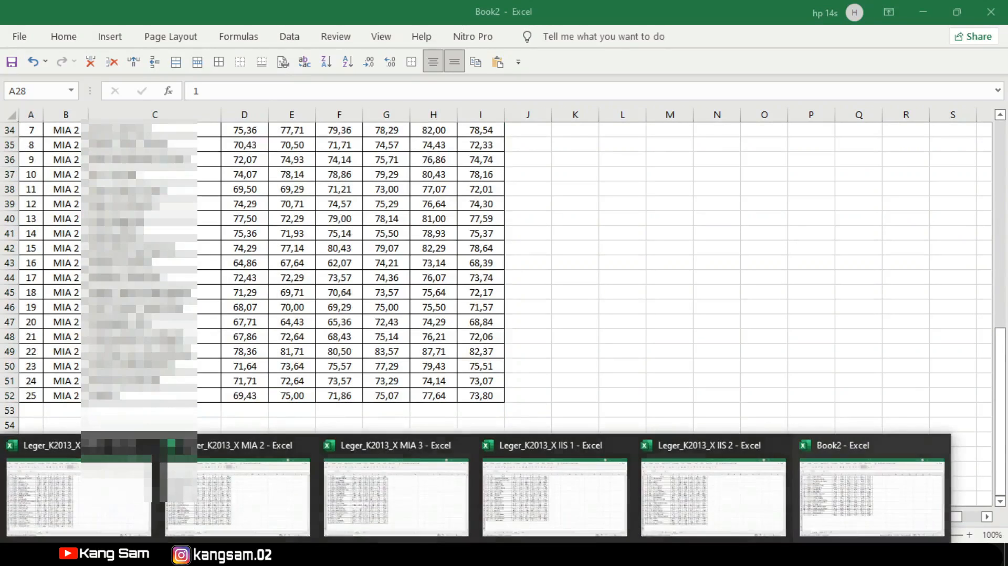
{"action": "left_click", "coordinate": [400, 496]}
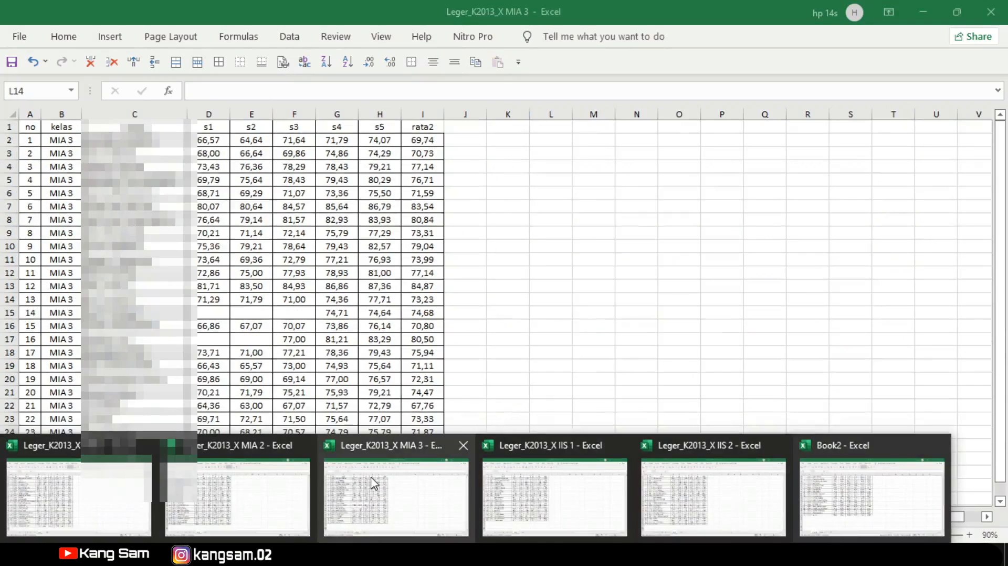
{"action": "left_click_drag", "start_coordinate": [30, 139], "coordinate": [418, 446]}
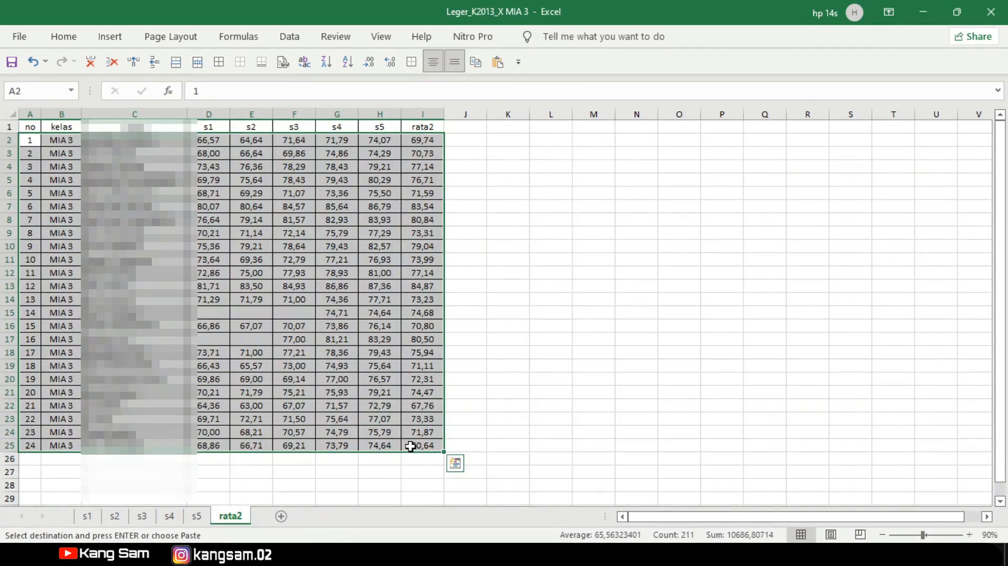
{"action": "left_click", "coordinate": [474, 64]}
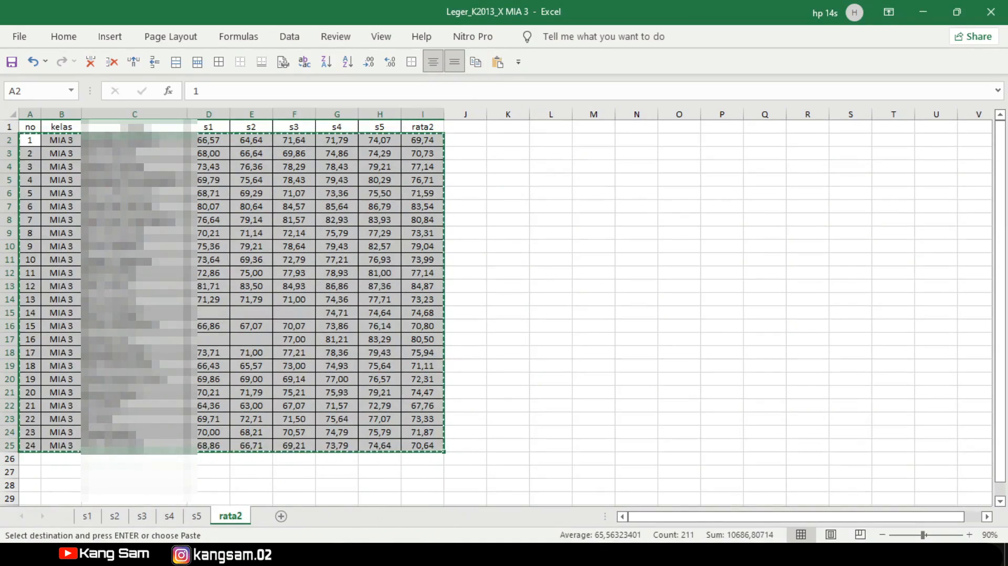
{"action": "mouse_move", "coordinate": [475, 559]}
{"action": "left_click", "coordinate": [845, 493]}
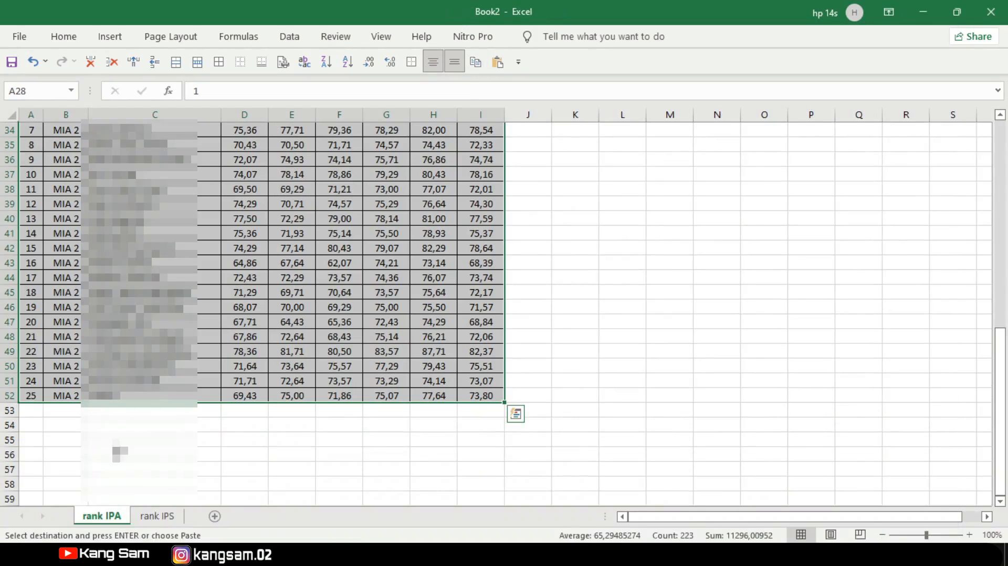
{"action": "left_click", "coordinate": [33, 411]}
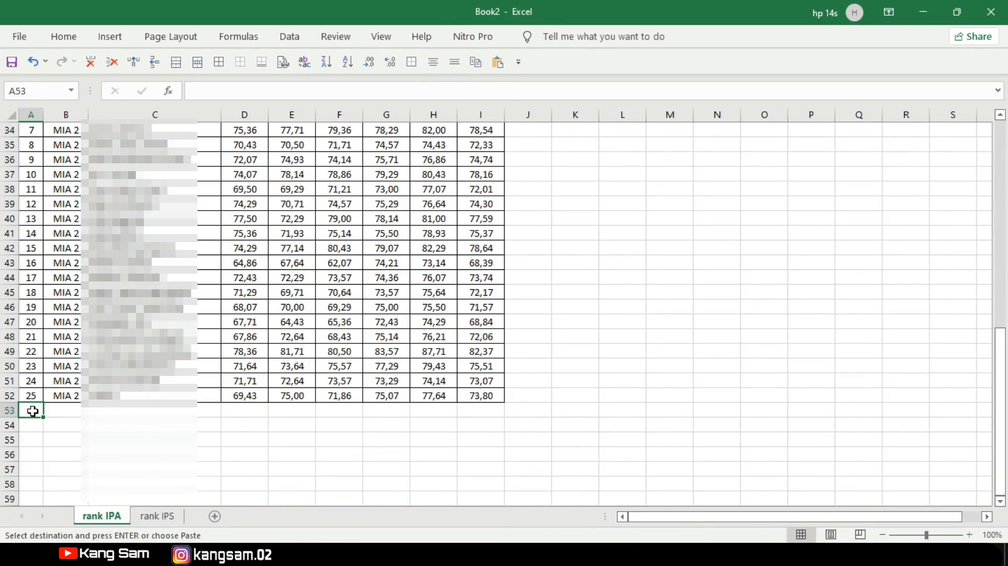
{"action": "left_click", "coordinate": [497, 62]}
{"action": "scroll", "coordinate": [255, 416], "scroll_direction": "down", "scroll_amount": 3}
{"action": "scroll", "coordinate": [255, 416], "scroll_direction": "down", "scroll_amount": 3}
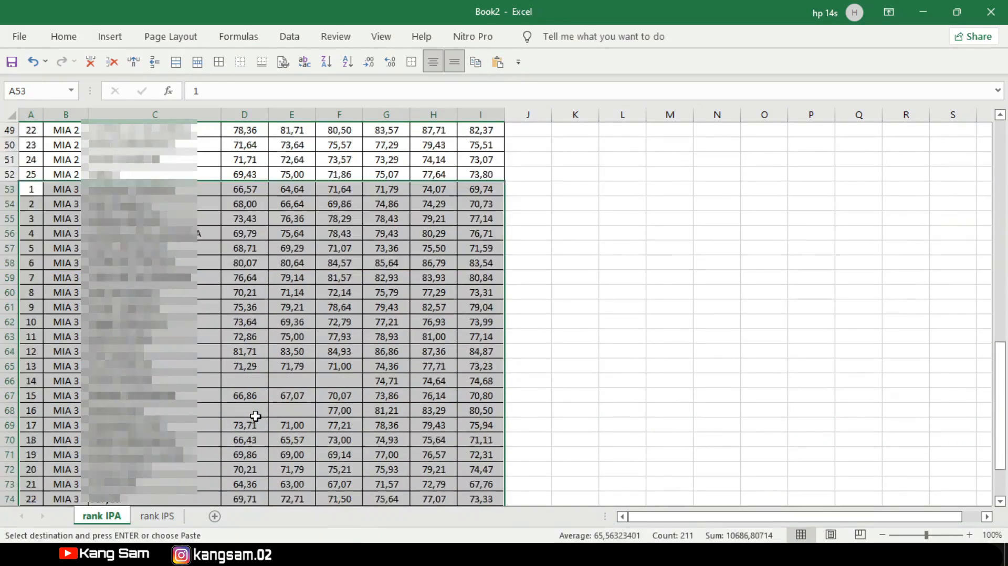
- Check the average formula behind the first student's rata2 value in cell I2 of the rank IPA sheet
{"action": "scroll", "coordinate": [255, 416], "scroll_direction": "up", "scroll_amount": 10}
{"action": "scroll", "coordinate": [256, 417], "scroll_direction": "up", "scroll_amount": 7}
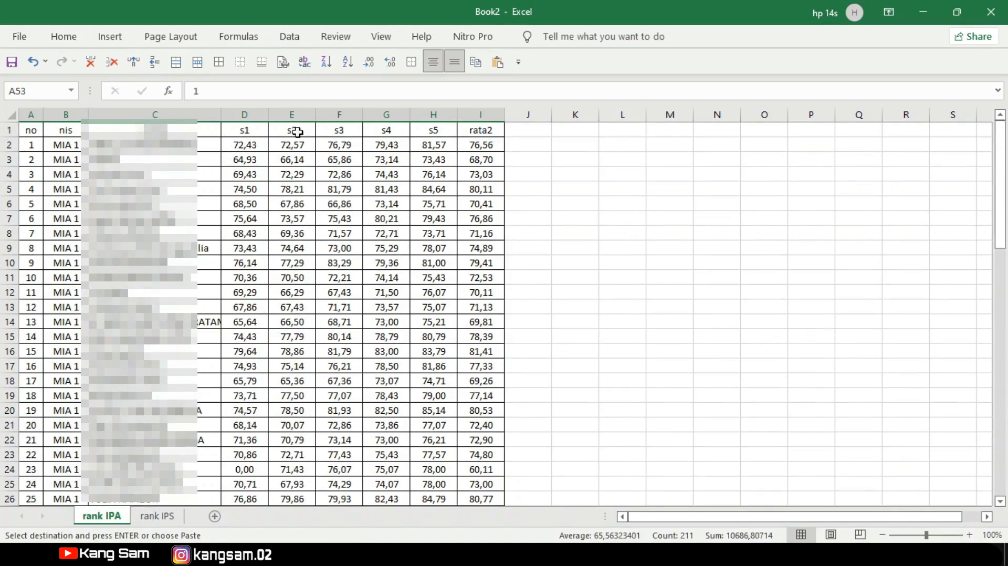
{"action": "left_click_drag", "start_coordinate": [245, 109], "coordinate": [420, 125]}
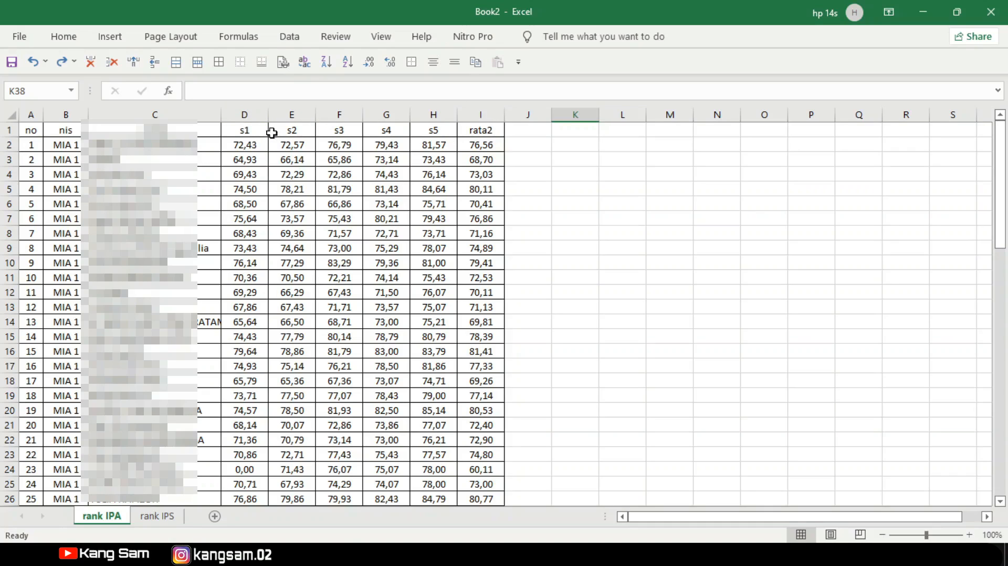
{"action": "left_click", "coordinate": [473, 145]}
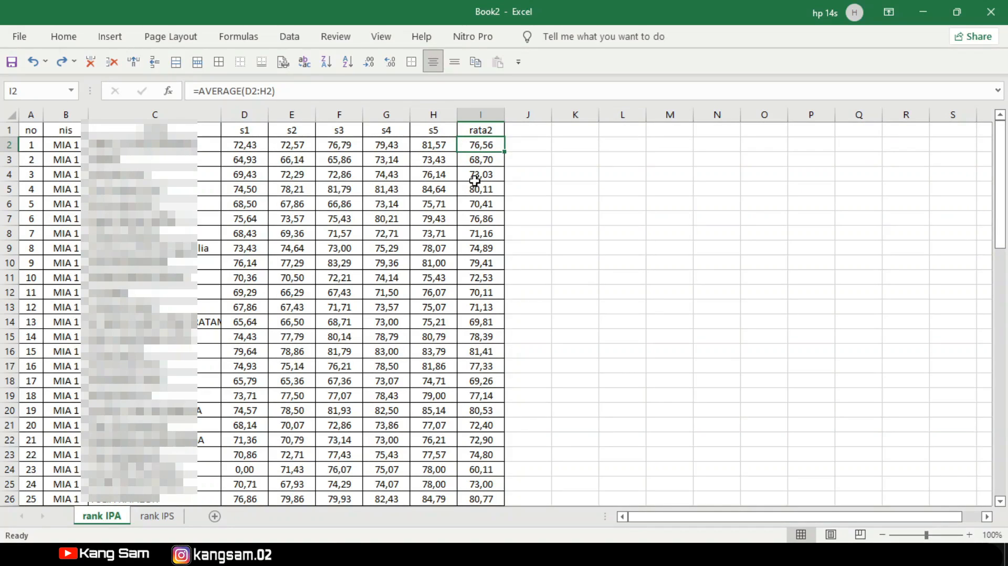
- Copy the rata2 column I and paste it as values only into column J
{"action": "left_click", "coordinate": [478, 109]}
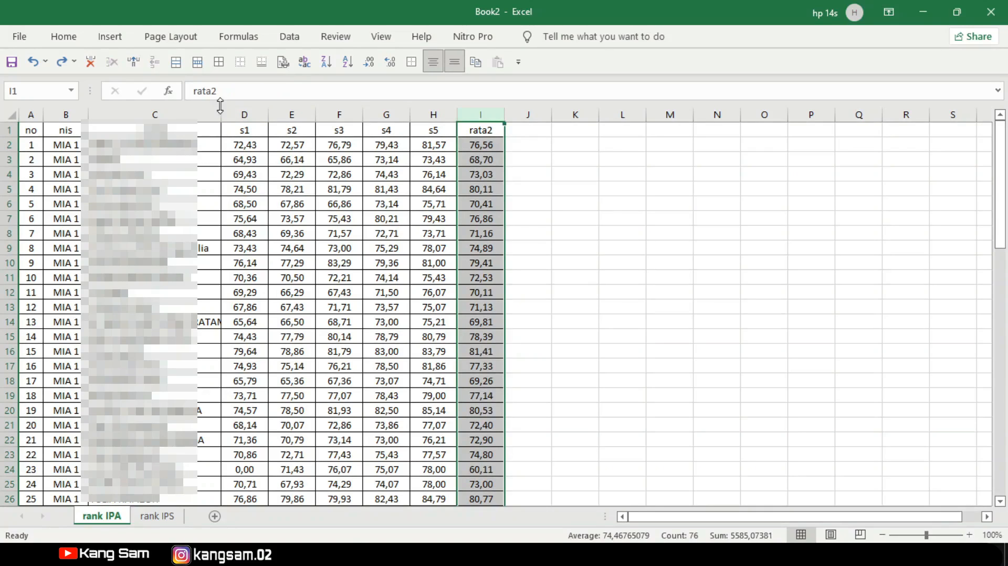
{"action": "left_click", "coordinate": [476, 62]}
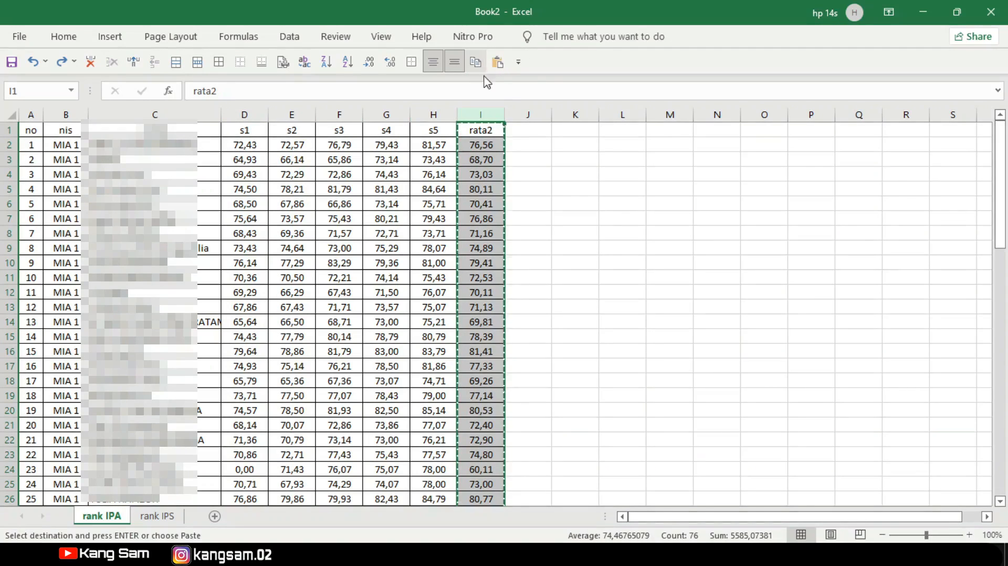
{"action": "right_click", "coordinate": [526, 110]}
{"action": "left_click", "coordinate": [587, 190]}
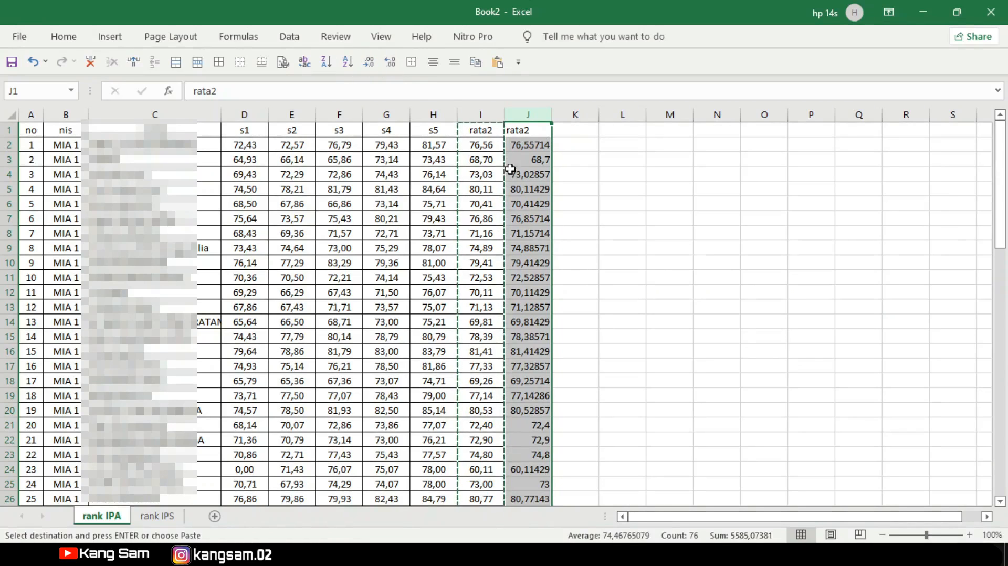
{"action": "left_click", "coordinate": [526, 147]}
- Delete columns D to I, holding s1 to s5 and the formula-based rata2, keeping only the pasted values column
{"action": "left_click_drag", "start_coordinate": [249, 110], "coordinate": [472, 122]}
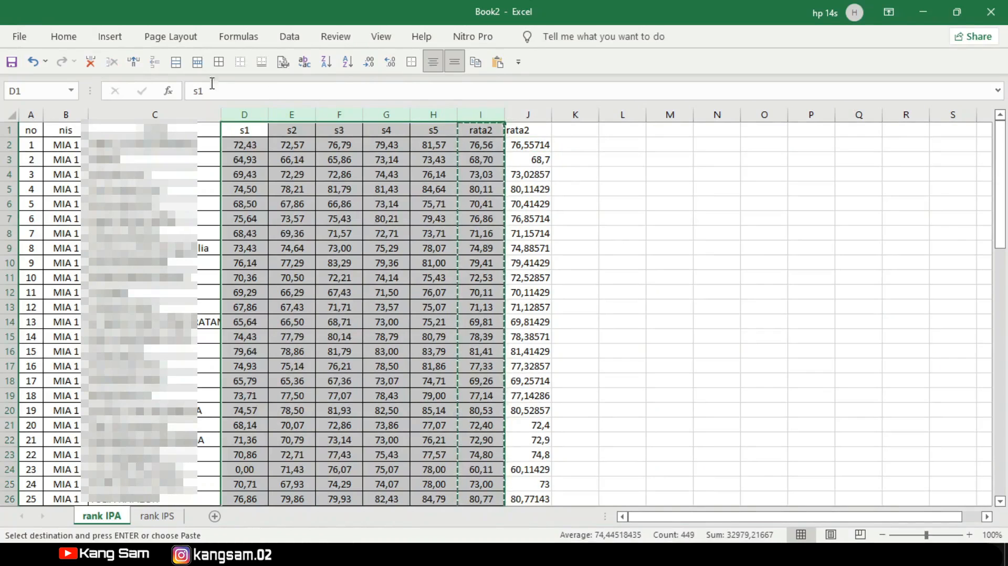
{"action": "left_click", "coordinate": [90, 62]}
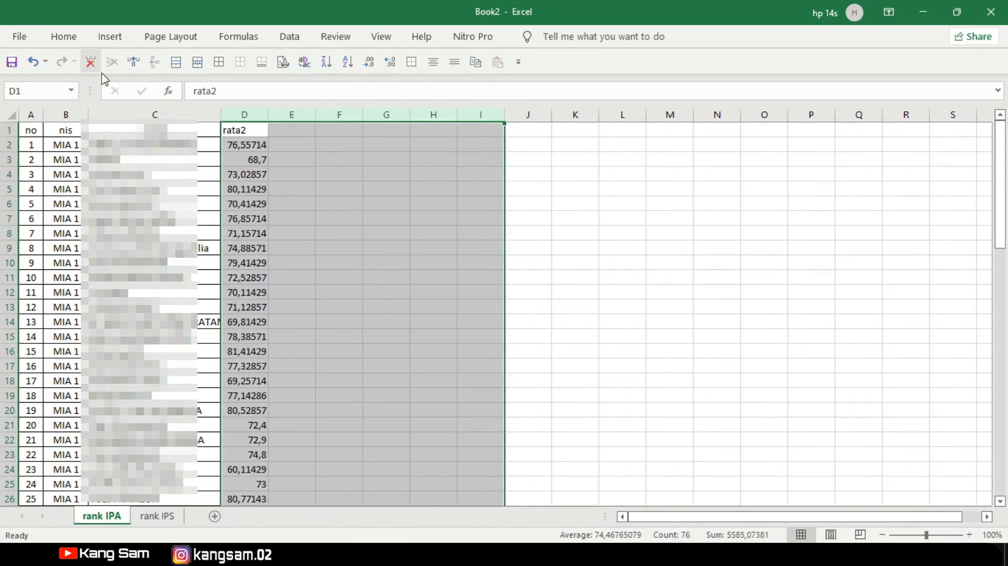
{"action": "left_click", "coordinate": [235, 144]}
- Centre the contents of the rata2 column D horizontally and vertically
{"action": "left_click", "coordinate": [244, 113]}
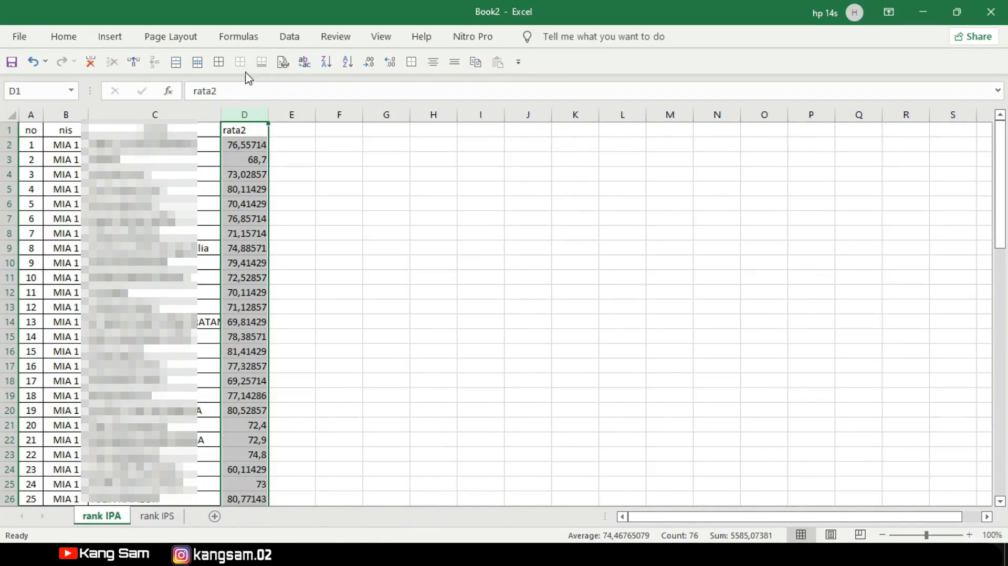
{"action": "left_click", "coordinate": [433, 62]}
{"action": "left_click", "coordinate": [454, 61]}
- Format the rata2 values in D2:D76 to show two decimal places
{"action": "left_click_drag", "start_coordinate": [240, 144], "coordinate": [258, 467]}
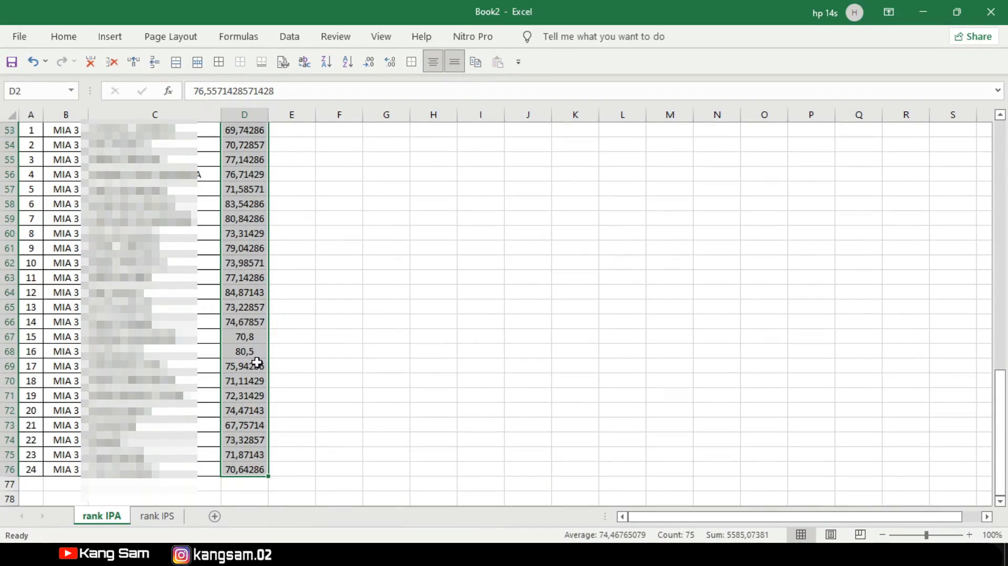
{"action": "scroll", "coordinate": [310, 236], "scroll_direction": "up", "scroll_amount": 7}
{"action": "left_click", "coordinate": [369, 61]}
{"action": "left_click", "coordinate": [369, 61]}
{"action": "left_click", "coordinate": [369, 61]}
{"action": "left_click", "coordinate": [369, 62]}
{"action": "left_click", "coordinate": [369, 61]}
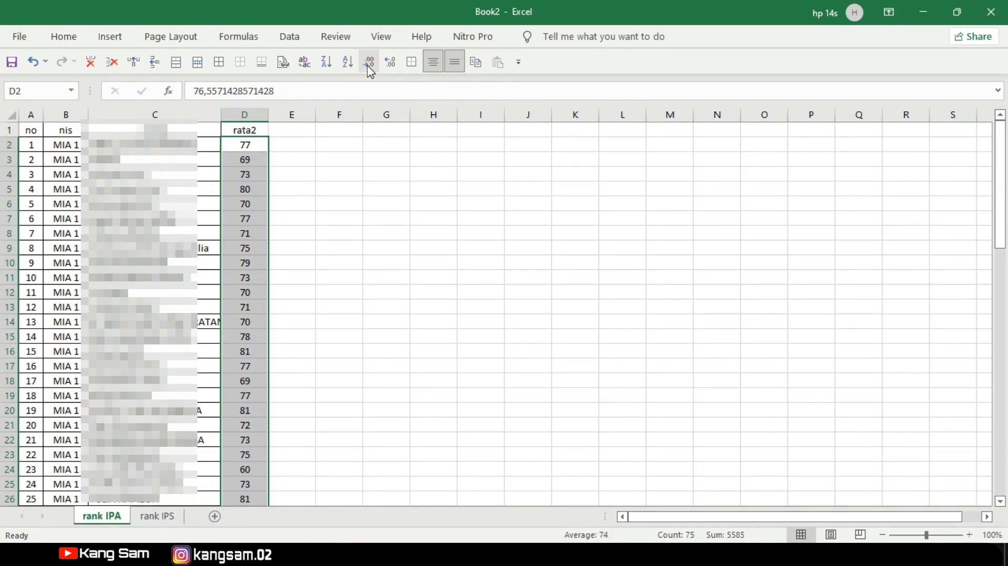
{"action": "left_click", "coordinate": [390, 62]}
{"action": "left_click", "coordinate": [390, 61]}
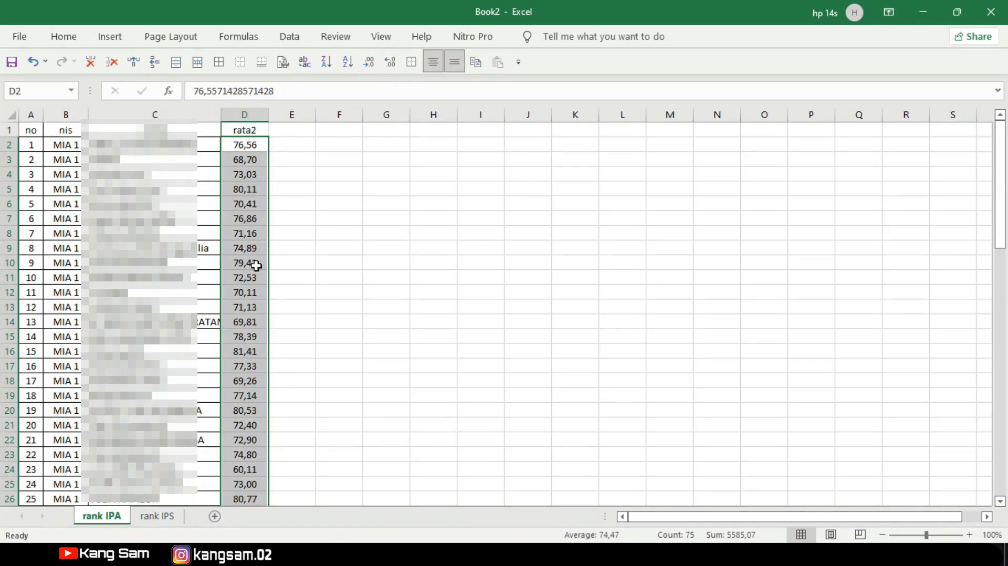
- Renumber the no column continuously from 1 to 75 in A2:A76
{"action": "left_click_drag", "start_coordinate": [31, 141], "coordinate": [51, 485]}
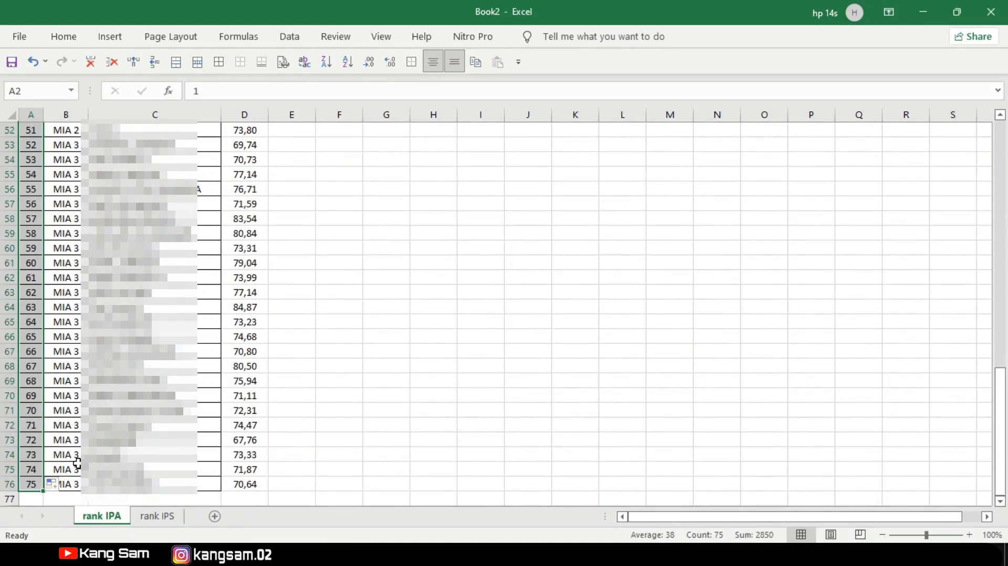
{"action": "left_click", "coordinate": [202, 483]}
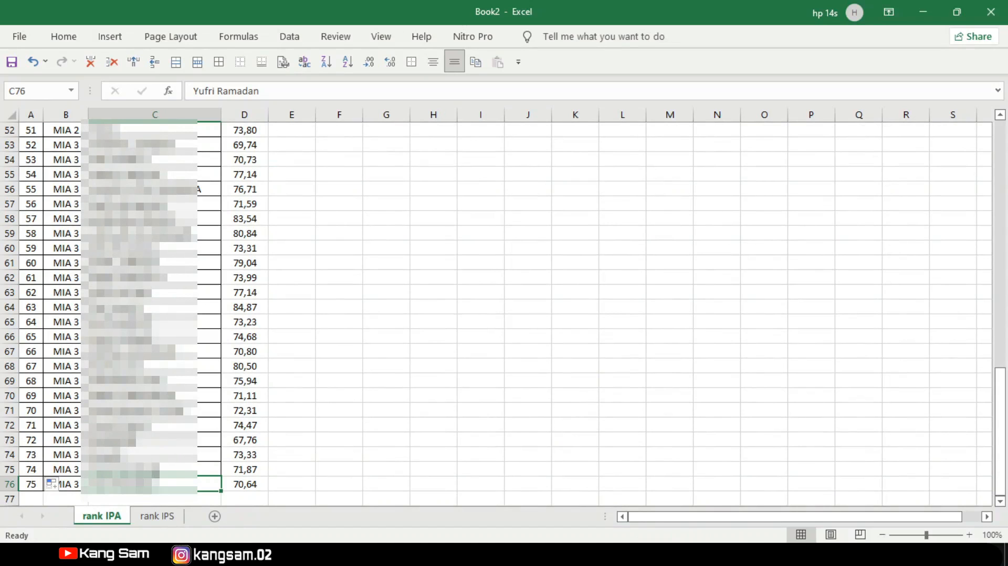
{"action": "scroll", "coordinate": [157, 466], "scroll_direction": "up", "scroll_amount": 4}
{"action": "scroll", "coordinate": [184, 420], "scroll_direction": "up", "scroll_amount": 13}
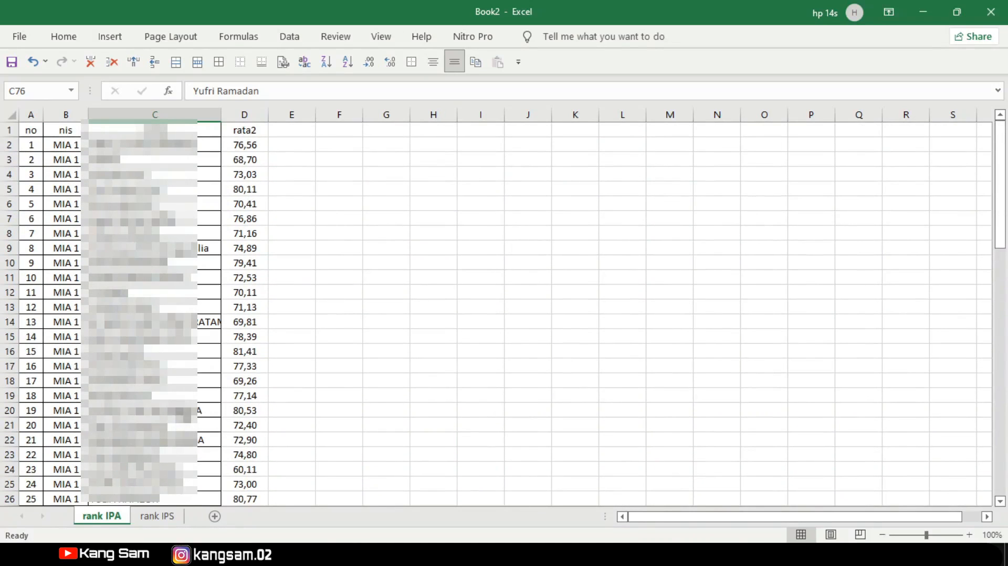
- Add the column header rank in cell E1, beside rata2
{"action": "left_click", "coordinate": [291, 131]}
{"action": "type", "text": "r"}
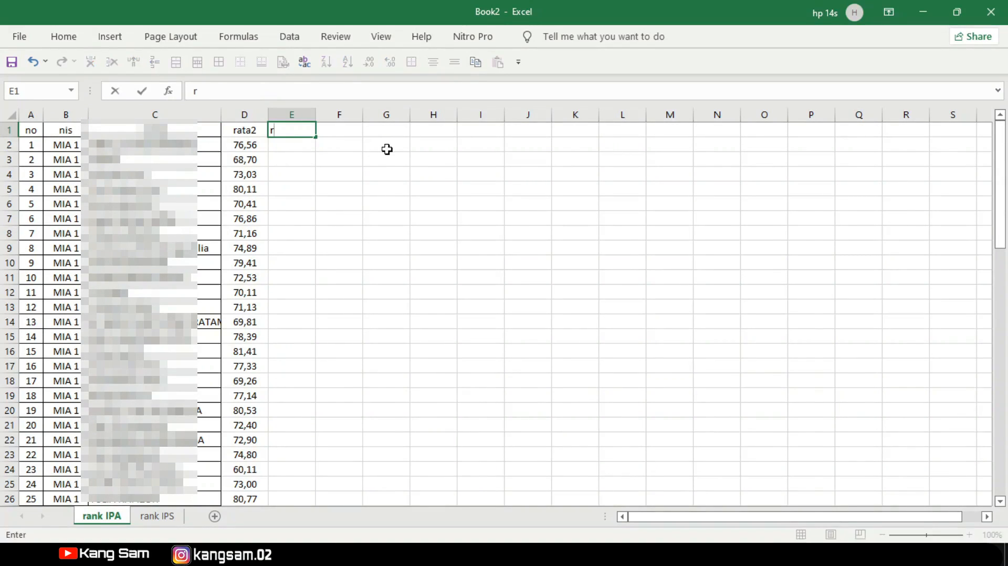
{"action": "type", "text": "ank"}
{"action": "key", "text": "Return"}
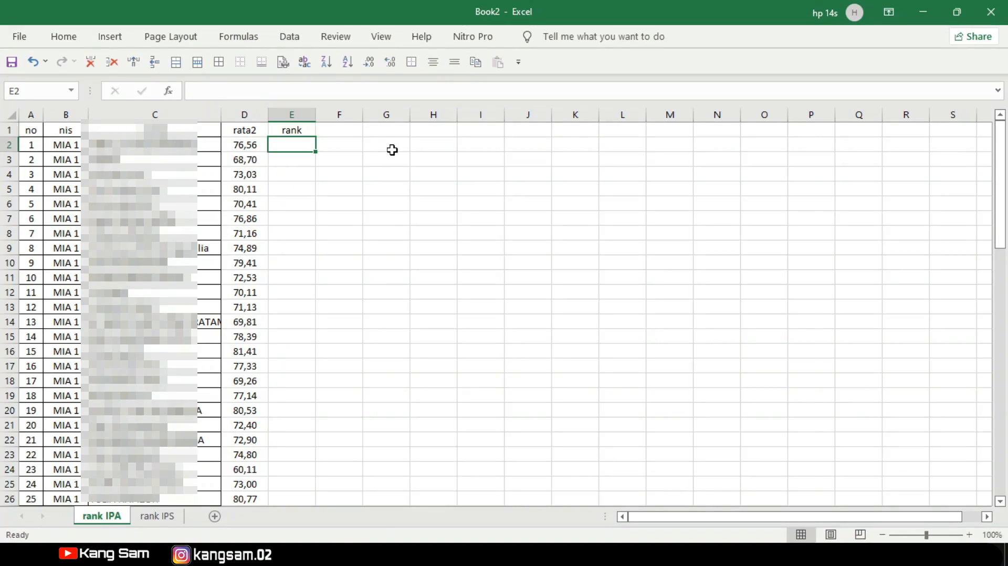
{"action": "left_click", "coordinate": [284, 113]}
{"action": "key", "text": "ctrl+e"}
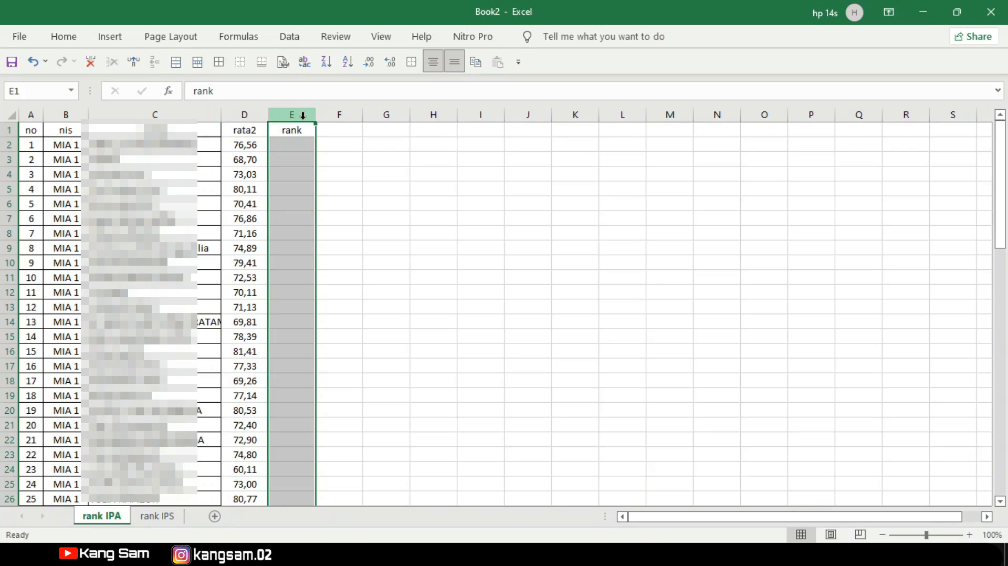
- Enter the formula =RANK(D2;D2:D76) in E2 to rank the first student's average
{"action": "left_click", "coordinate": [300, 147]}
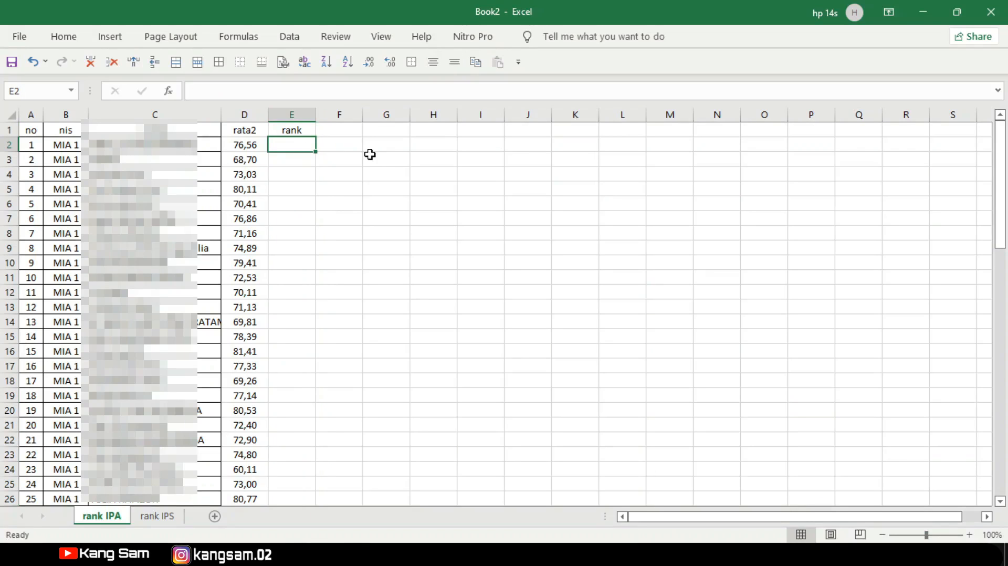
{"action": "type", "text": "=ran"}
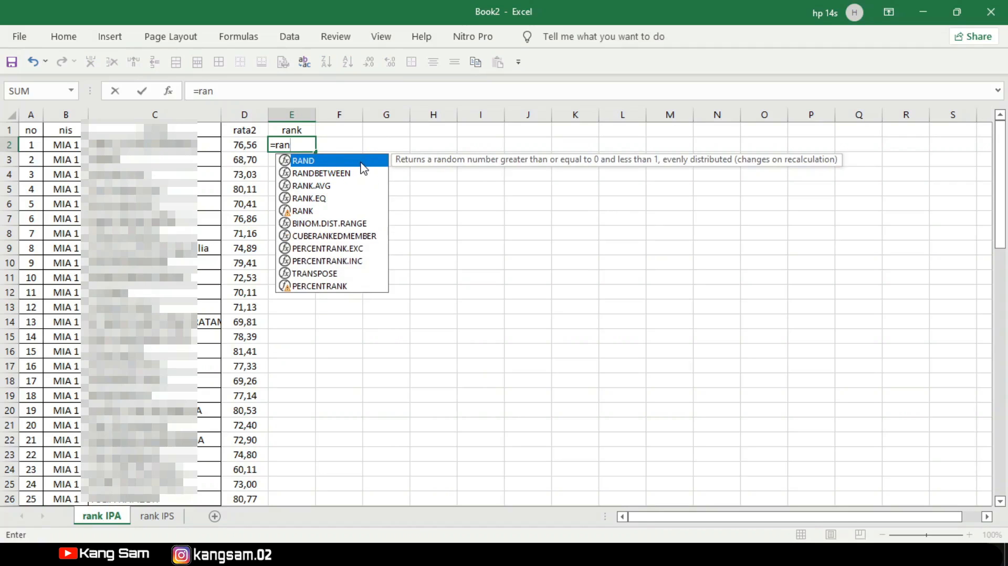
{"action": "type", "text": "k"}
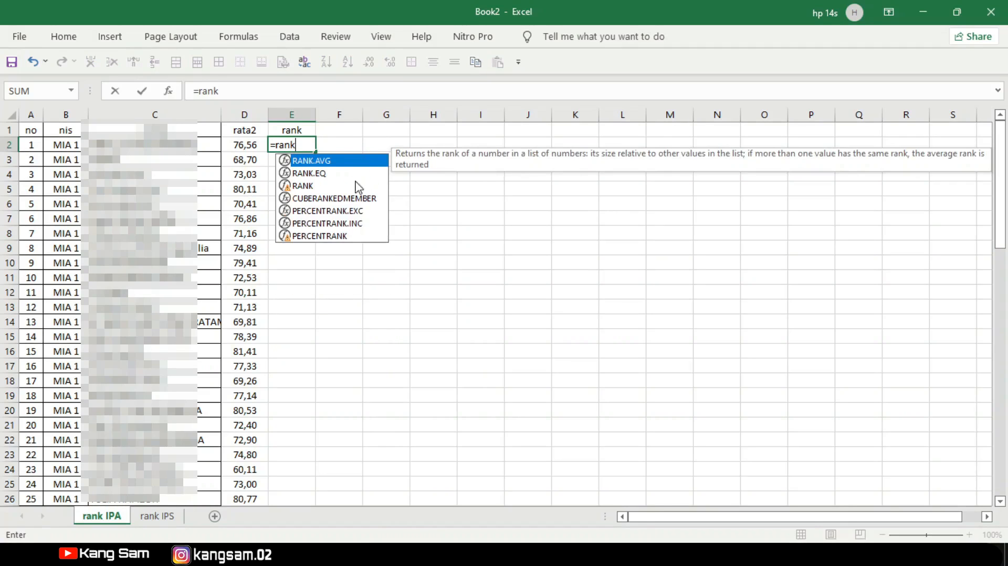
{"action": "double_click", "coordinate": [311, 186]}
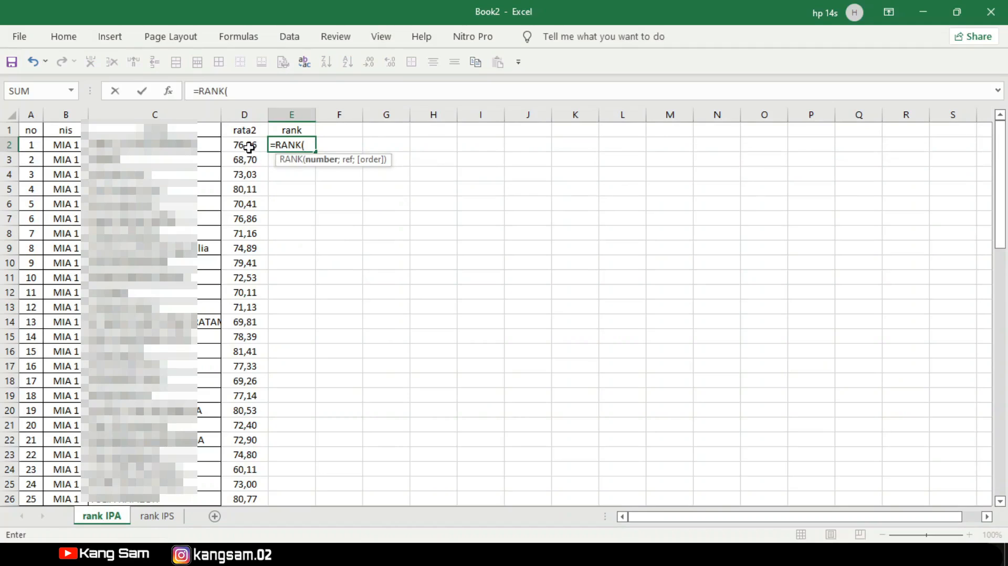
{"action": "left_click", "coordinate": [247, 147]}
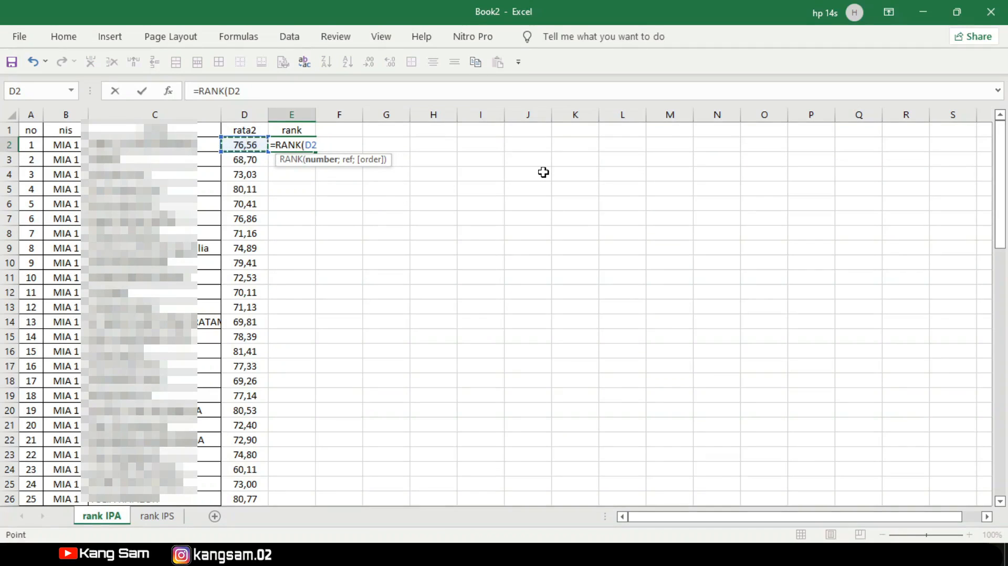
{"action": "type", "text": ";"}
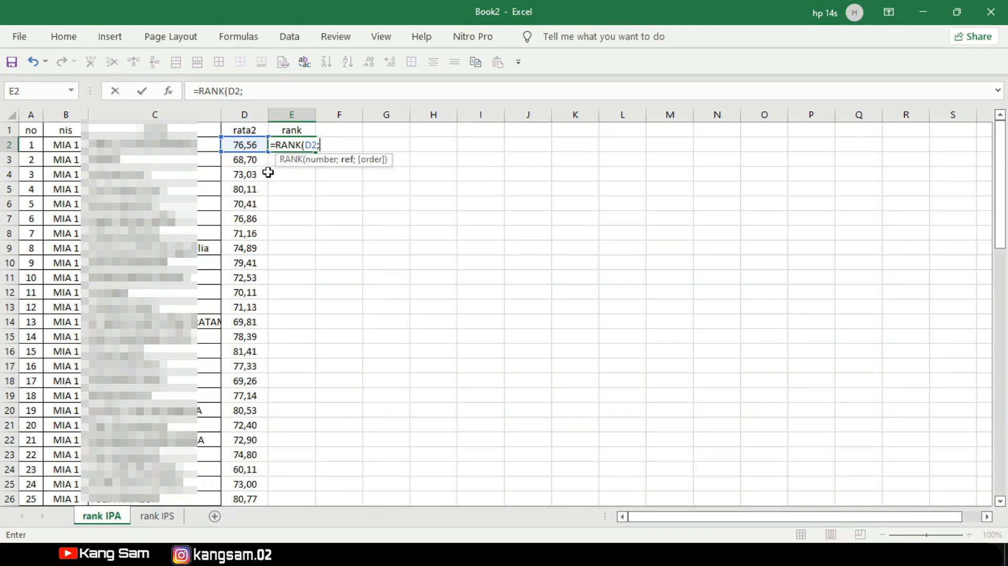
{"action": "left_click_drag", "start_coordinate": [243, 145], "coordinate": [253, 473]}
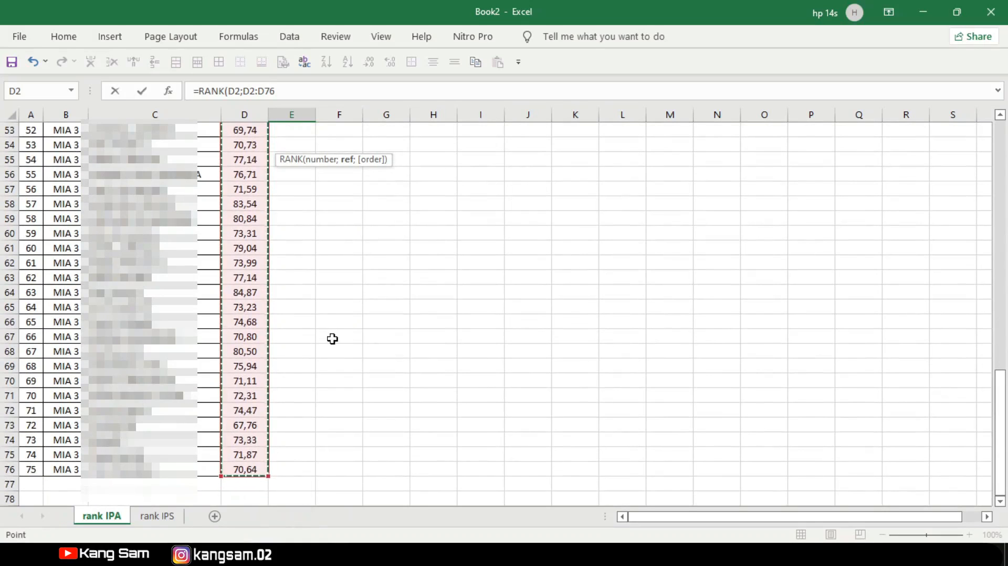
{"action": "type", "text": ")"}
{"action": "key", "text": "Return"}
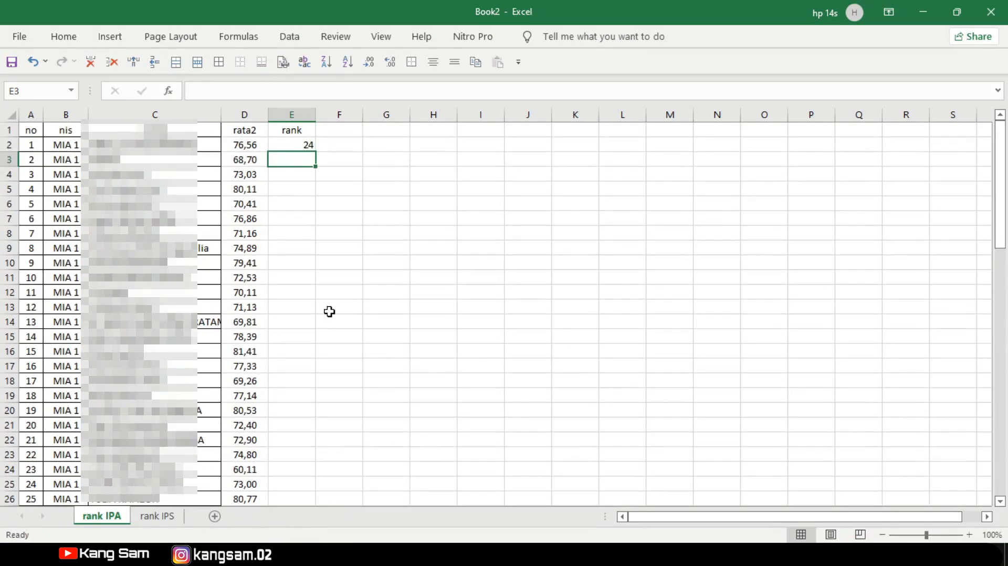
- Make the ranking range in E2 absolute so the formula reads =RANK(D2;$D$2:$D$76)
{"action": "left_click", "coordinate": [292, 141]}
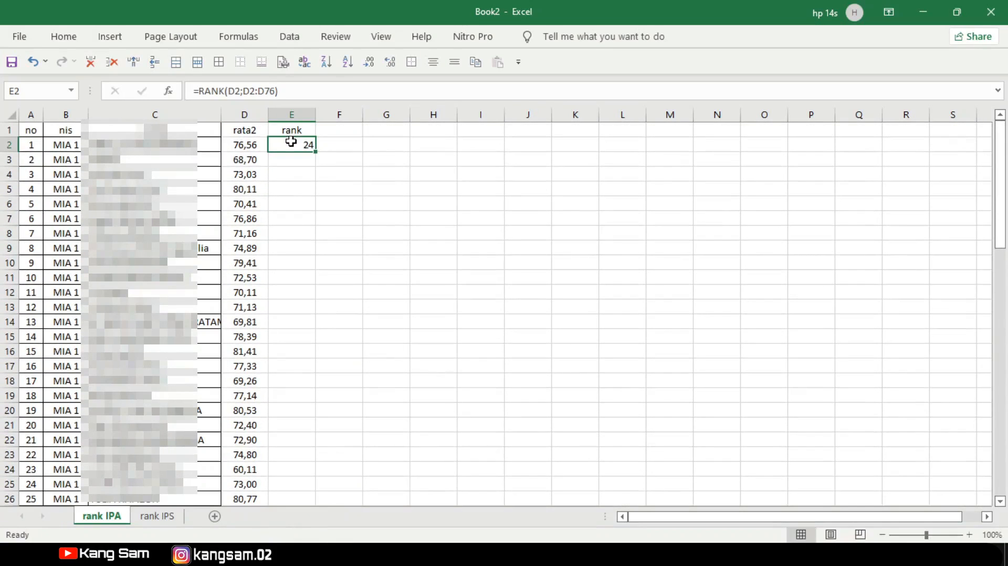
{"action": "left_click", "coordinate": [246, 92]}
{"action": "type", "text": "$"}
{"action": "left_click", "coordinate": [255, 92]}
{"action": "type", "text": "$"}
{"action": "left_click", "coordinate": [270, 92]}
{"action": "type", "text": "$"}
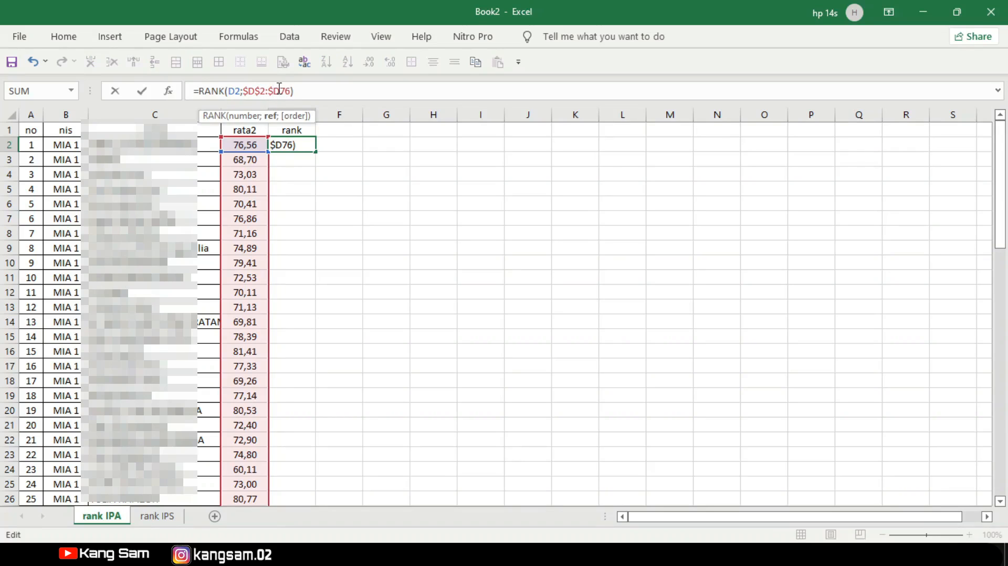
{"action": "type", "text": "$"}
{"action": "key", "text": "Return"}
- Centre the contents of the rank column E horizontally
{"action": "left_click", "coordinate": [289, 145]}
{"action": "left_click", "coordinate": [291, 112]}
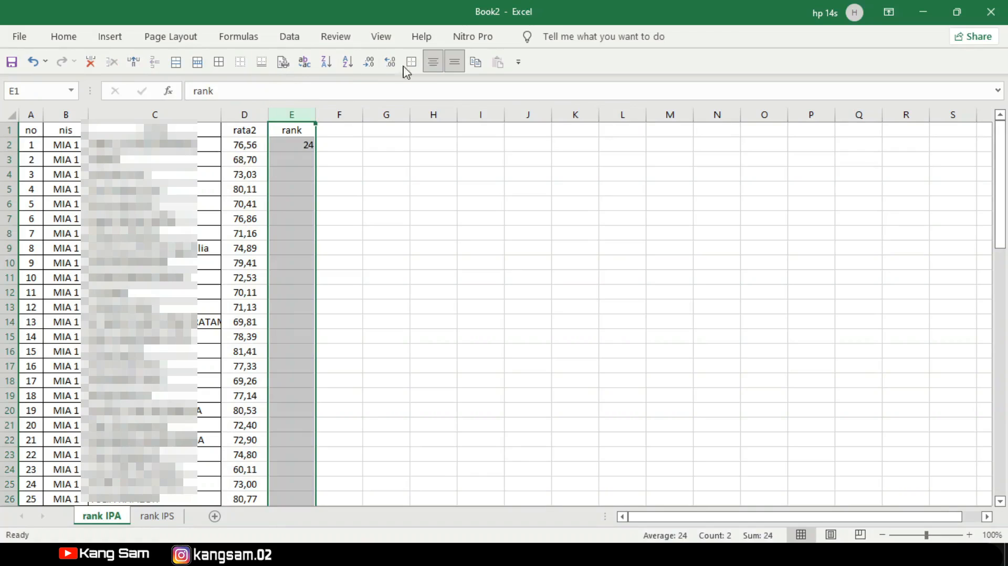
{"action": "left_click", "coordinate": [433, 63]}
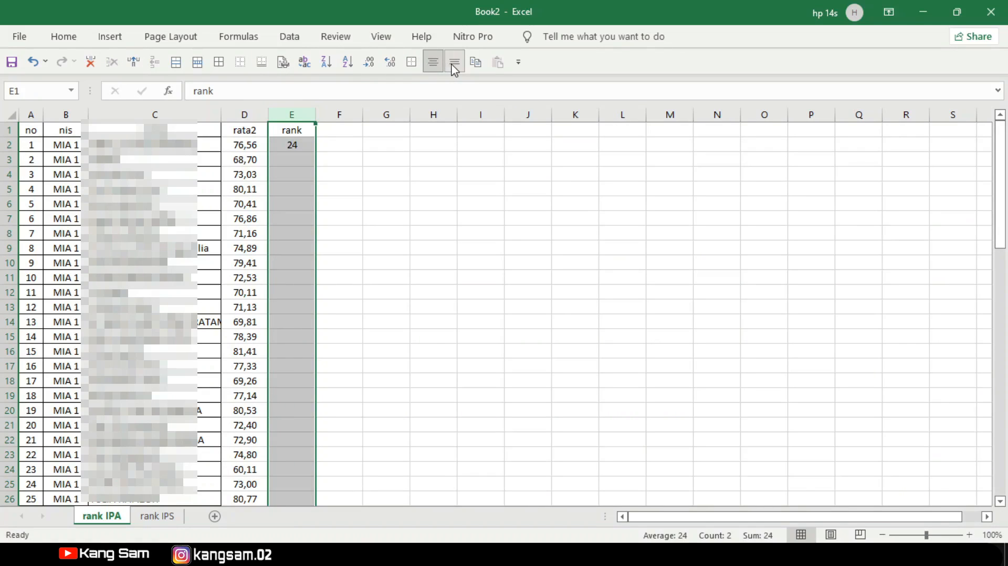
- Copy the rank formula from E2 down to E76 for all the remaining students
{"action": "left_click", "coordinate": [292, 145]}
{"action": "left_click_drag", "start_coordinate": [318, 152], "coordinate": [322, 485]}
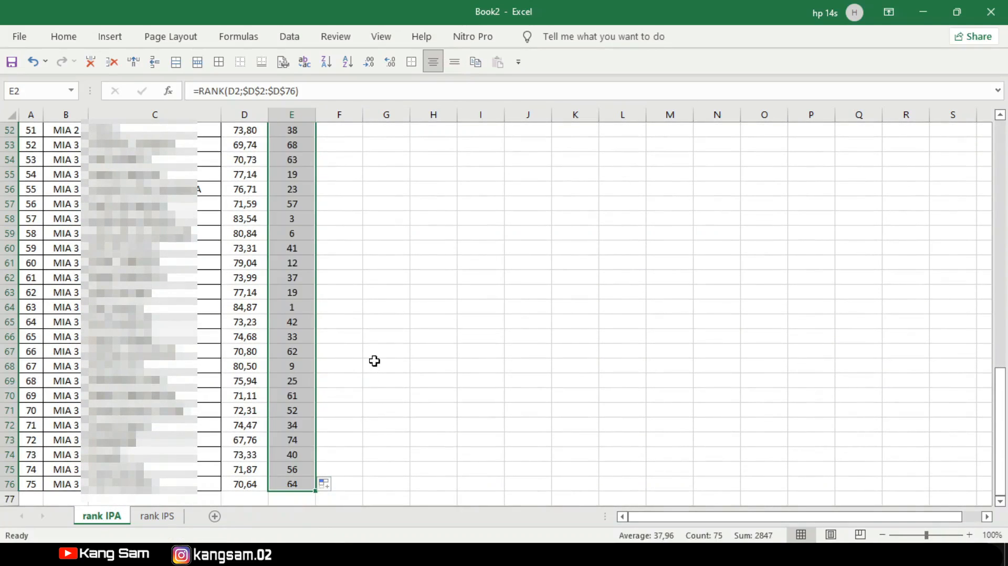
{"action": "scroll", "coordinate": [360, 346], "scroll_direction": "up", "scroll_amount": 13}
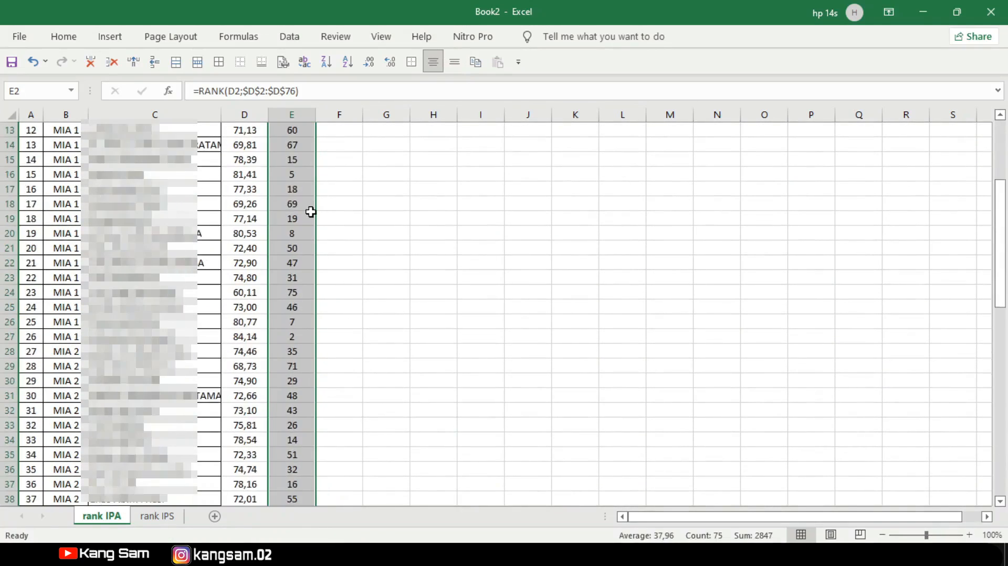
{"action": "scroll", "coordinate": [310, 212], "scroll_direction": "up", "scroll_amount": 4}
- Sort the student rows by the rank column from smallest to largest and look through the sorted list
{"action": "left_click", "coordinate": [291, 144]}
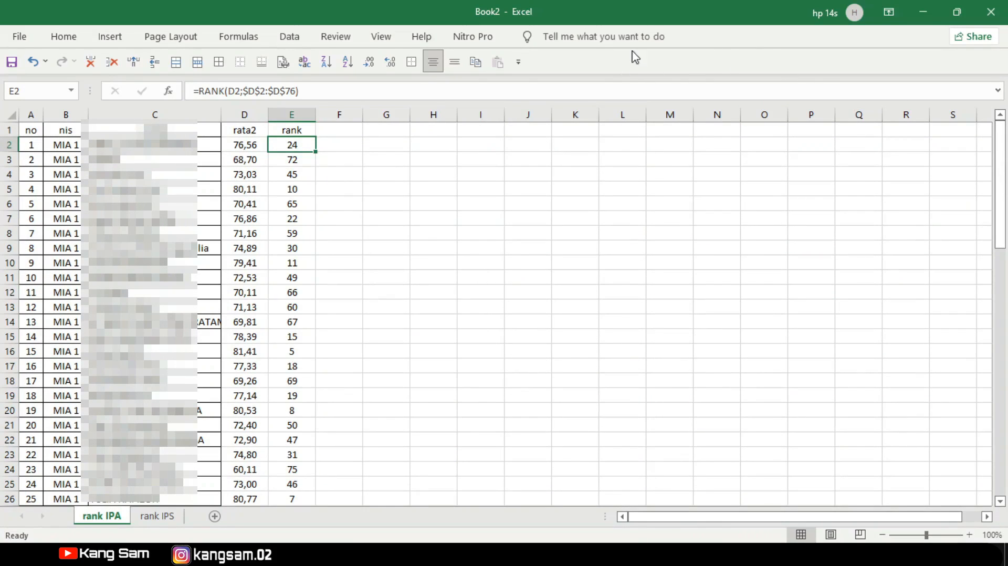
{"action": "left_click", "coordinate": [518, 63]}
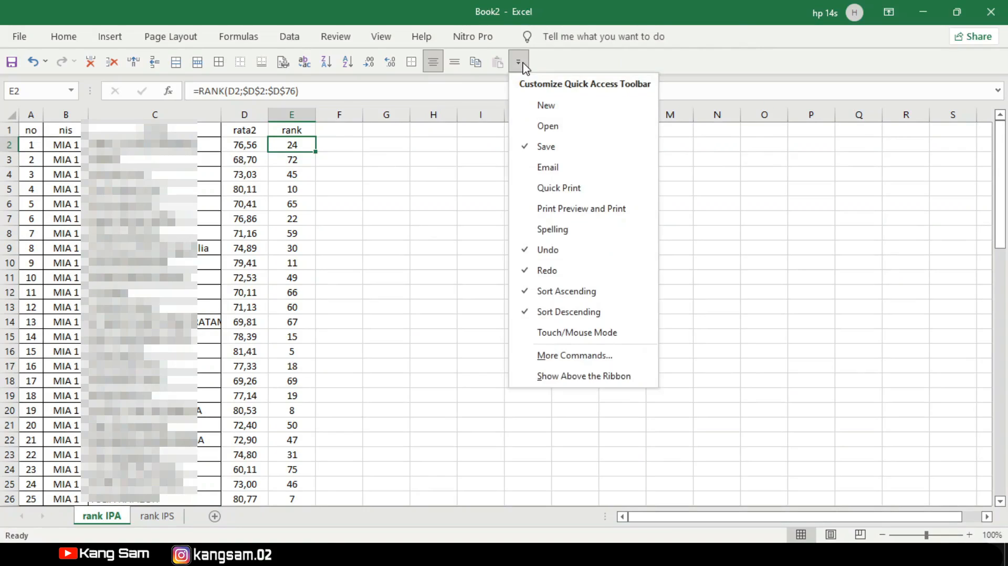
{"action": "left_click", "coordinate": [524, 66]}
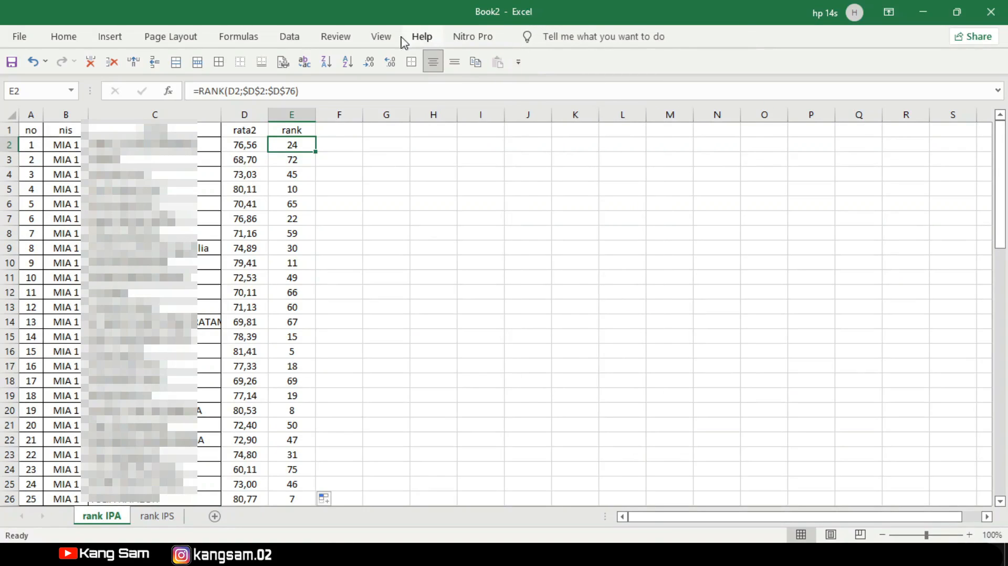
{"action": "left_click", "coordinate": [64, 38]}
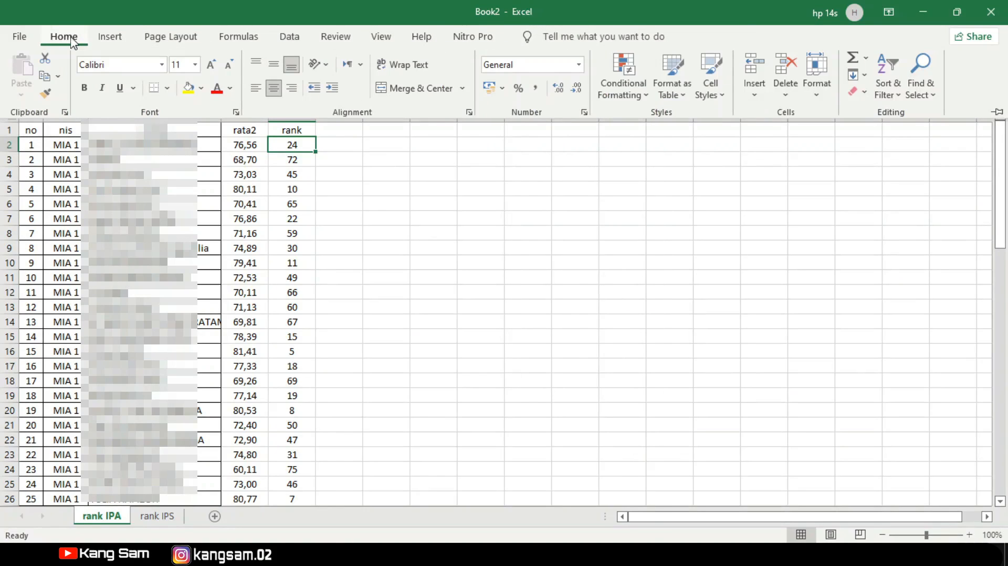
{"action": "left_click", "coordinate": [899, 100]}
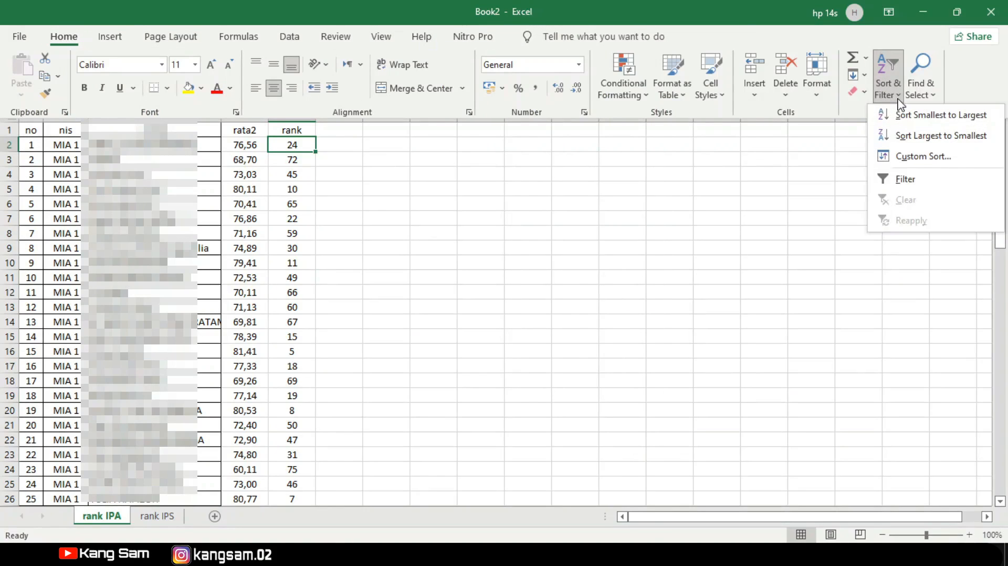
{"action": "left_click", "coordinate": [925, 115]}
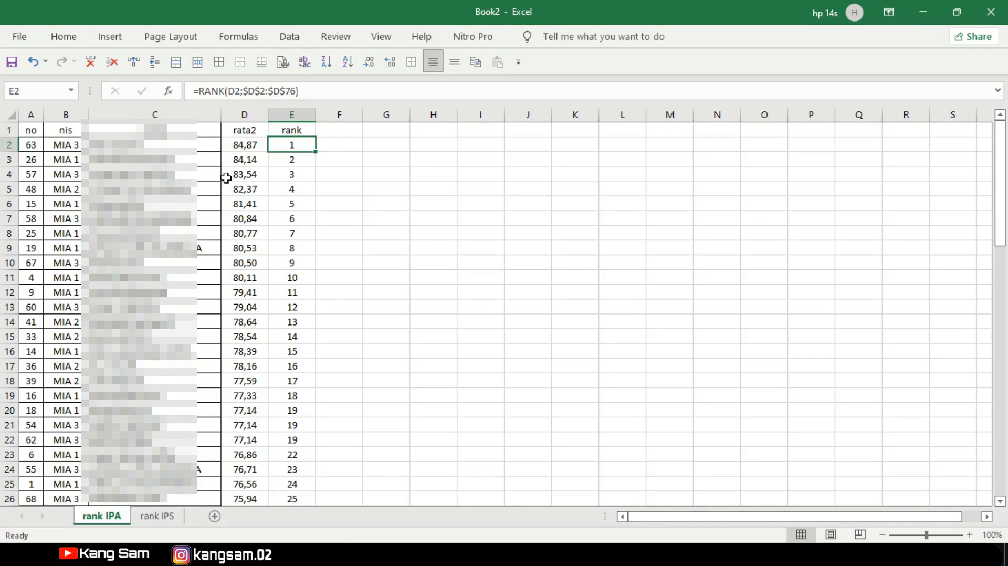
{"action": "scroll", "coordinate": [230, 168], "scroll_direction": "down", "scroll_amount": 10}
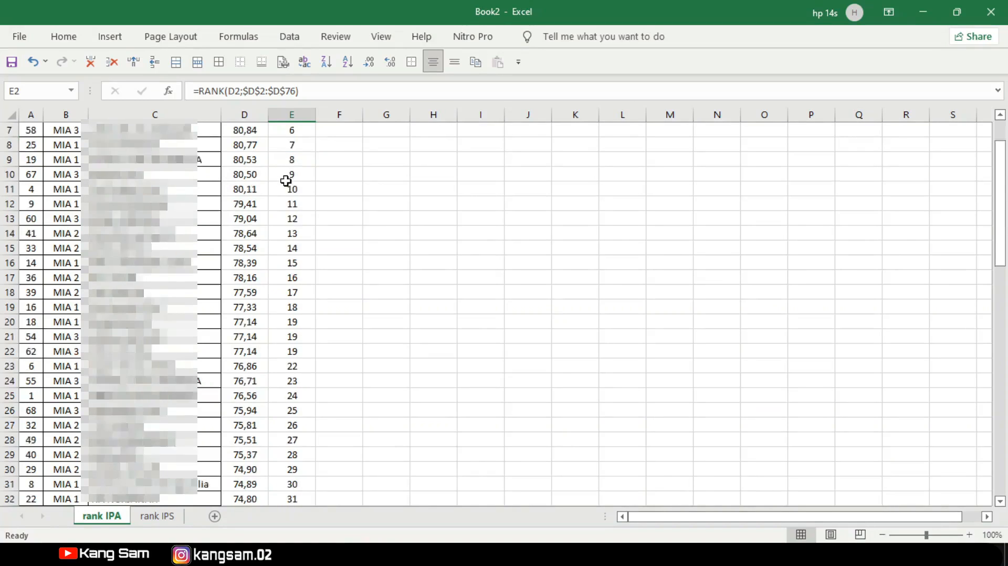
{"action": "scroll", "coordinate": [233, 292], "scroll_direction": "down", "scroll_amount": 7}
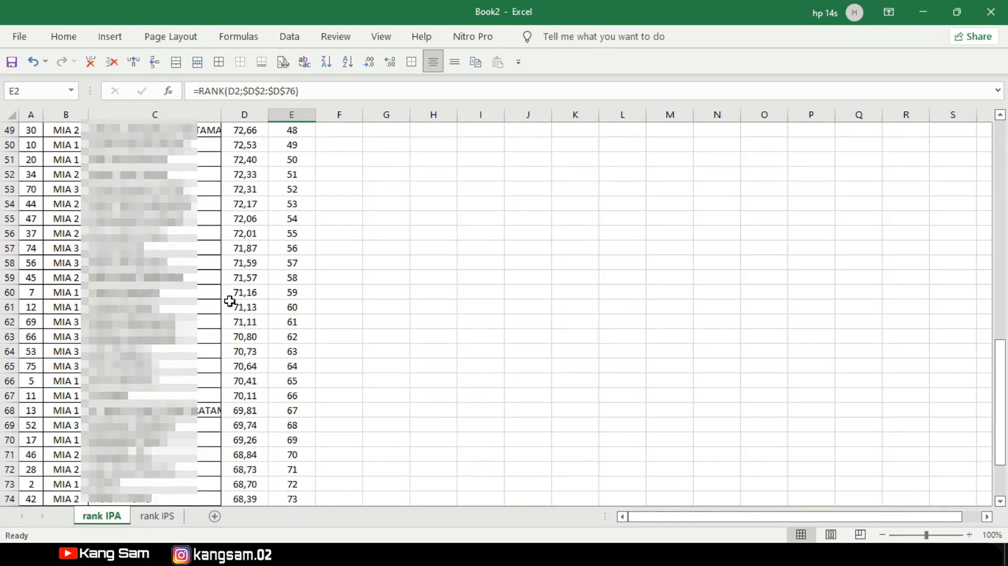
{"action": "scroll", "coordinate": [187, 447], "scroll_direction": "down", "scroll_amount": 2}
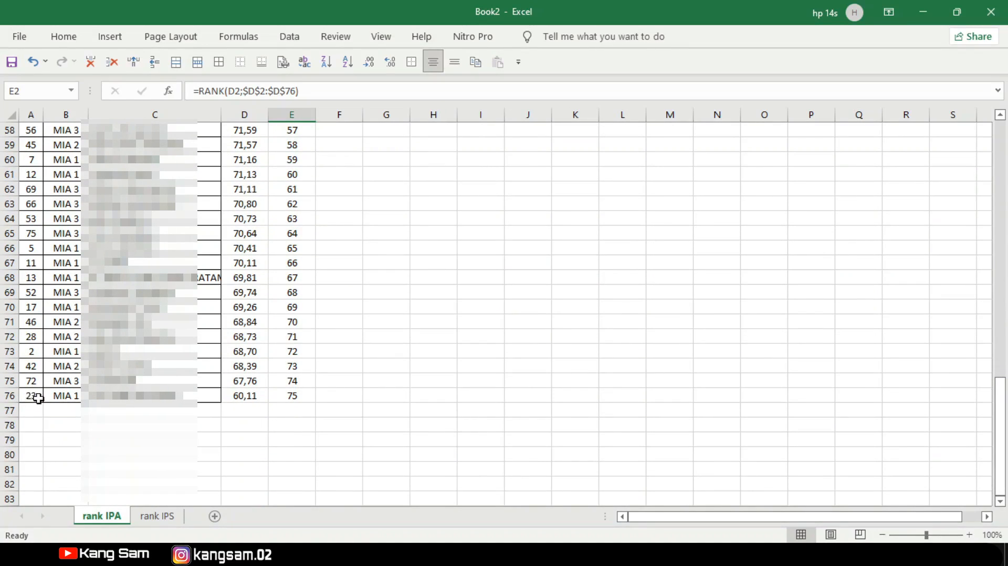
{"action": "scroll", "coordinate": [428, 377], "scroll_direction": "up", "scroll_amount": 4}
{"action": "scroll", "coordinate": [428, 377], "scroll_direction": "up", "scroll_amount": 15}
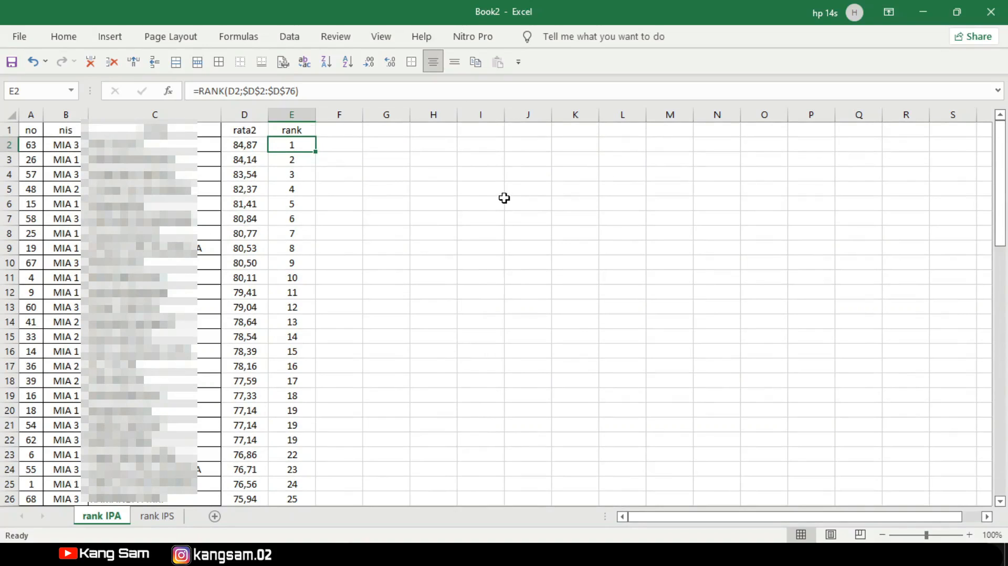
- Calculate 25% of the 75 students in cell I4 with =25%*75
{"action": "left_click", "coordinate": [486, 176]}
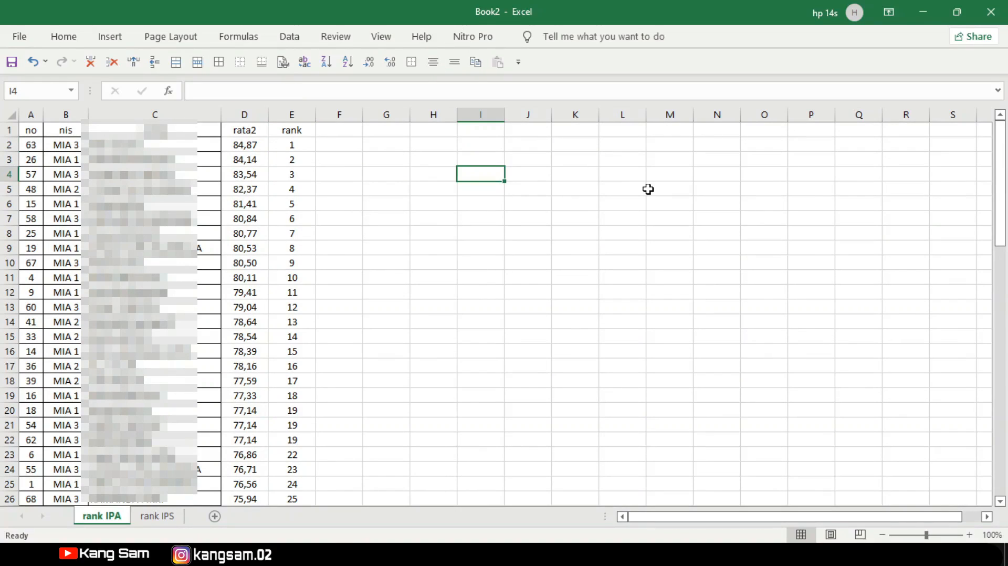
{"action": "type", "text": "=25%*75"}
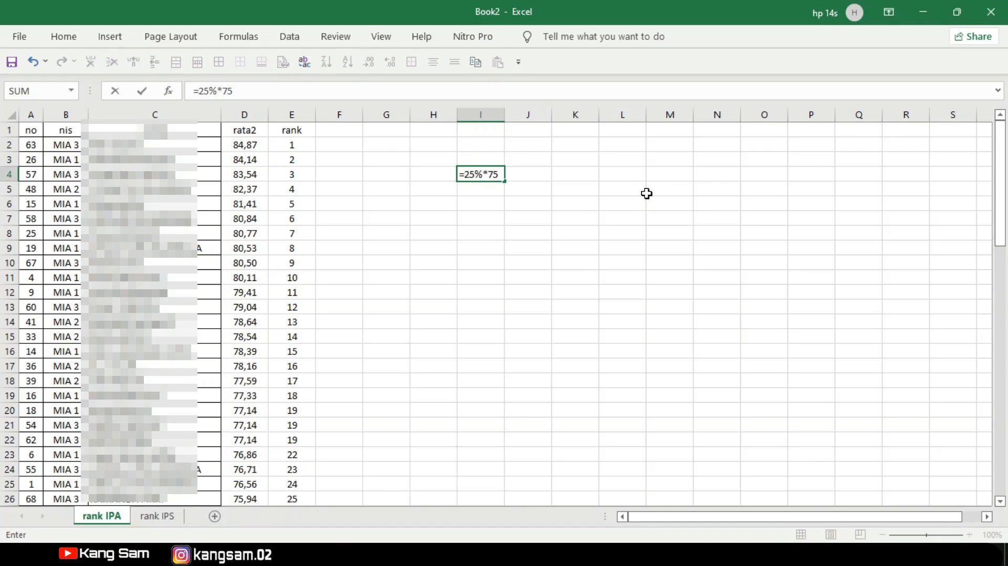
{"action": "key", "text": "Return"}
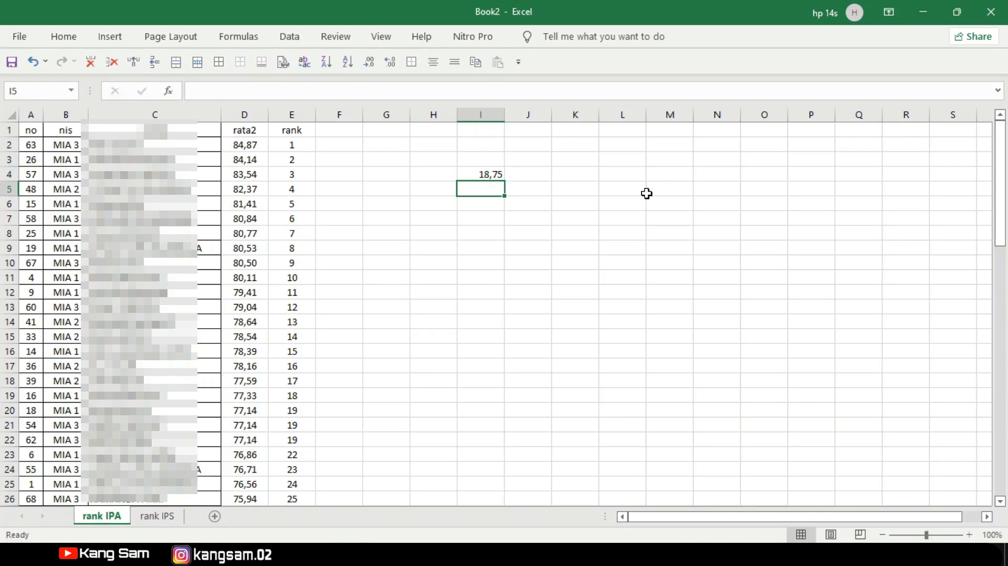
- Change the percentage in the I4 calculation to 40% so the formula reads =40%*75
{"action": "left_click", "coordinate": [491, 173]}
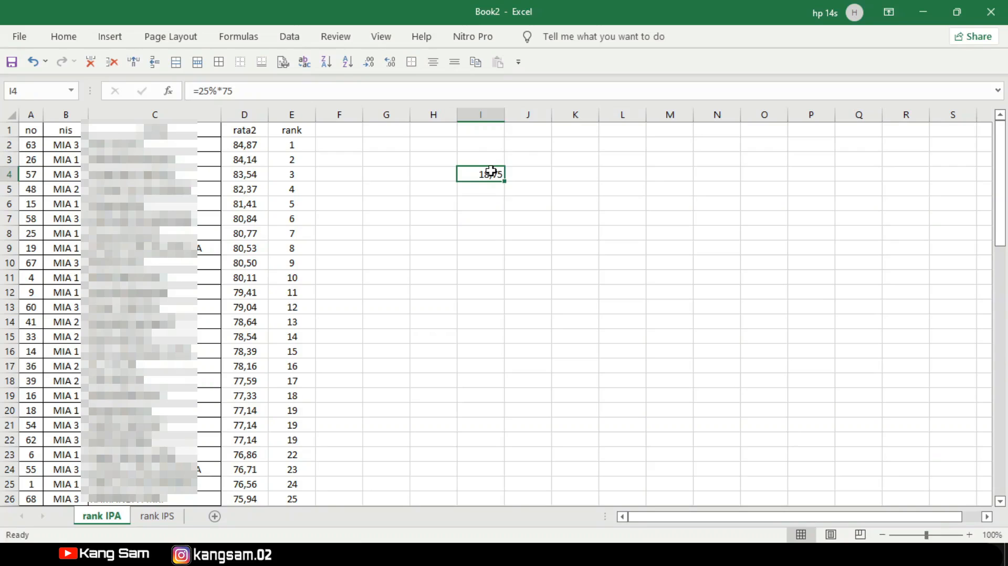
{"action": "left_click", "coordinate": [208, 90]}
{"action": "key", "text": "BackSpace"}
{"action": "key", "text": "BackSpace"}
{"action": "type", "text": "40"}
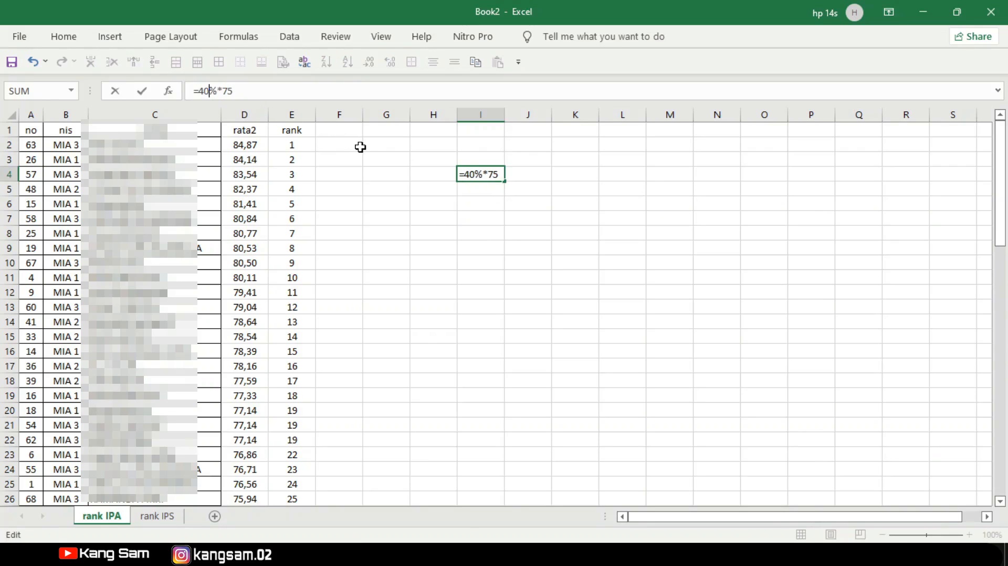
{"action": "key", "text": "Return"}
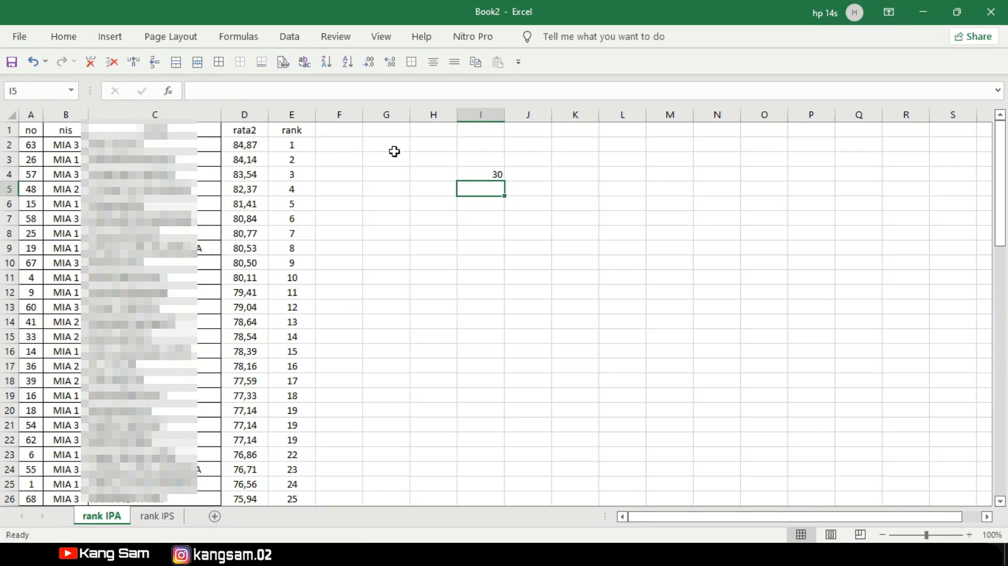
{"action": "left_click", "coordinate": [499, 176]}
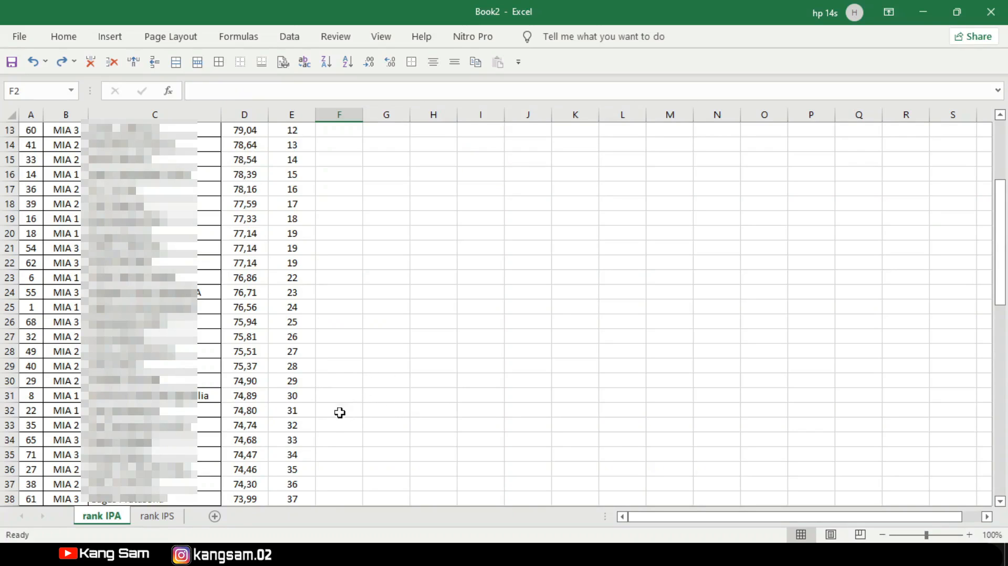
- Examine the sorted ranking down to rank 30 and inspect that student's rank and name cells in row 31
{"action": "scroll", "coordinate": [335, 424], "scroll_direction": "up", "scroll_amount": 1}
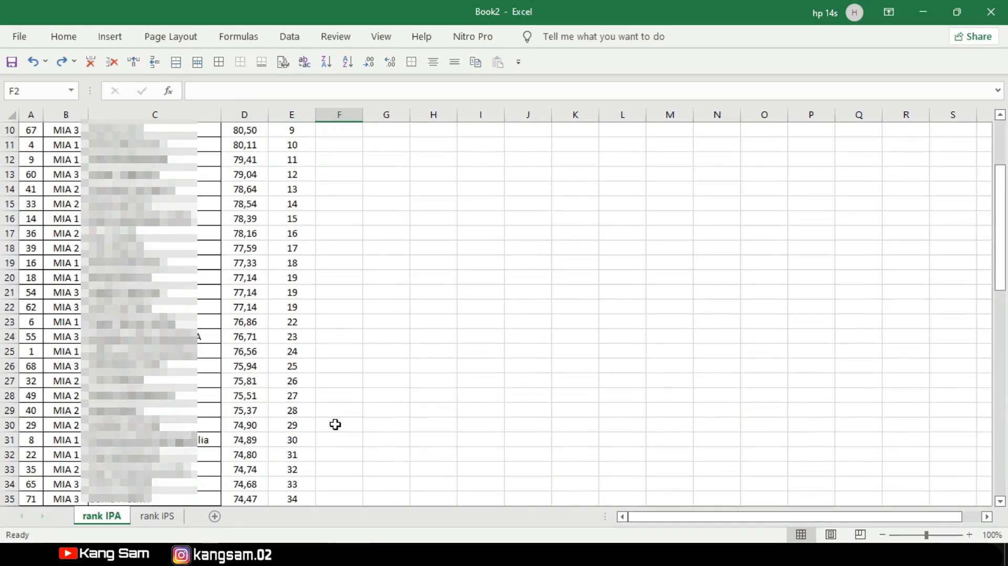
{"action": "scroll", "coordinate": [292, 187], "scroll_direction": "up", "scroll_amount": 3}
{"action": "scroll", "coordinate": [295, 361], "scroll_direction": "down", "scroll_amount": 1}
{"action": "scroll", "coordinate": [299, 383], "scroll_direction": "down", "scroll_amount": 1}
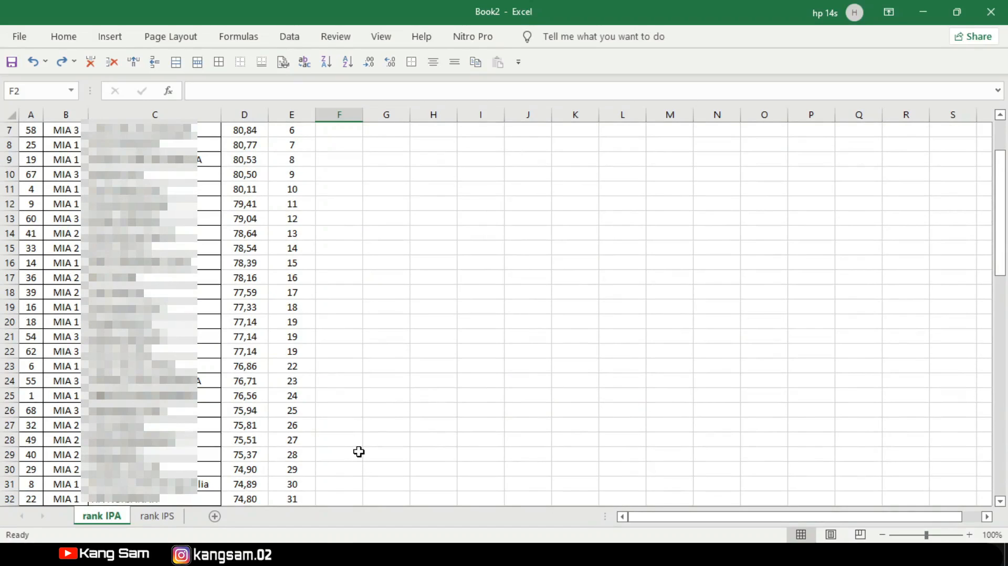
{"action": "left_click", "coordinate": [293, 483]}
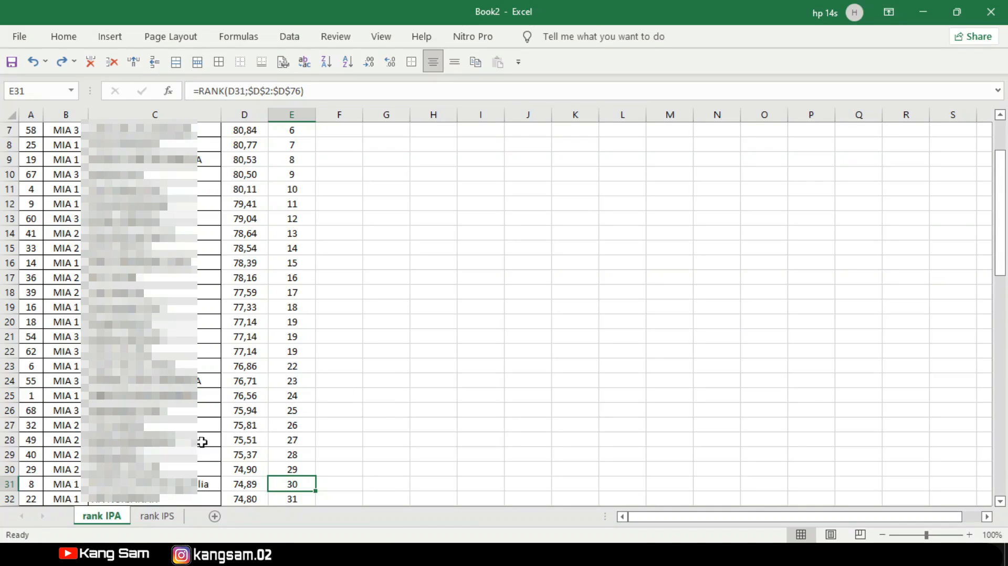
{"action": "left_click", "coordinate": [121, 486]}
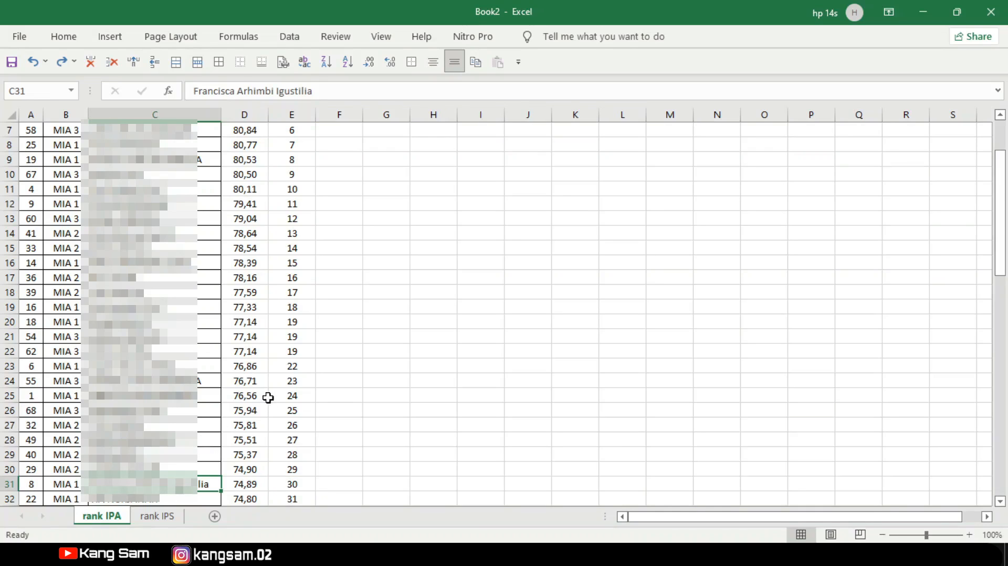
- From the rank IPS sheet, switch to the Leger_K2013_X IIS 1 workbook and copy its rata2 student rows A2:I24
{"action": "left_click", "coordinate": [157, 517]}
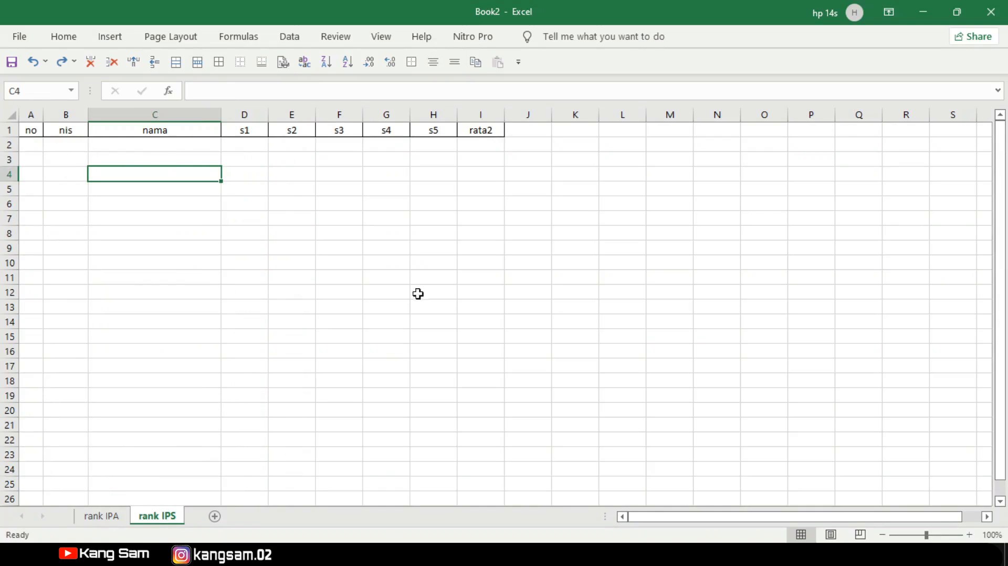
{"action": "mouse_move", "coordinate": [341, 559]}
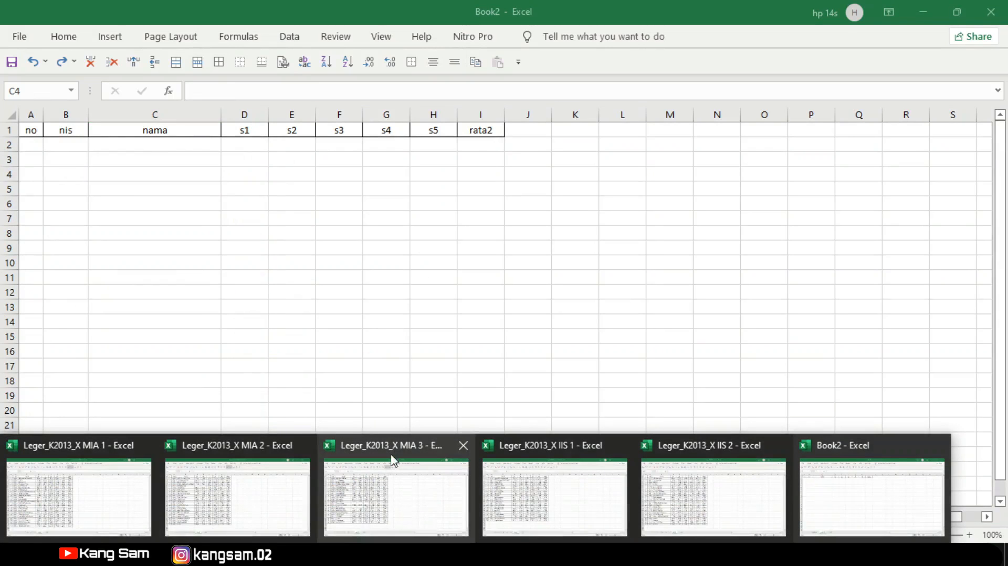
{"action": "left_click", "coordinate": [575, 498]}
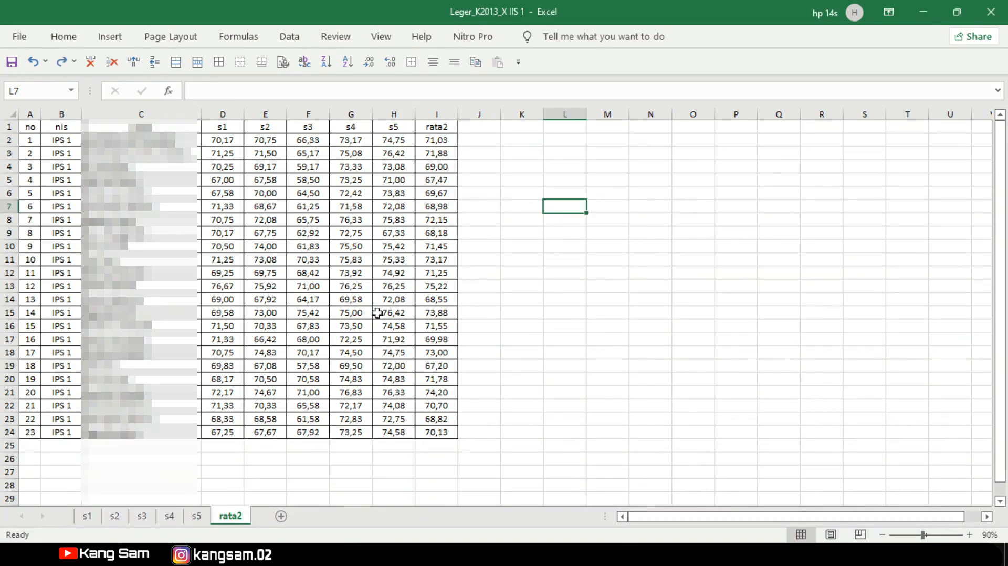
{"action": "left_click_drag", "start_coordinate": [34, 141], "coordinate": [428, 432]}
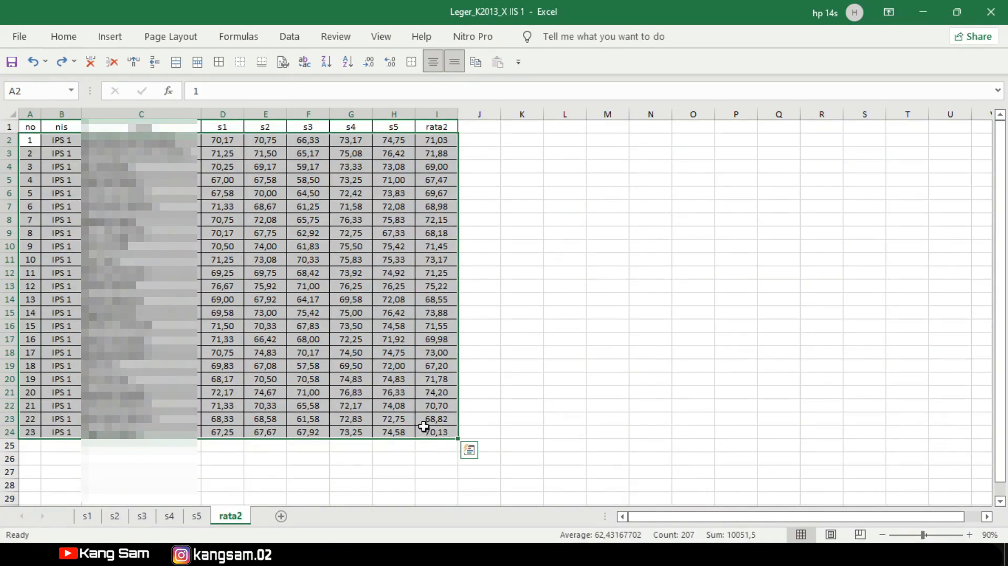
{"action": "key", "text": "ctrl+q"}
{"action": "key", "text": "ctrl+c"}
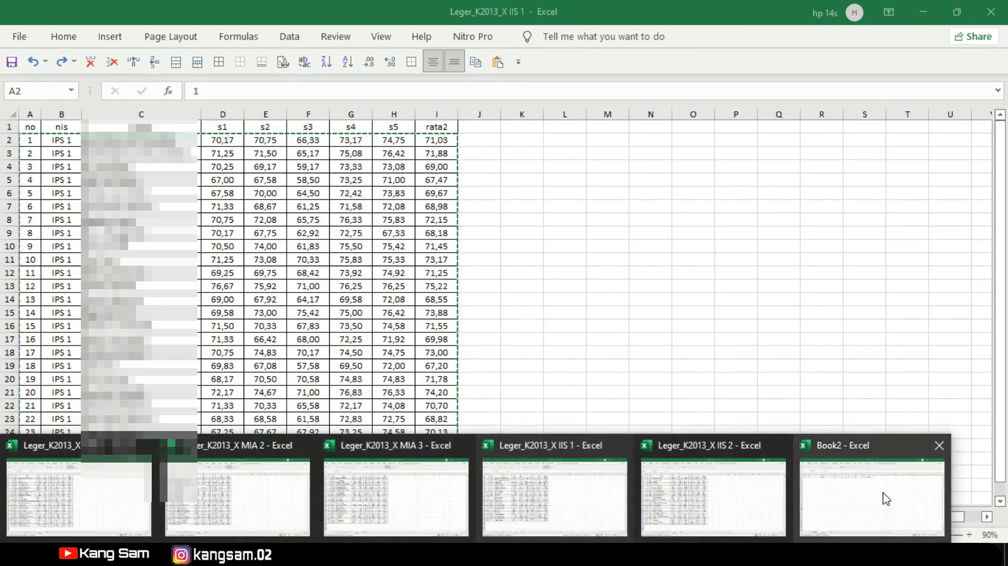
- Return to Book2 and paste the copied IPS 1 rows into rank IPS starting at A2
{"action": "left_click", "coordinate": [886, 499]}
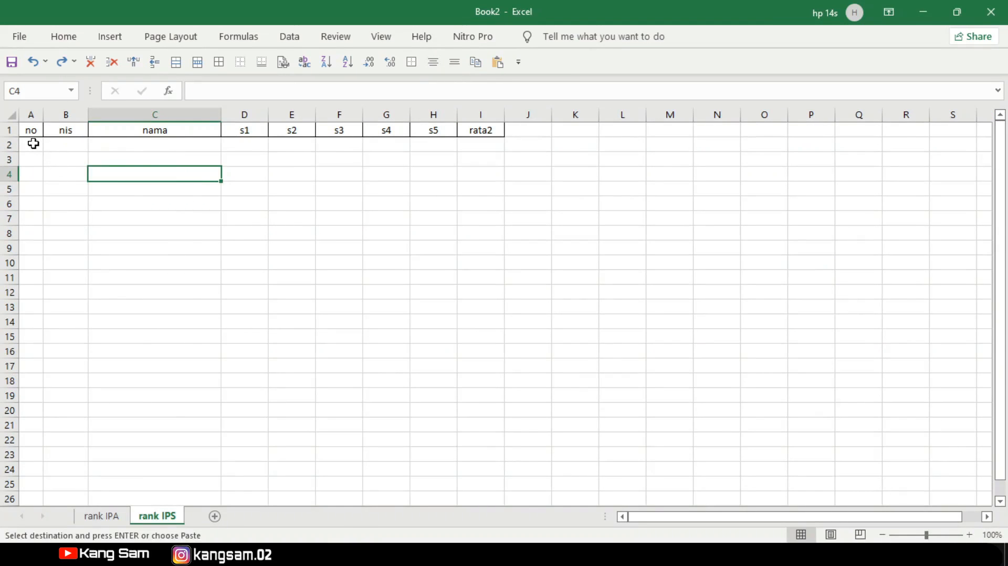
{"action": "left_click", "coordinate": [33, 143]}
{"action": "left_click", "coordinate": [498, 62]}
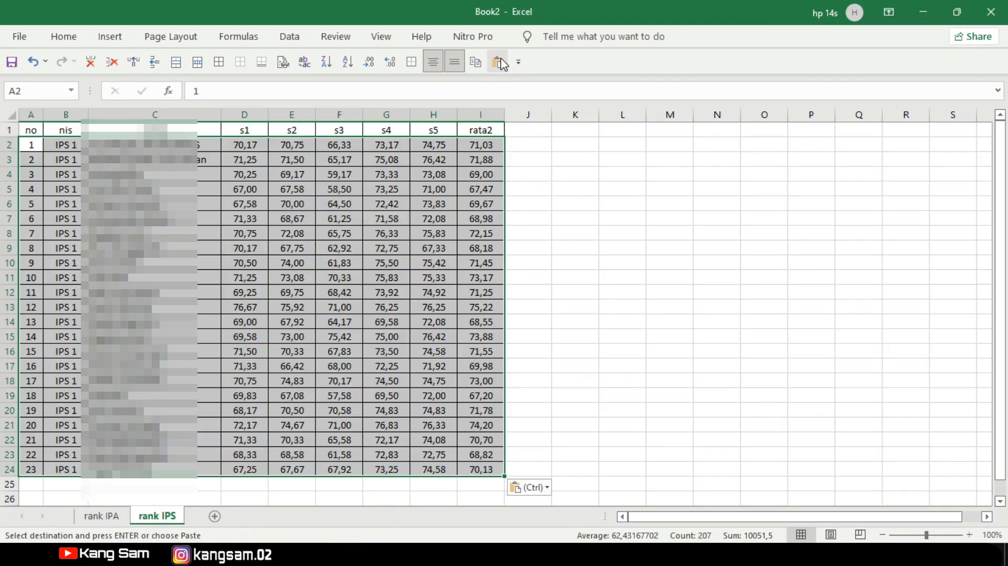
- Switch to the Leger_K2013_X IIS 2 workbook and copy its rata2 student rows A2:I26
{"action": "left_click", "coordinate": [370, 554]}
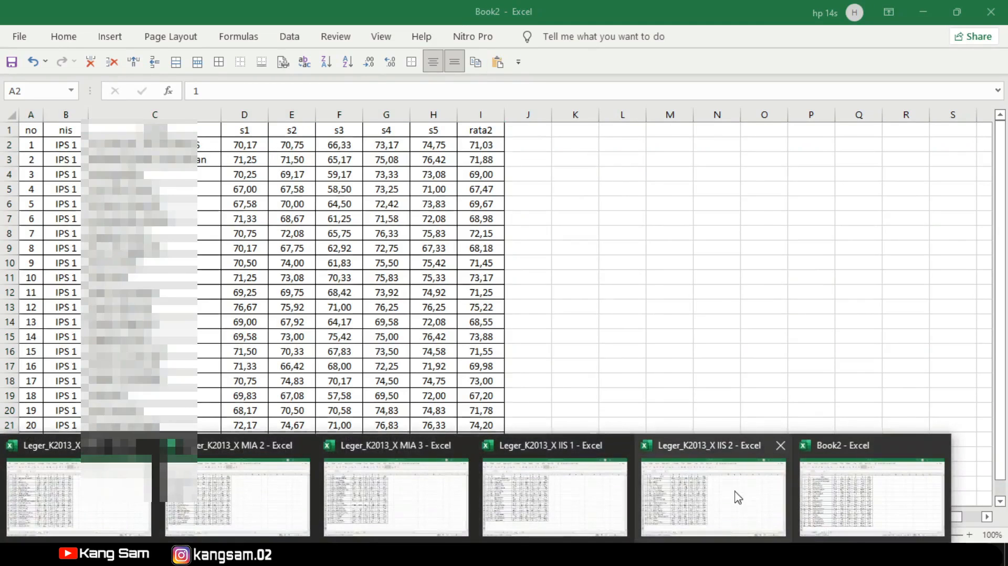
{"action": "left_click", "coordinate": [738, 498]}
{"action": "left_click", "coordinate": [28, 141]}
{"action": "left_click_drag", "start_coordinate": [27, 140], "coordinate": [443, 458]}
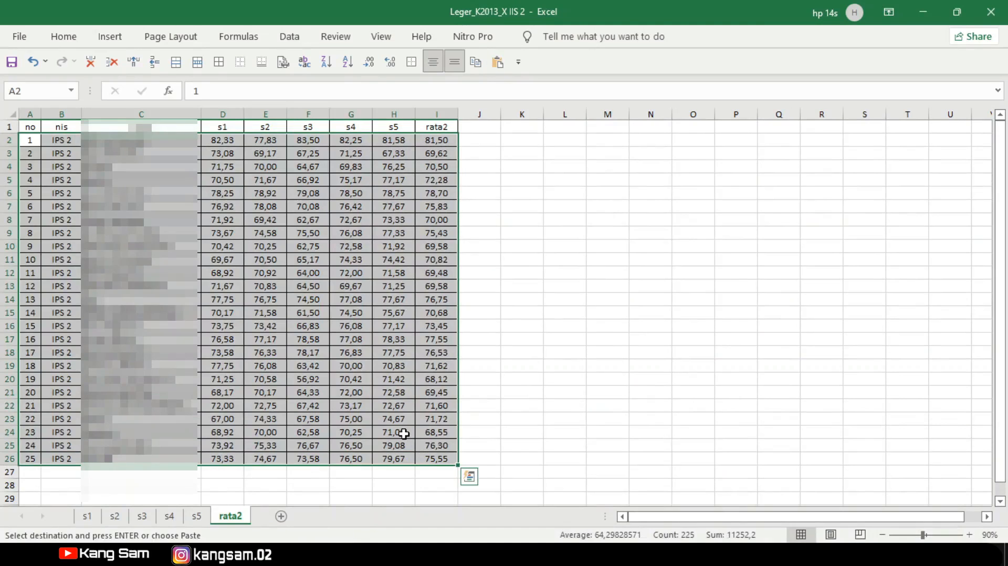
{"action": "left_click", "coordinate": [475, 62]}
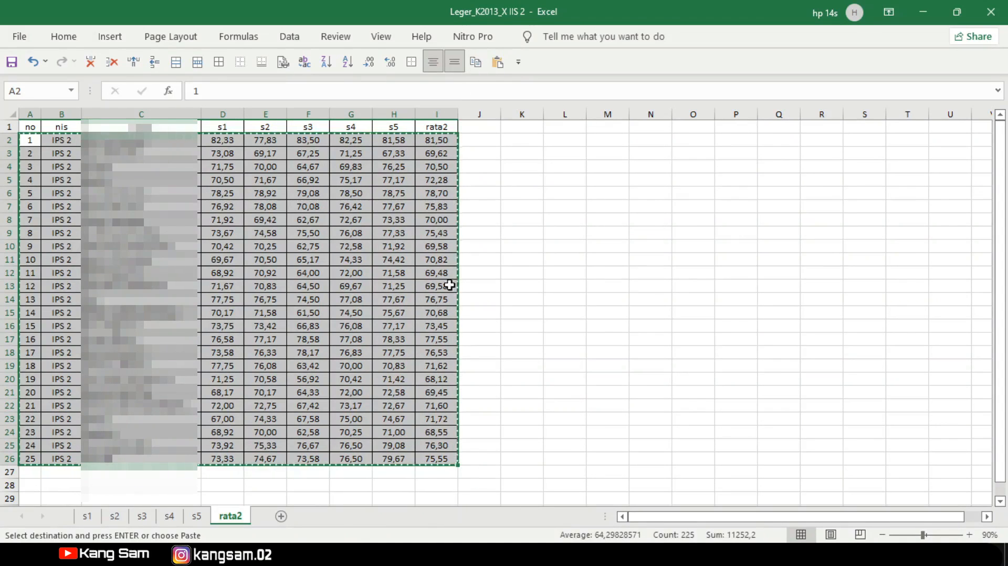
- Return to Book2, paste the copied IPS 2 rows into rank IPS starting at A25, and number column A continuously from 1 to 48
{"action": "left_click", "coordinate": [871, 485]}
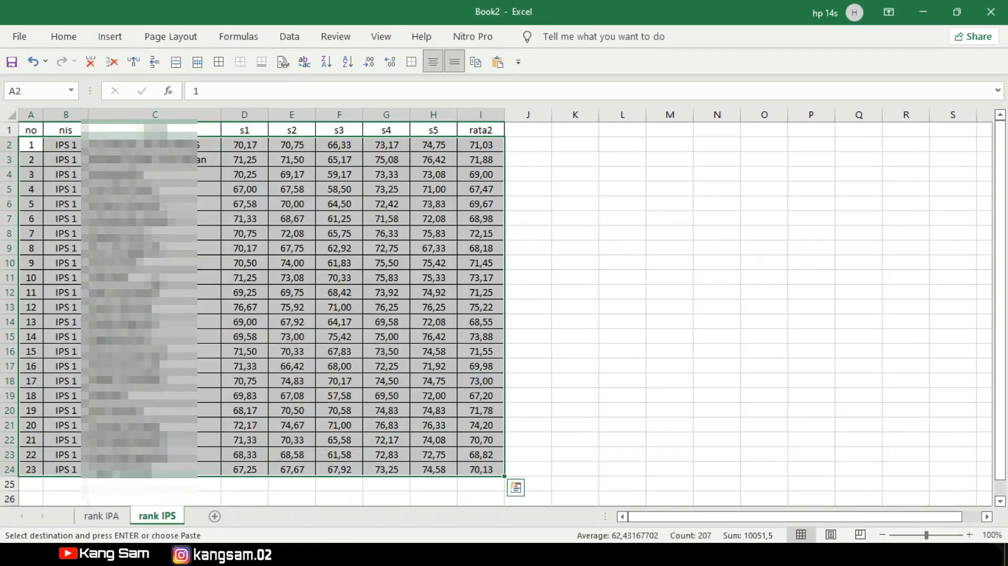
{"action": "scroll", "coordinate": [42, 320], "scroll_direction": "down", "scroll_amount": 3}
{"action": "left_click", "coordinate": [31, 351]}
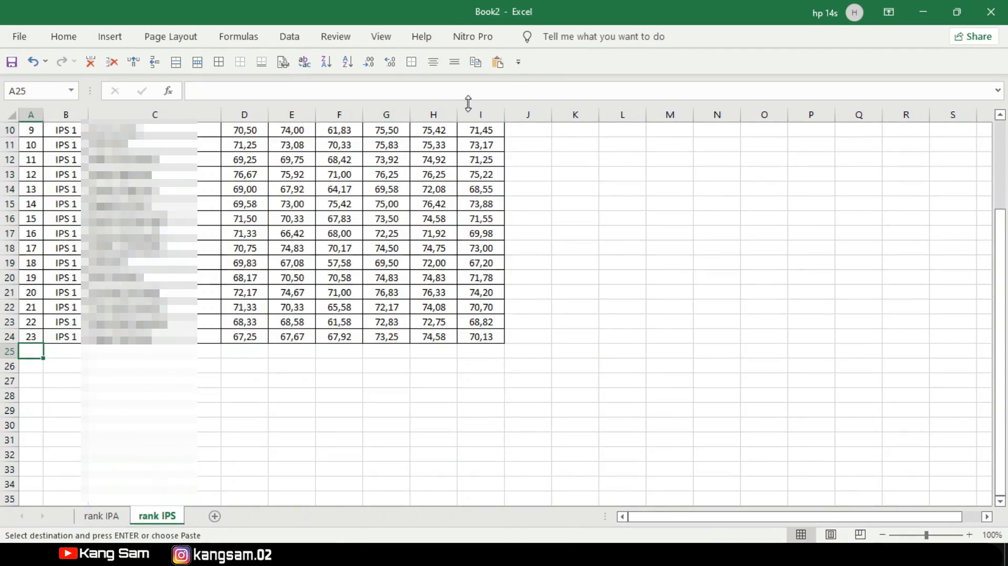
{"action": "left_click", "coordinate": [498, 62]}
{"action": "scroll", "coordinate": [335, 240], "scroll_direction": "up", "scroll_amount": 3}
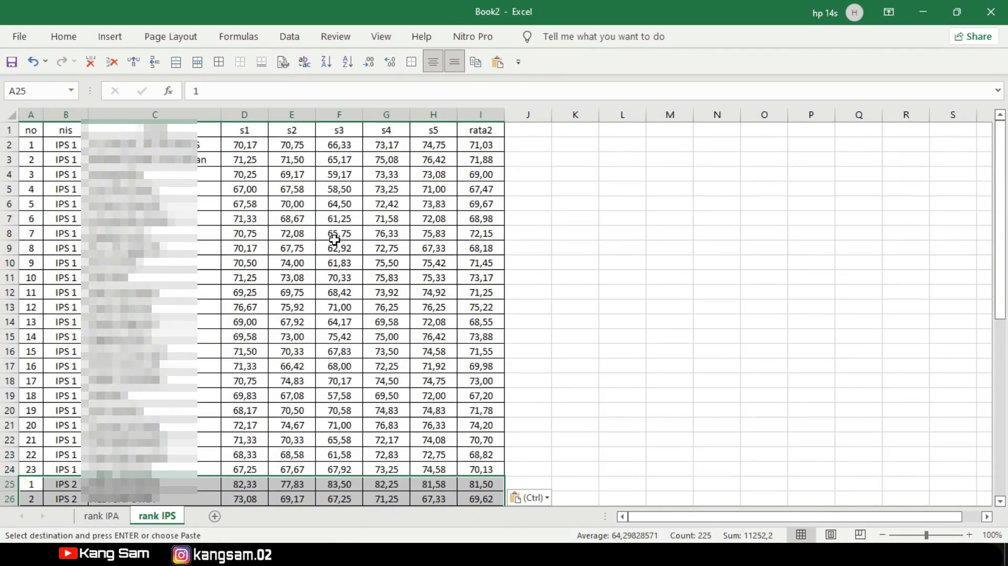
{"action": "left_click_drag", "start_coordinate": [32, 144], "coordinate": [48, 473]}
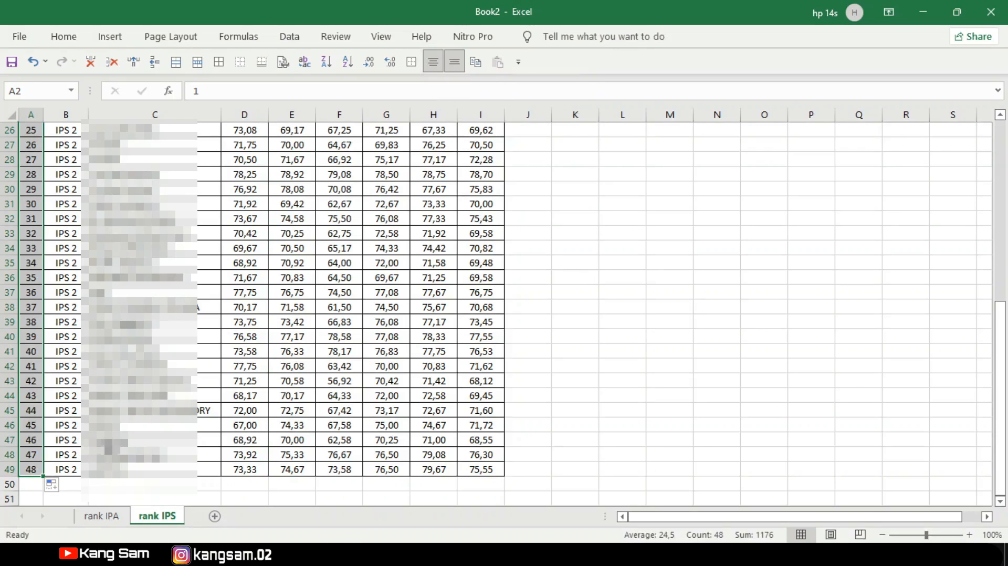
- Review the rank IPA sheet's ranking and quota figure, and compare its layout with the full student list in rank IPS
{"action": "left_click", "coordinate": [101, 515]}
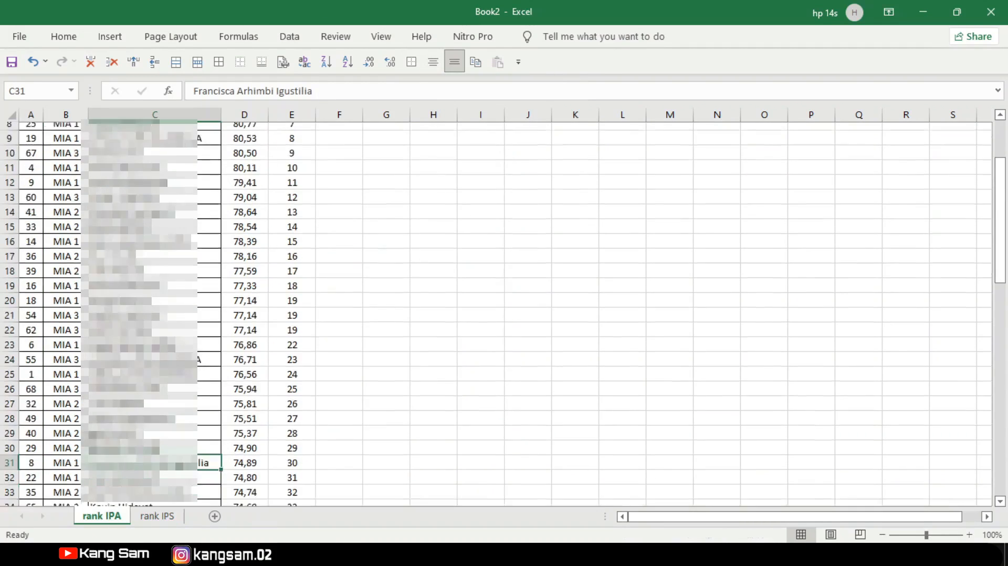
{"action": "scroll", "coordinate": [496, 312], "scroll_direction": "down", "scroll_amount": 5}
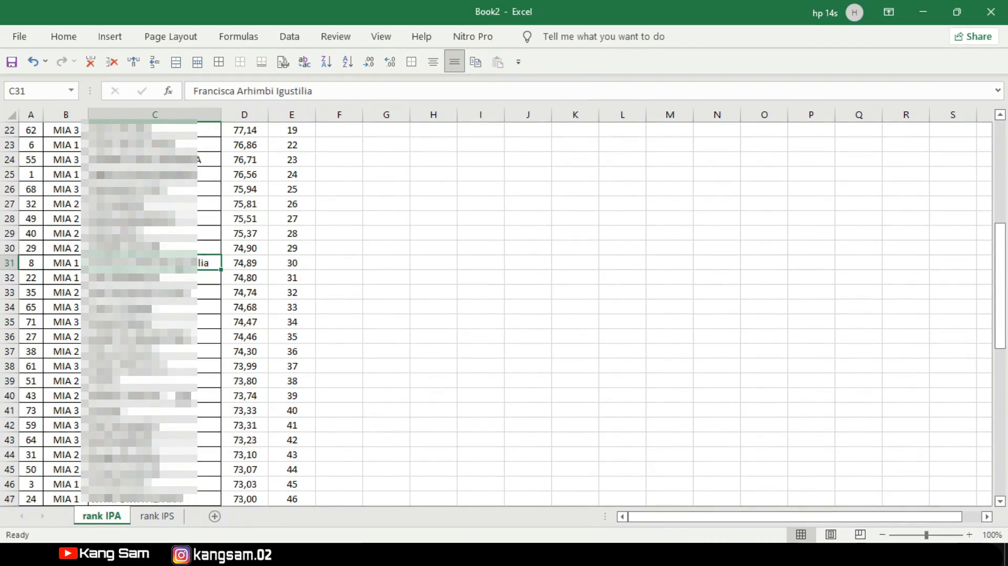
{"action": "scroll", "coordinate": [496, 313], "scroll_direction": "down", "scroll_amount": 3}
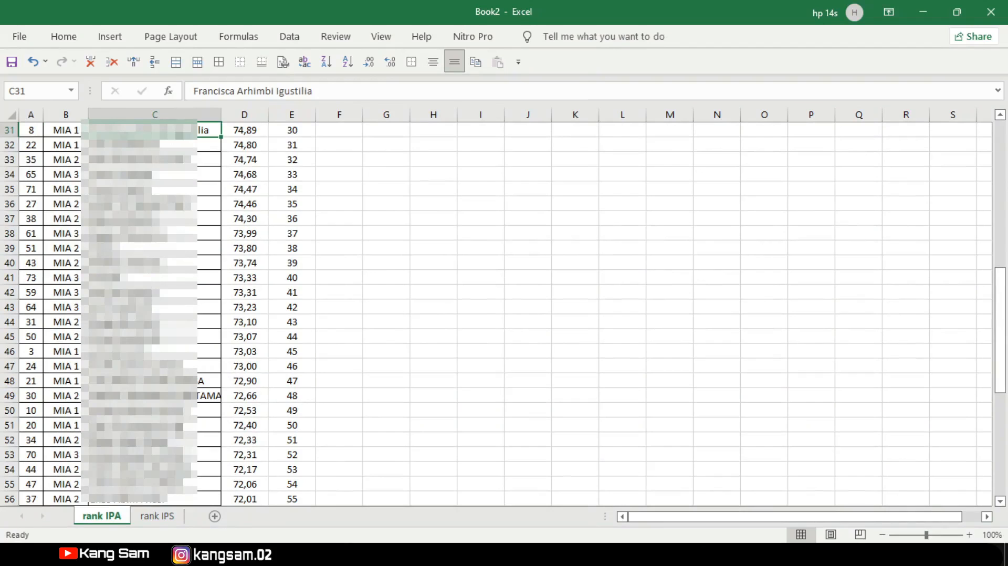
{"action": "scroll", "coordinate": [496, 313], "scroll_direction": "up", "scroll_amount": 3}
{"action": "scroll", "coordinate": [496, 313], "scroll_direction": "up", "scroll_amount": 7}
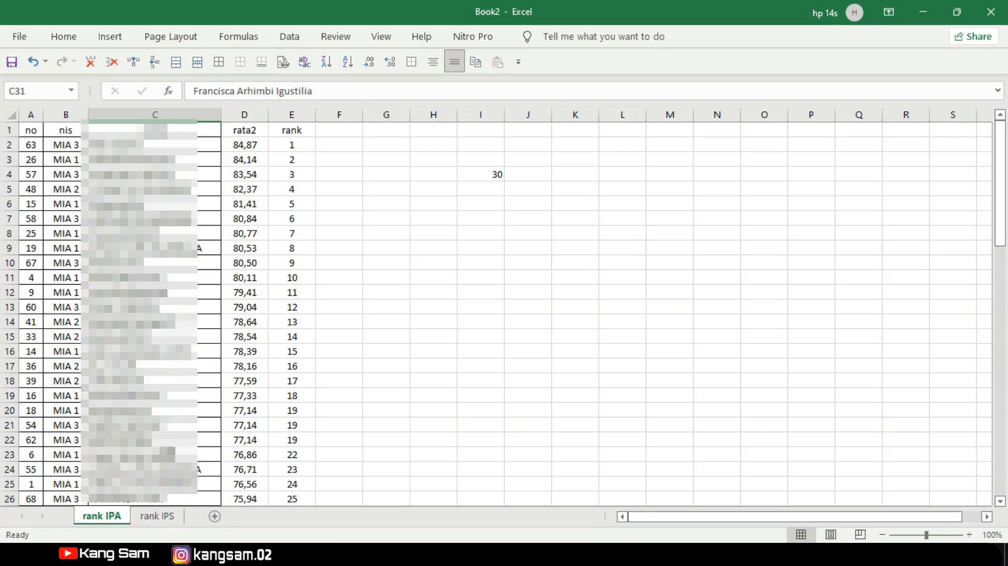
{"action": "left_click", "coordinate": [156, 516]}
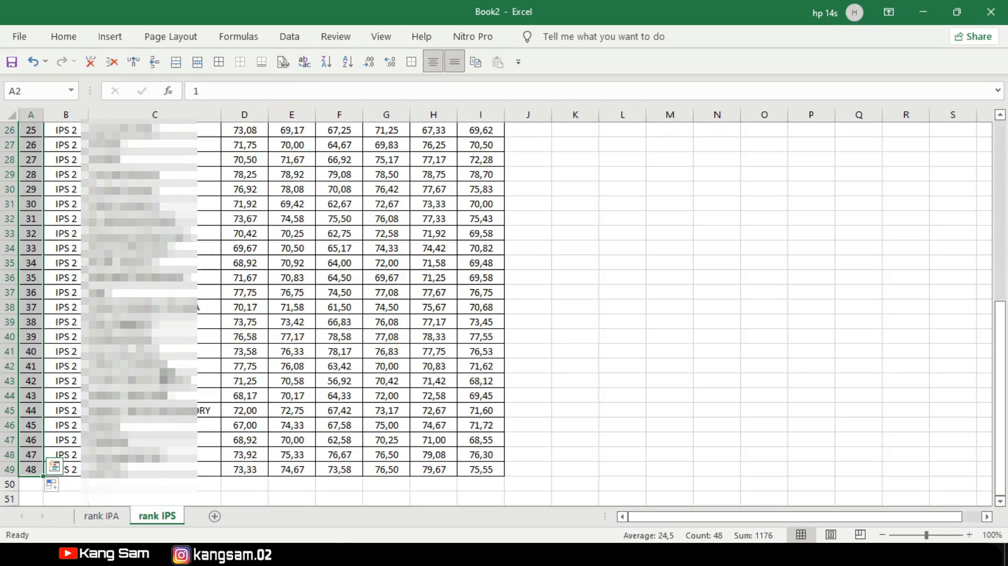
{"action": "scroll", "coordinate": [168, 375], "scroll_direction": "up", "scroll_amount": 8}
{"action": "scroll", "coordinate": [498, 312], "scroll_direction": "down", "scroll_amount": 9}
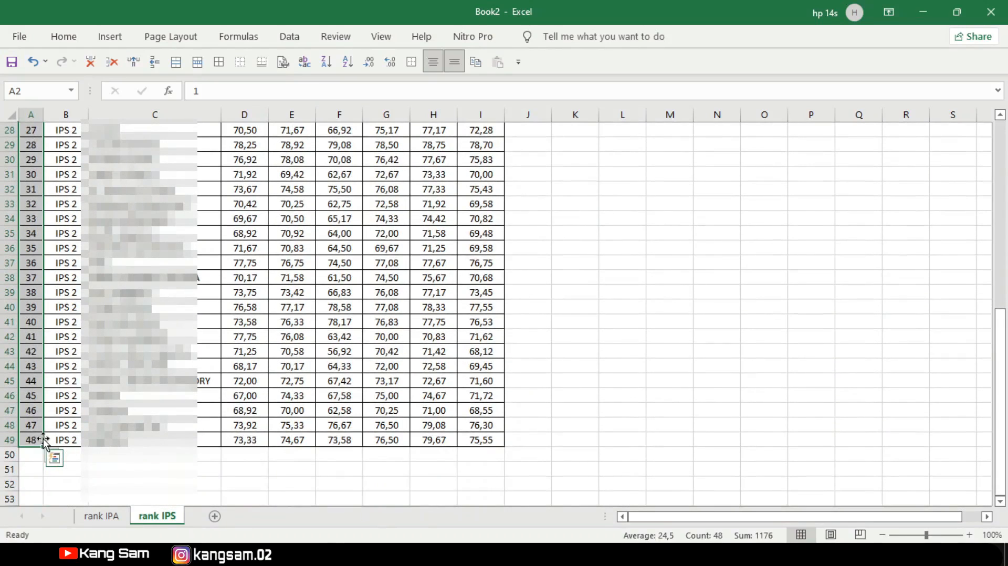
{"action": "scroll", "coordinate": [202, 361], "scroll_direction": "up", "scroll_amount": 9}
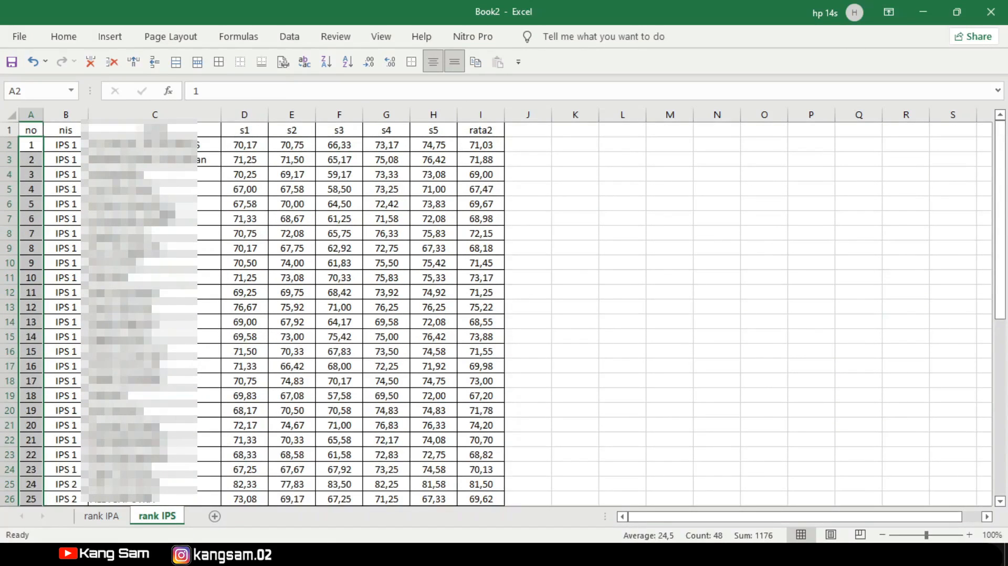
- Paste the rata2 column into column J as values only, and delete columns D:I holding s1 to s5 and the original rata2
{"action": "left_click_drag", "start_coordinate": [243, 114], "coordinate": [452, 149]}
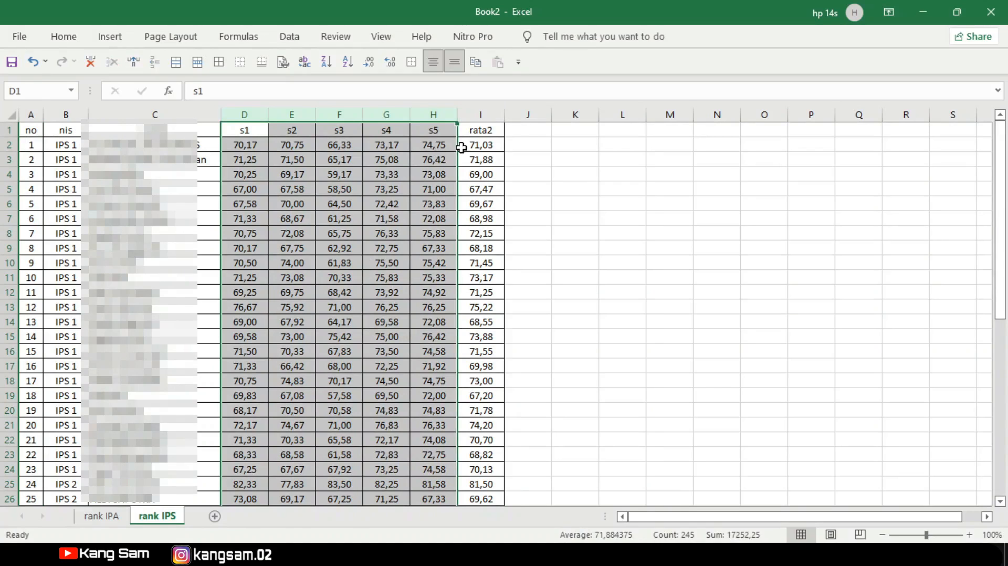
{"action": "left_click", "coordinate": [480, 115]}
{"action": "left_click", "coordinate": [475, 62]}
{"action": "left_click", "coordinate": [527, 112]}
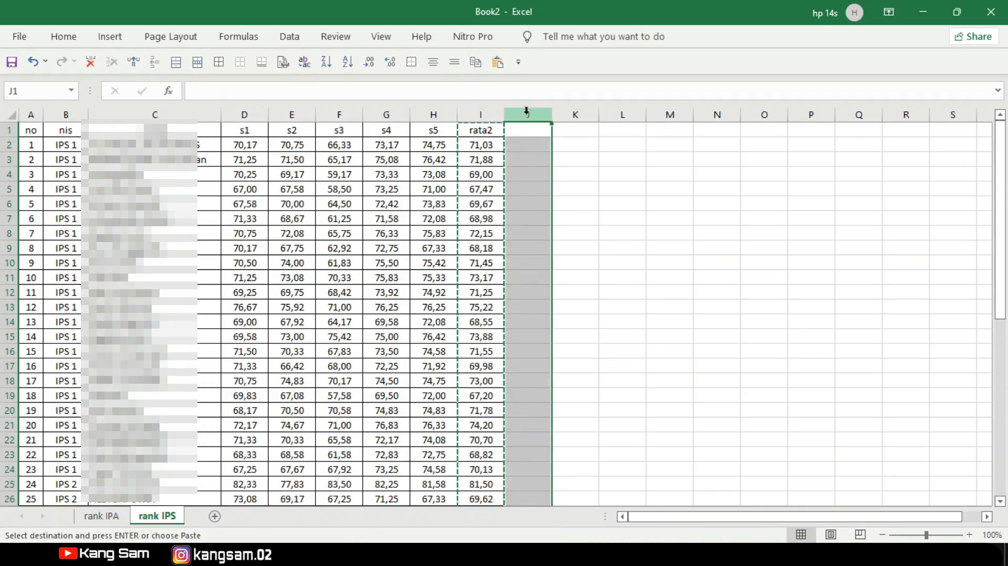
{"action": "right_click", "coordinate": [526, 111]}
{"action": "left_click", "coordinate": [582, 187]}
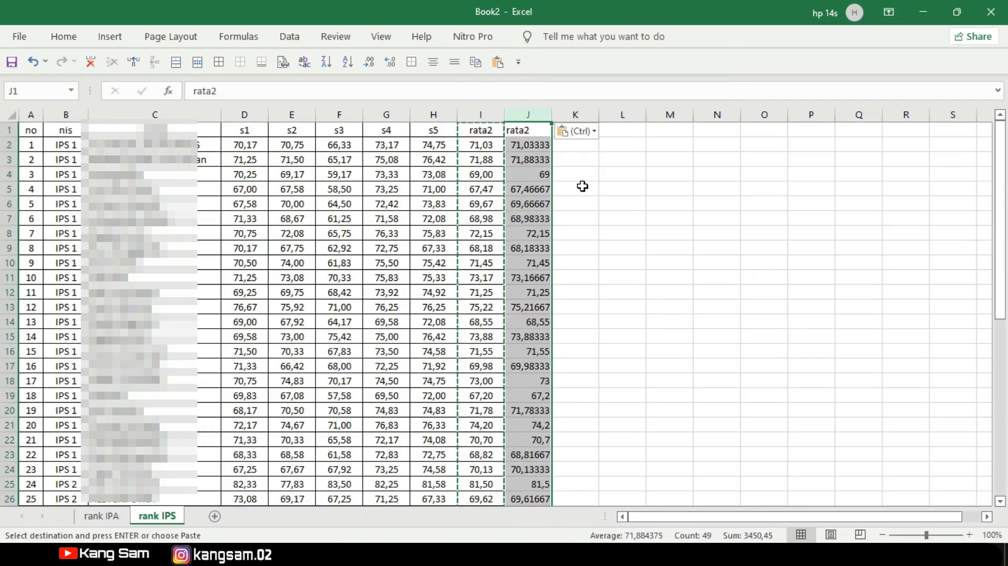
{"action": "left_click_drag", "start_coordinate": [241, 115], "coordinate": [479, 116]}
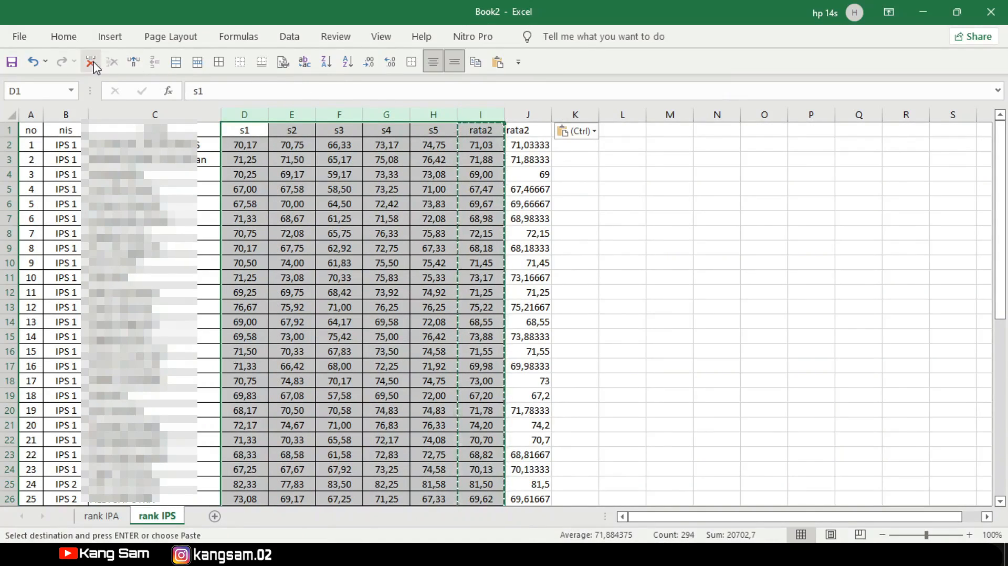
{"action": "left_click", "coordinate": [90, 61]}
- Format the rata2 values in column D with two decimal places and center the column
{"action": "left_click_drag", "start_coordinate": [249, 145], "coordinate": [252, 468]}
{"action": "left_click", "coordinate": [369, 61]}
{"action": "left_click", "coordinate": [369, 62]}
{"action": "left_click", "coordinate": [369, 62]}
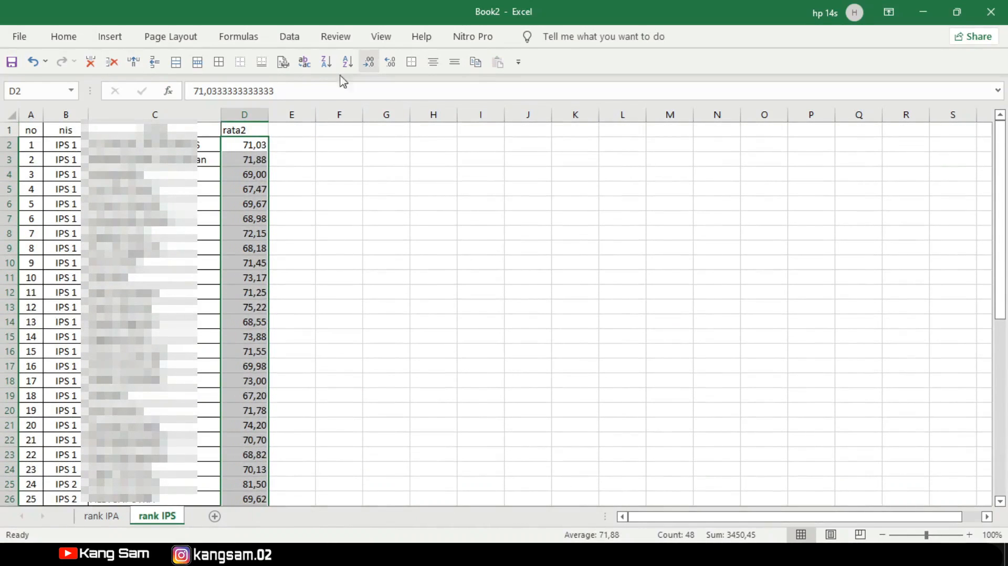
{"action": "left_click", "coordinate": [257, 111]}
{"action": "left_click", "coordinate": [433, 62]}
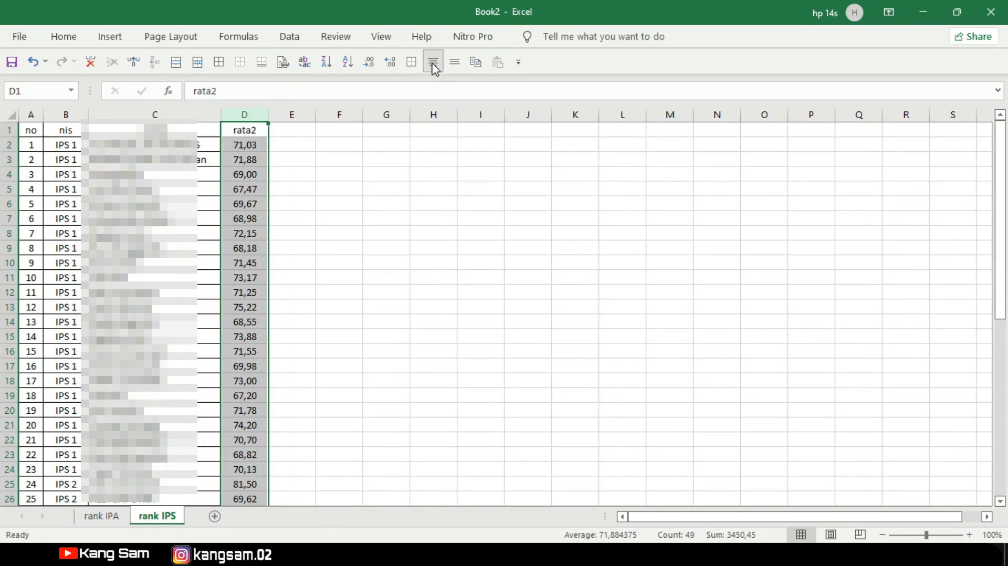
- Add the column heading "rank" in cell E1, beside rata2
{"action": "left_click", "coordinate": [284, 138]}
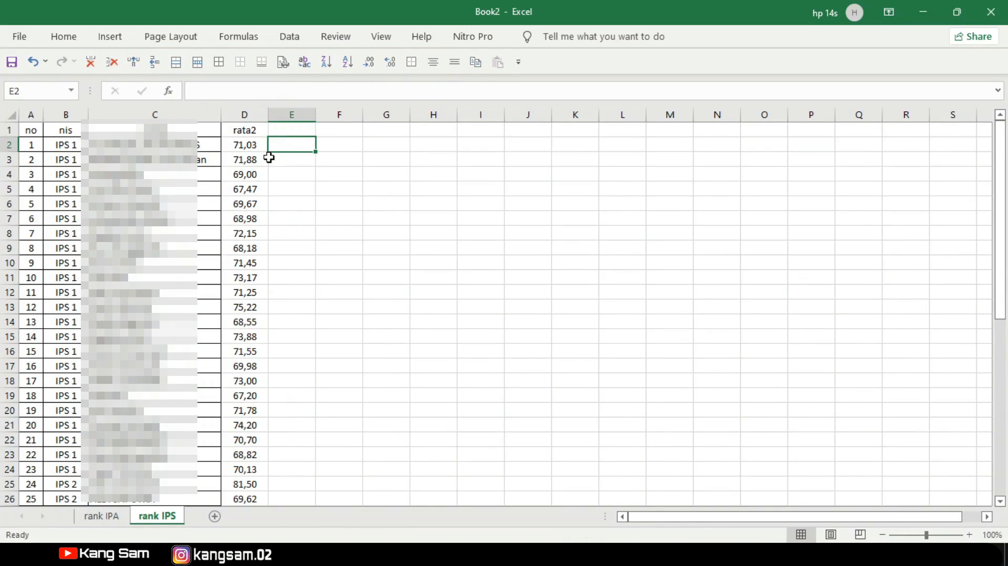
{"action": "left_click", "coordinate": [286, 130]}
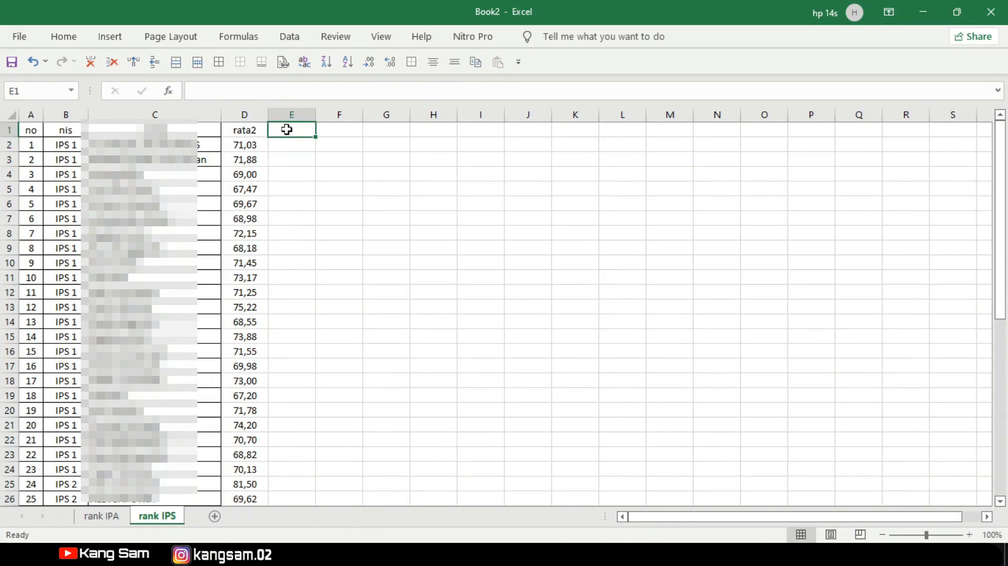
{"action": "type", "text": "rank"}
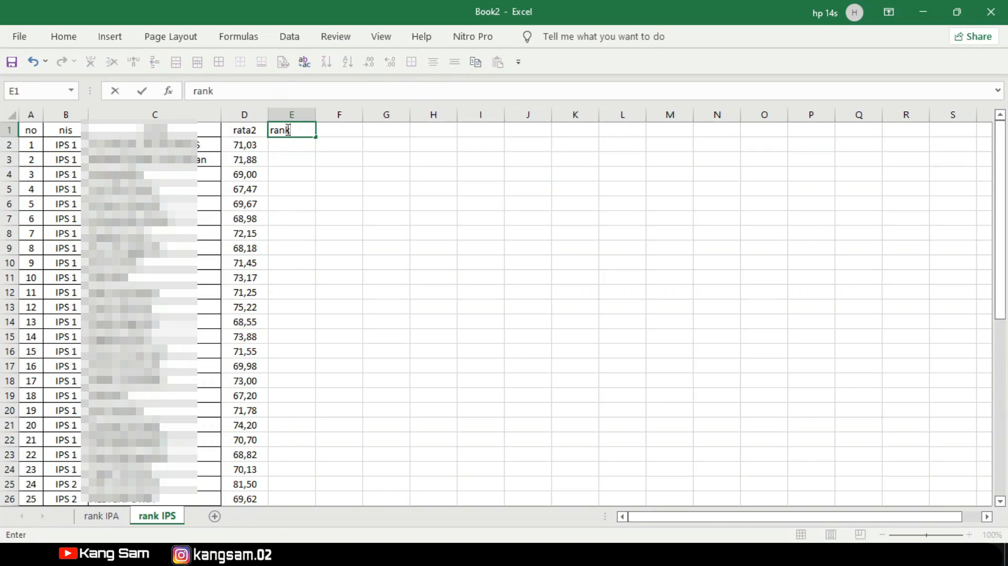
{"action": "key", "text": "Return"}
- Enter the formula =RANK(D2;D2:D49) in cell E2 to rank the first student's average
{"action": "type", "text": "="}
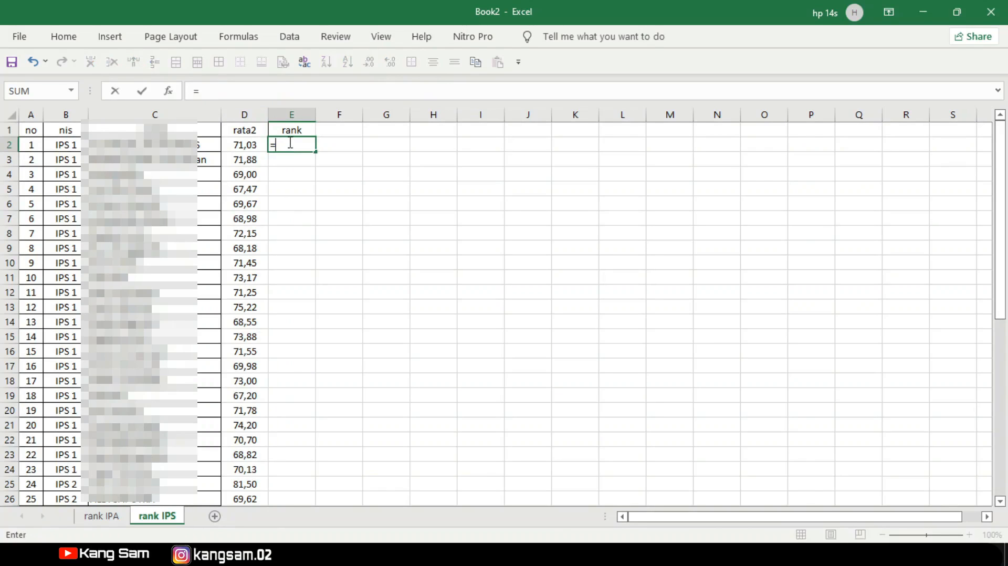
{"action": "type", "text": "rank"}
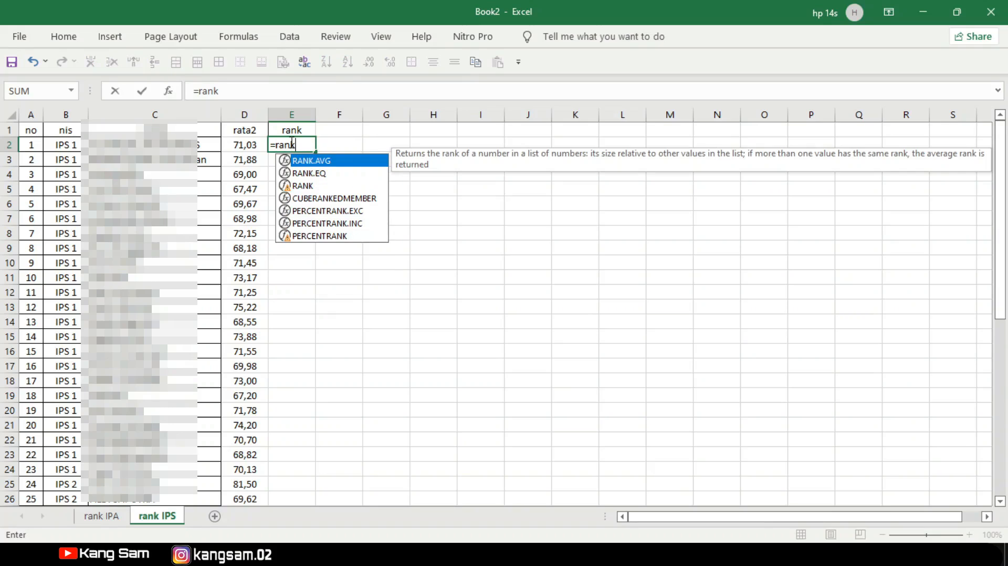
{"action": "left_click", "coordinate": [315, 185]}
{"action": "double_click", "coordinate": [315, 184]}
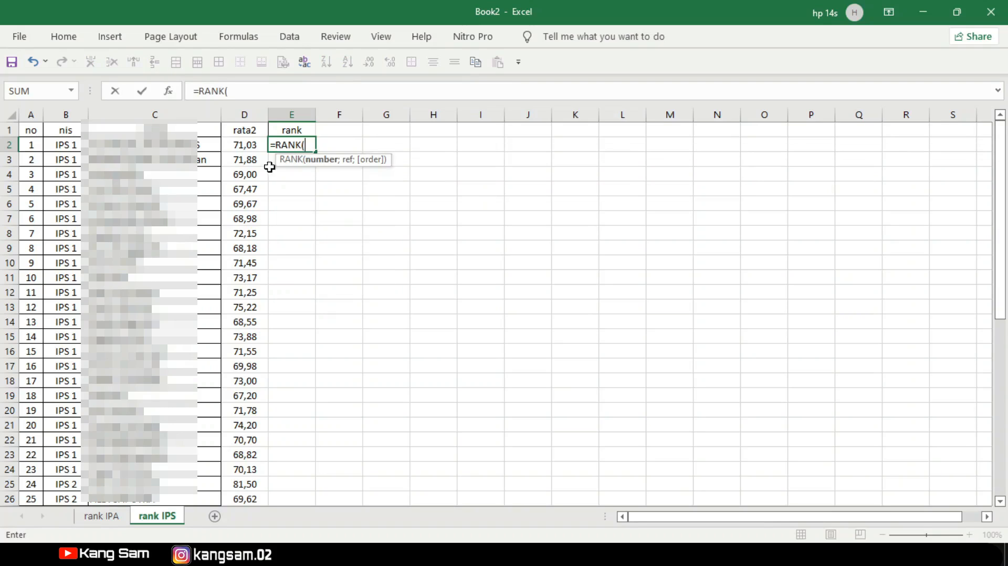
{"action": "left_click", "coordinate": [247, 145]}
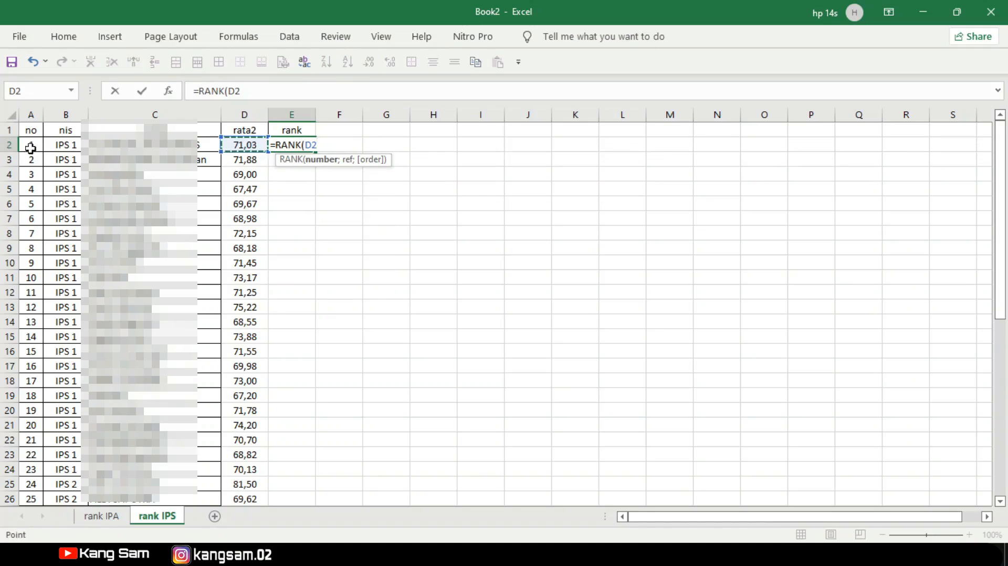
{"action": "type", "text": ";"}
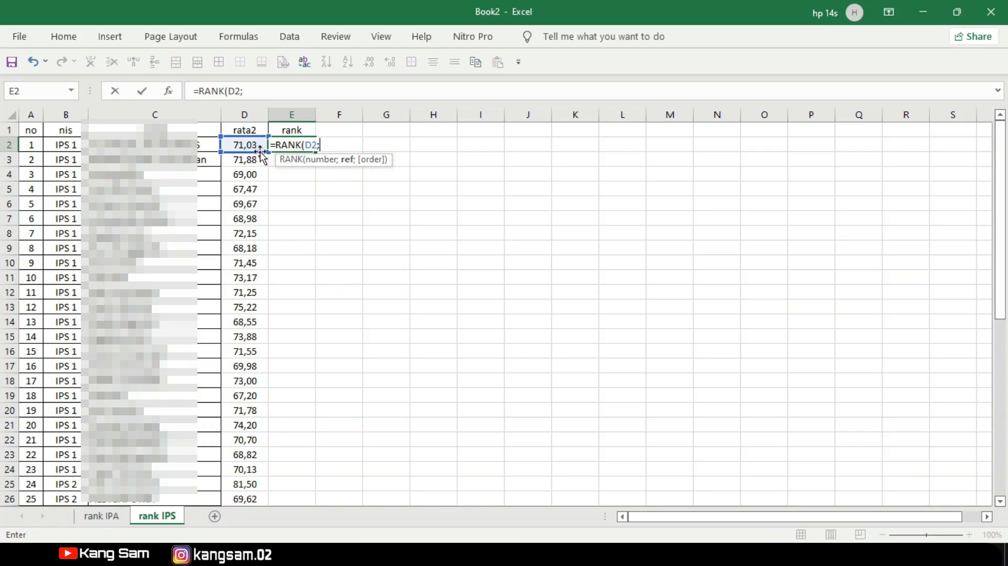
{"action": "left_click_drag", "start_coordinate": [245, 145], "coordinate": [248, 481]}
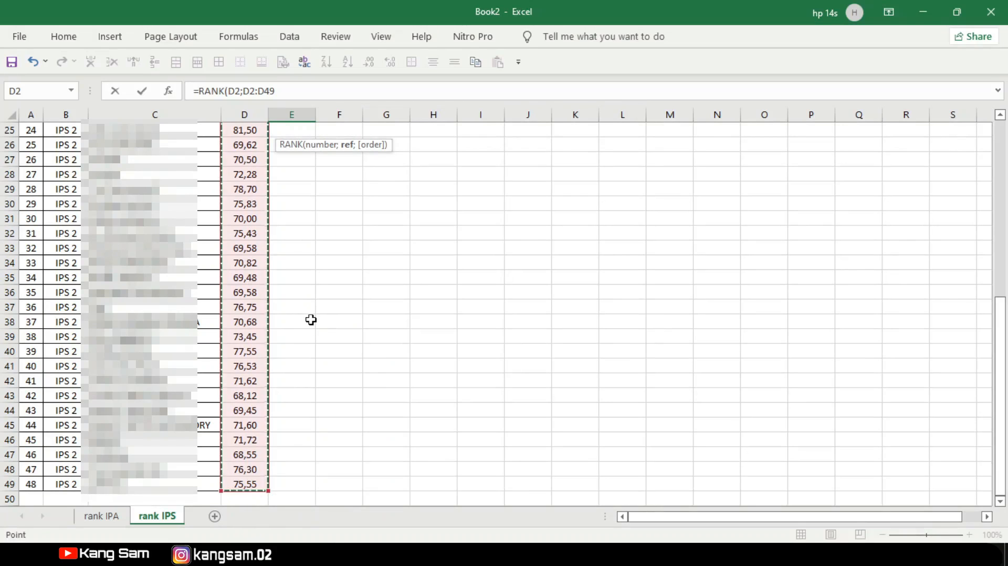
{"action": "key", "text": "Return"}
- Fill the E2 rank formula down through E49 for all IPS students
{"action": "scroll", "coordinate": [317, 233], "scroll_direction": "up", "scroll_amount": 1}
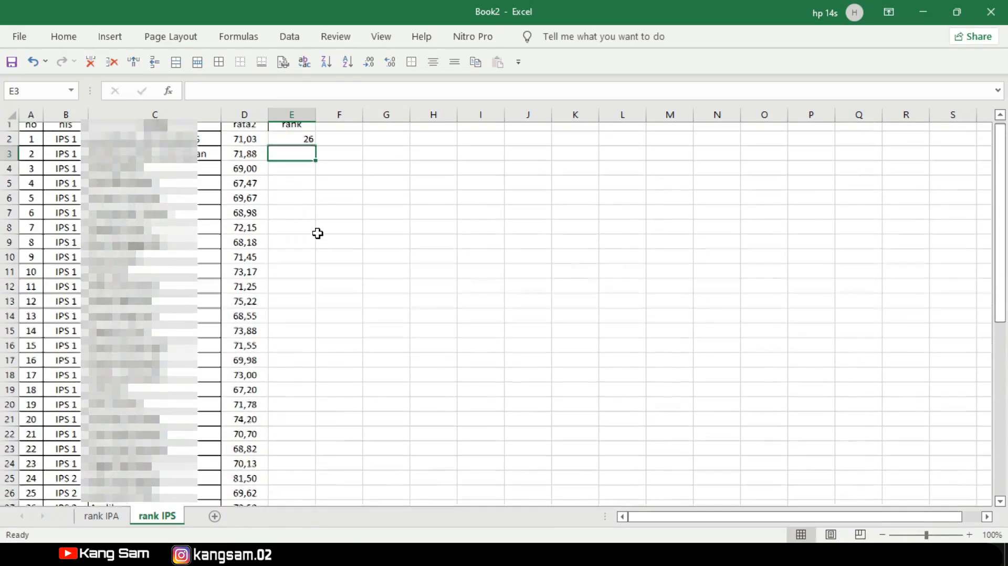
{"action": "left_click", "coordinate": [302, 145]}
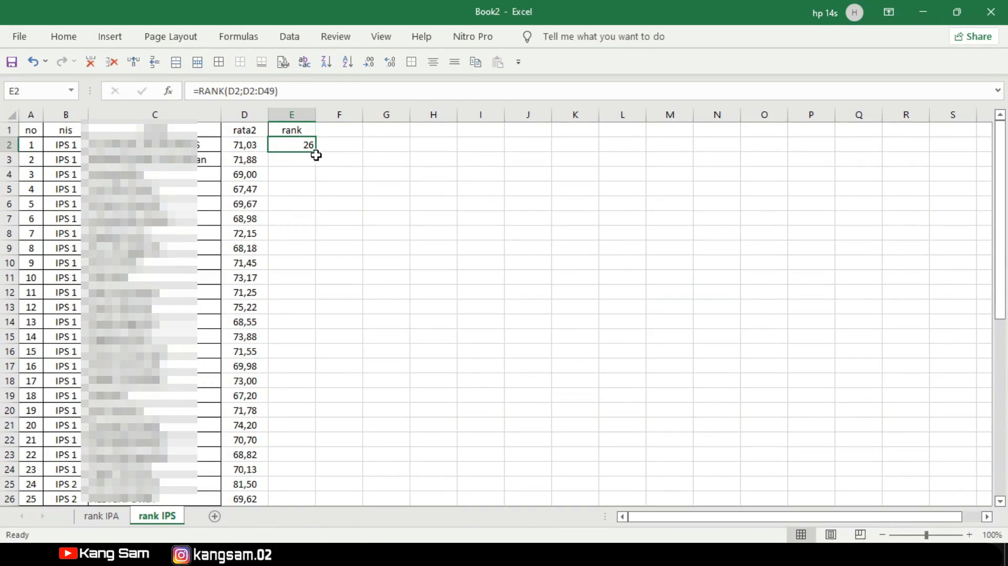
{"action": "left_click_drag", "start_coordinate": [317, 152], "coordinate": [303, 399]}
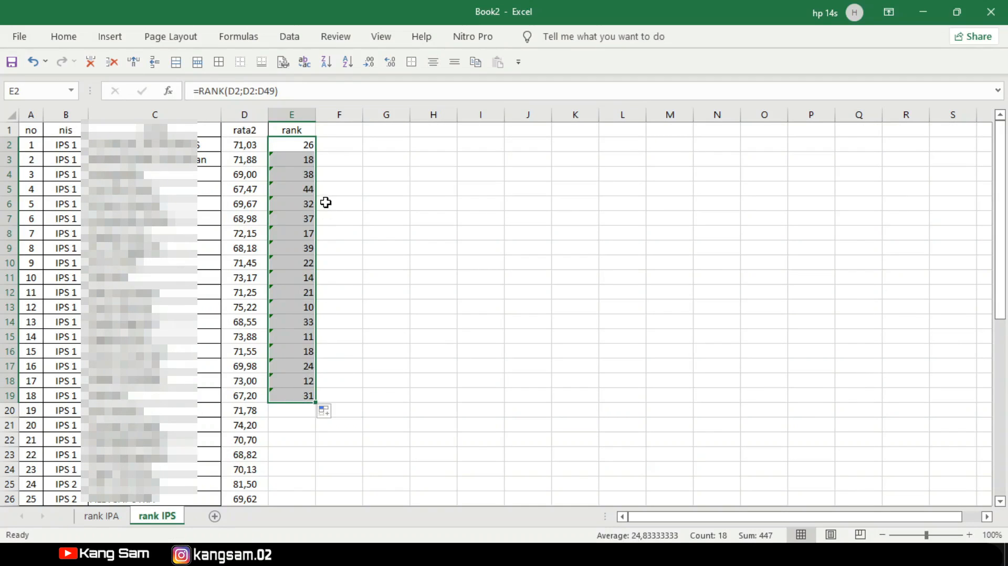
{"action": "scroll", "coordinate": [305, 383], "scroll_direction": "down", "scroll_amount": 2}
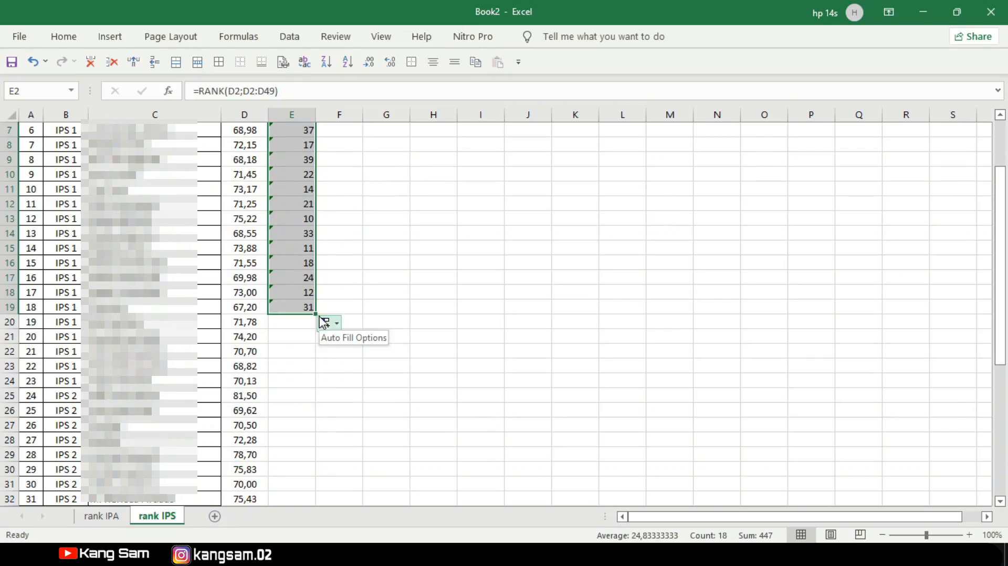
{"action": "left_click_drag", "start_coordinate": [316, 315], "coordinate": [309, 490]}
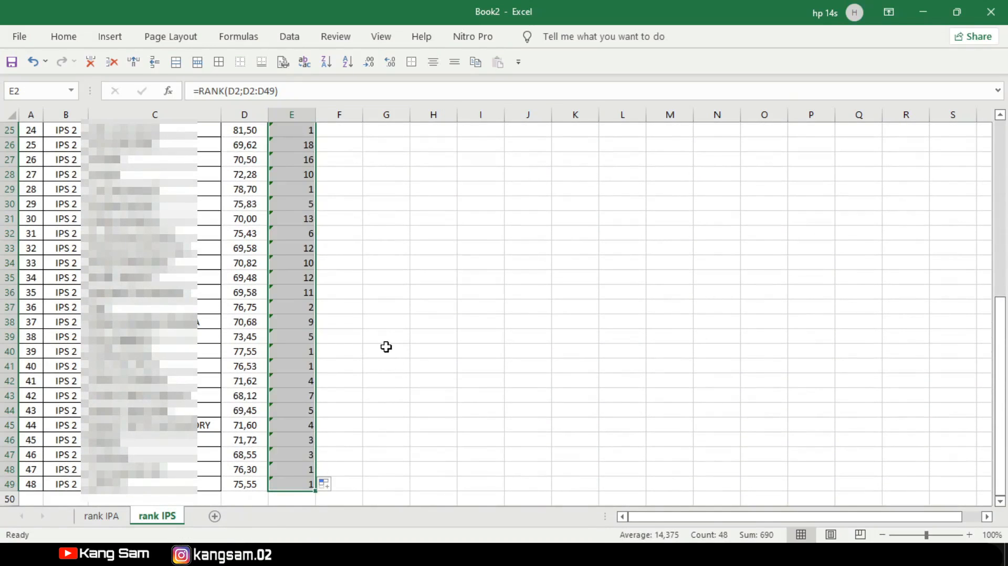
{"action": "scroll", "coordinate": [301, 353], "scroll_direction": "up", "scroll_amount": 8}
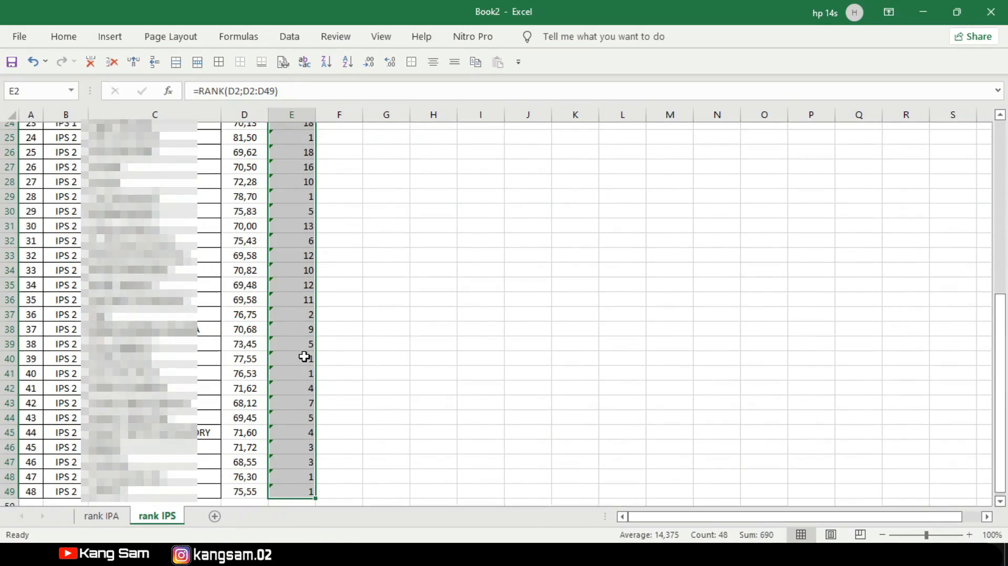
- Make the ranking range in cell E2 absolute so the formula reads =RANK(D2;$D$2:$D$49)
{"action": "left_click", "coordinate": [300, 145]}
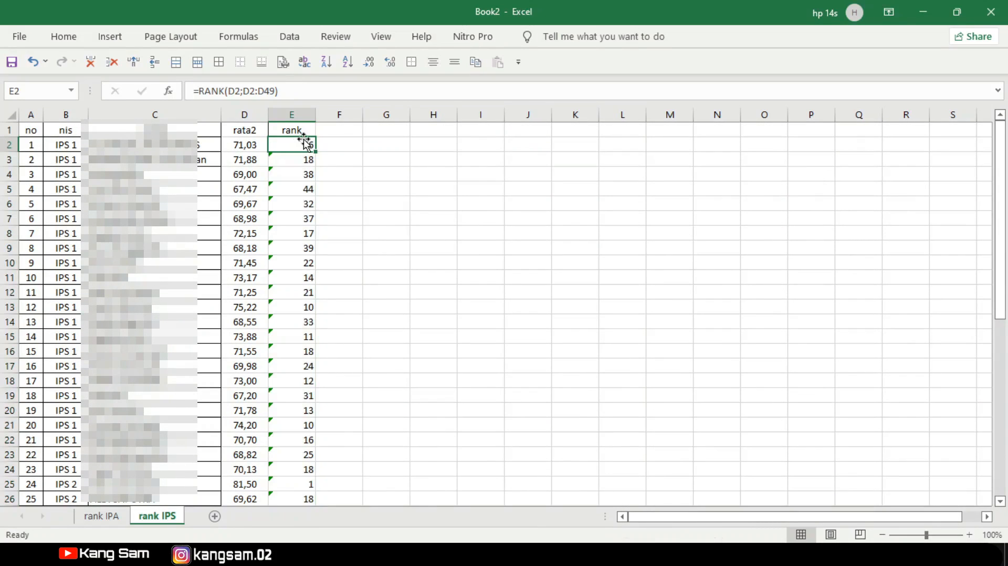
{"action": "left_click", "coordinate": [246, 91]}
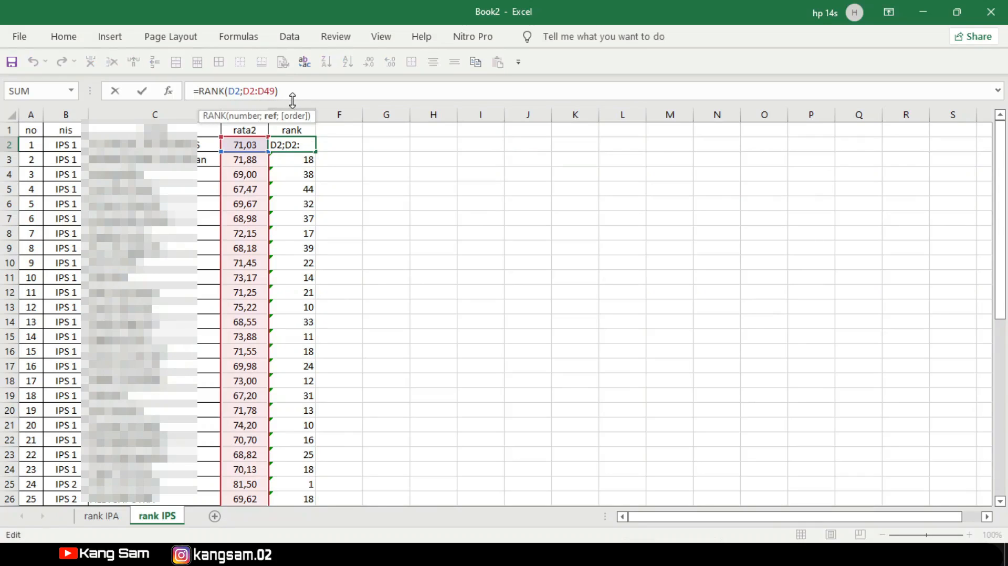
{"action": "type", "text": "$"}
{"action": "left_click", "coordinate": [255, 91]}
{"action": "type", "text": "$D$2:$"}
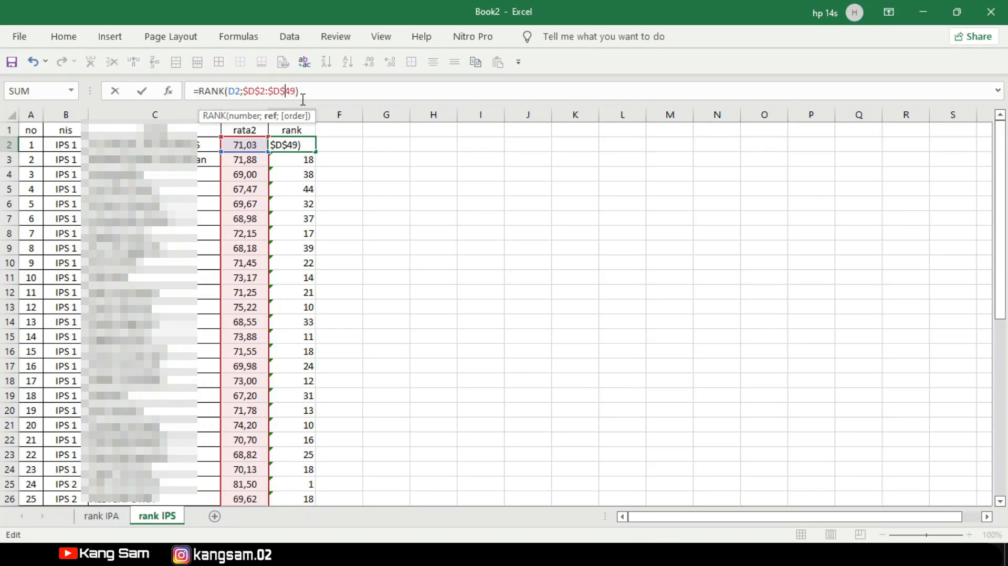
{"action": "key", "text": "Return"}
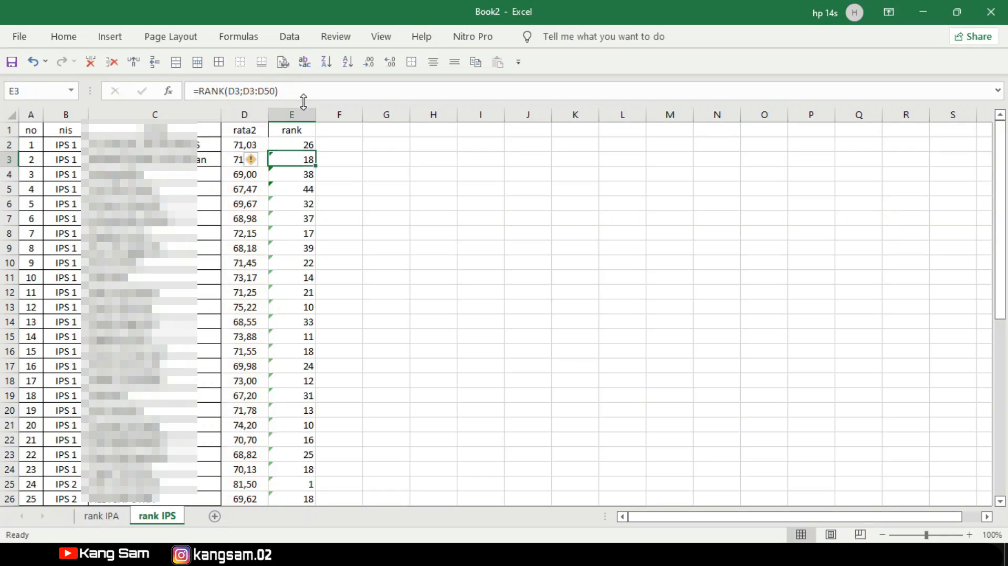
- Fill the corrected E2 rank formula down through E49 and center the rank values
{"action": "left_click", "coordinate": [303, 149]}
{"action": "left_click_drag", "start_coordinate": [316, 154], "coordinate": [320, 488]}
{"action": "scroll", "coordinate": [321, 125], "scroll_direction": "up", "scroll_amount": 6}
{"action": "scroll", "coordinate": [349, 108], "scroll_direction": "up", "scroll_amount": 2}
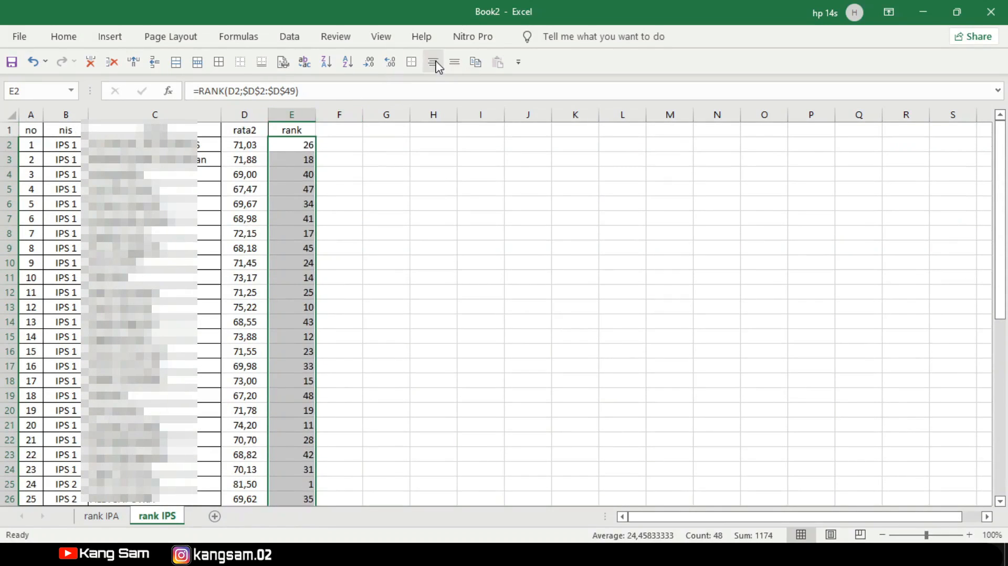
{"action": "left_click", "coordinate": [434, 63]}
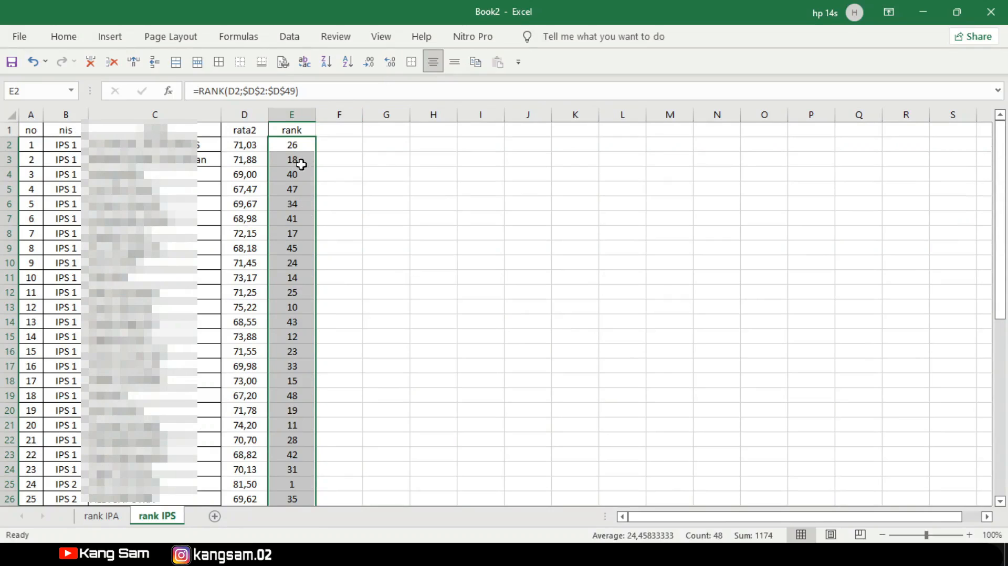
- Sort the IPS student table by the rank column from smallest to largest and check the order down to the last student
{"action": "left_click", "coordinate": [294, 144]}
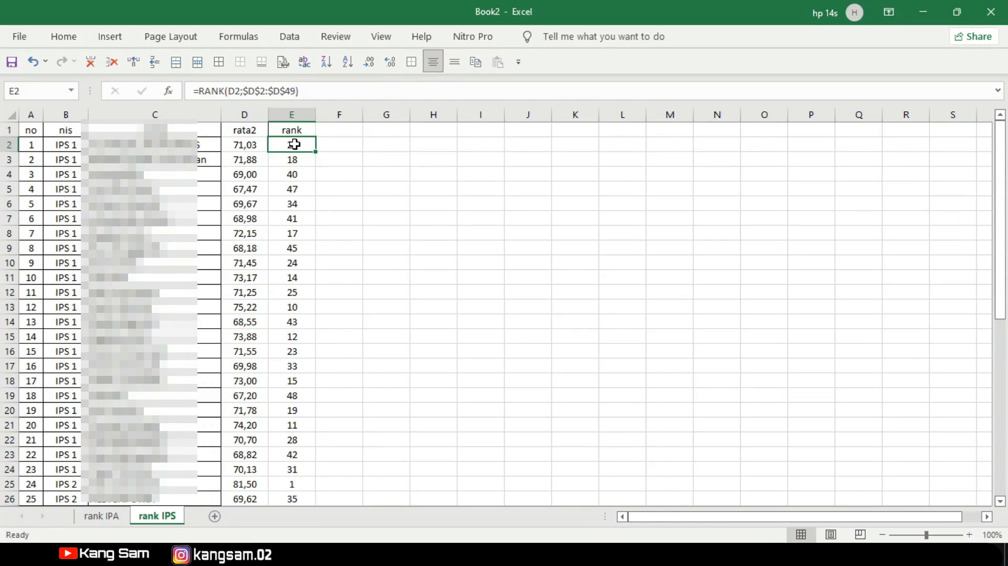
{"action": "left_click", "coordinate": [63, 37]}
{"action": "left_click", "coordinate": [922, 100]}
{"action": "left_click", "coordinate": [890, 88]}
{"action": "left_click", "coordinate": [926, 118]}
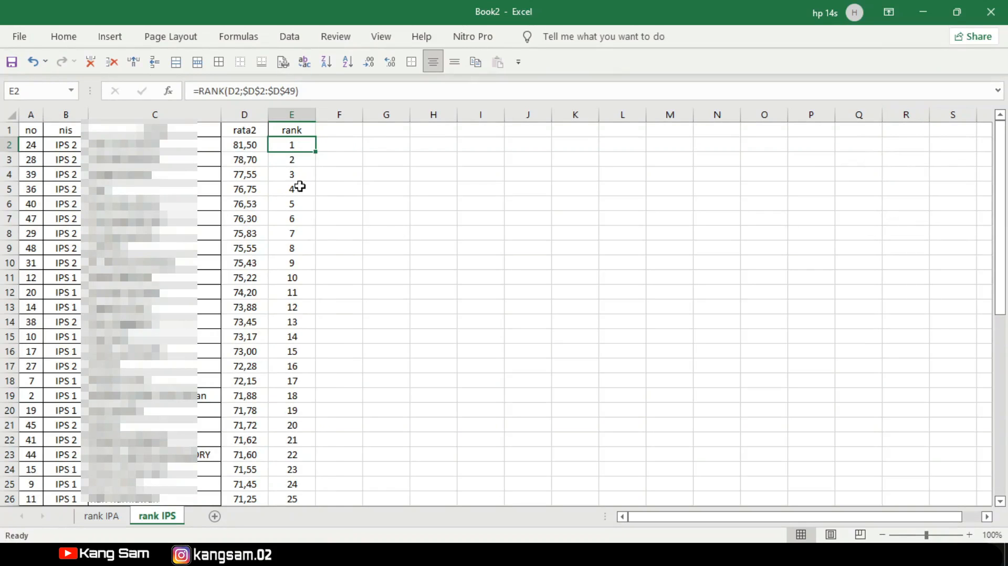
{"action": "scroll", "coordinate": [320, 325], "scroll_direction": "down", "scroll_amount": 9}
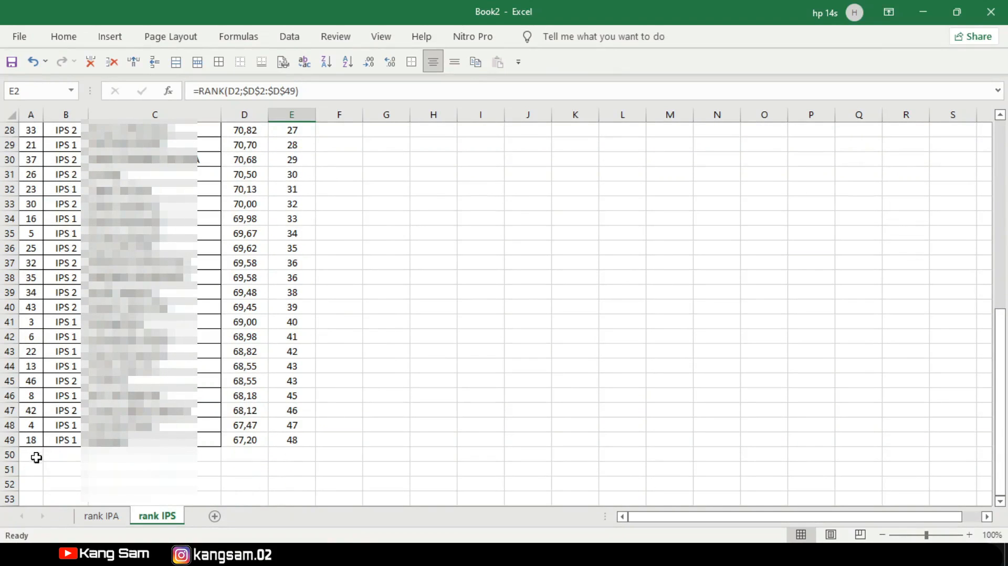
{"action": "scroll", "coordinate": [53, 463], "scroll_direction": "up", "scroll_amount": 9}
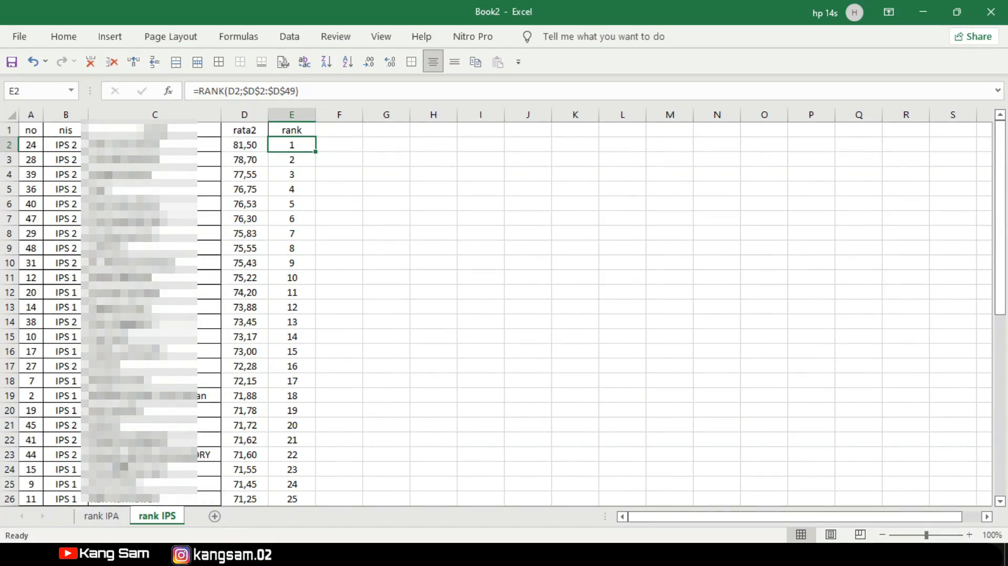
- Calculate the eligible IPS quota in cell I3 with the formula =40%*48
{"action": "scroll", "coordinate": [420, 315], "scroll_direction": "down", "scroll_amount": 1}
{"action": "scroll", "coordinate": [422, 317], "scroll_direction": "up", "scroll_amount": 1}
{"action": "left_click", "coordinate": [488, 160]}
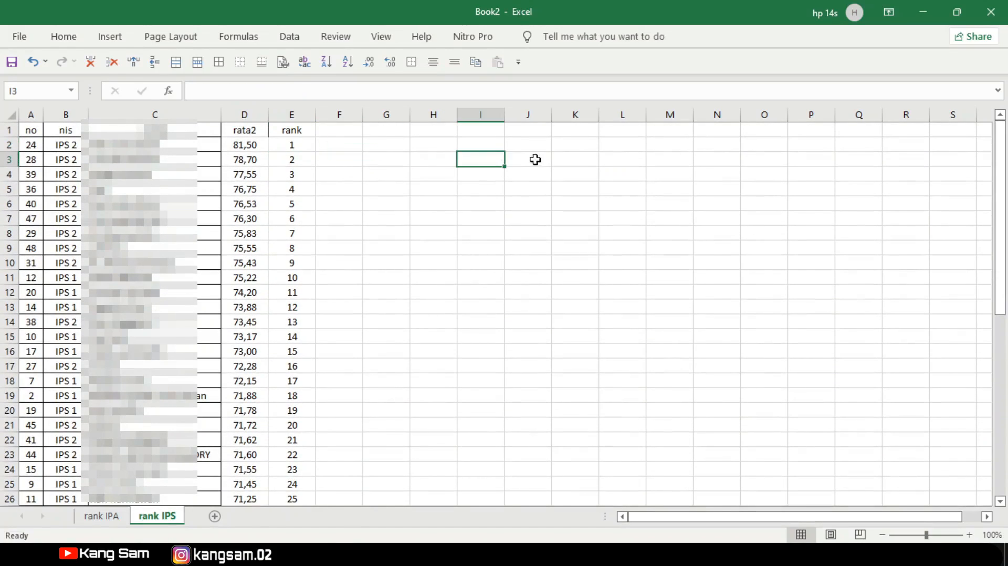
{"action": "type", "text": "=40%*48"}
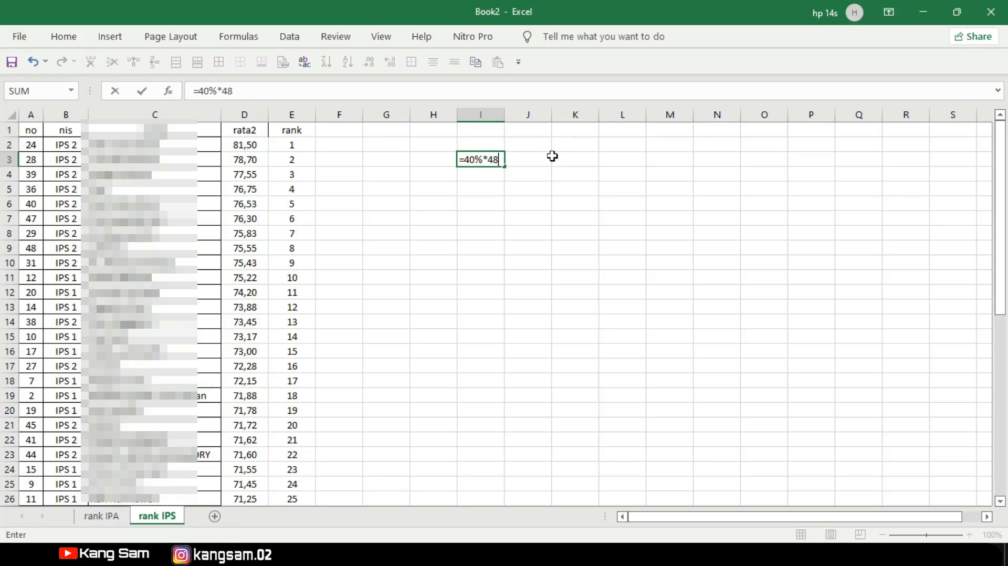
{"action": "key", "text": "Return"}
{"action": "left_click", "coordinate": [493, 158]}
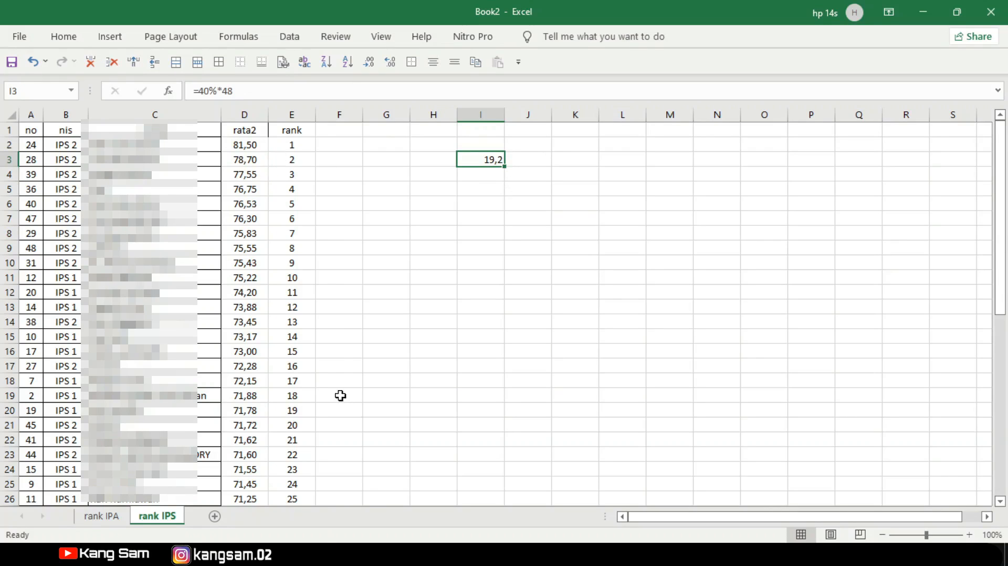
- Locate the eligible students in the rank column, from rank 1 in E2 to rank 19 in E20
{"action": "left_click", "coordinate": [293, 143]}
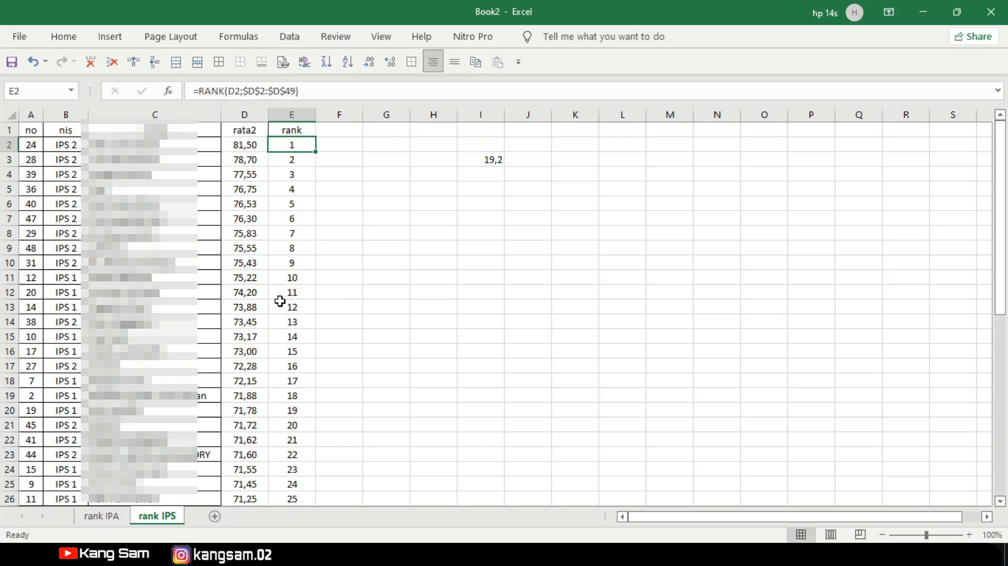
{"action": "left_click", "coordinate": [283, 413]}
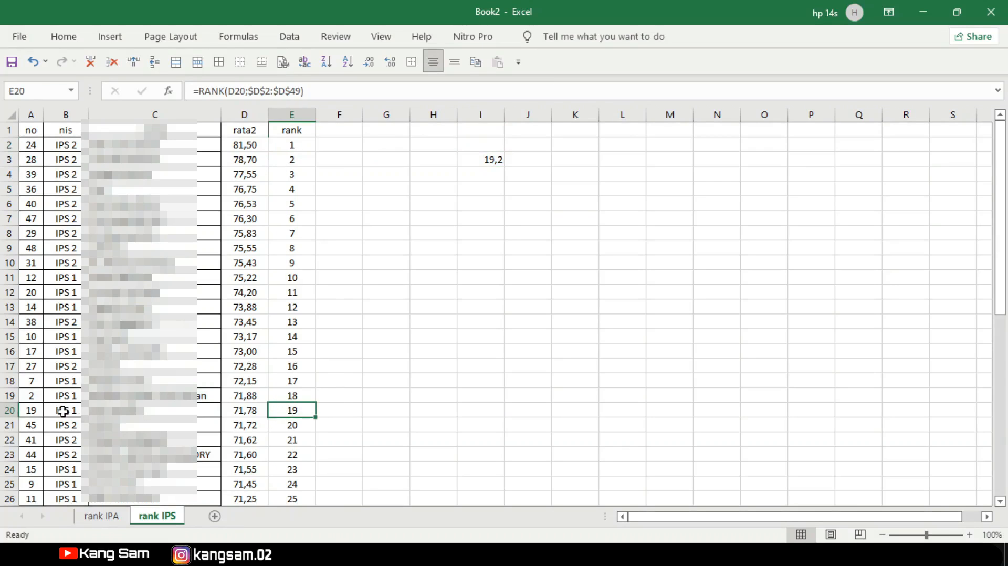